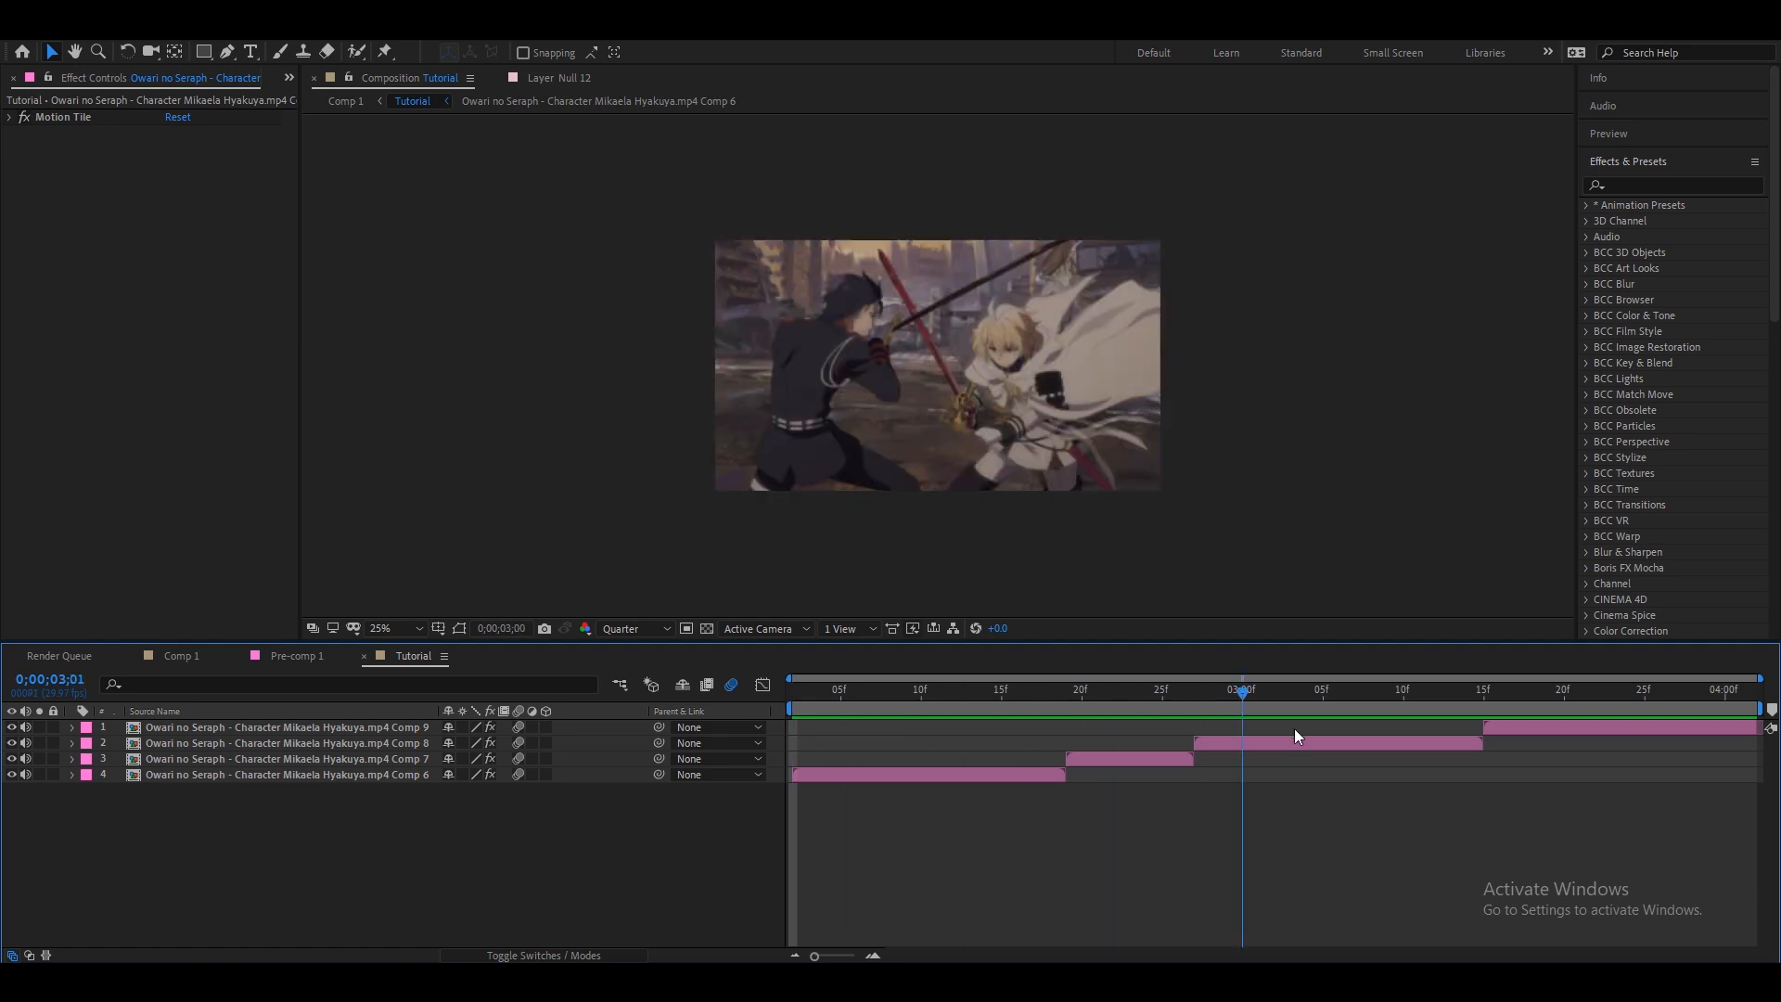
Add a null object above the Comp 6 clip and trim its end to the clip's end at 0;00;02;19
click(785, 778)
right_click(784, 777)
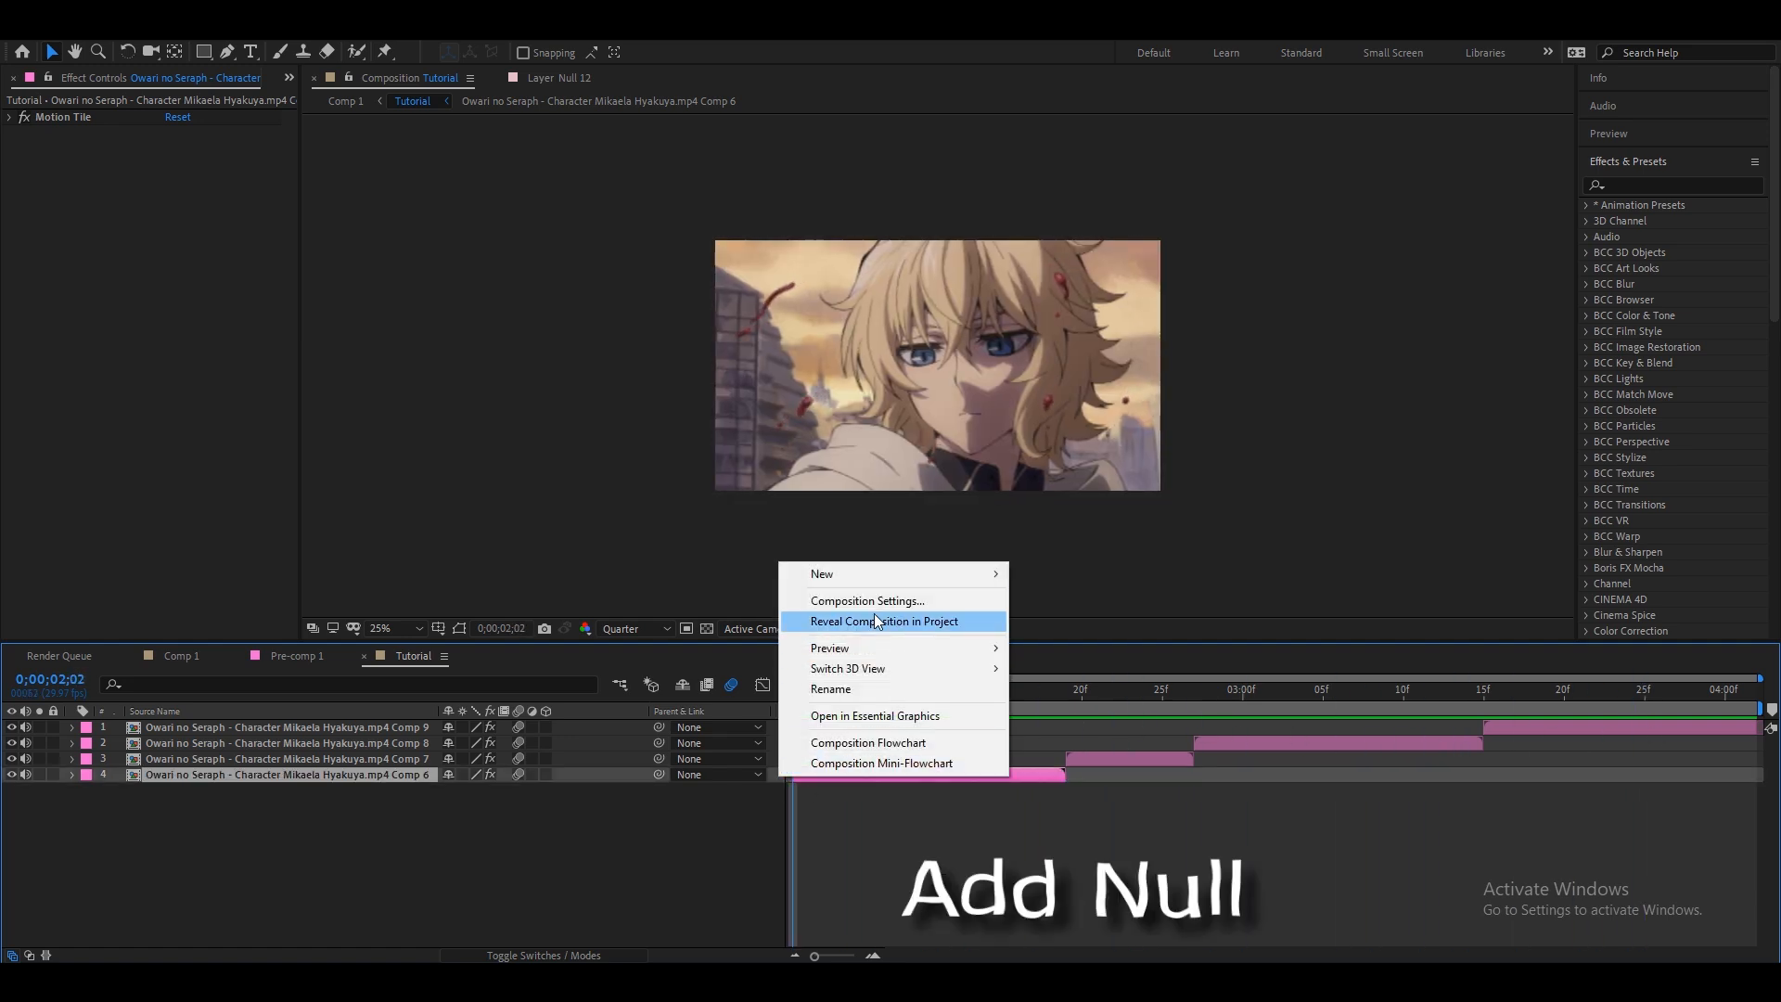
mouse_move(982, 577)
click(1064, 683)
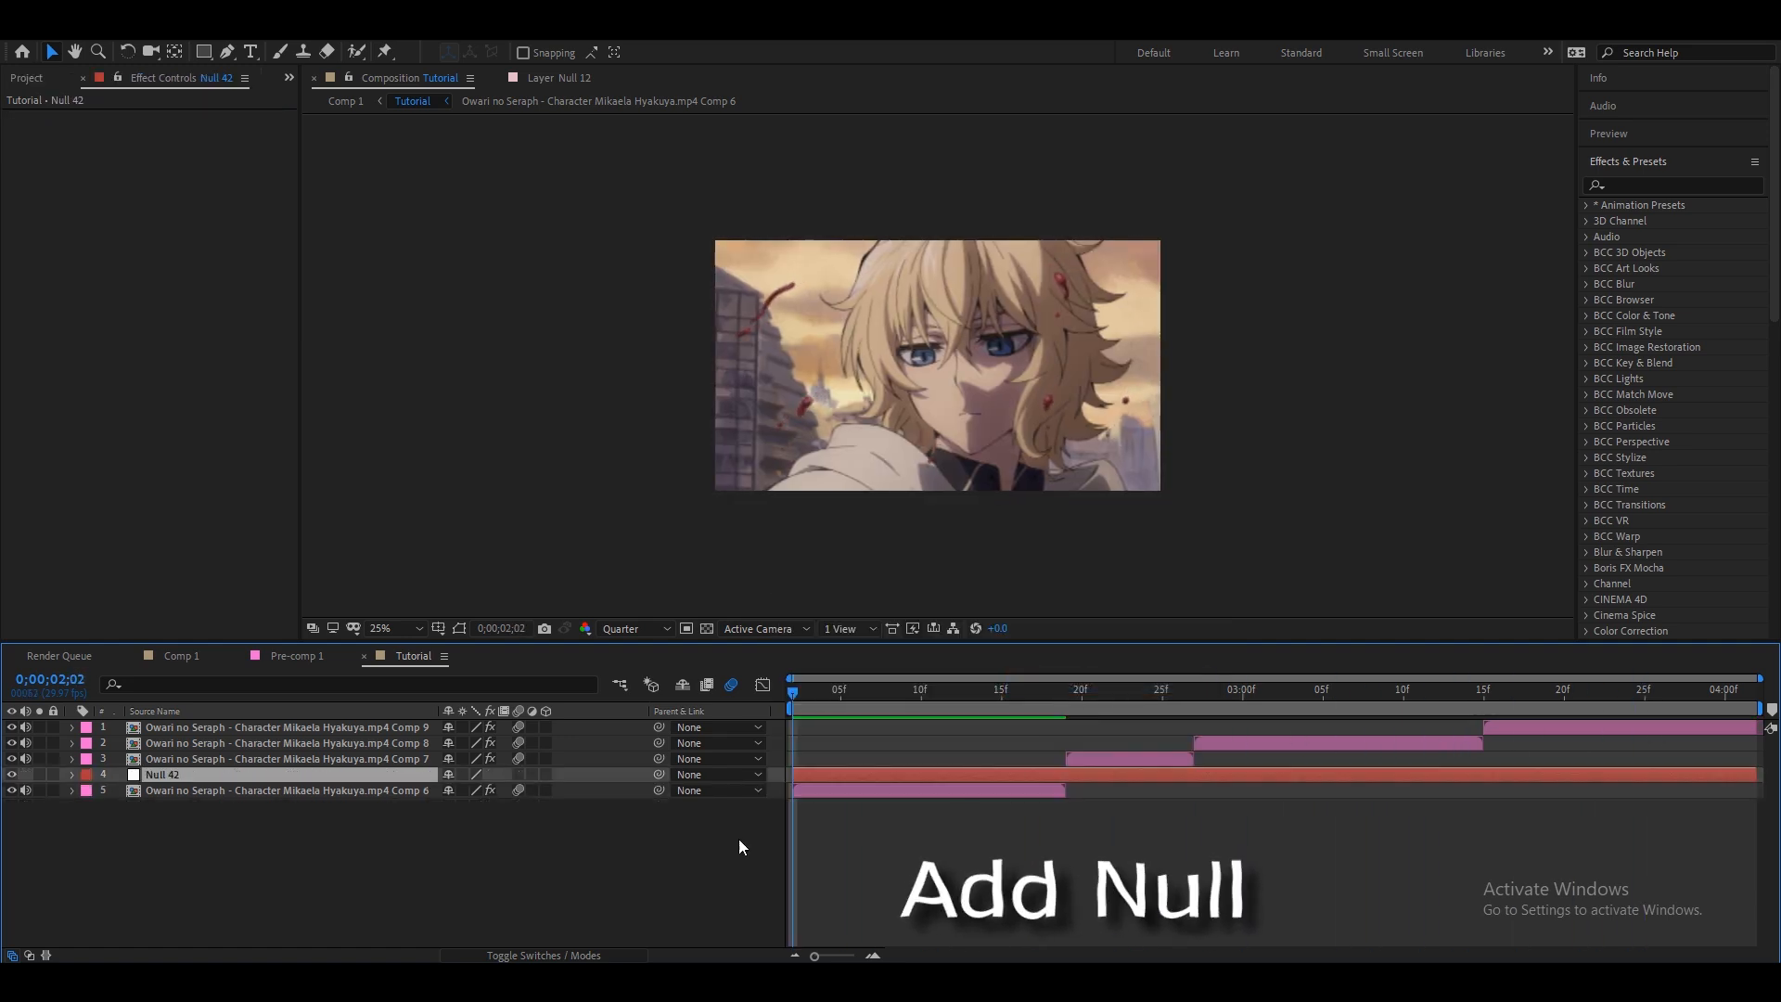
click(1065, 692)
key(ctrl+shift+d)
key(Delete)
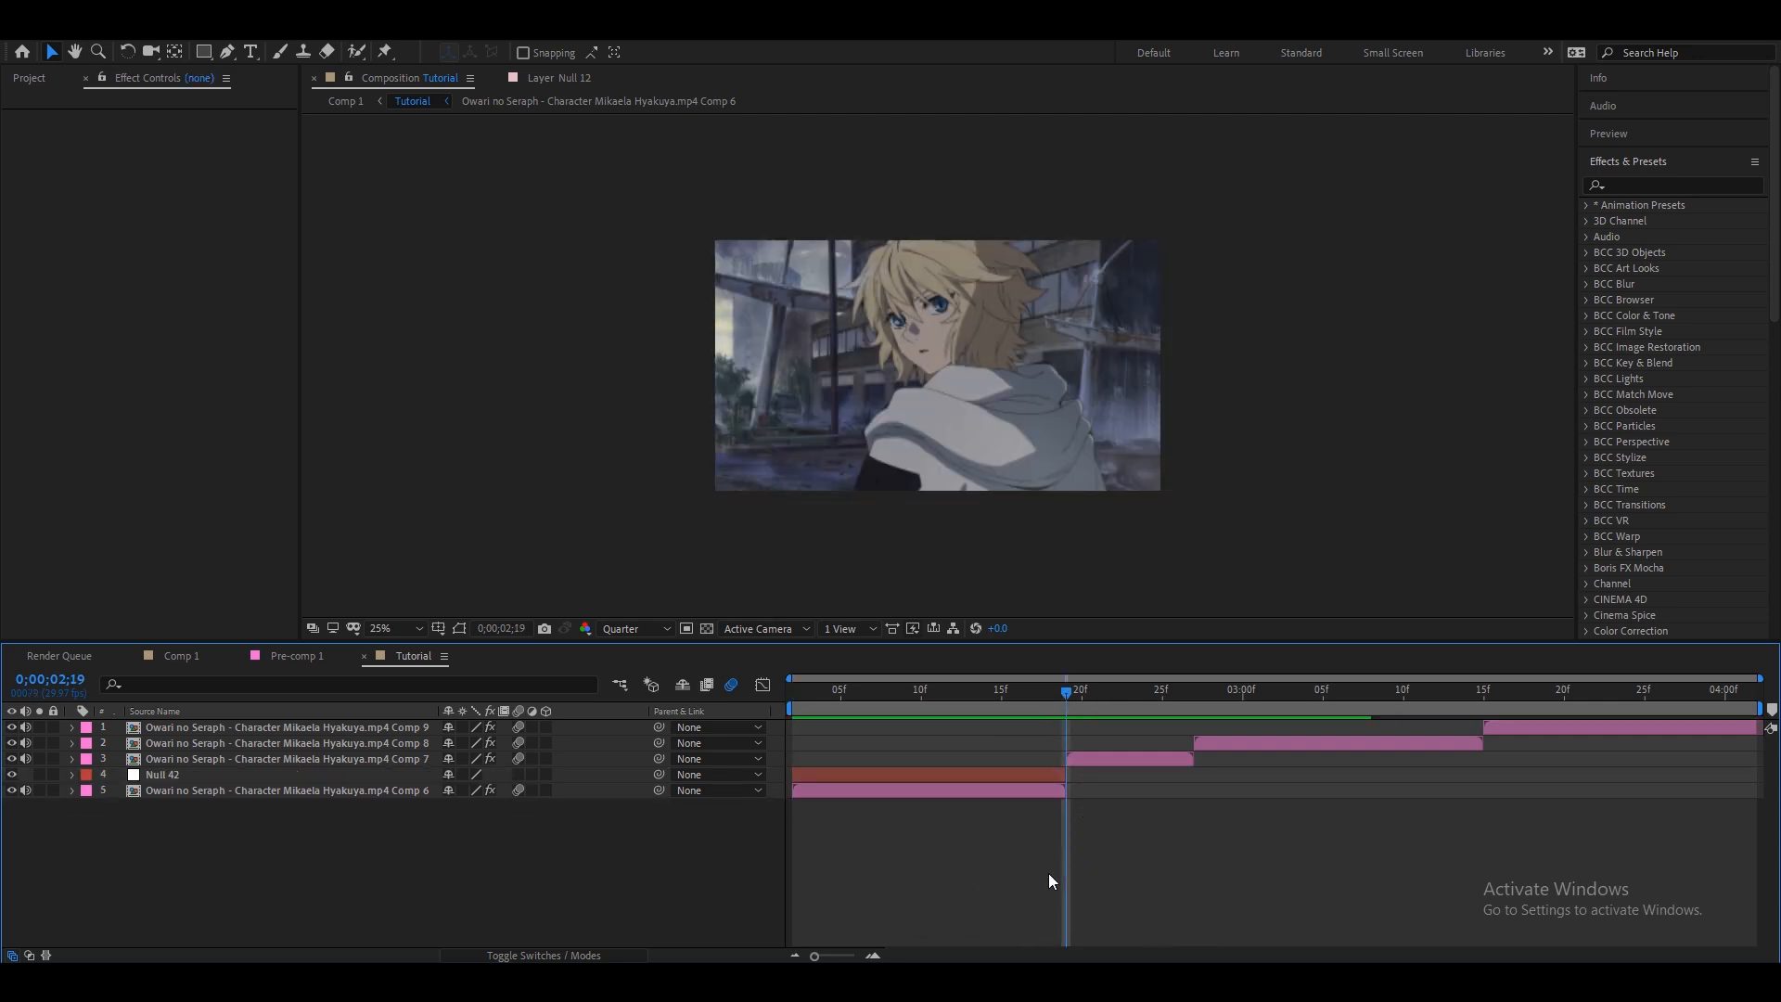
Duplicate the null and trim the copy's start to about 0;00;02;12, returning the playhead to the clip's beginning
click(963, 771)
key(ctrl+d)
drag(795, 779, 953, 785)
click(873, 724)
drag(864, 695, 789, 783)
Parent the Comp 6 clip to the full-length null, and parent that null to the shorter duplicate null
click(796, 809)
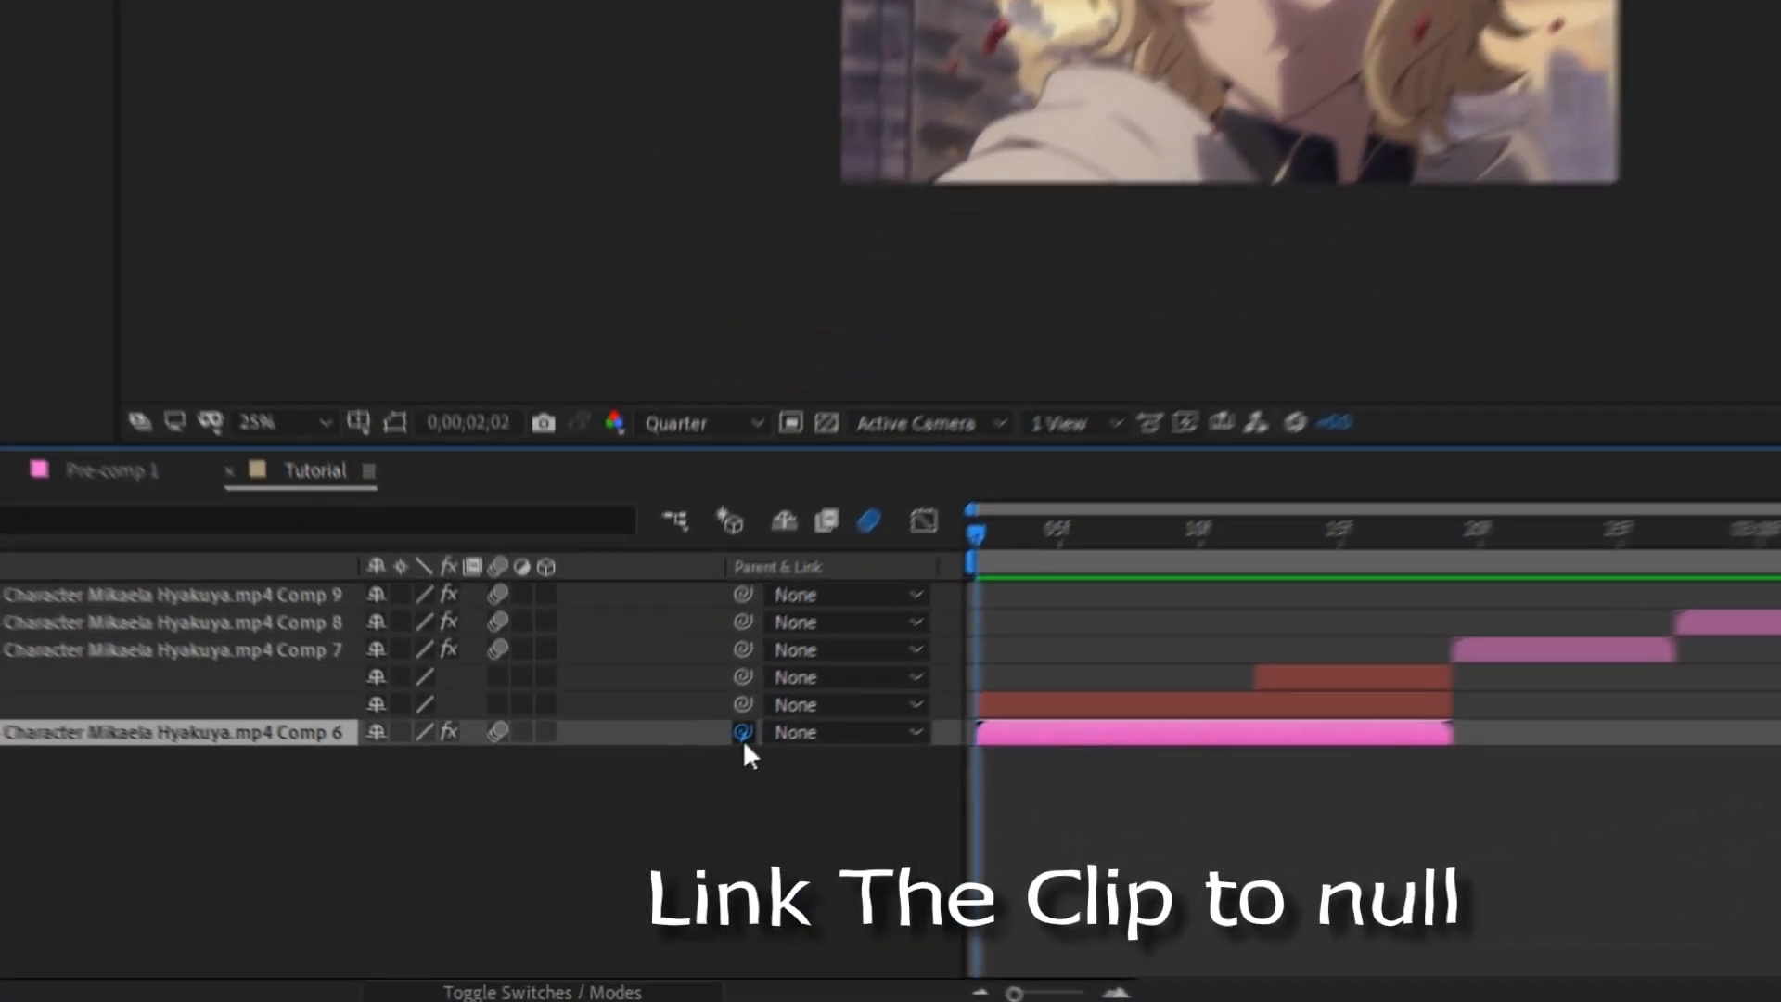
drag(670, 795, 863, 778)
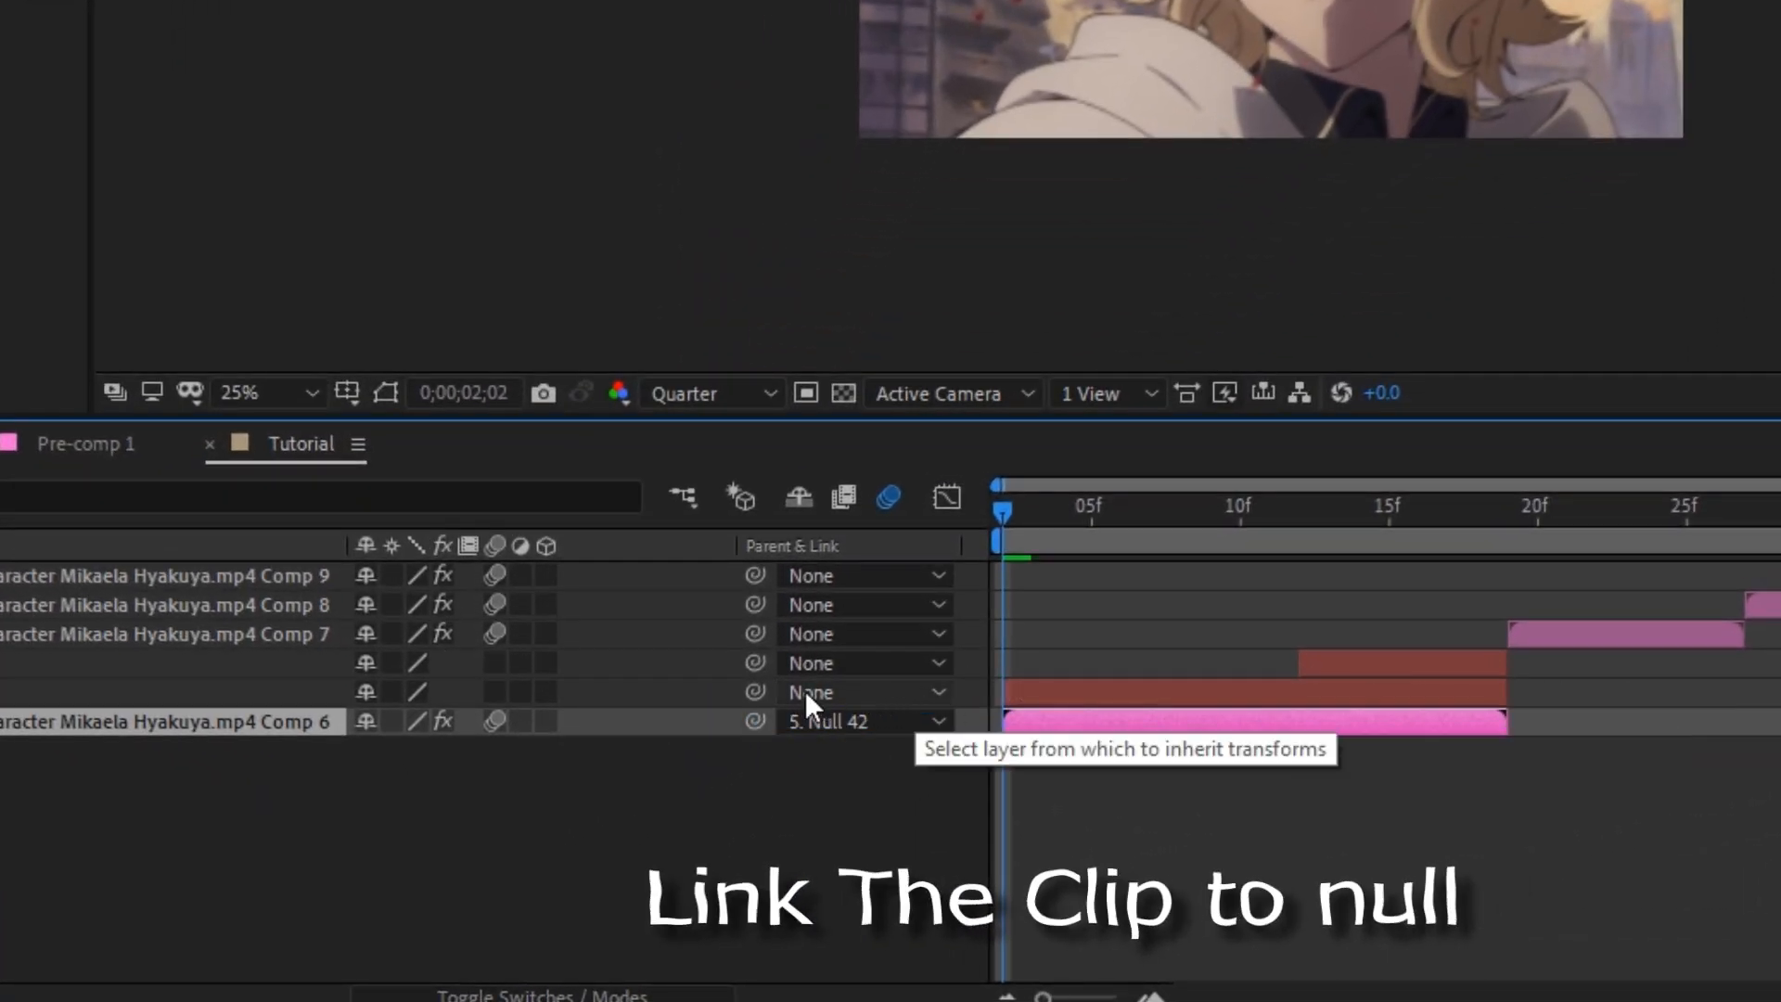
drag(755, 692, 1367, 672)
Keyframe the full-length null's scale at 0;00;02;02 and add another scale keyframe at about 0;00;02;28
click(1058, 694)
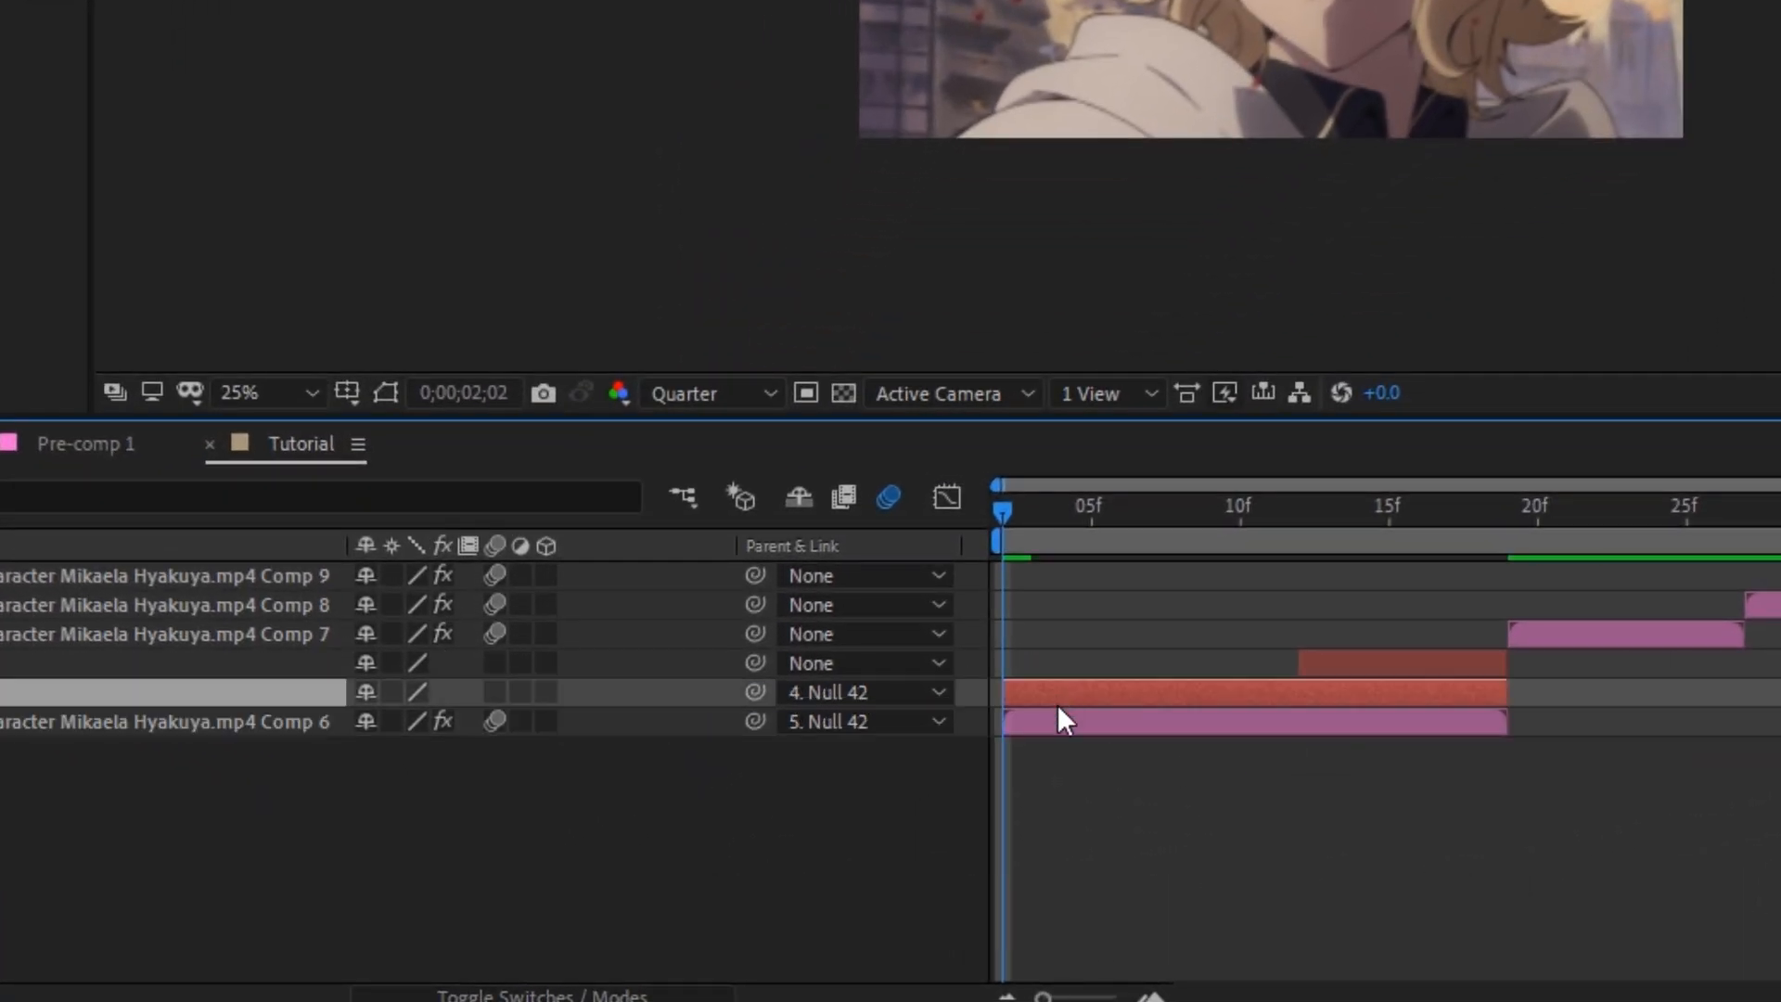
key(s)
click(162, 795)
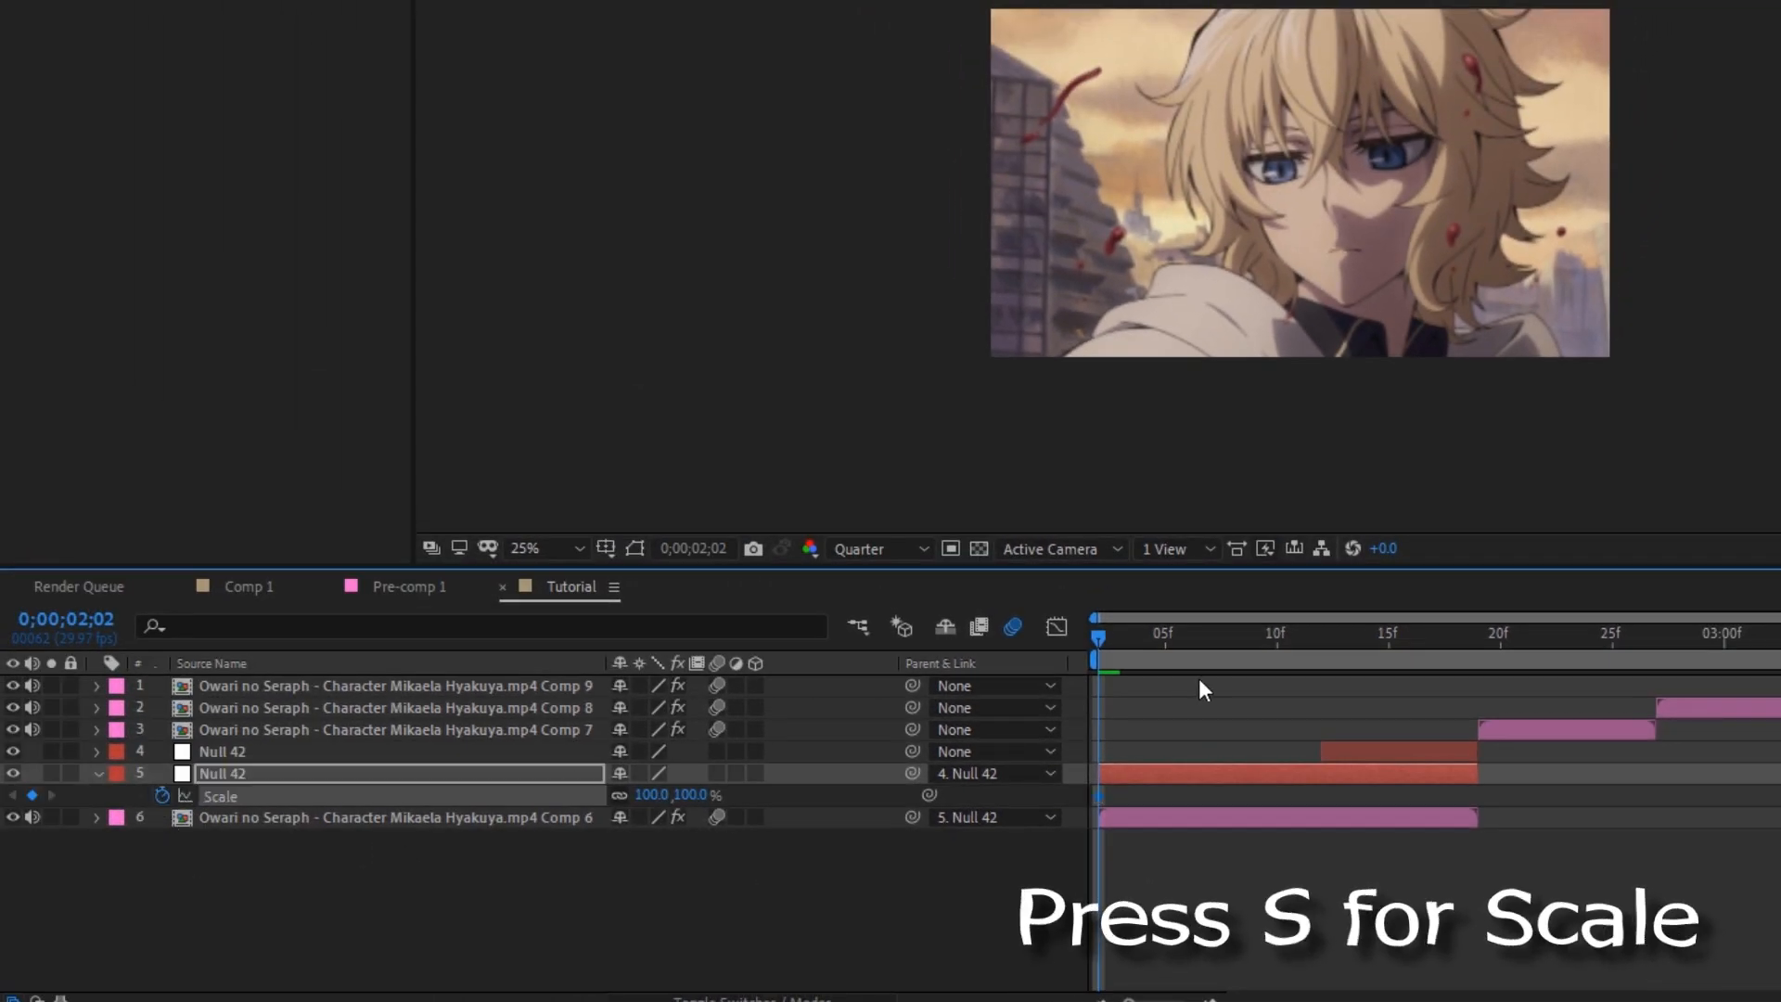
click(1577, 527)
drag(1535, 643, 1689, 696)
click(33, 795)
Set the null's first scale keyframe at 0;00;02;02 to 600%
drag(1661, 650, 954, 684)
click(694, 796)
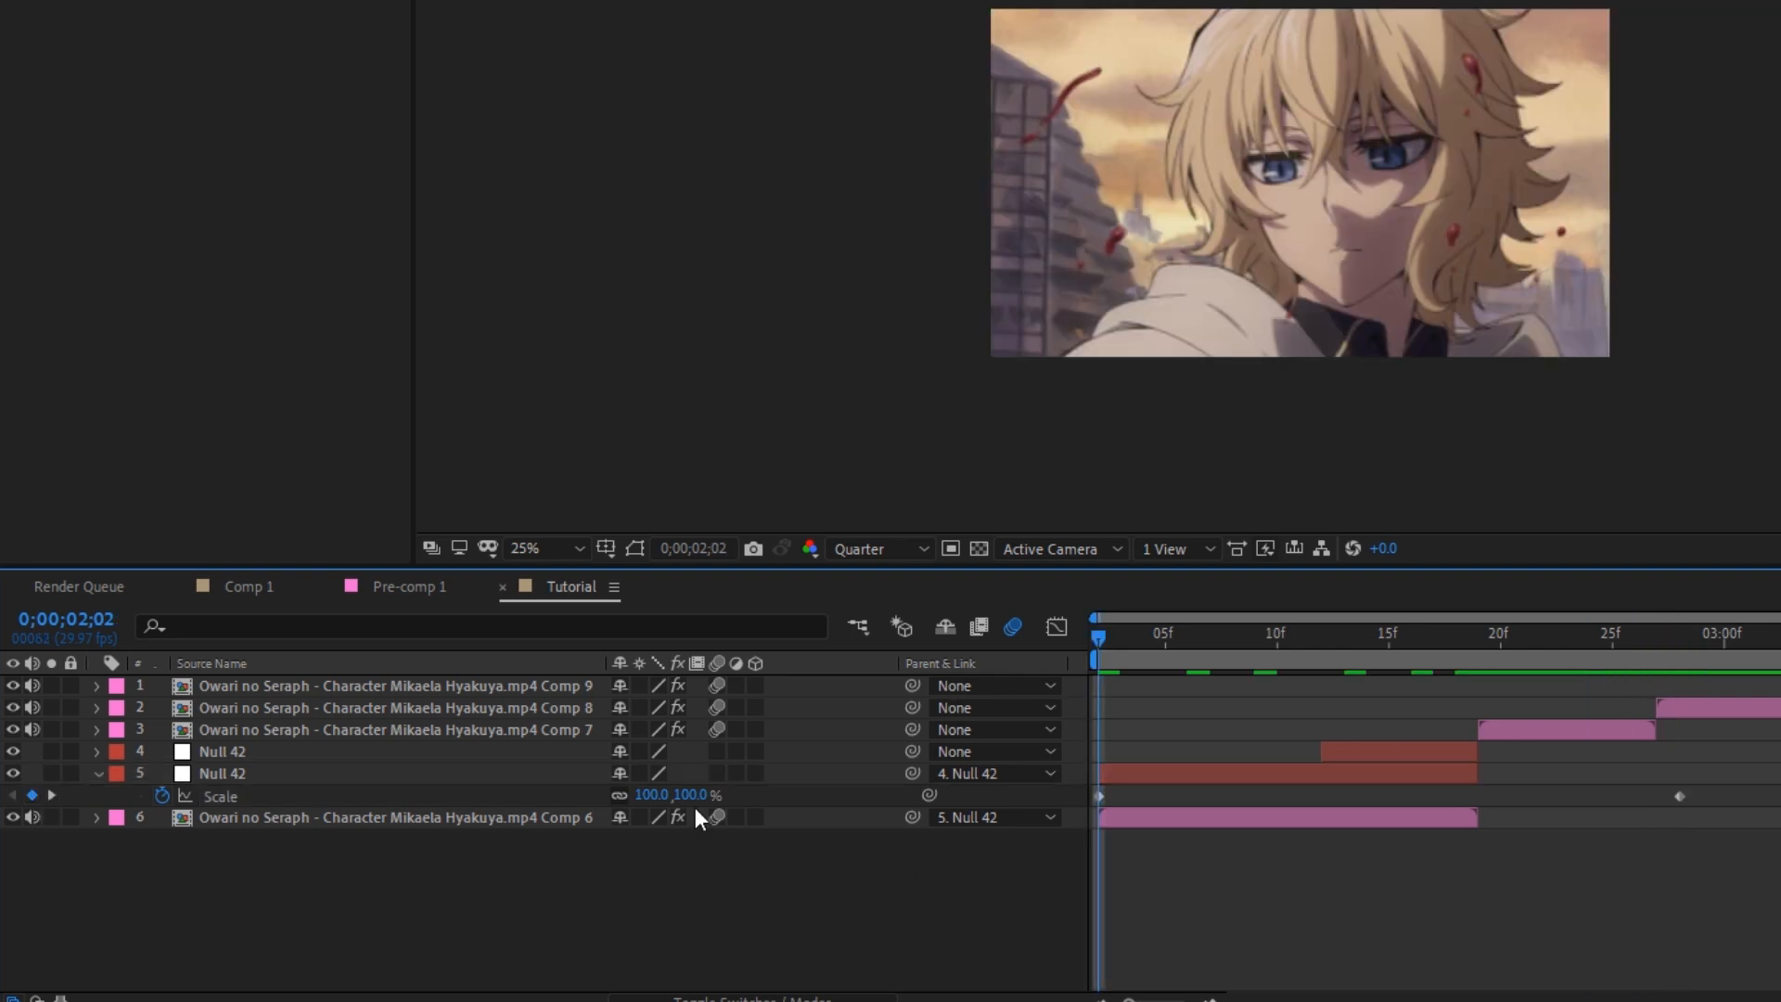
text(600)
key(Return)
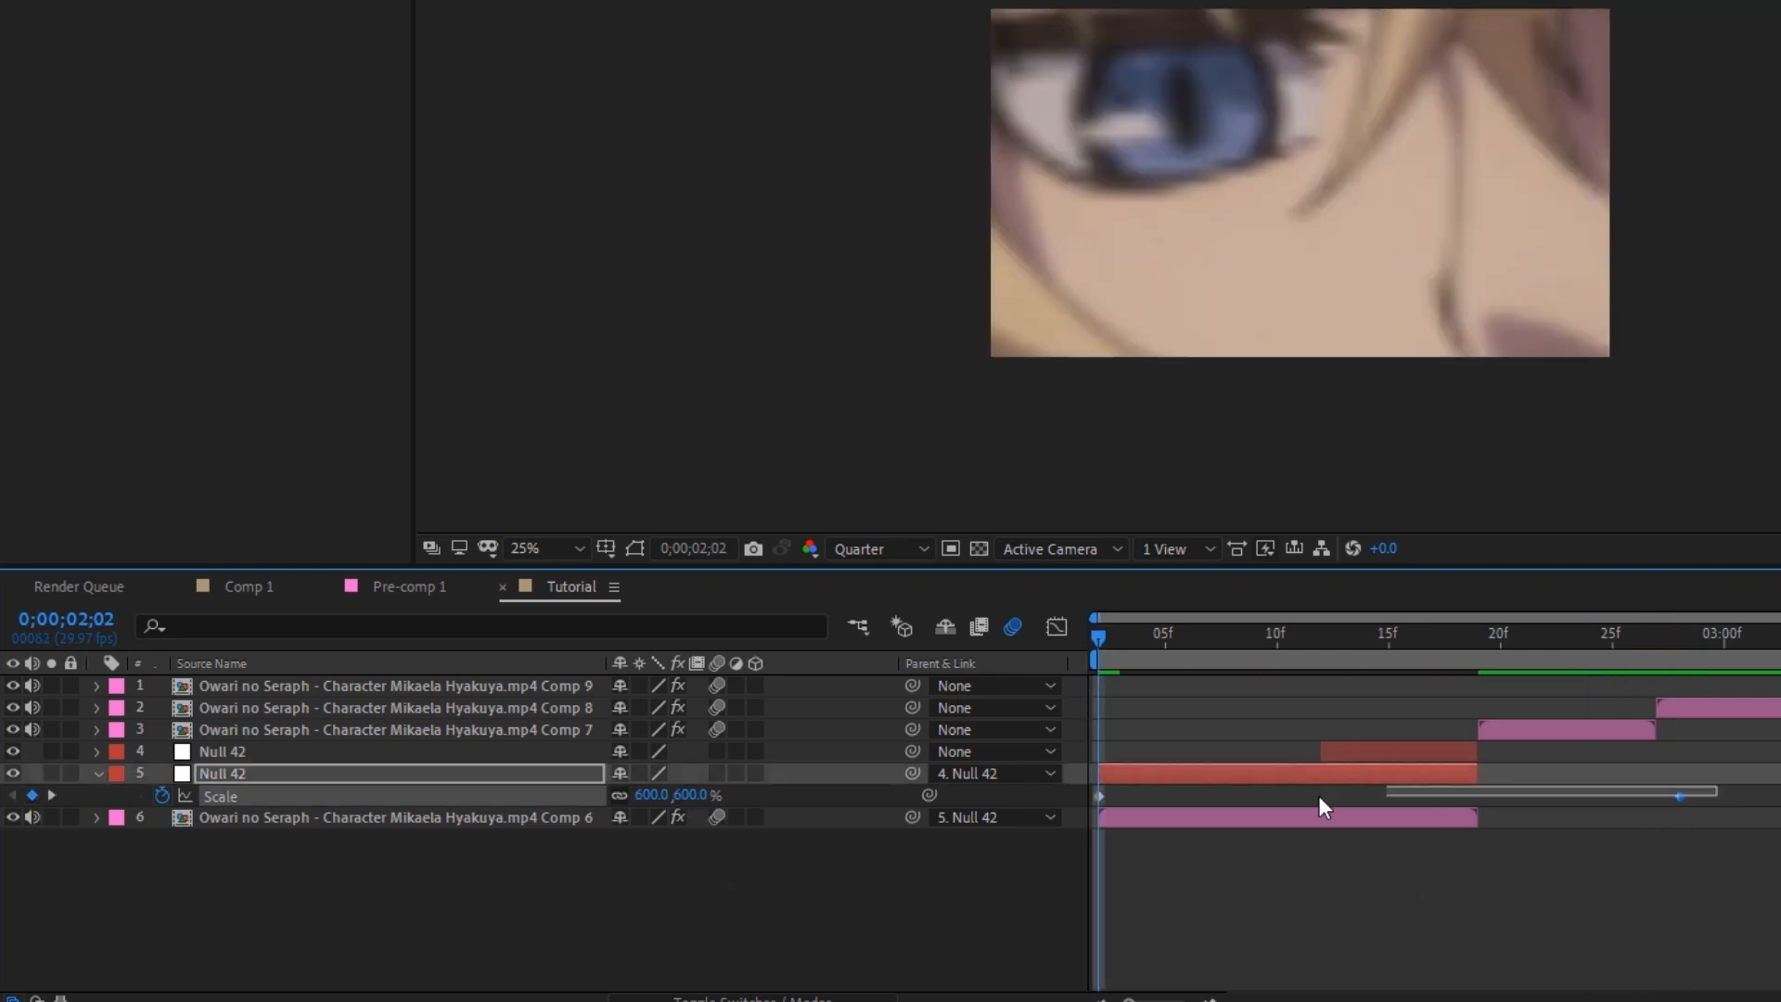
Apply Easy Ease to both scale keyframes and shape their value graph into a steep initial drop with a long ease-out
key(F9)
click(1177, 909)
click(371, 799)
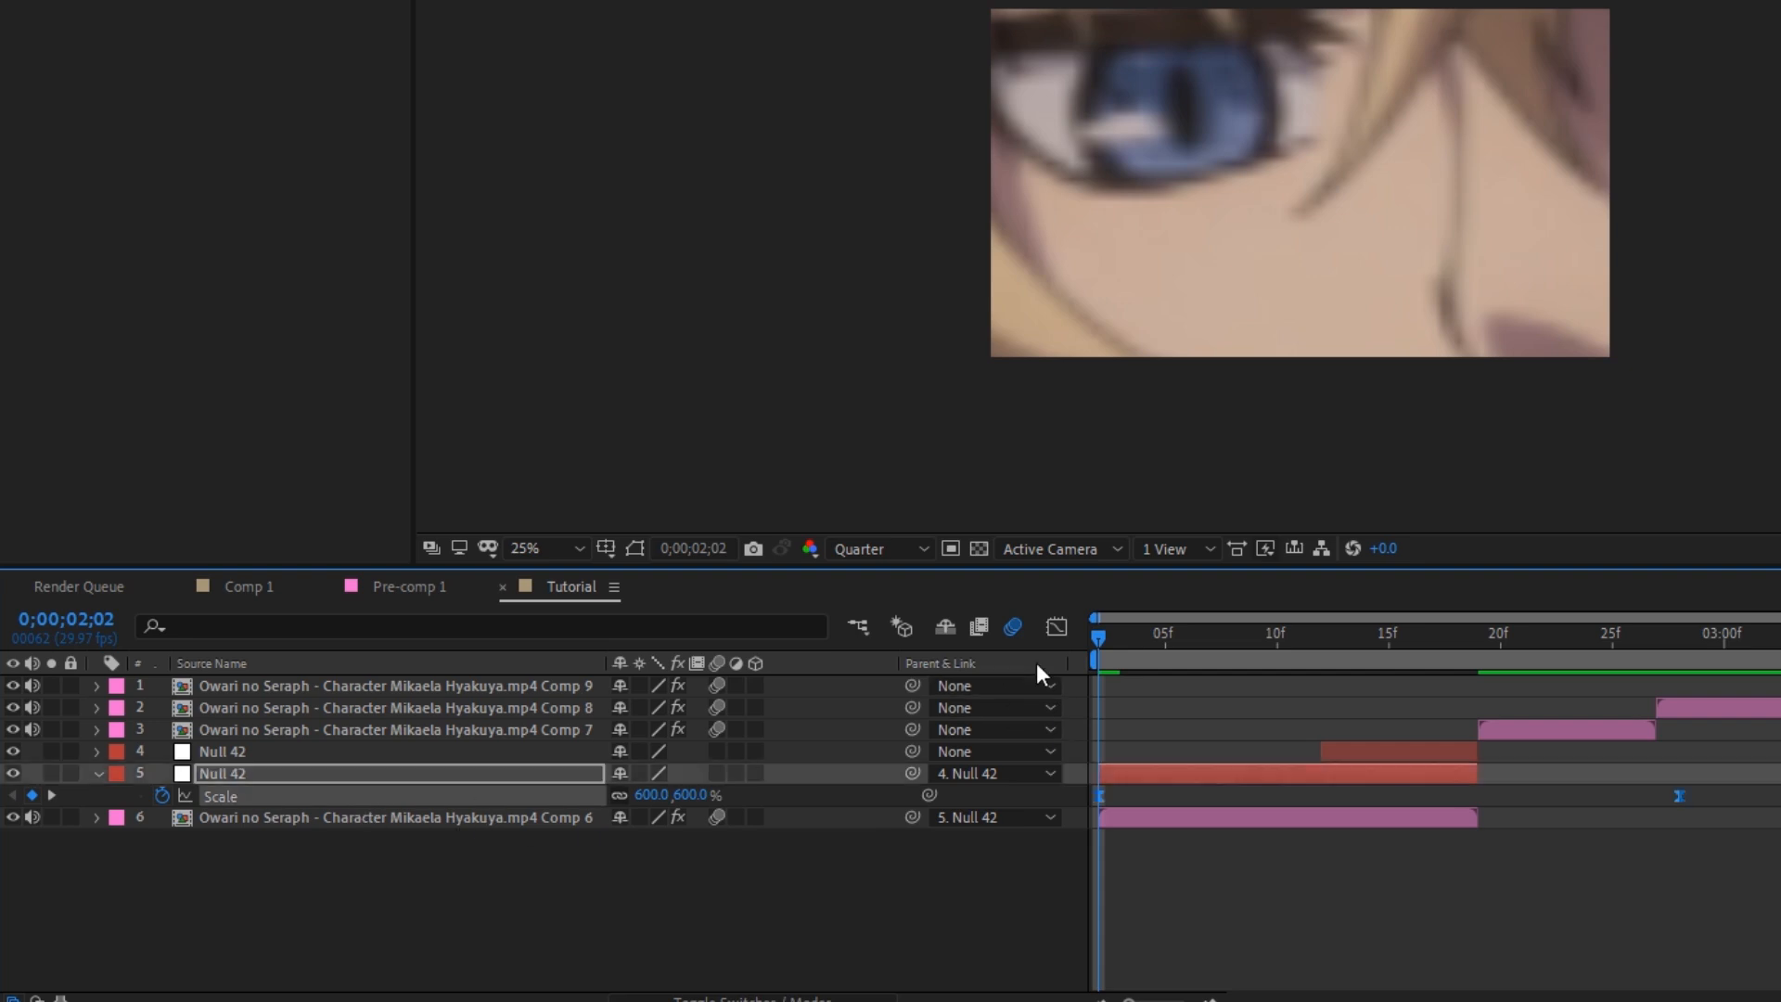
click(1056, 627)
click(1098, 696)
drag(1293, 696, 1015, 933)
drag(1485, 933, 1129, 924)
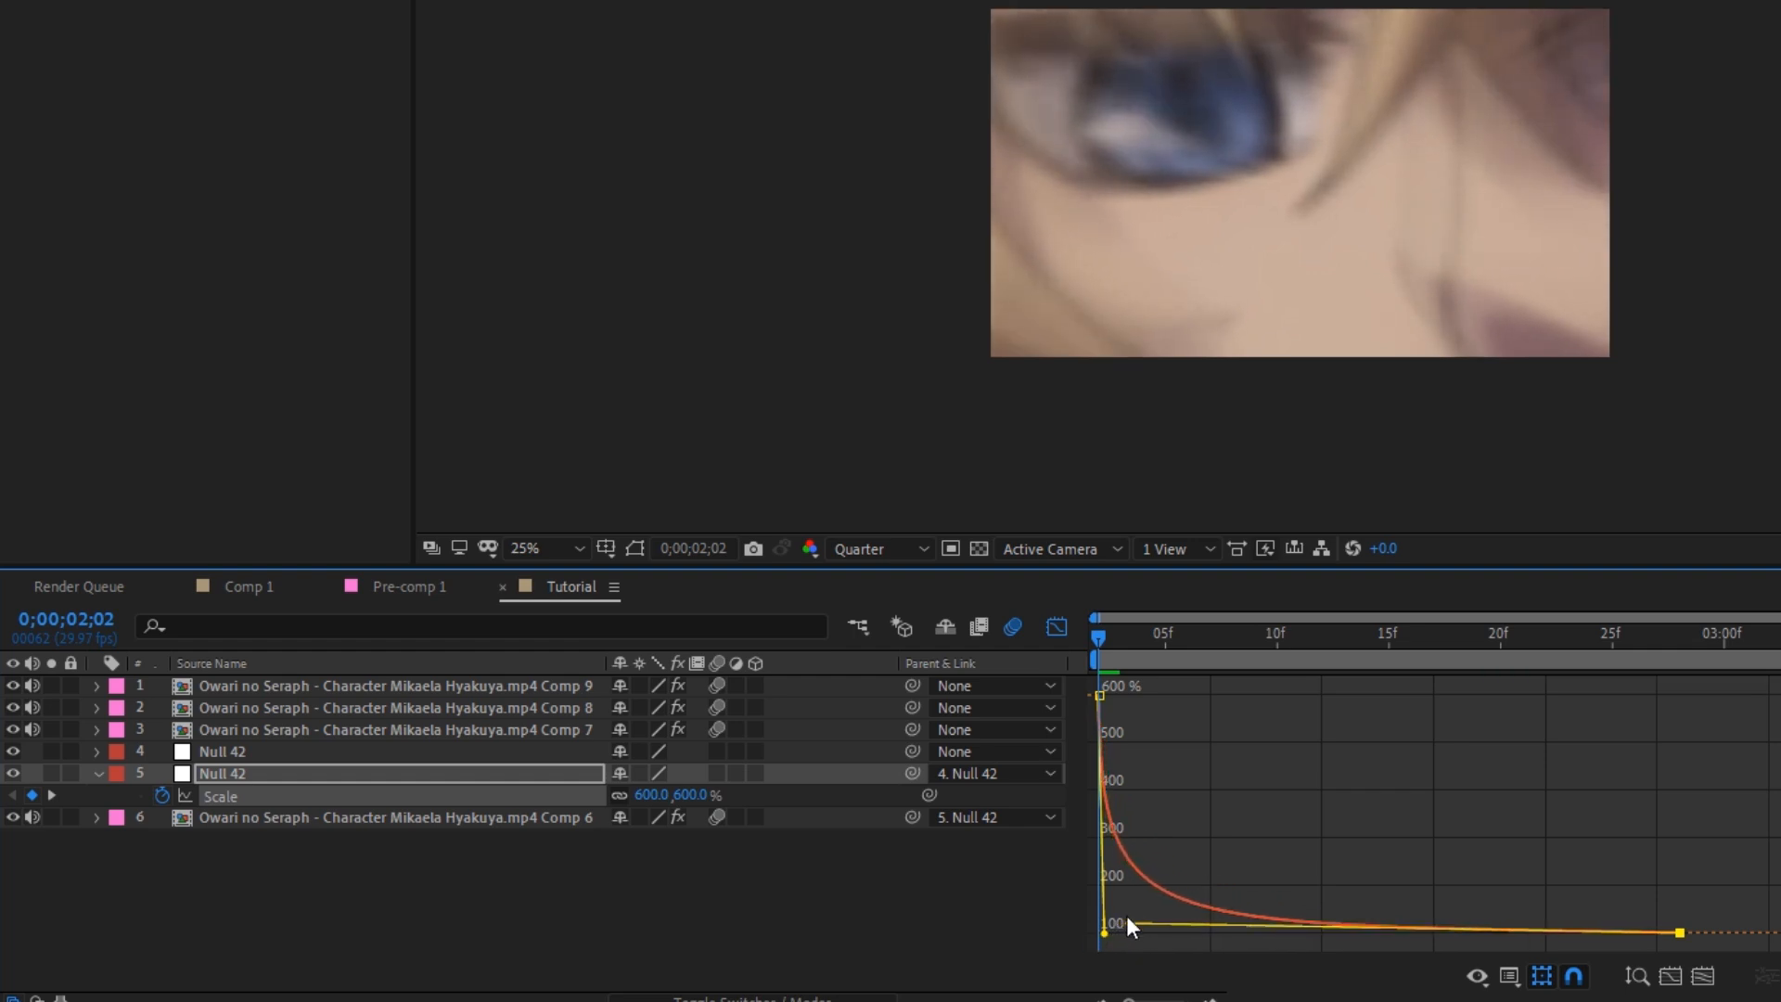
Preview the zoom and shorten the last scale keyframe's graph handle slightly for a softer ease-out
key(space)
drag(1152, 648, 1187, 835)
drag(1130, 924, 1118, 914)
key(space)
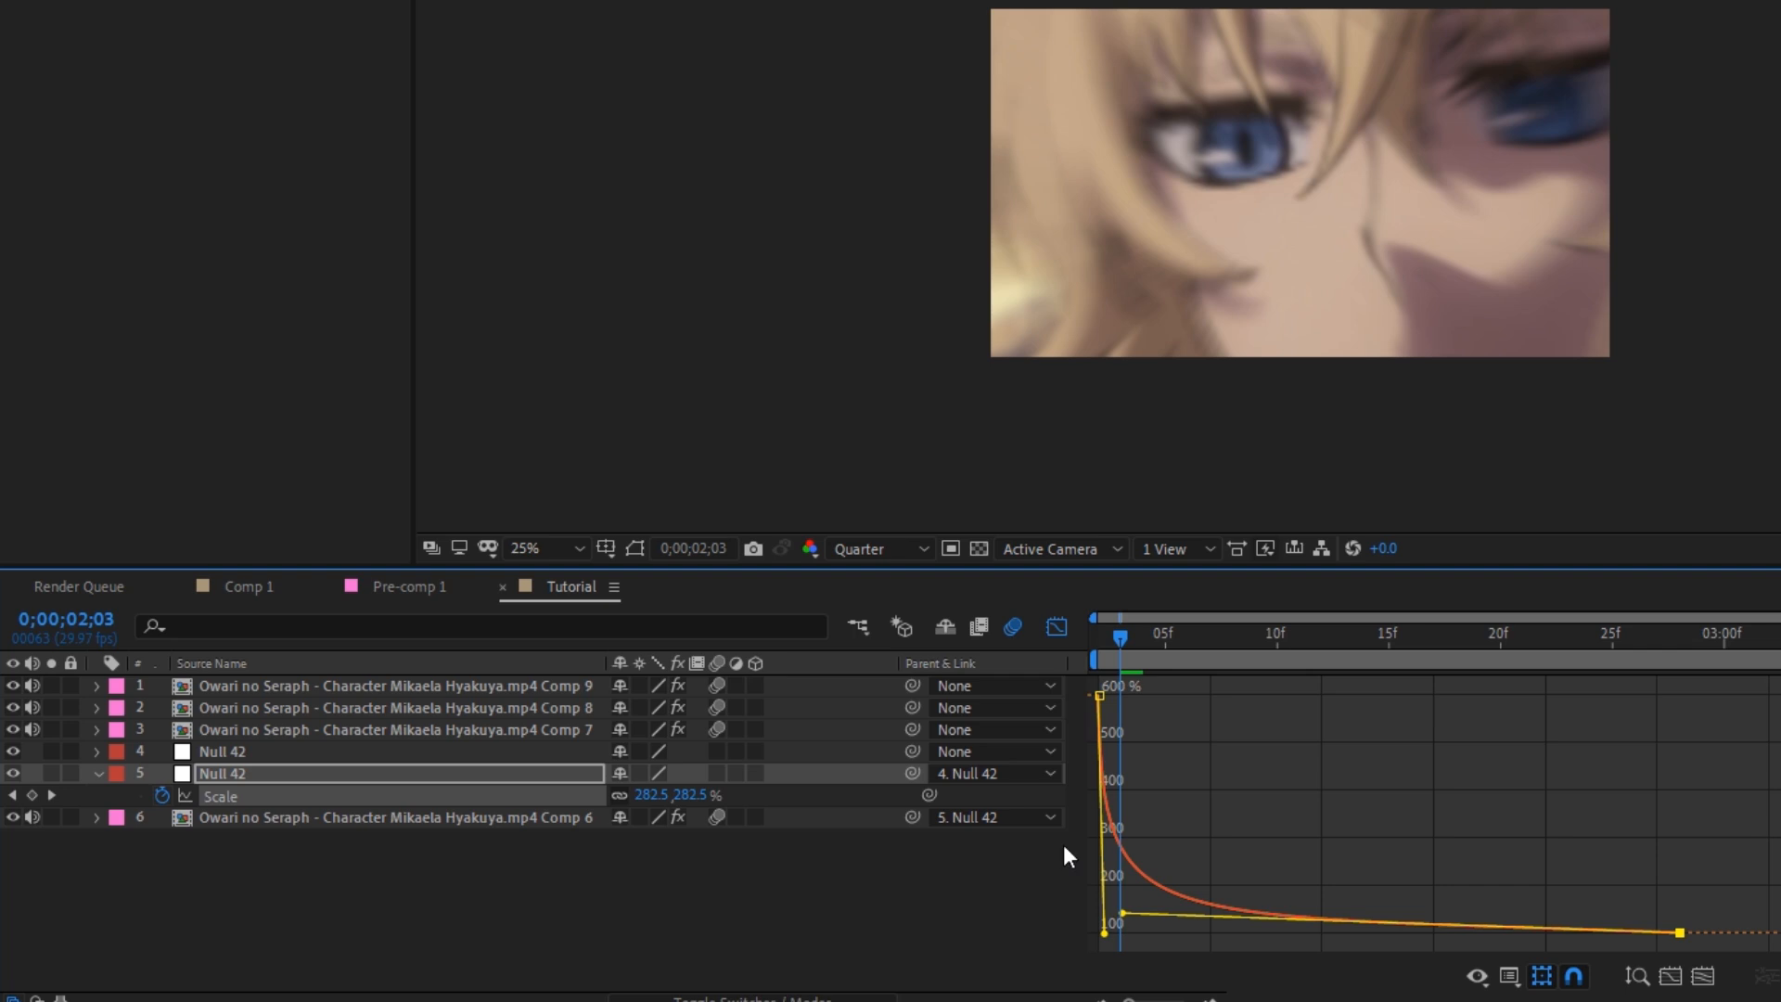
Leave the Graph Editor and play back the eased zoom on the first clip from its beginning
click(1056, 629)
key(space)
click(1094, 642)
key(space)
click(1117, 649)
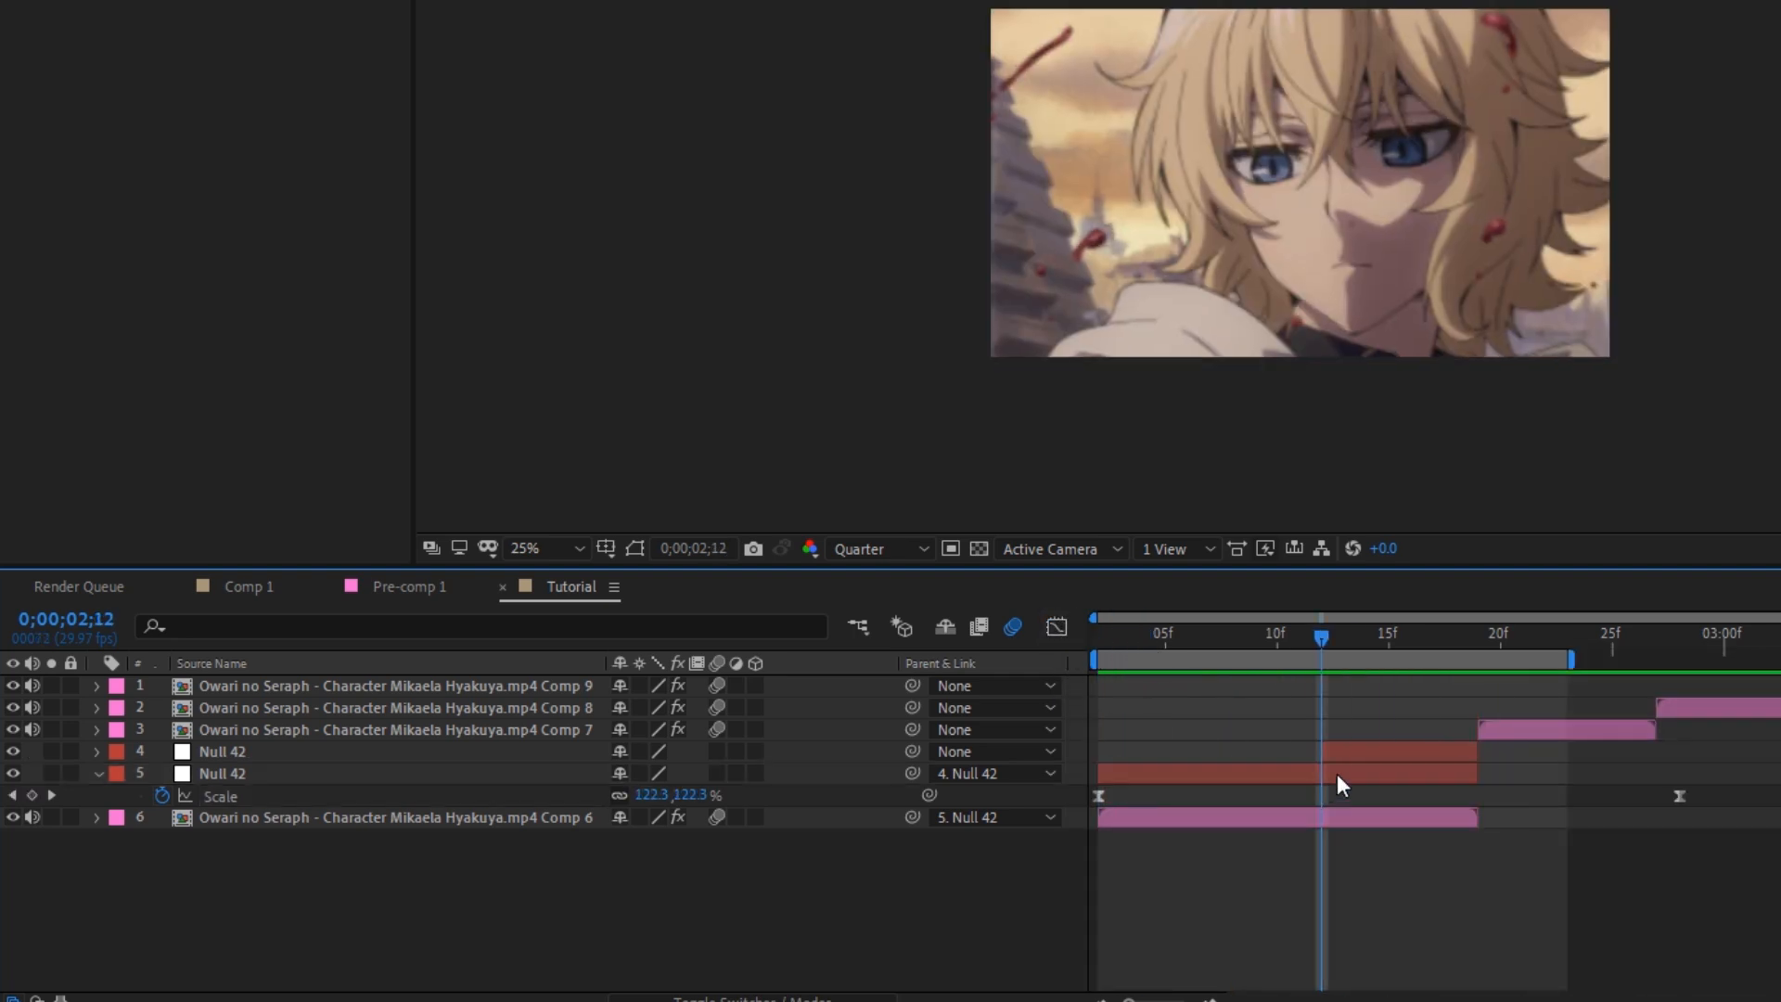
Collapse the scaled null, separate the shorter null's position dimensions, and keyframe its Y Position at 0;00;02;12
click(1345, 753)
click(1313, 905)
click(1353, 777)
key(u)
click(1351, 877)
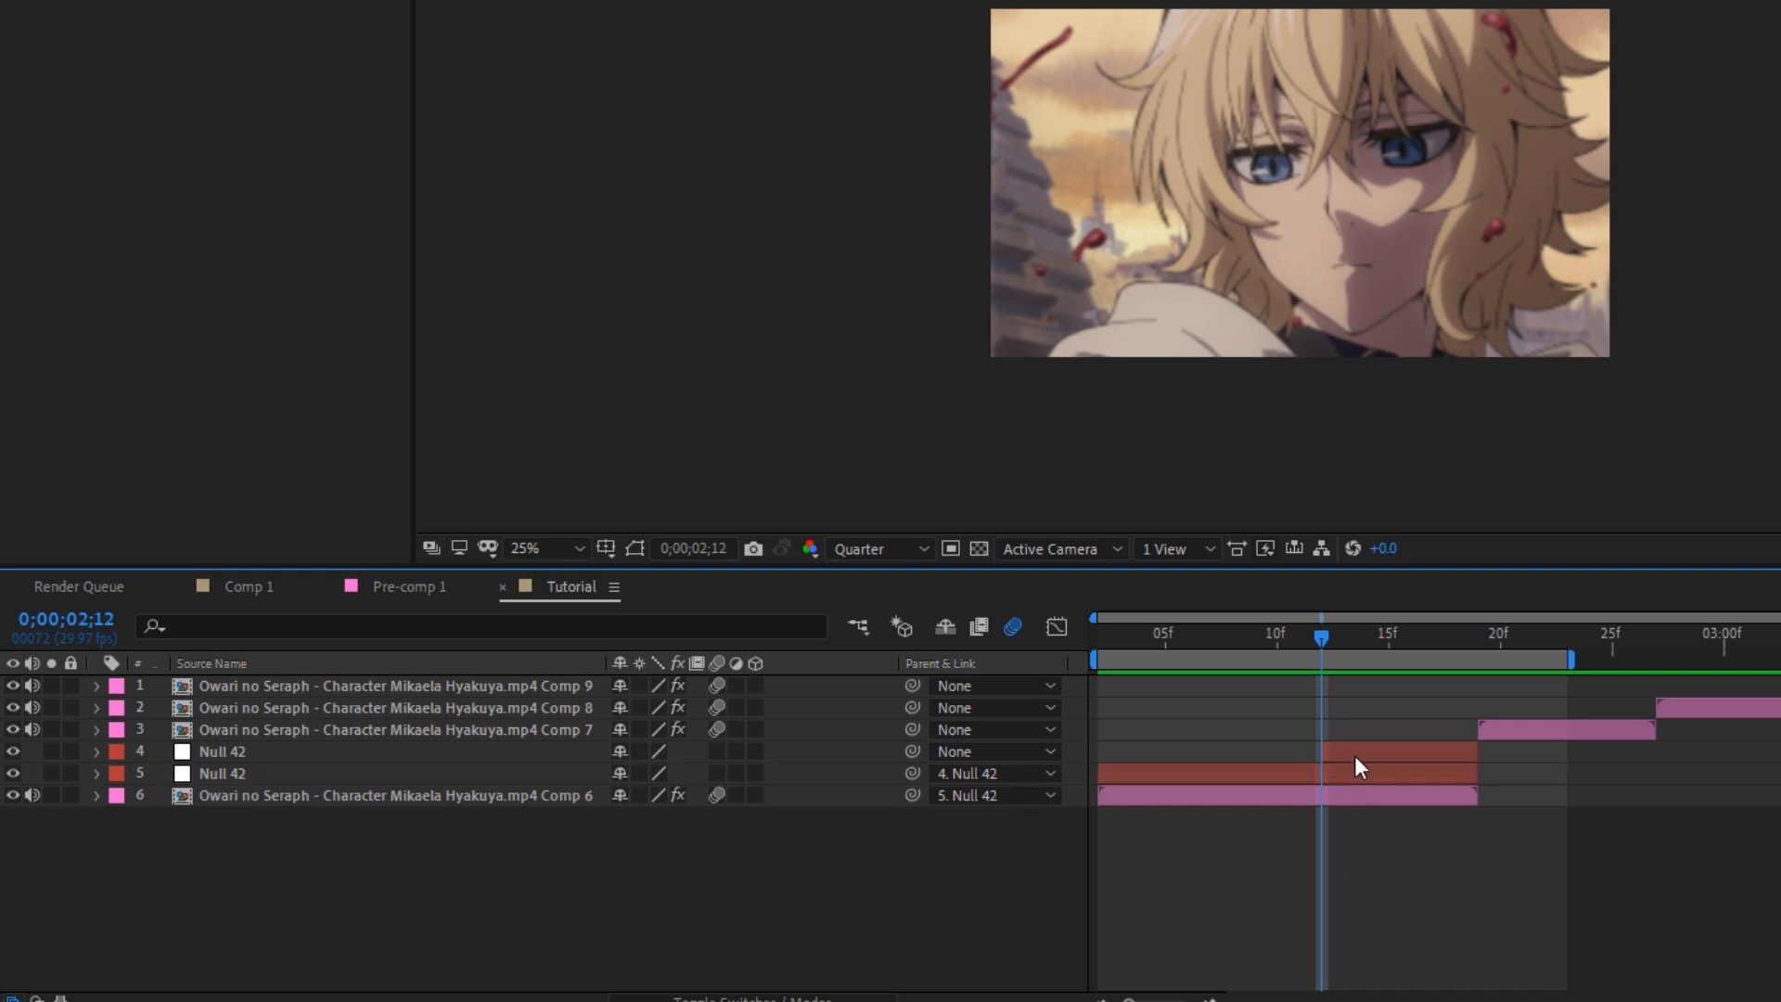
click(1355, 757)
key(p)
right_click(195, 775)
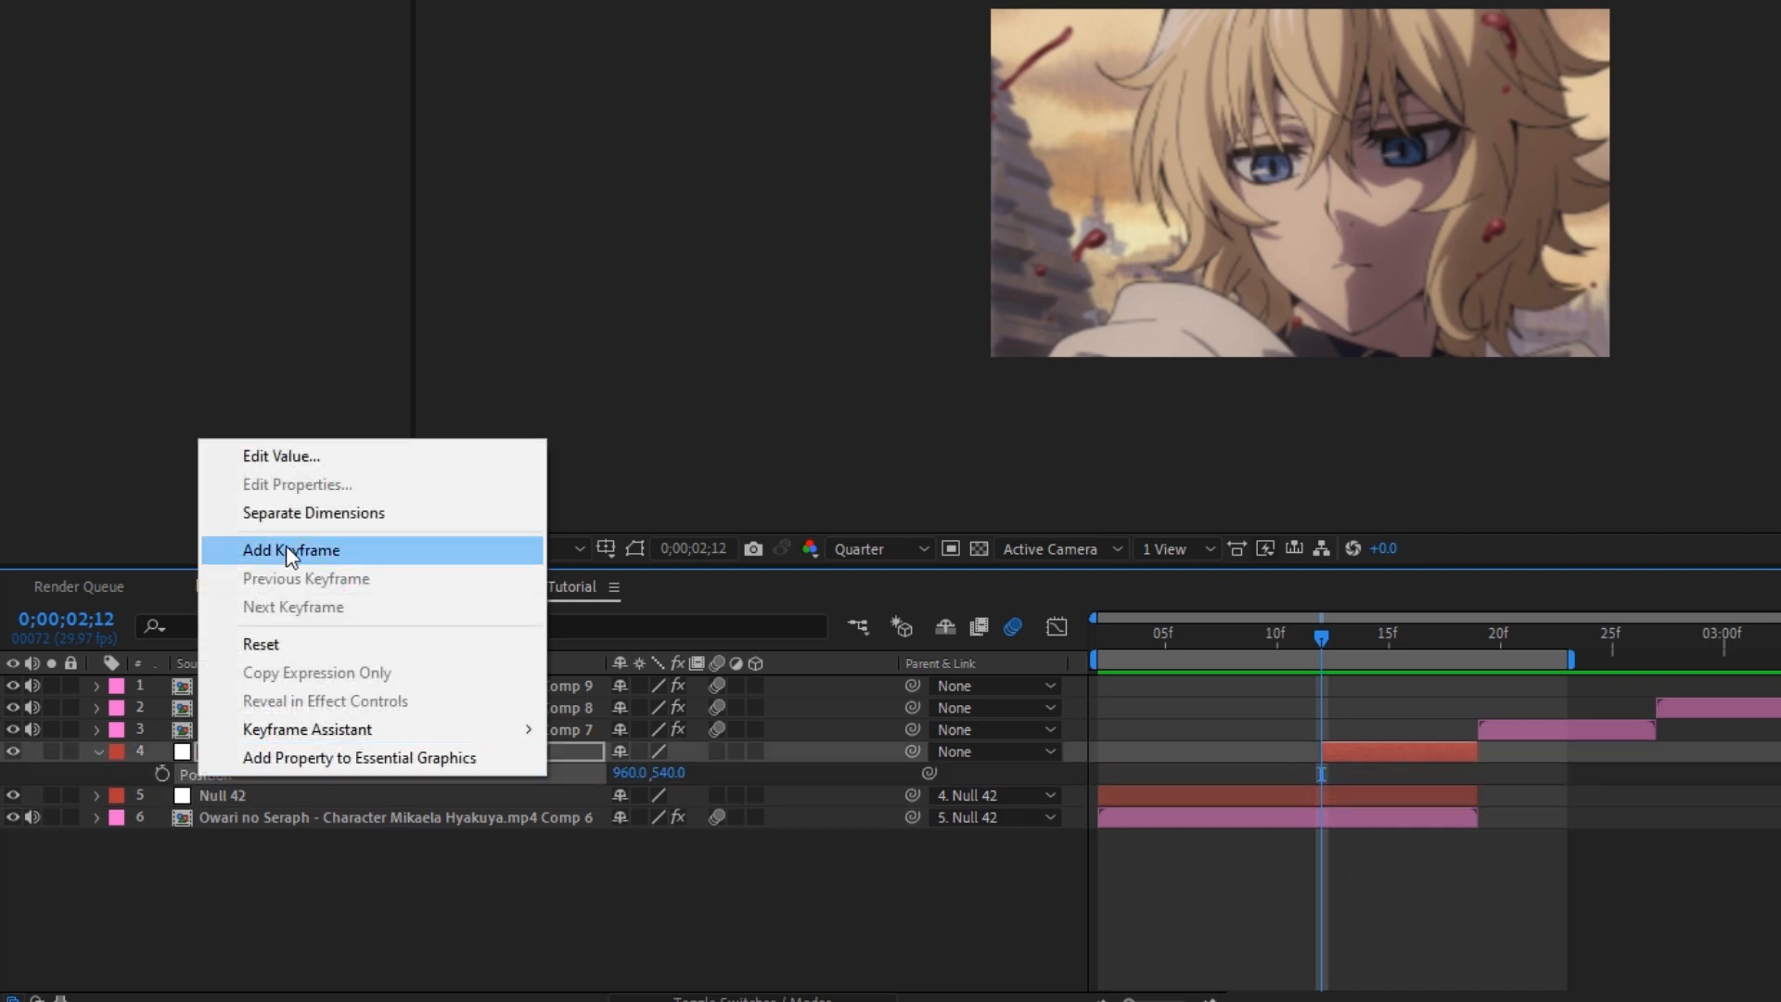
click(313, 513)
click(162, 795)
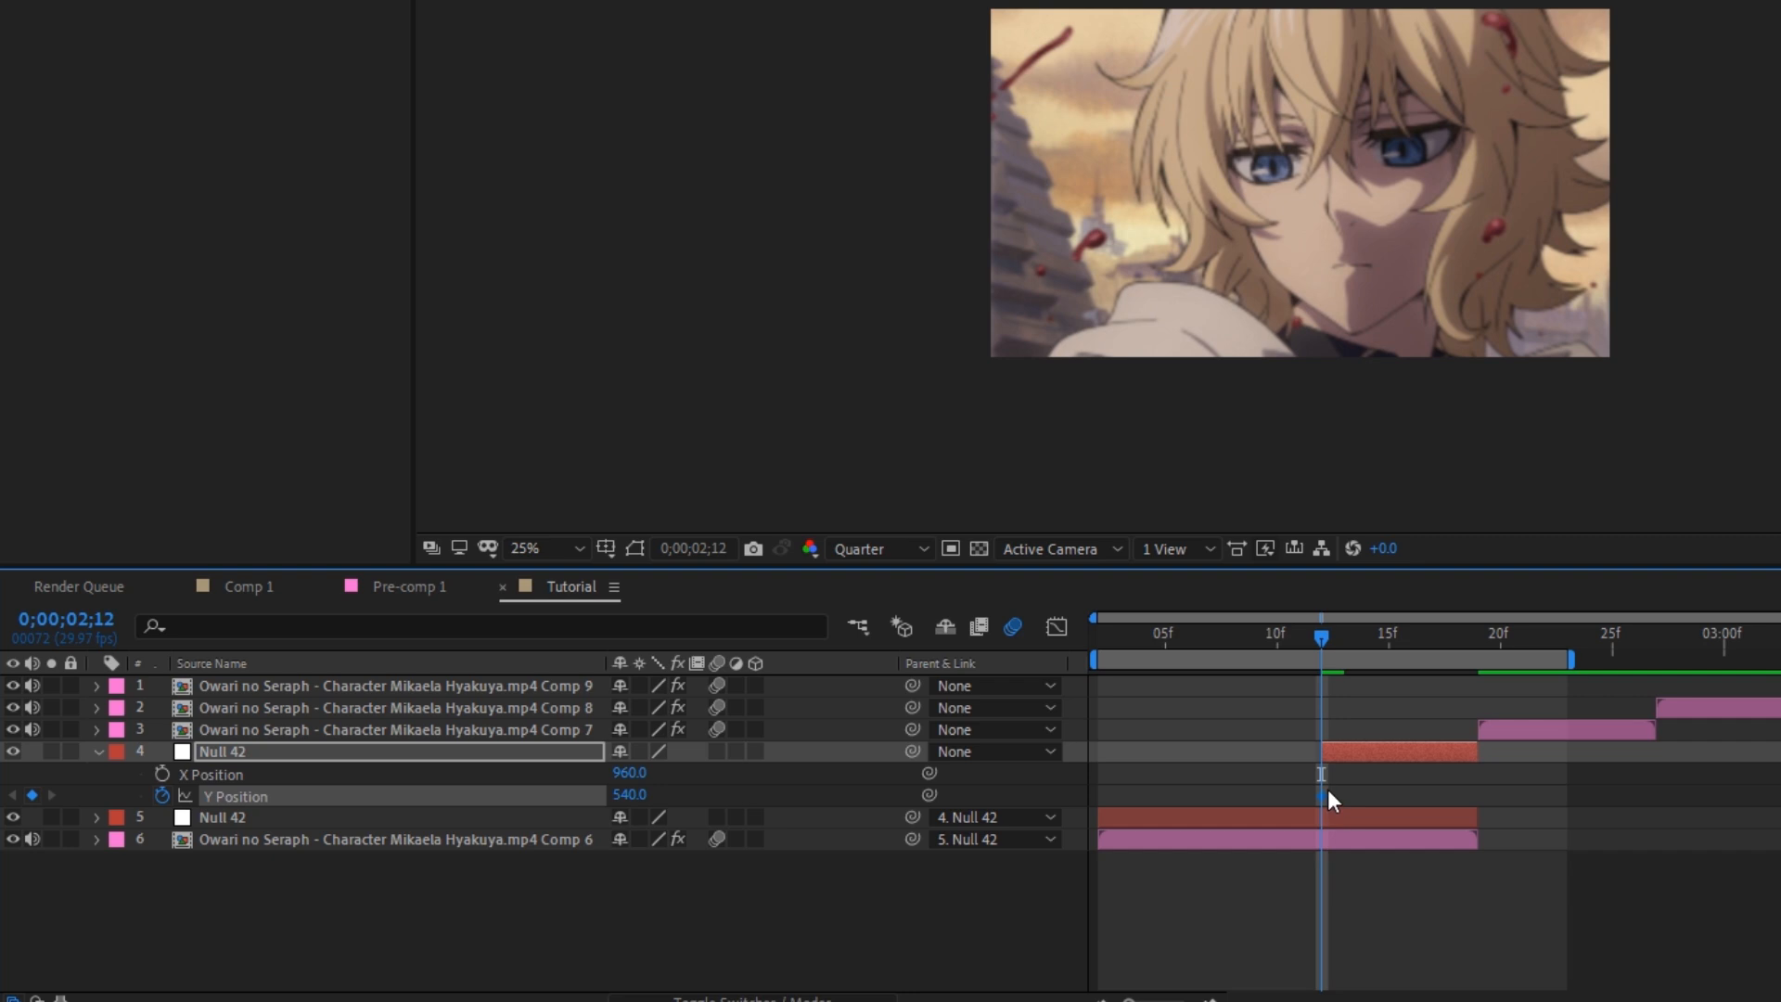
Add Y Position keyframes to the shorter null at 0;00;02;19 and 0;00;02;18
key(u)
click(1477, 653)
click(33, 774)
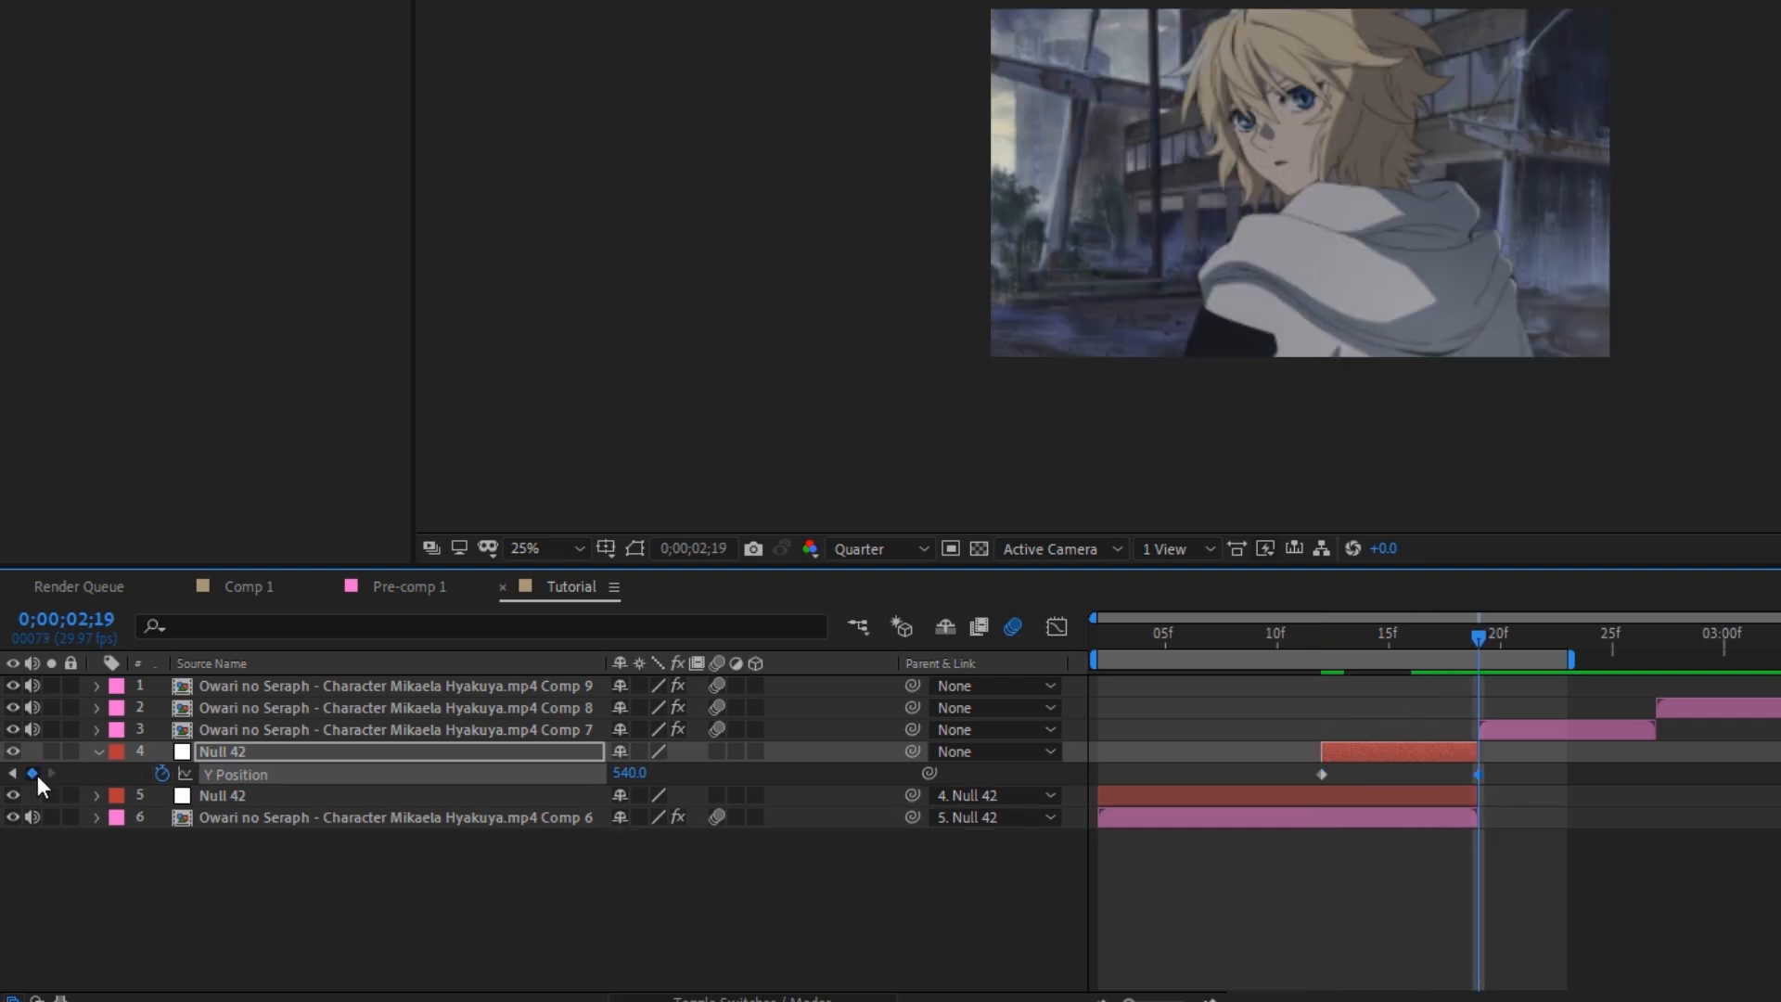
click(1456, 638)
click(33, 774)
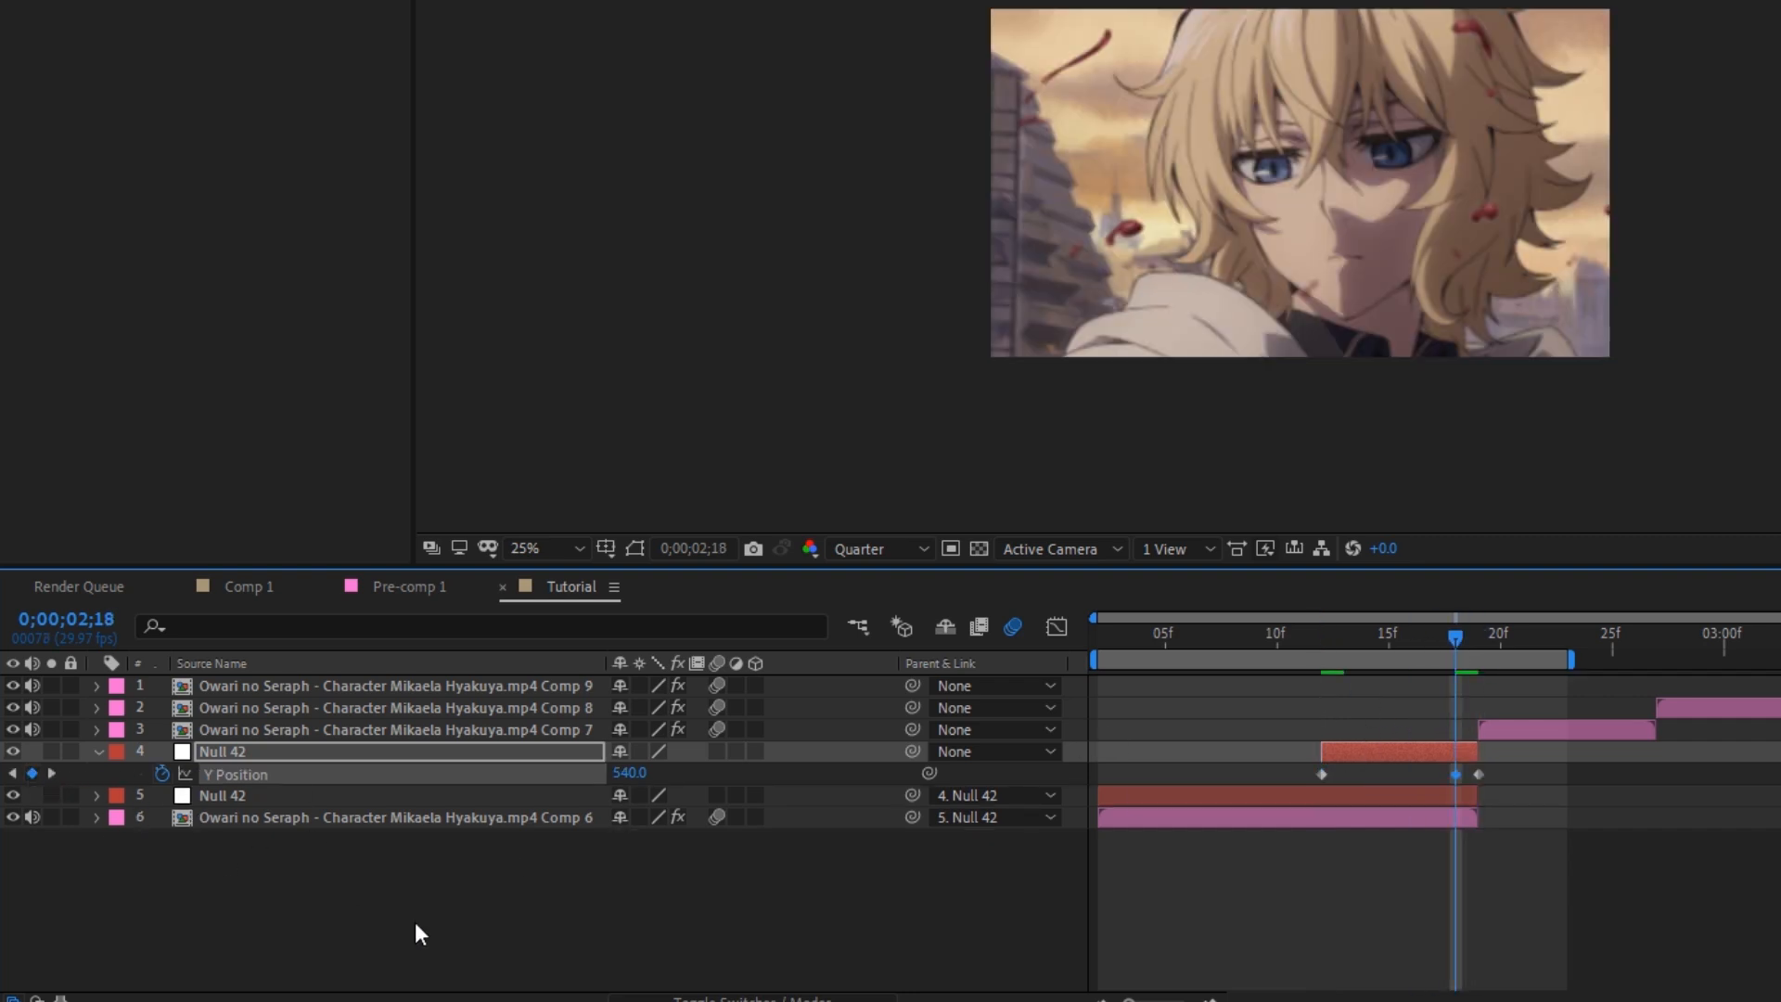
Set the shorter null's Y Position at 0;00;02;18 to -1502 and apply Easy Ease to all its keyframes
drag(631, 773, 425, 780)
click(1416, 846)
click(1187, 809)
drag(1501, 781, 1254, 791)
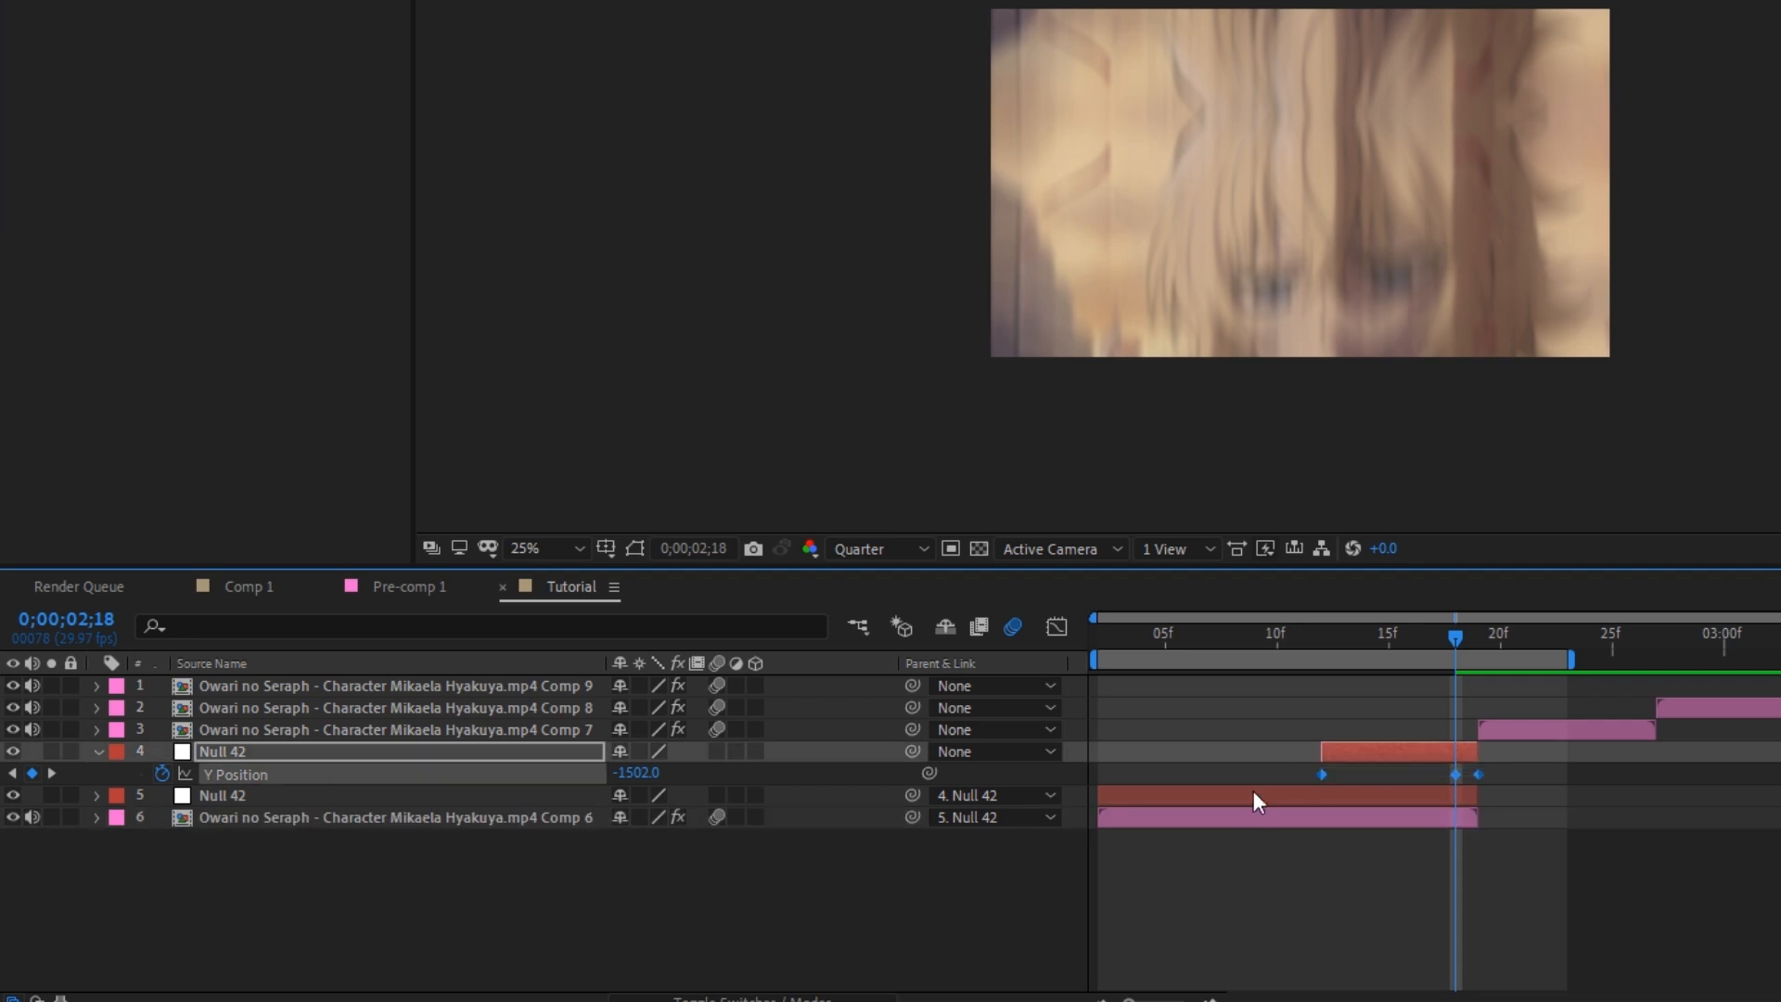
key(F9)
Adjust the graph handles of the shorter null's Y Position keyframes to shape the vertical slide around 0;00;02;18
click(1057, 627)
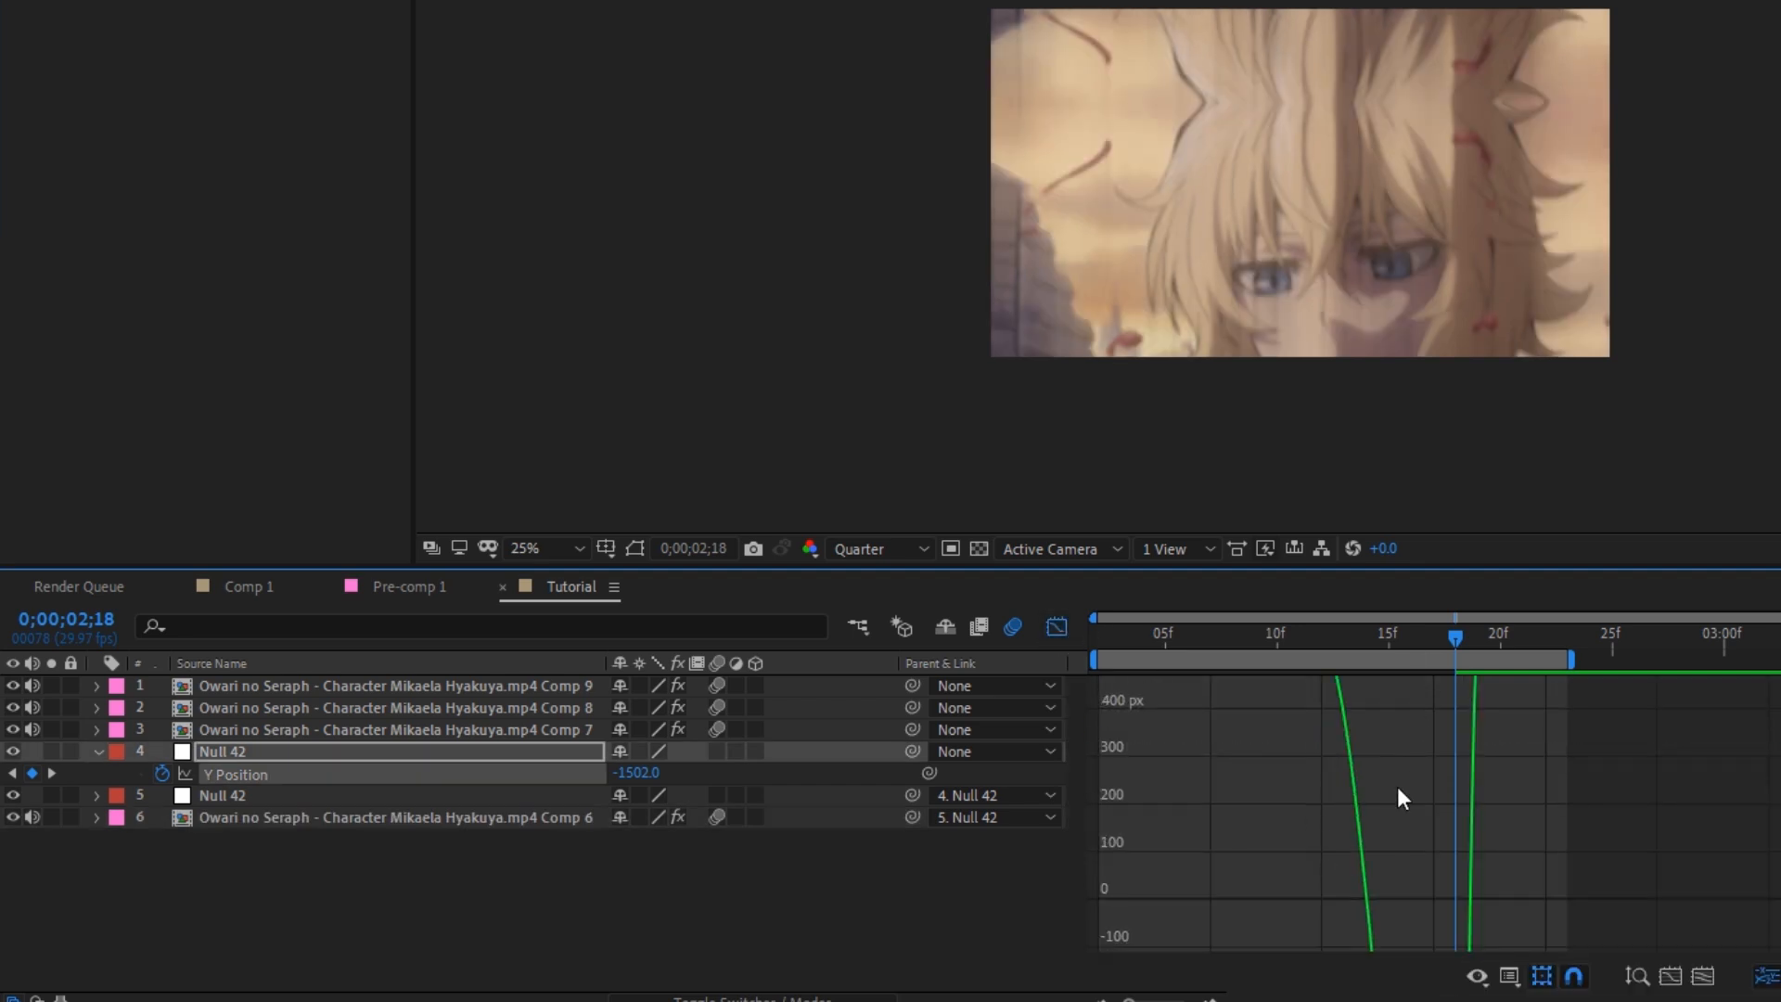
drag(1409, 866, 1512, 741)
drag(1363, 738, 1443, 738)
click(1375, 976)
click(1602, 932)
drag(1614, 933, 1622, 798)
click(1375, 976)
key(Page_Up)
drag(1631, 696, 1618, 815)
drag(1610, 799, 1614, 816)
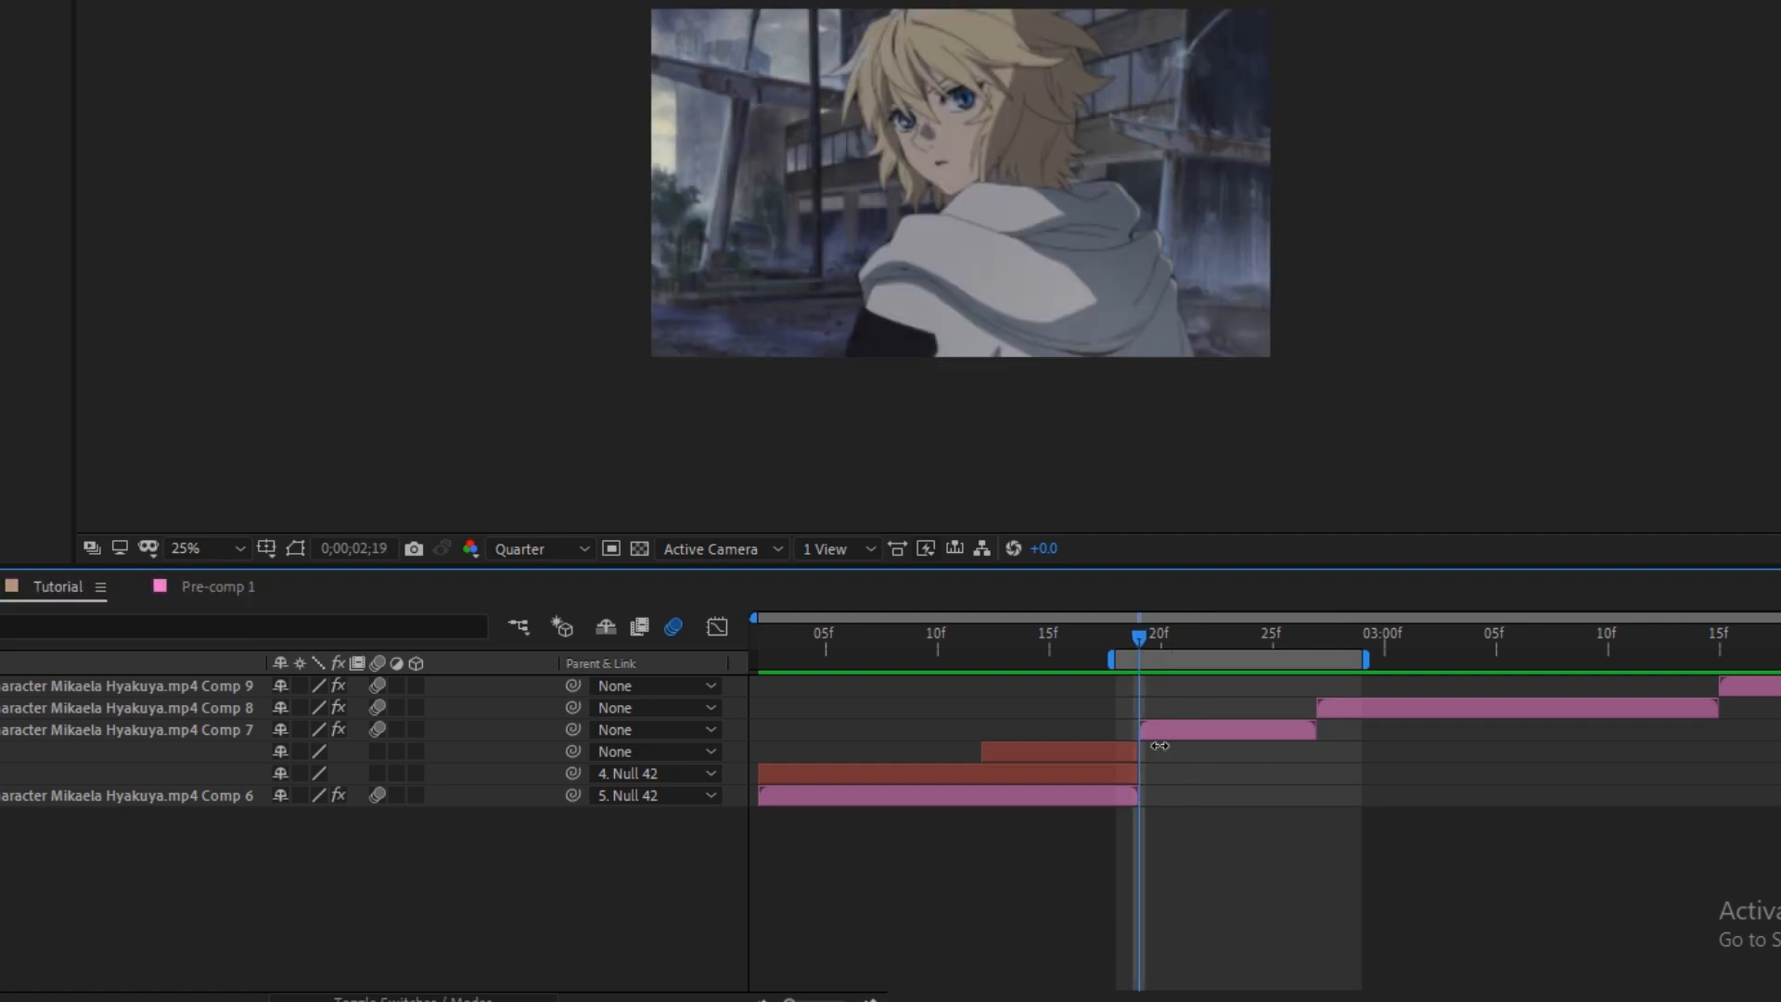
Add a null object above the Comp 7 clip and trim its start to 0;00;02;19
click(1169, 731)
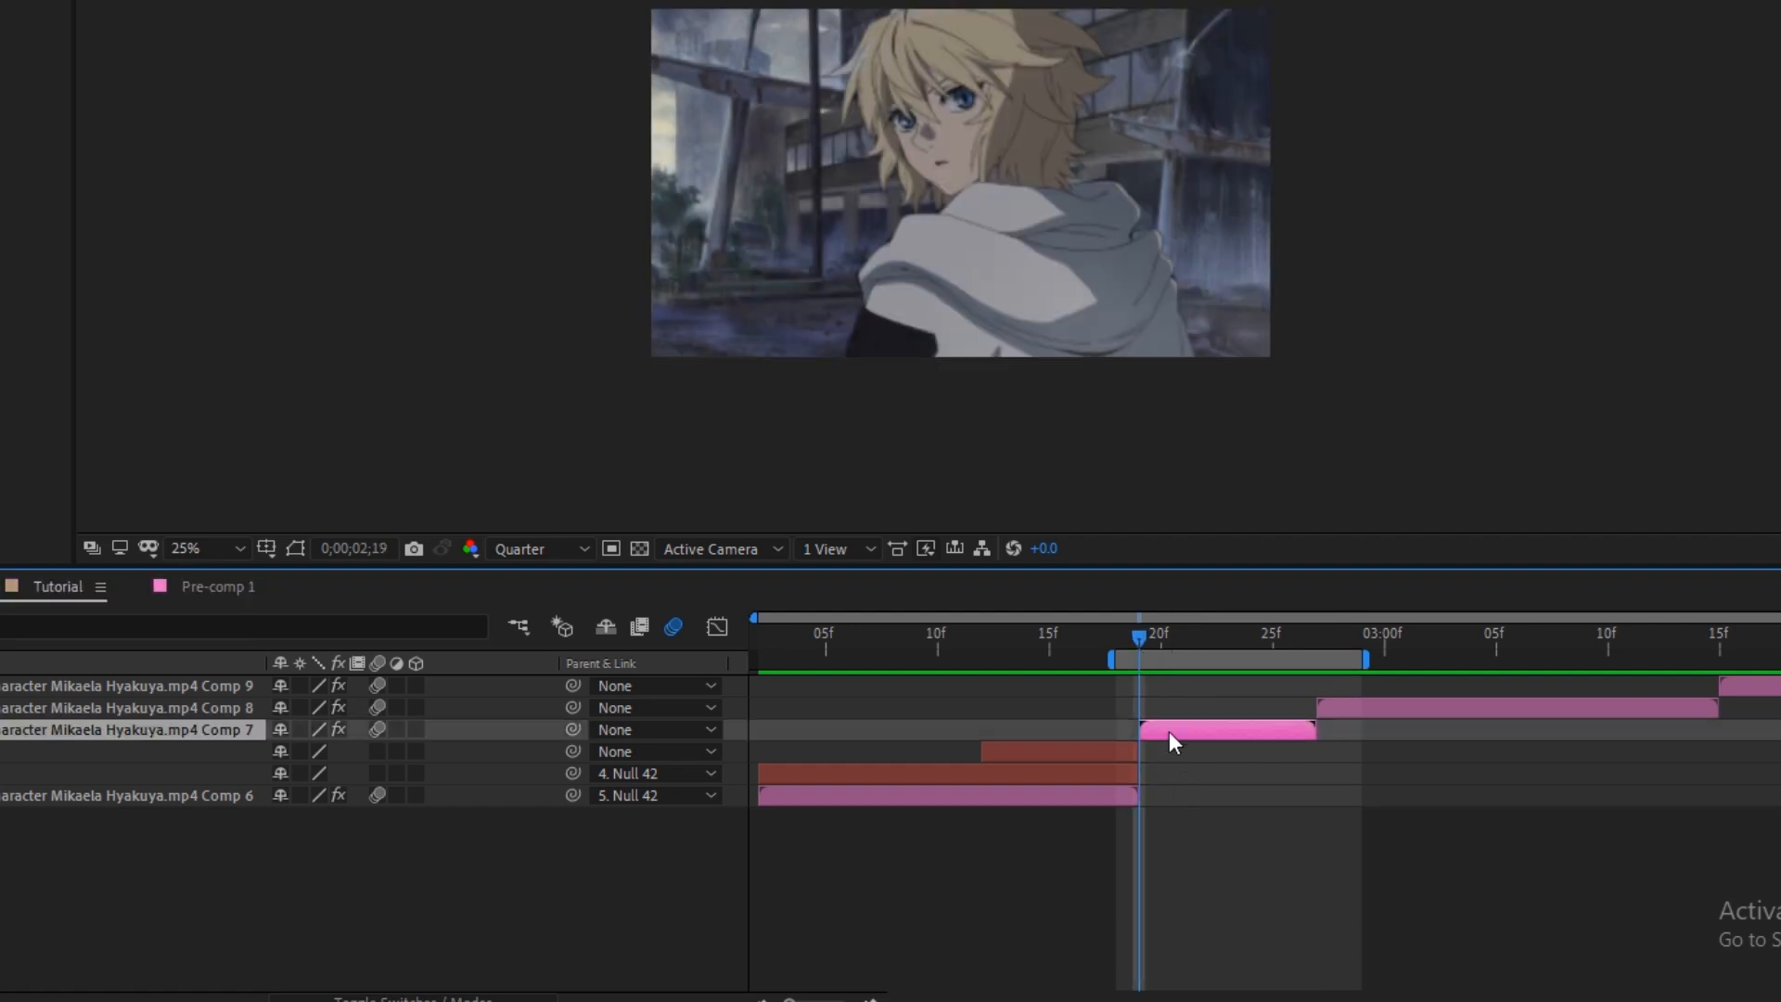
right_click(740, 724)
mouse_move(1030, 447)
click(1206, 605)
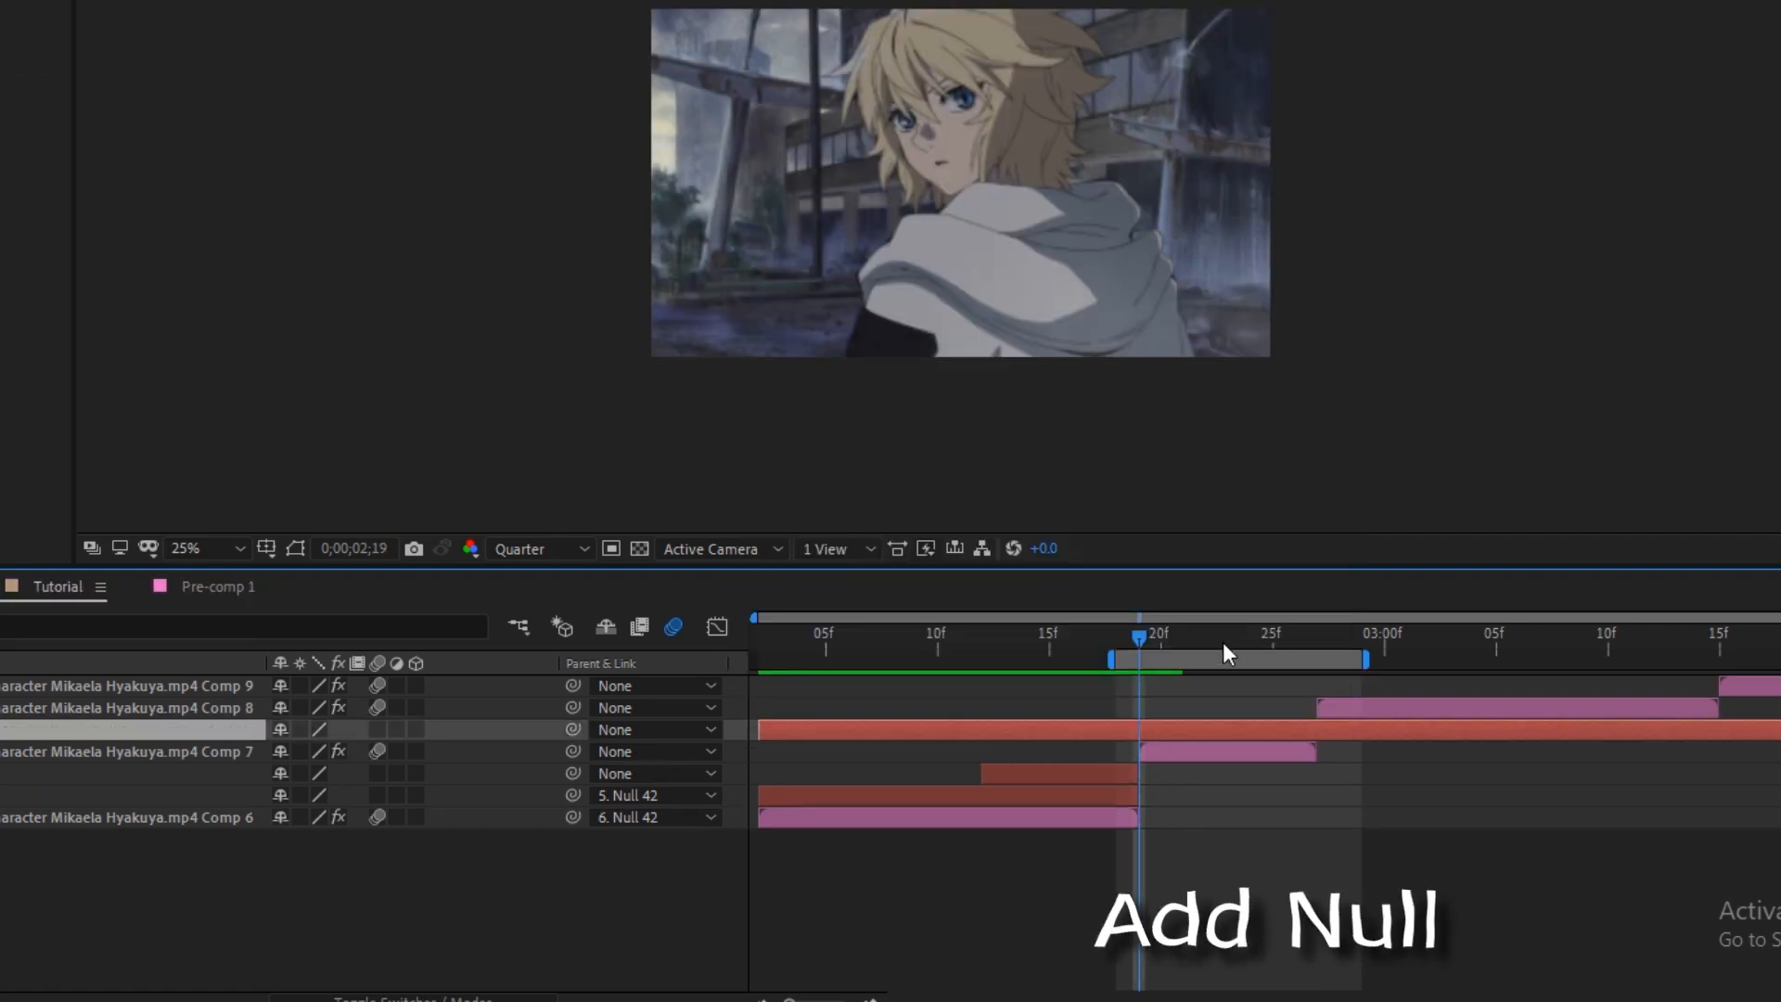
key(ctrl+shift+d)
click(1142, 746)
key(Delete)
Trim the new null's end to 0;00;02;27, where the Comp 7 clip ends
click(1315, 634)
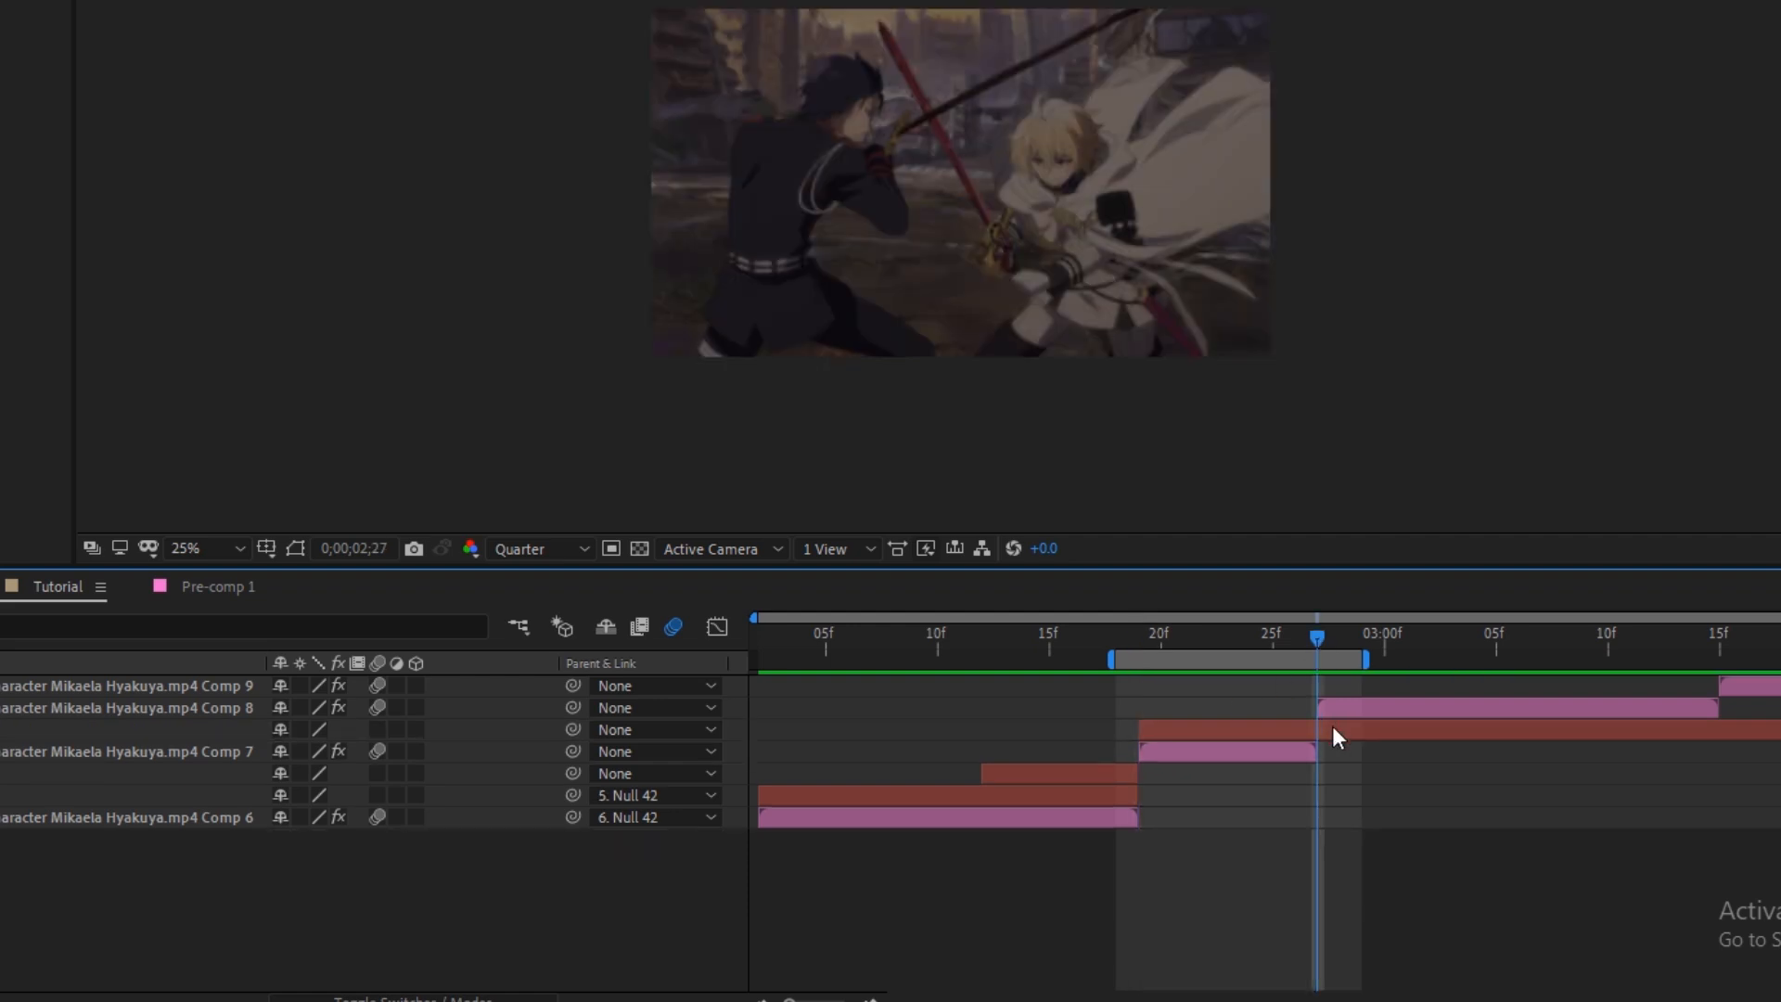
click(1332, 733)
key(ctrl+shift+d)
key(Delete)
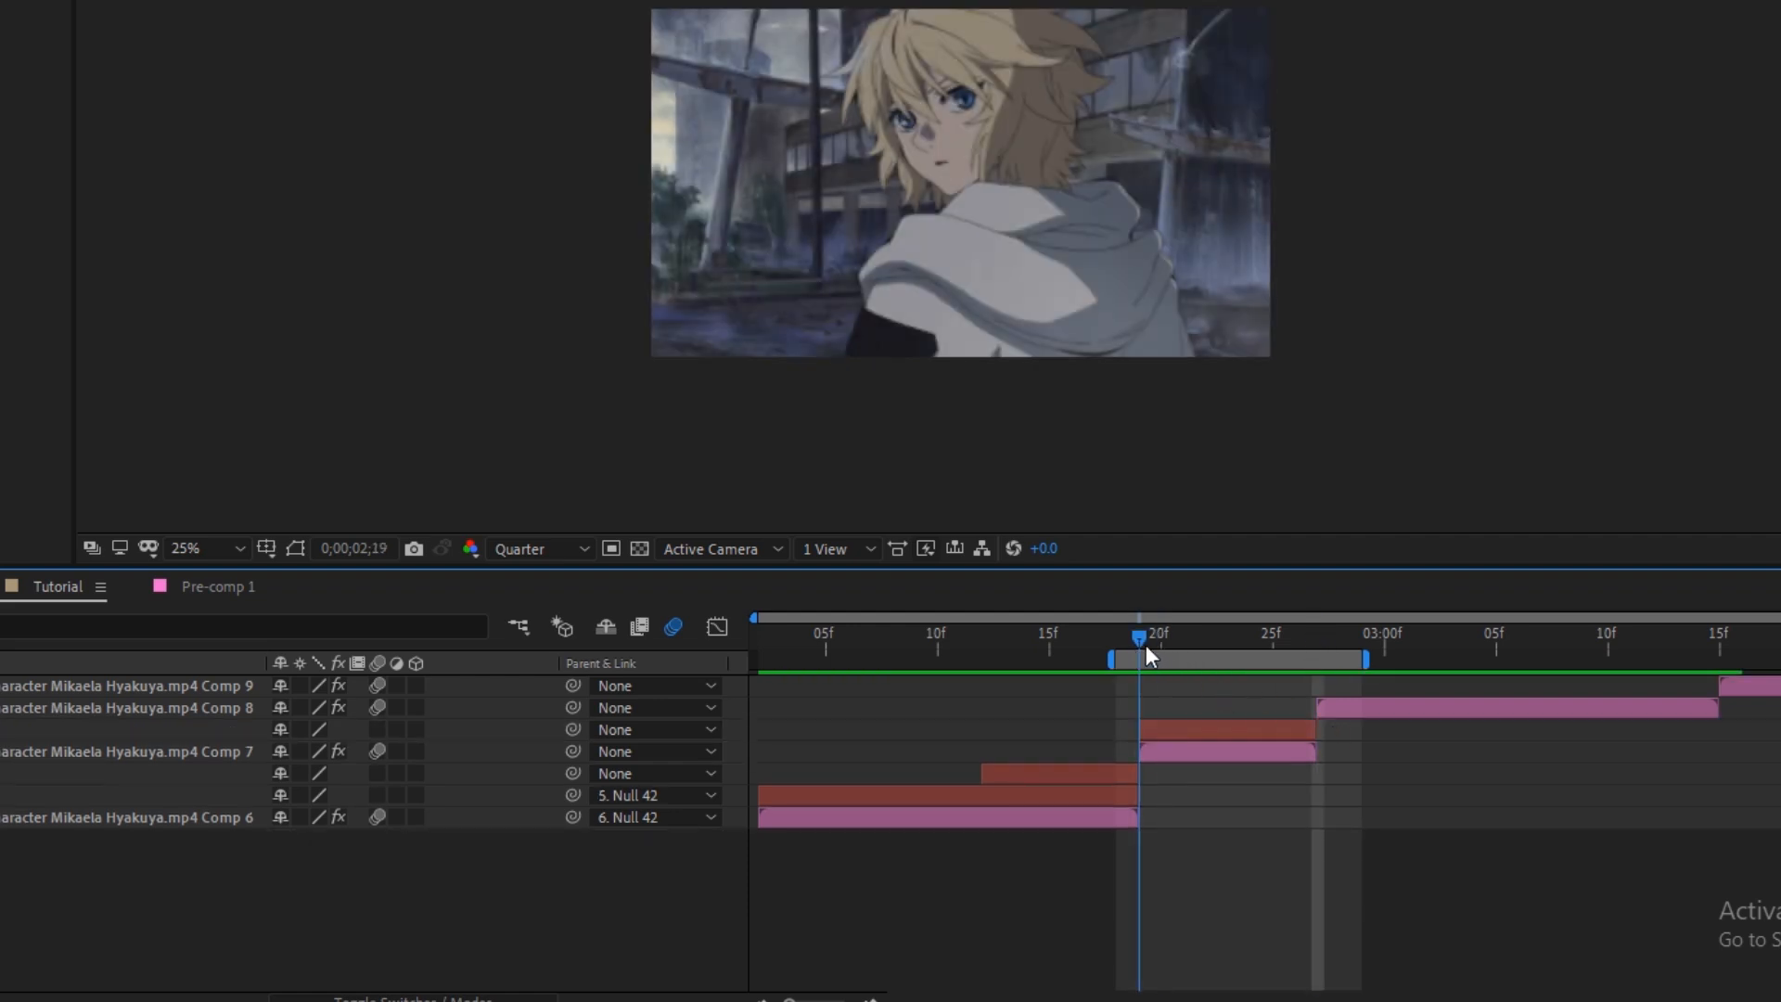
Parent the Comp 7 clip to the new null and reveal the null's position properties at 0;00;02;19
click(1171, 759)
drag(573, 751, 1158, 735)
click(1187, 735)
click(1171, 642)
key(=)
key(p)
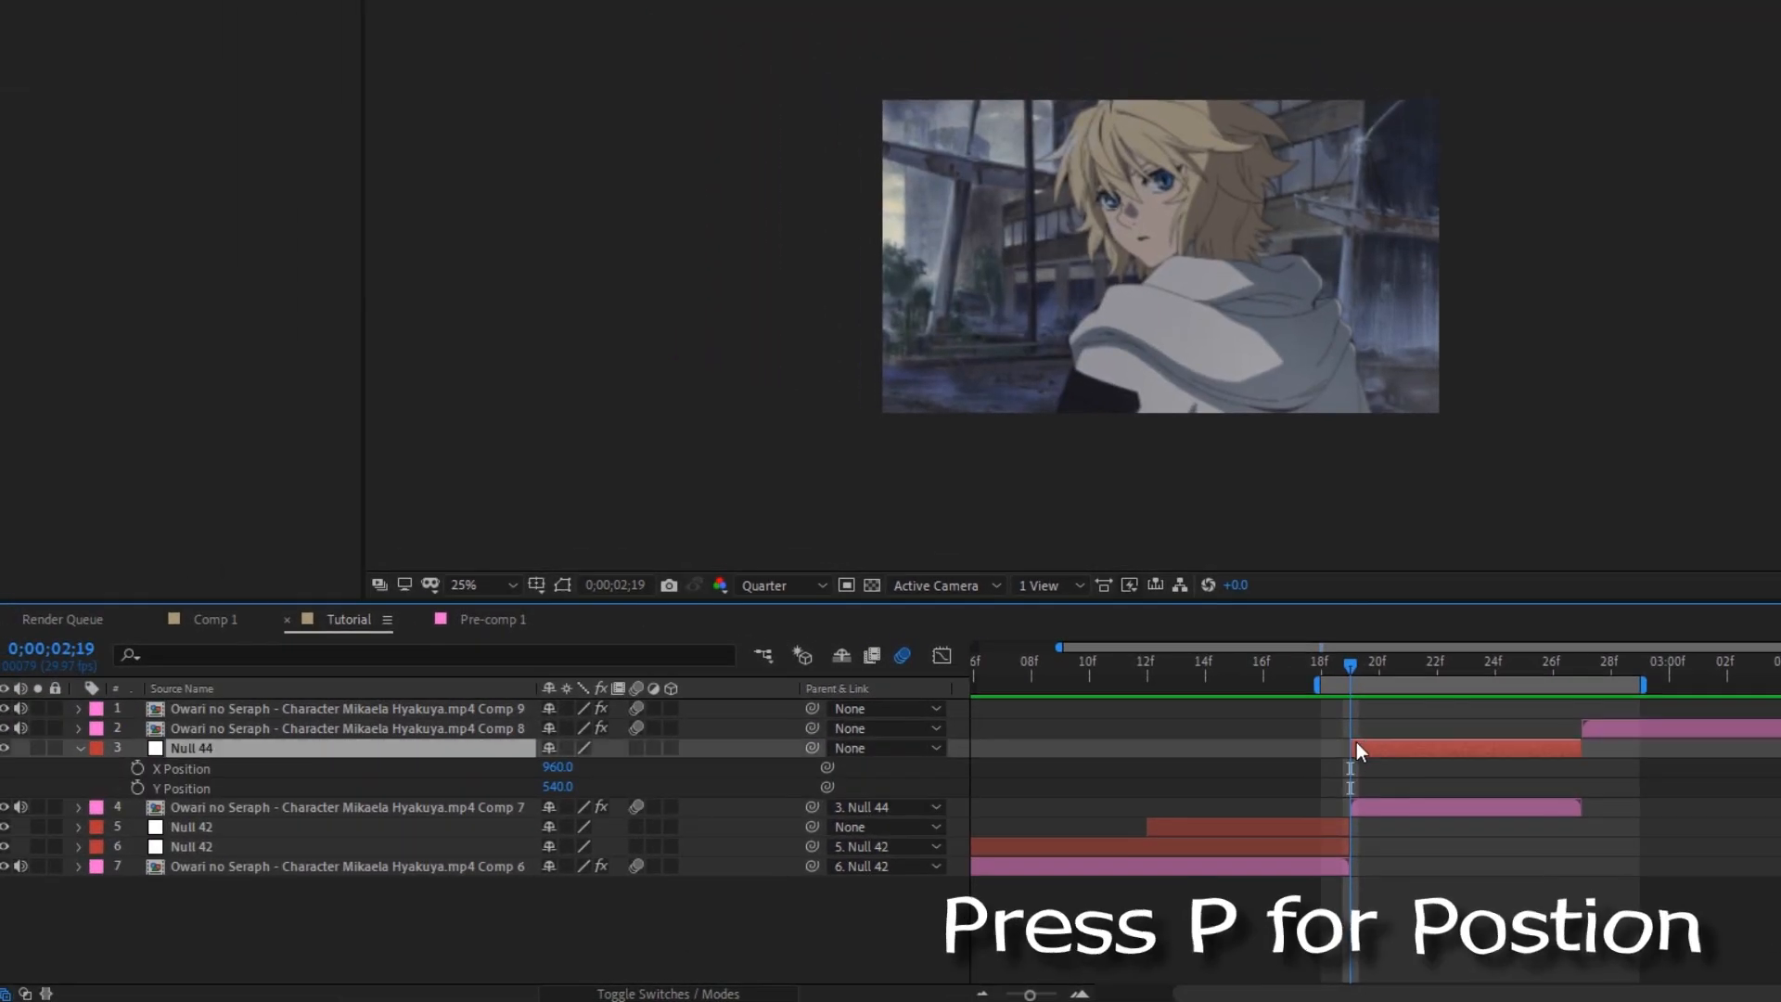
Keyframe the new null's Y Position at 0;00;02;19, 0;00;02;18 and 0;00;02;27
click(138, 787)
click(1321, 666)
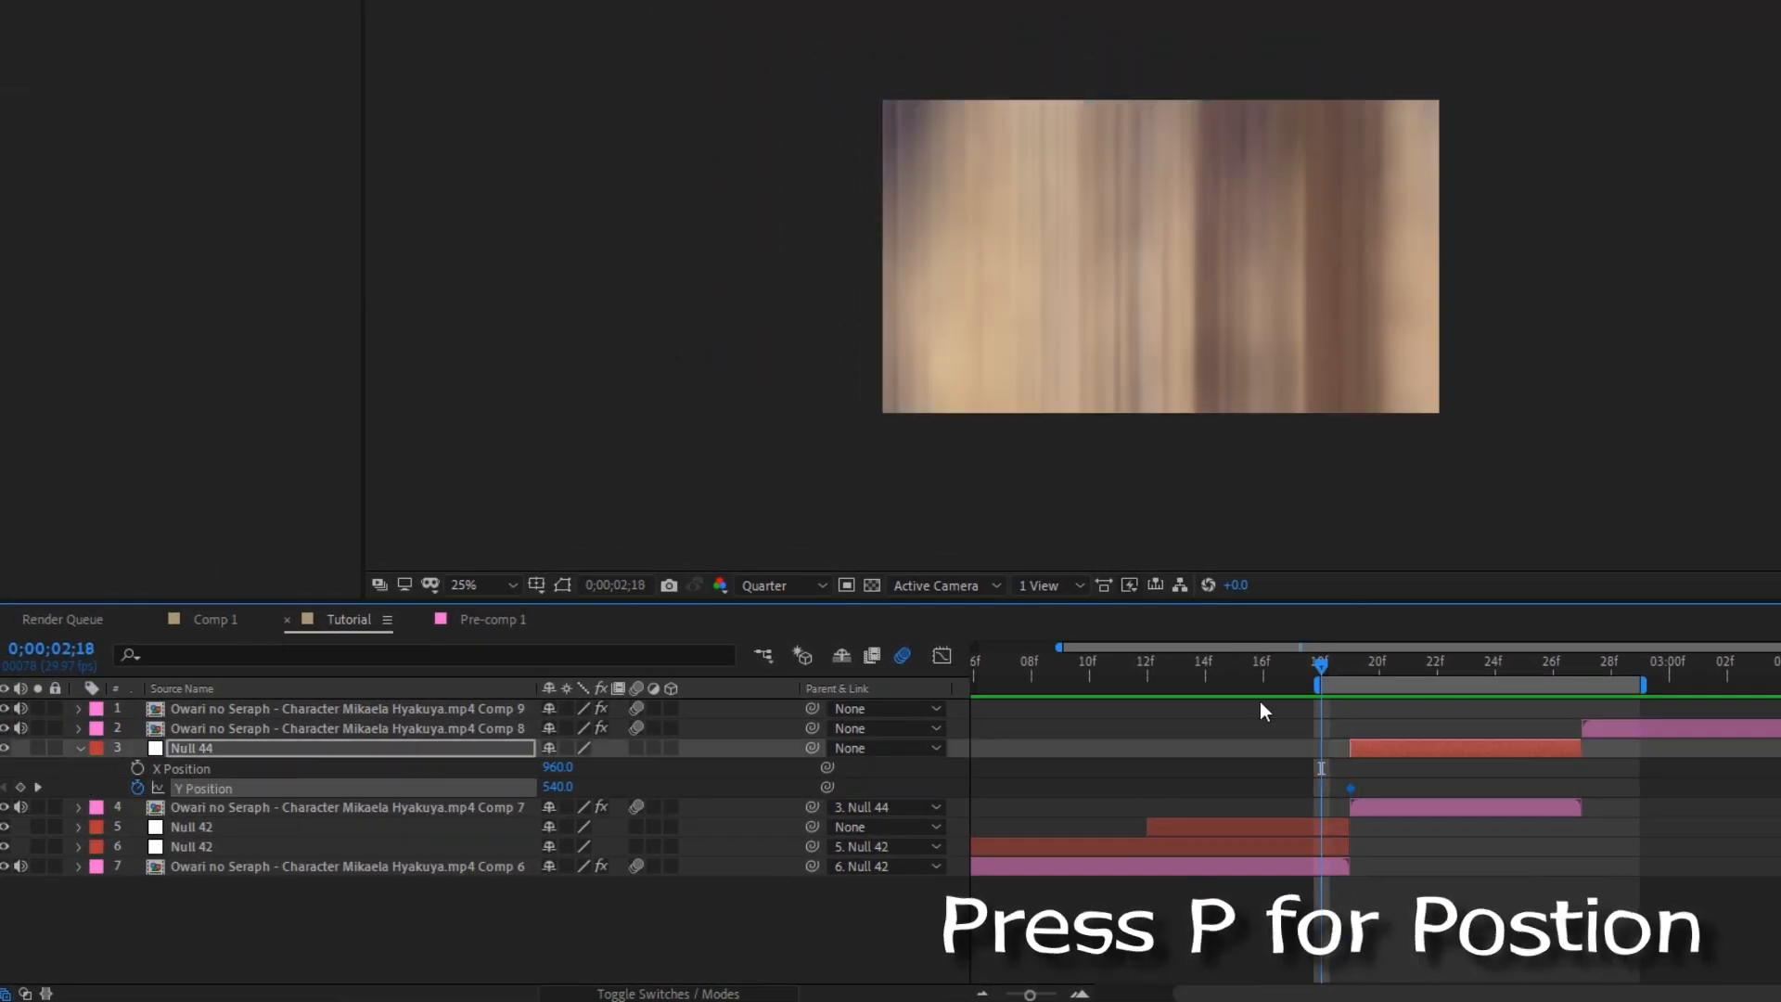
click(21, 788)
drag(1347, 668, 1574, 761)
click(21, 788)
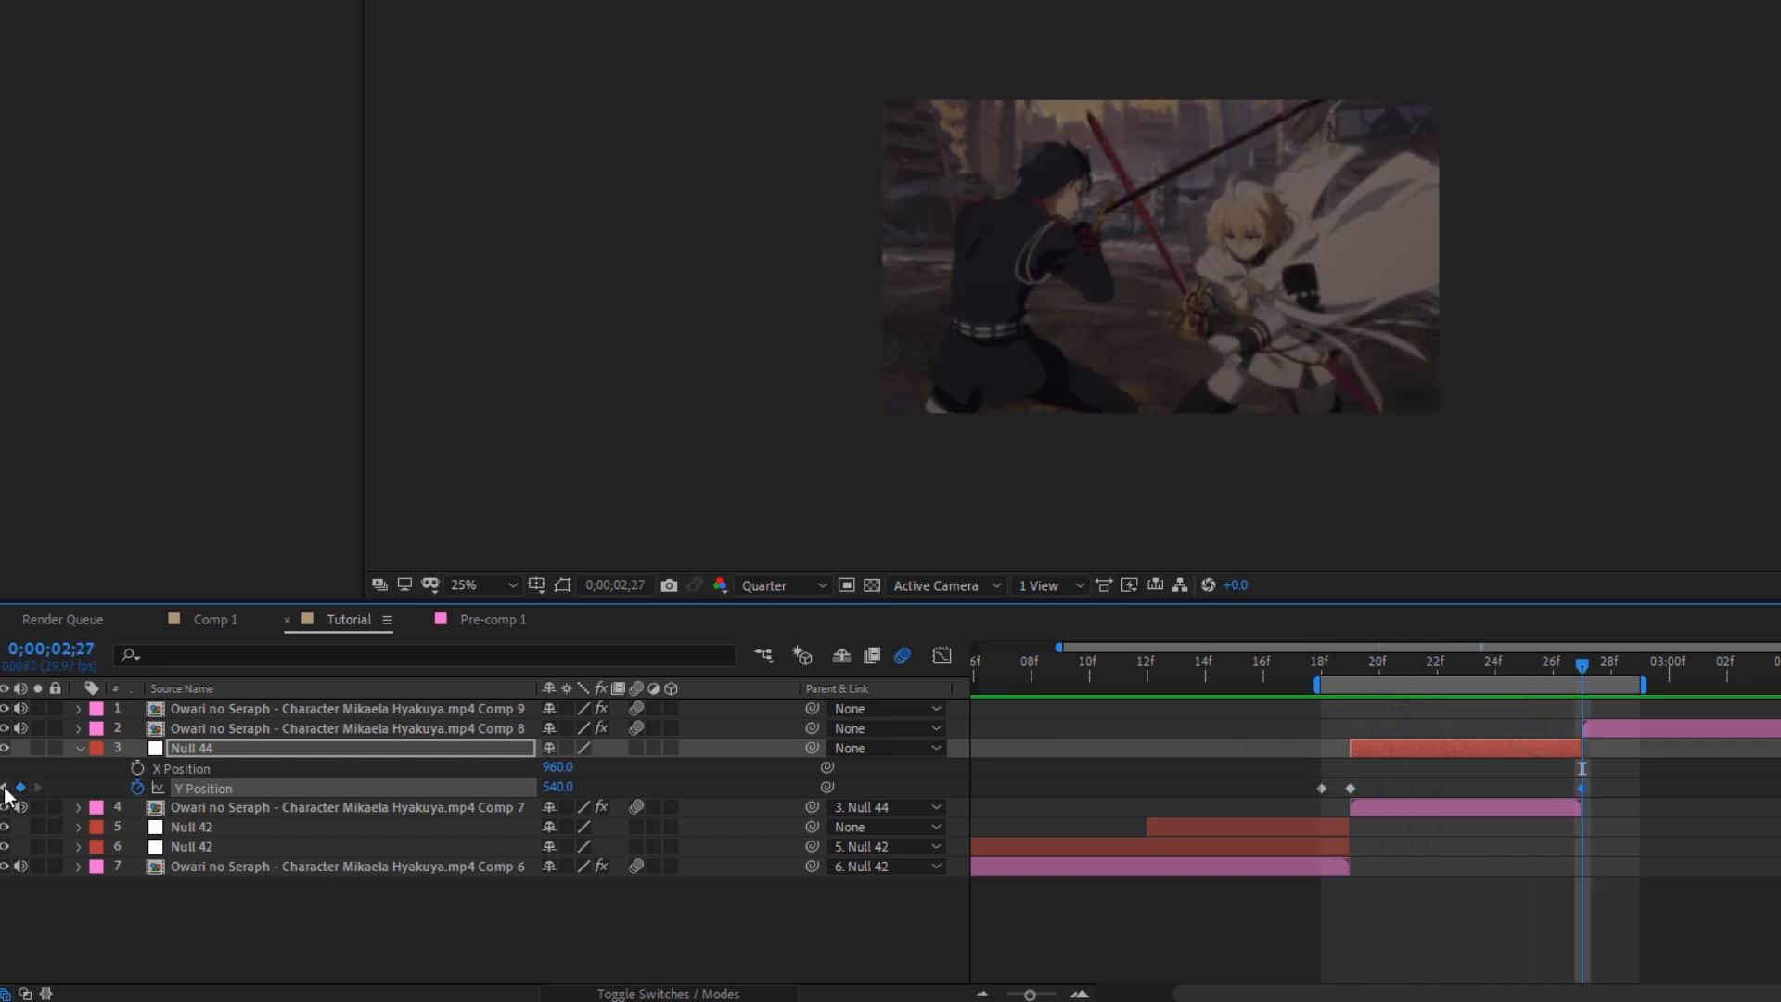
Set the new null's Y Position at 0;00;02;19 to 1607, turning on mask and shape path visibility in the viewer
click(5, 788)
click(1425, 866)
drag(561, 789, 1749, 835)
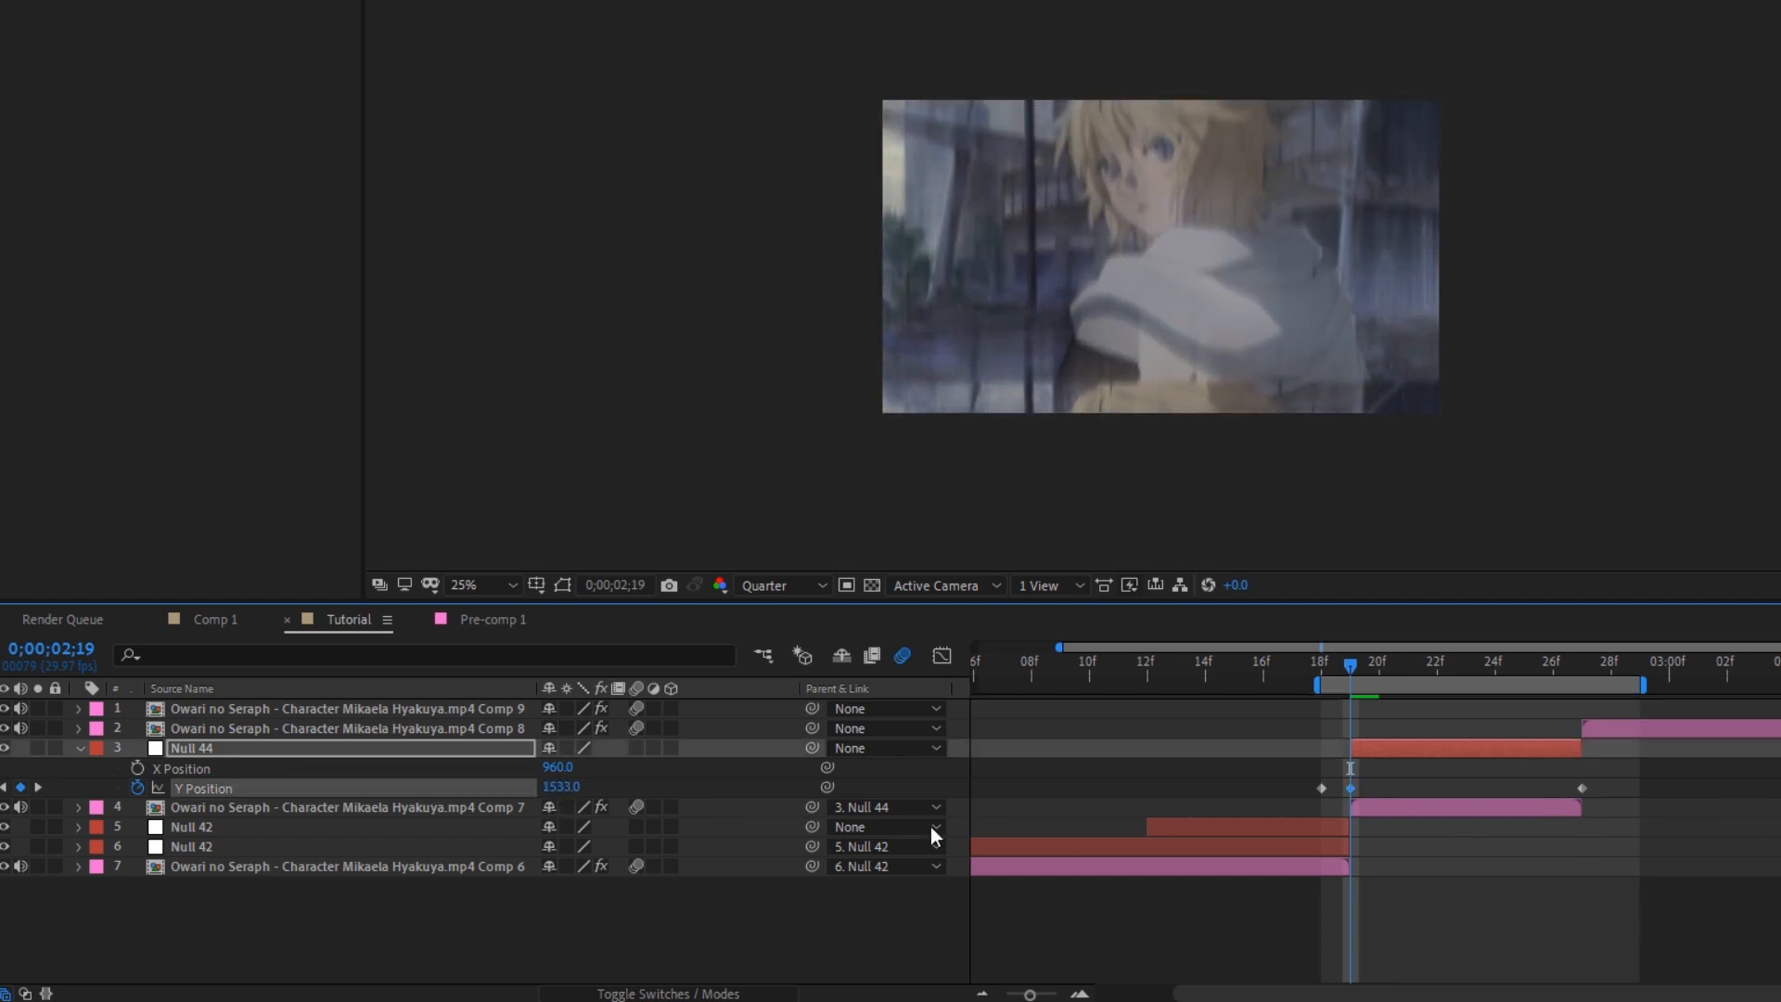
drag(588, 796, 609, 796)
drag(1698, 785, 1277, 789)
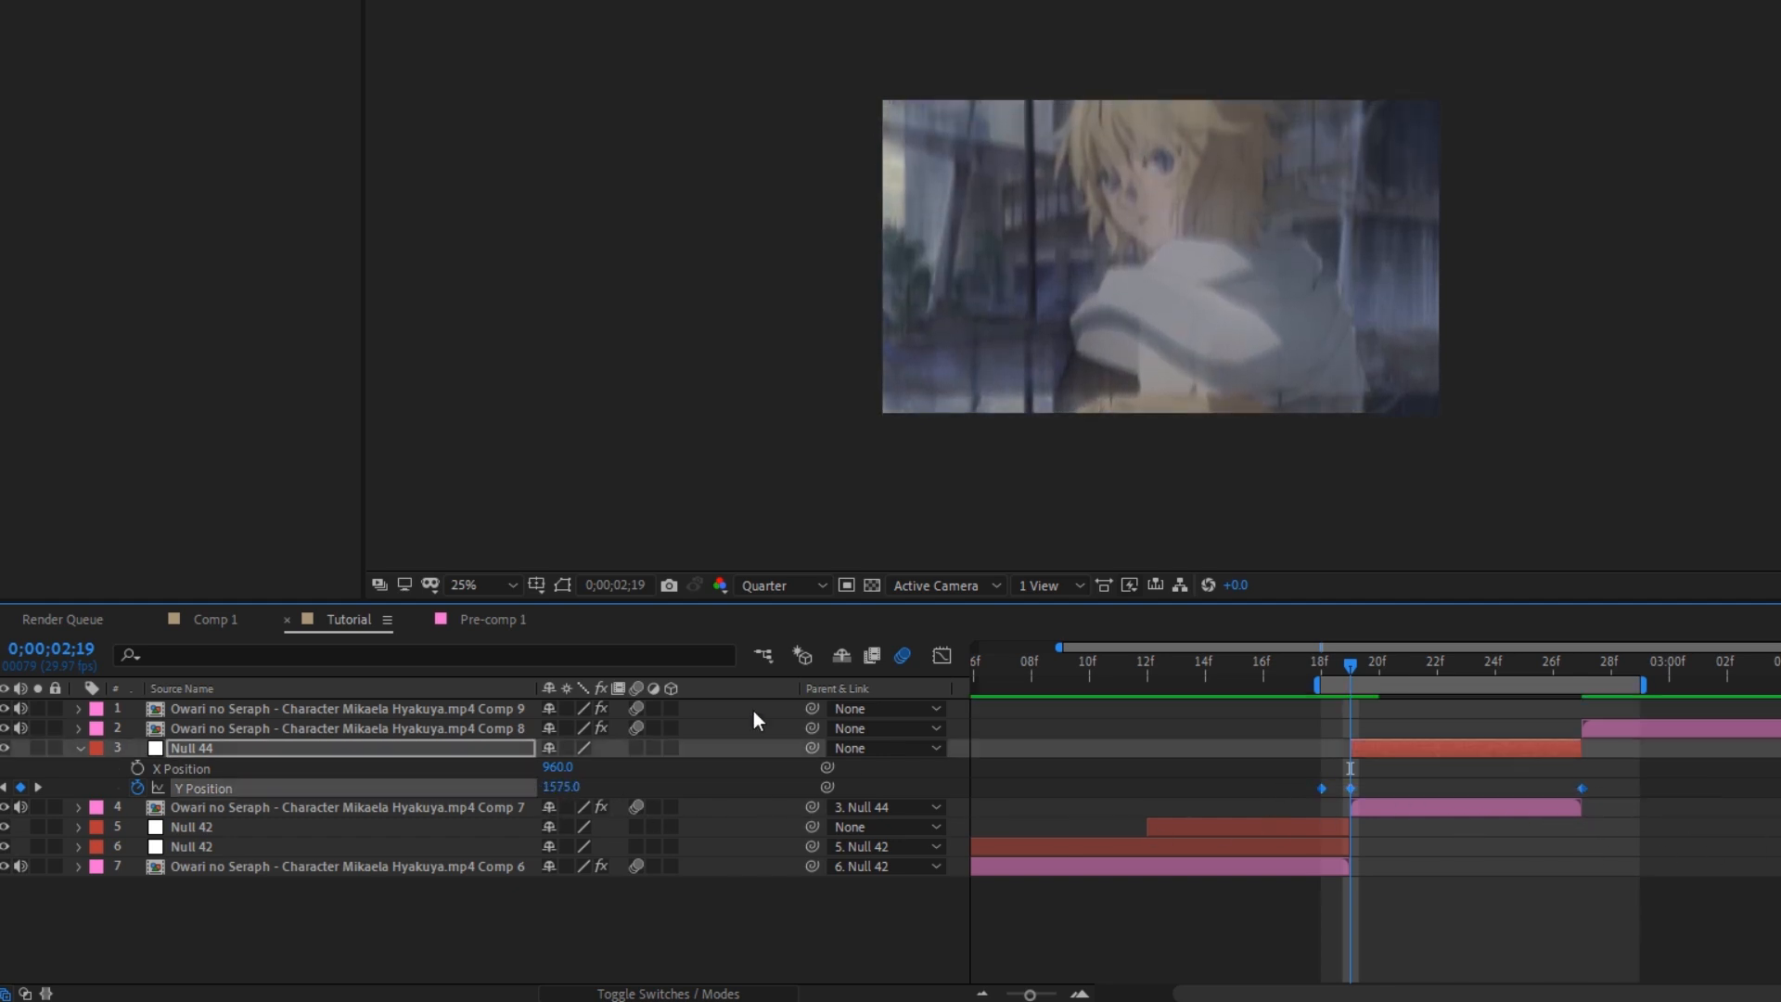
click(562, 586)
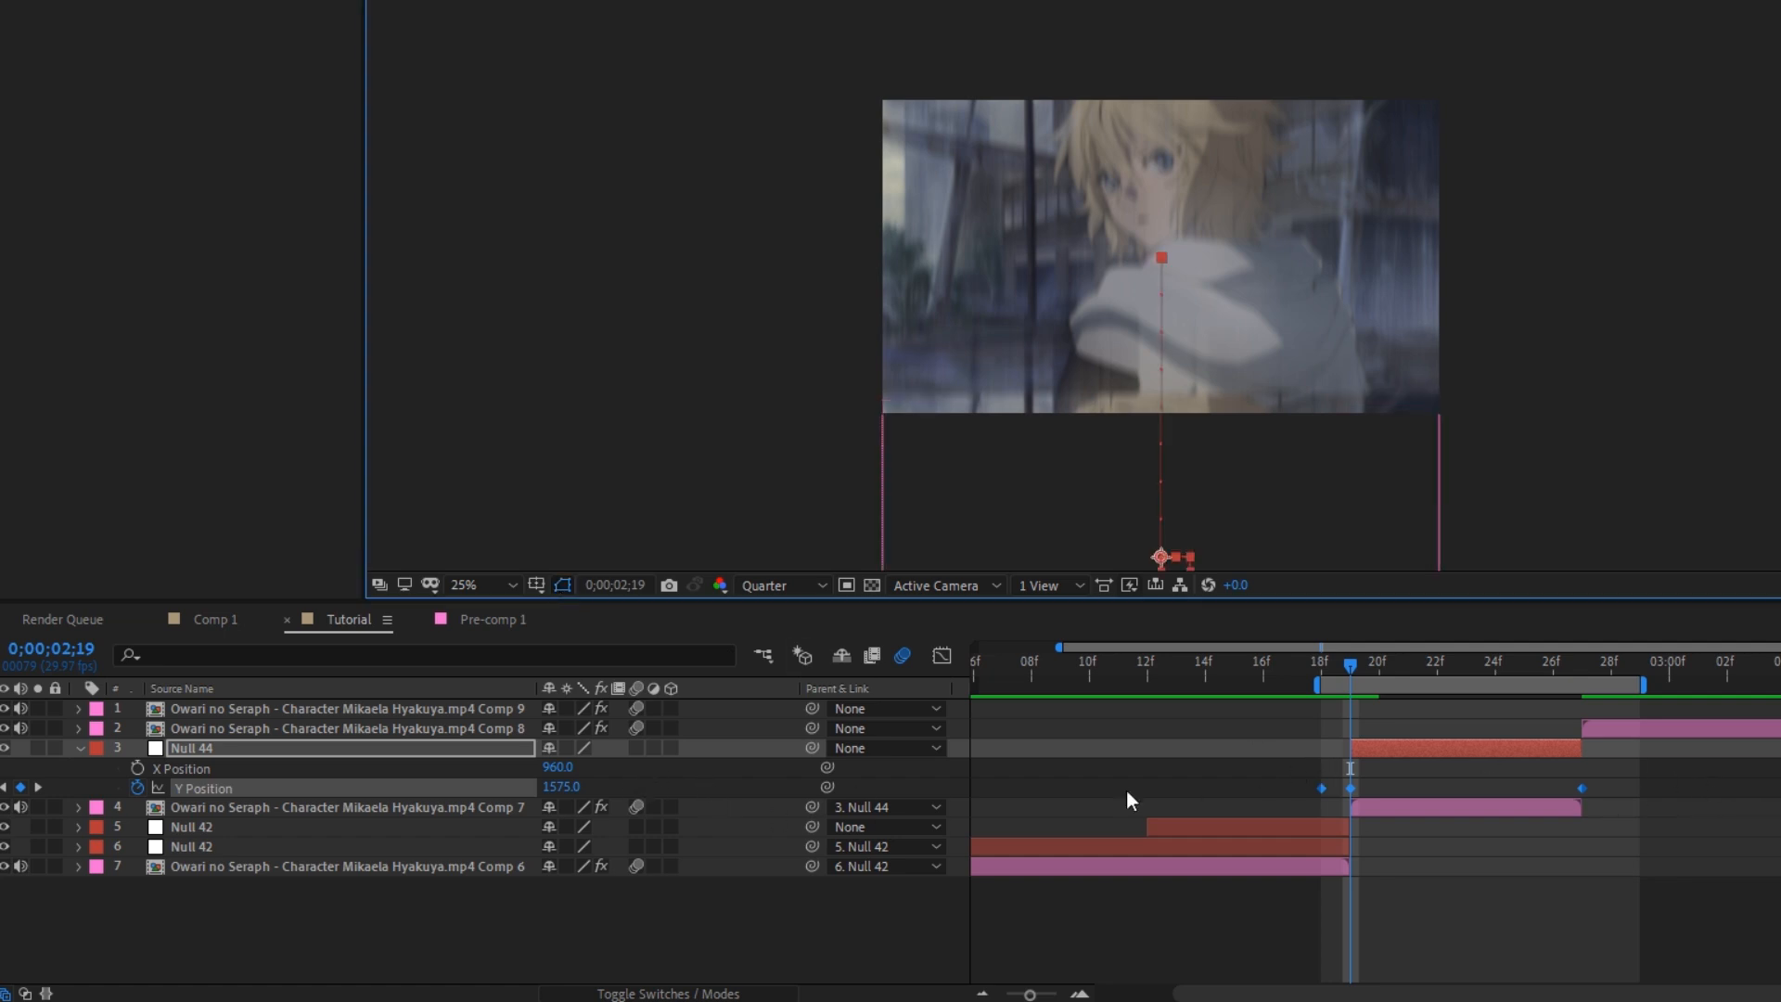
click(588, 789)
drag(588, 790, 617, 789)
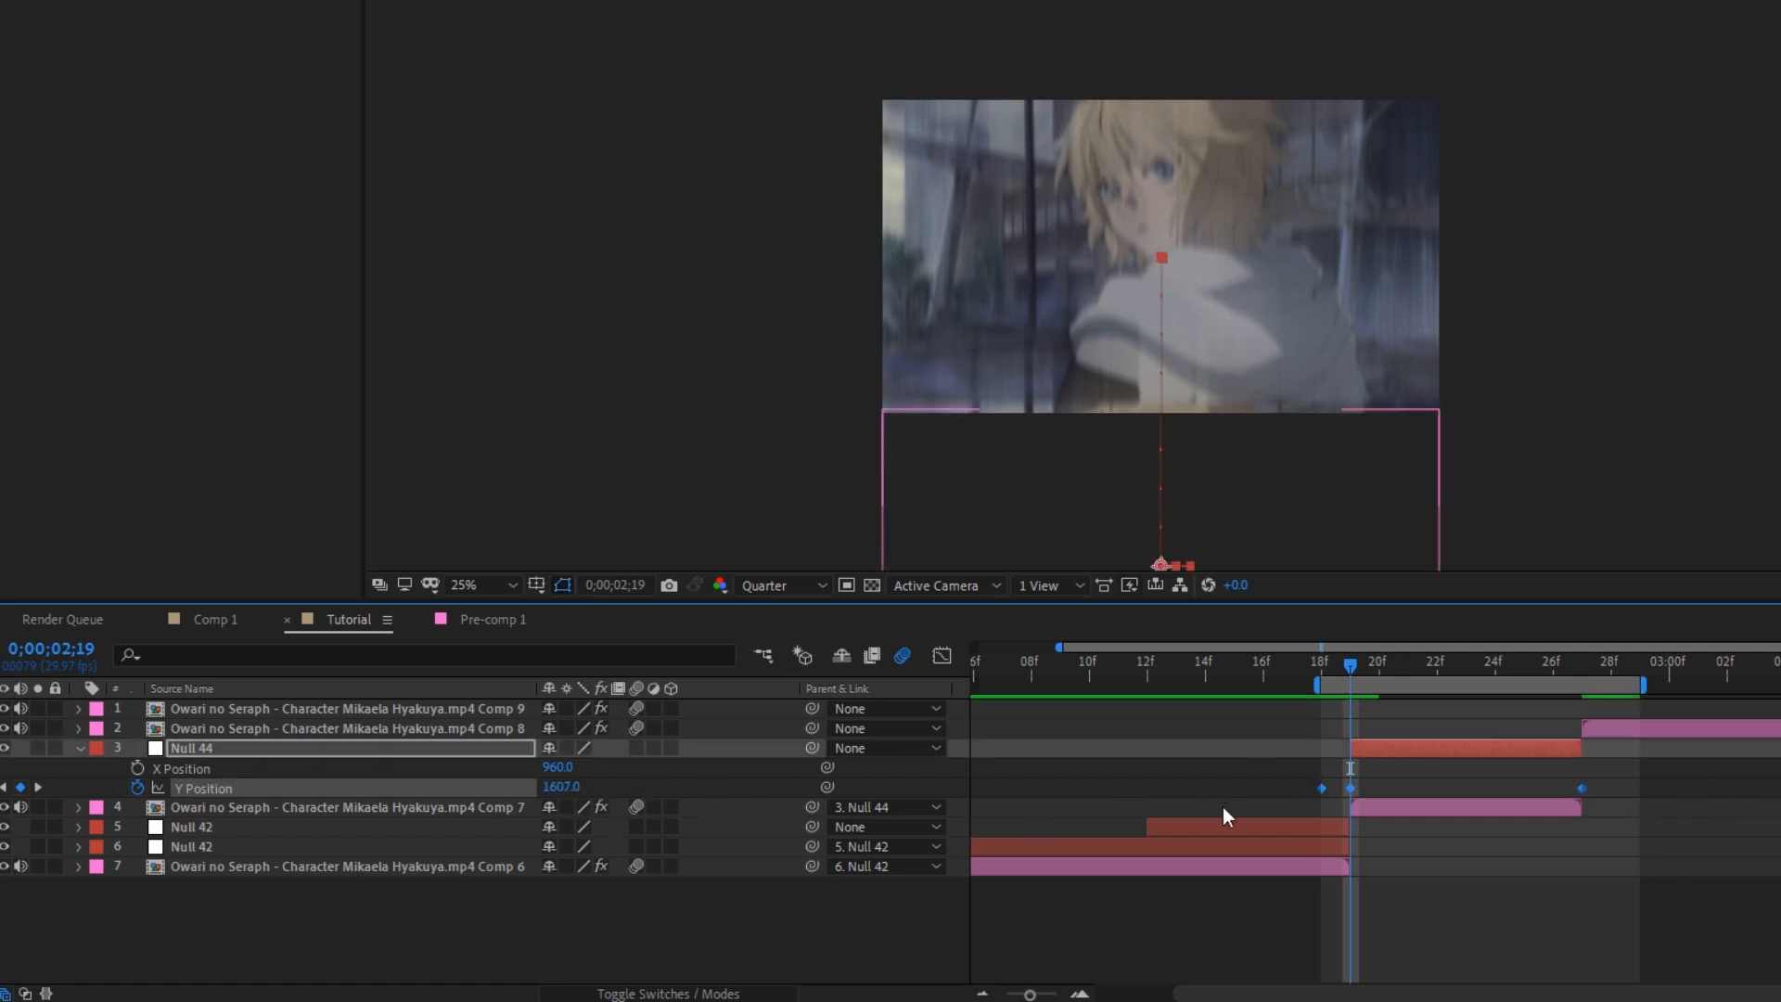
Shape the Y Position value graph after 0;00;02;19 with its handles so the slide falls steeply and eases out toward 0;00;02;27
click(942, 656)
drag(1403, 728, 1421, 739)
drag(1504, 930, 1170, 934)
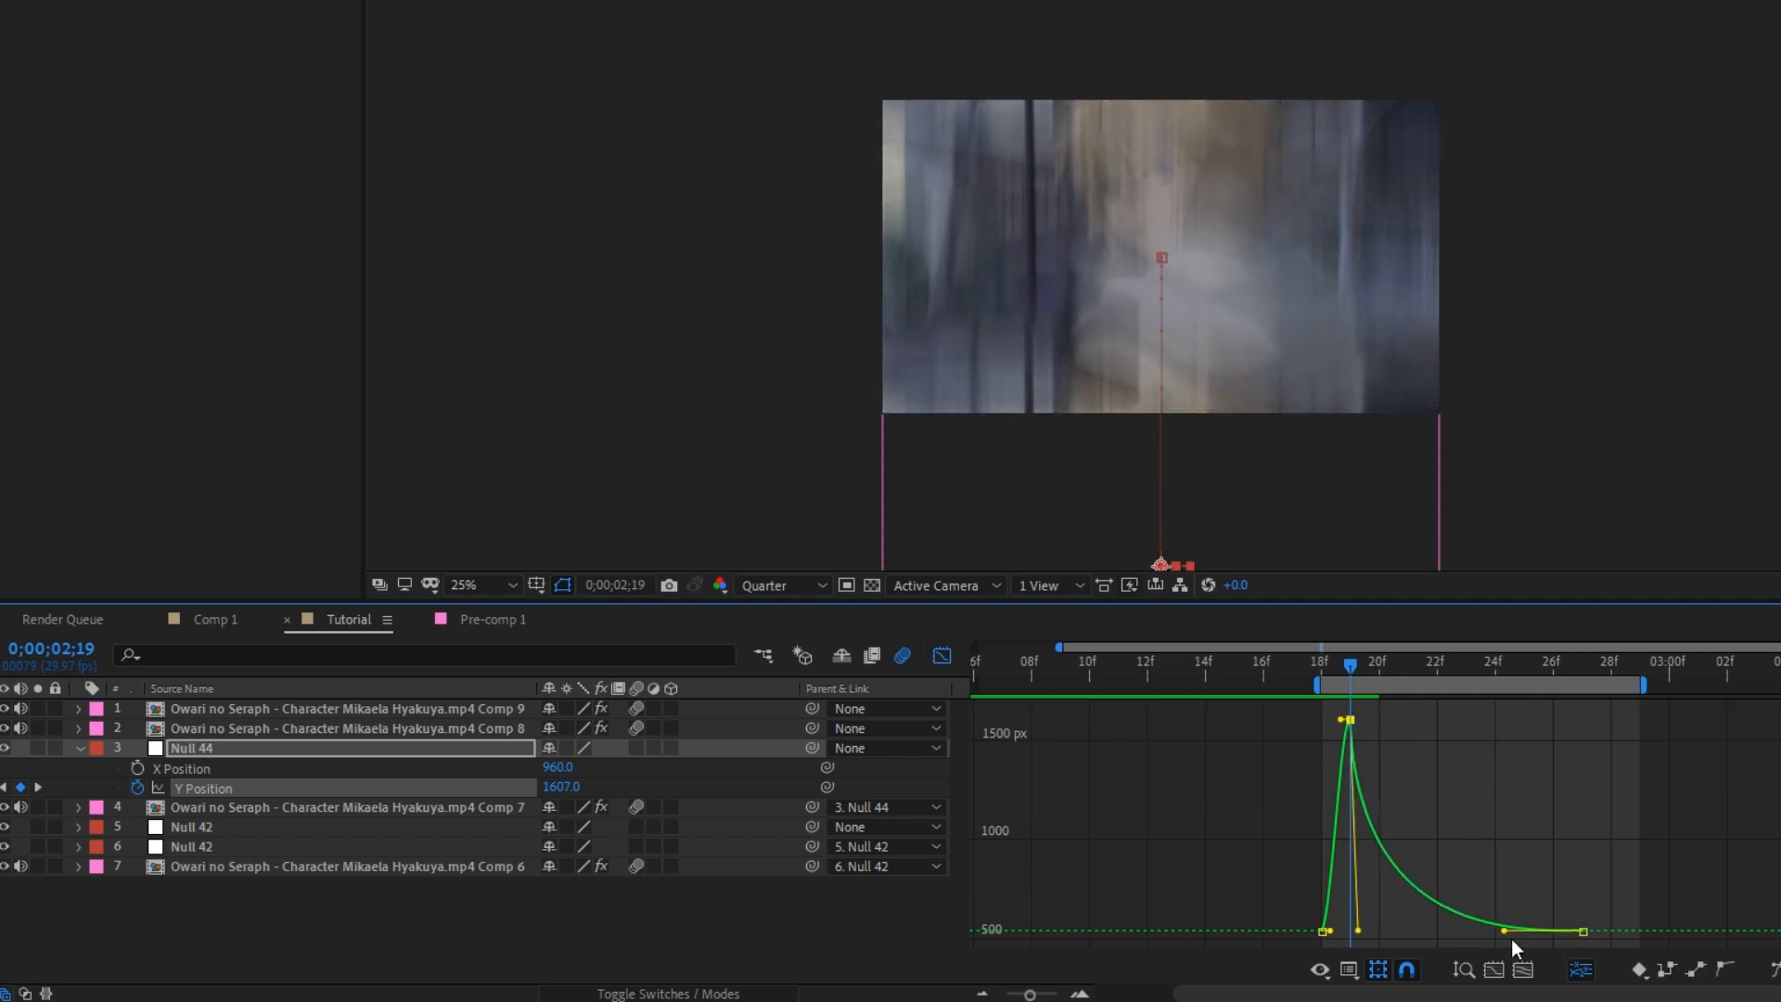
drag(1358, 931, 1412, 926)
key(equal)
Adjust the graph handles between 0;00;02;18 and 0;00;02;19, leave the Graph Editor, and show the whole clip range
click(1381, 717)
drag(1359, 719, 1358, 769)
drag(1340, 931, 1347, 872)
key(shift+F3)
click(1006, 993)
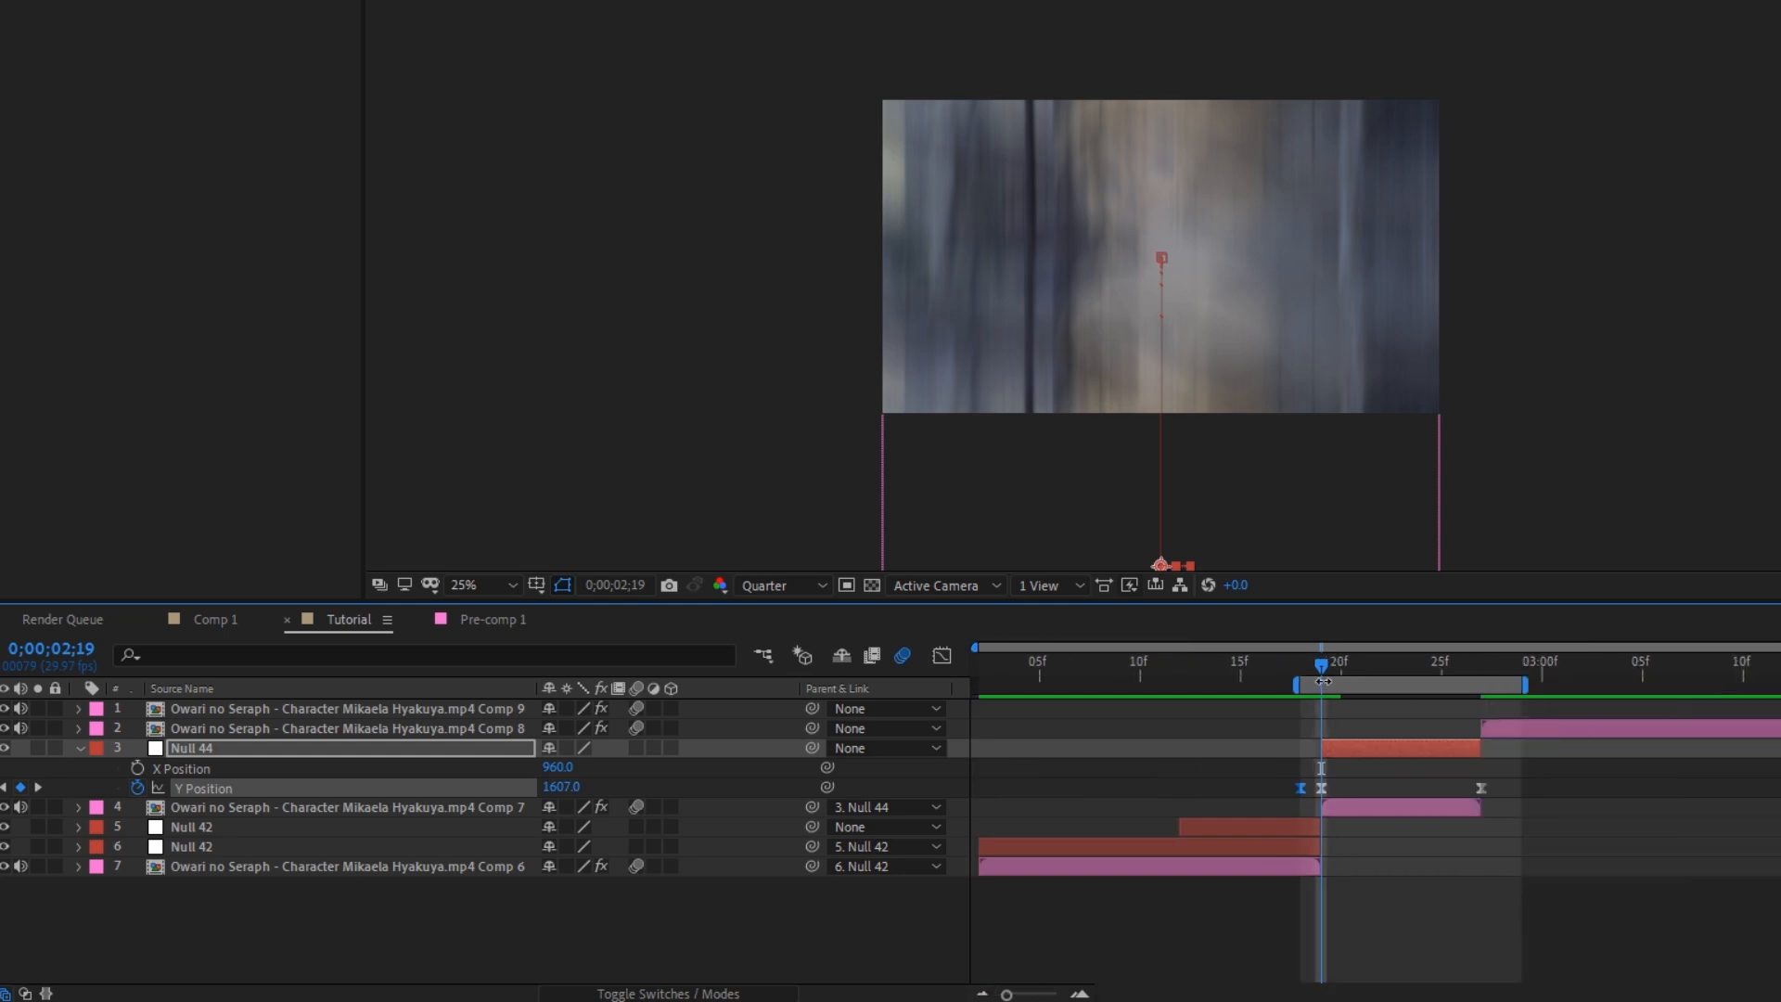
Reveal Null 44's Scale and keyframe it at 0;00;02;18 and 0;00;02;27
drag(1321, 668, 1319, 787)
click(1339, 749)
key(s)
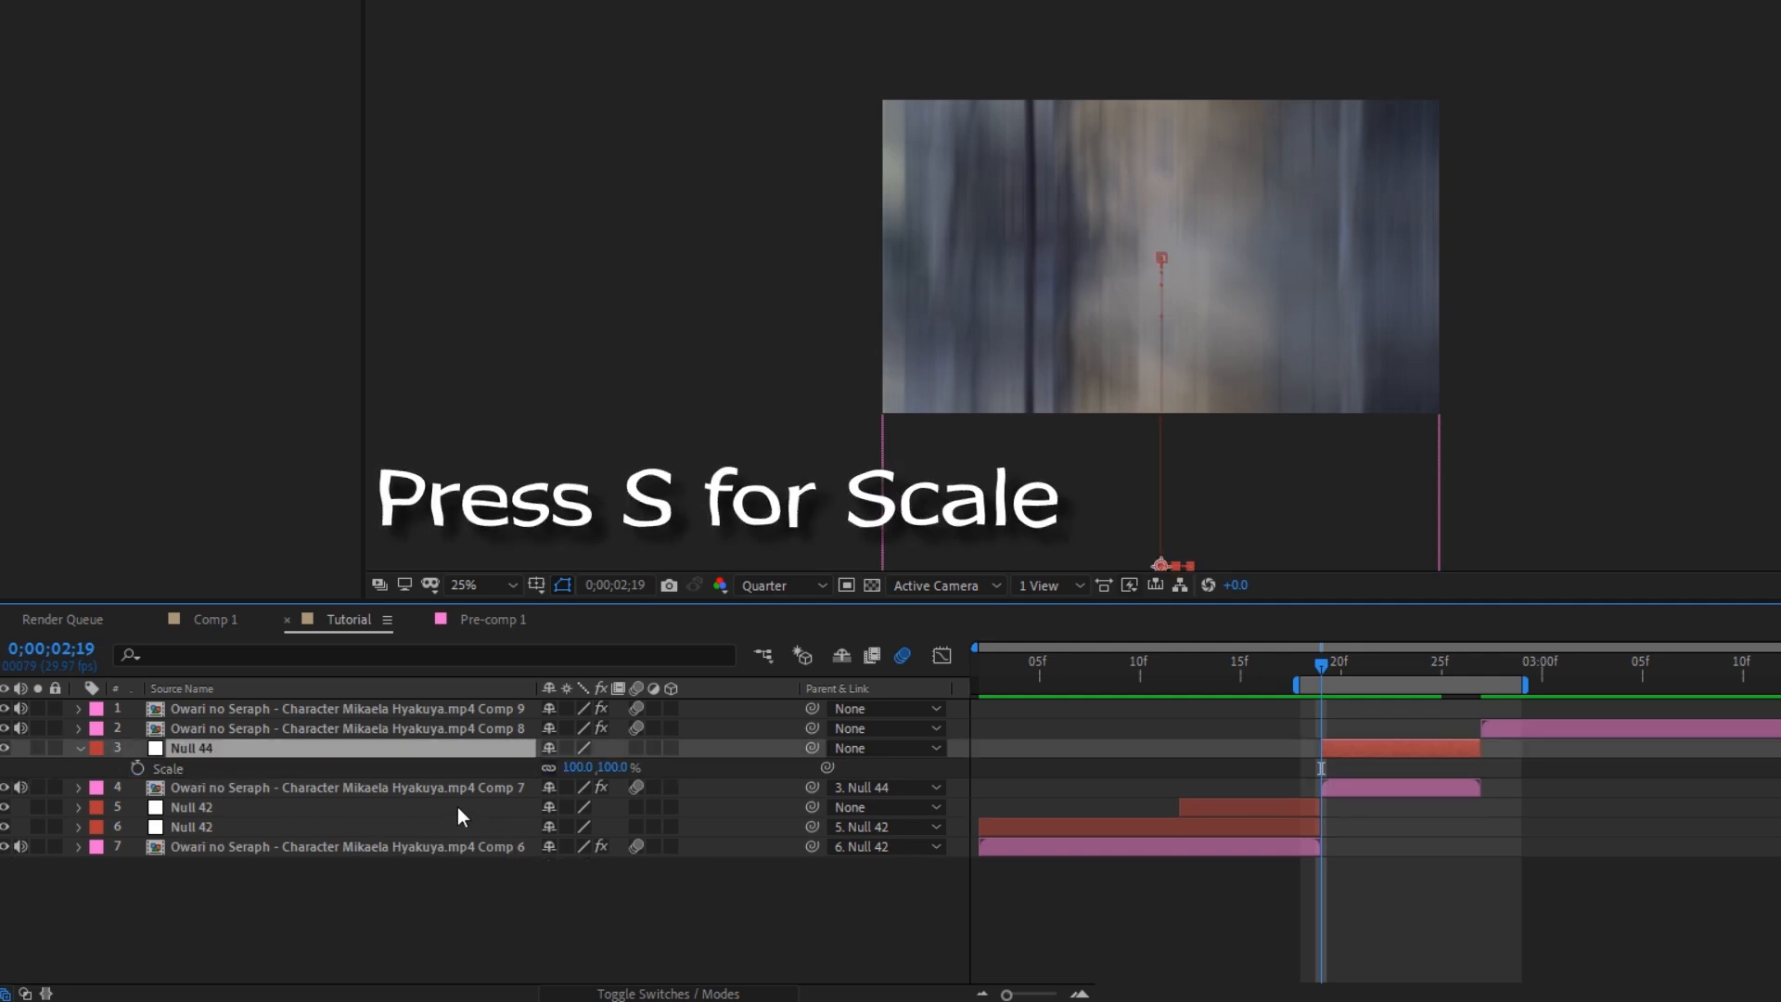
click(137, 769)
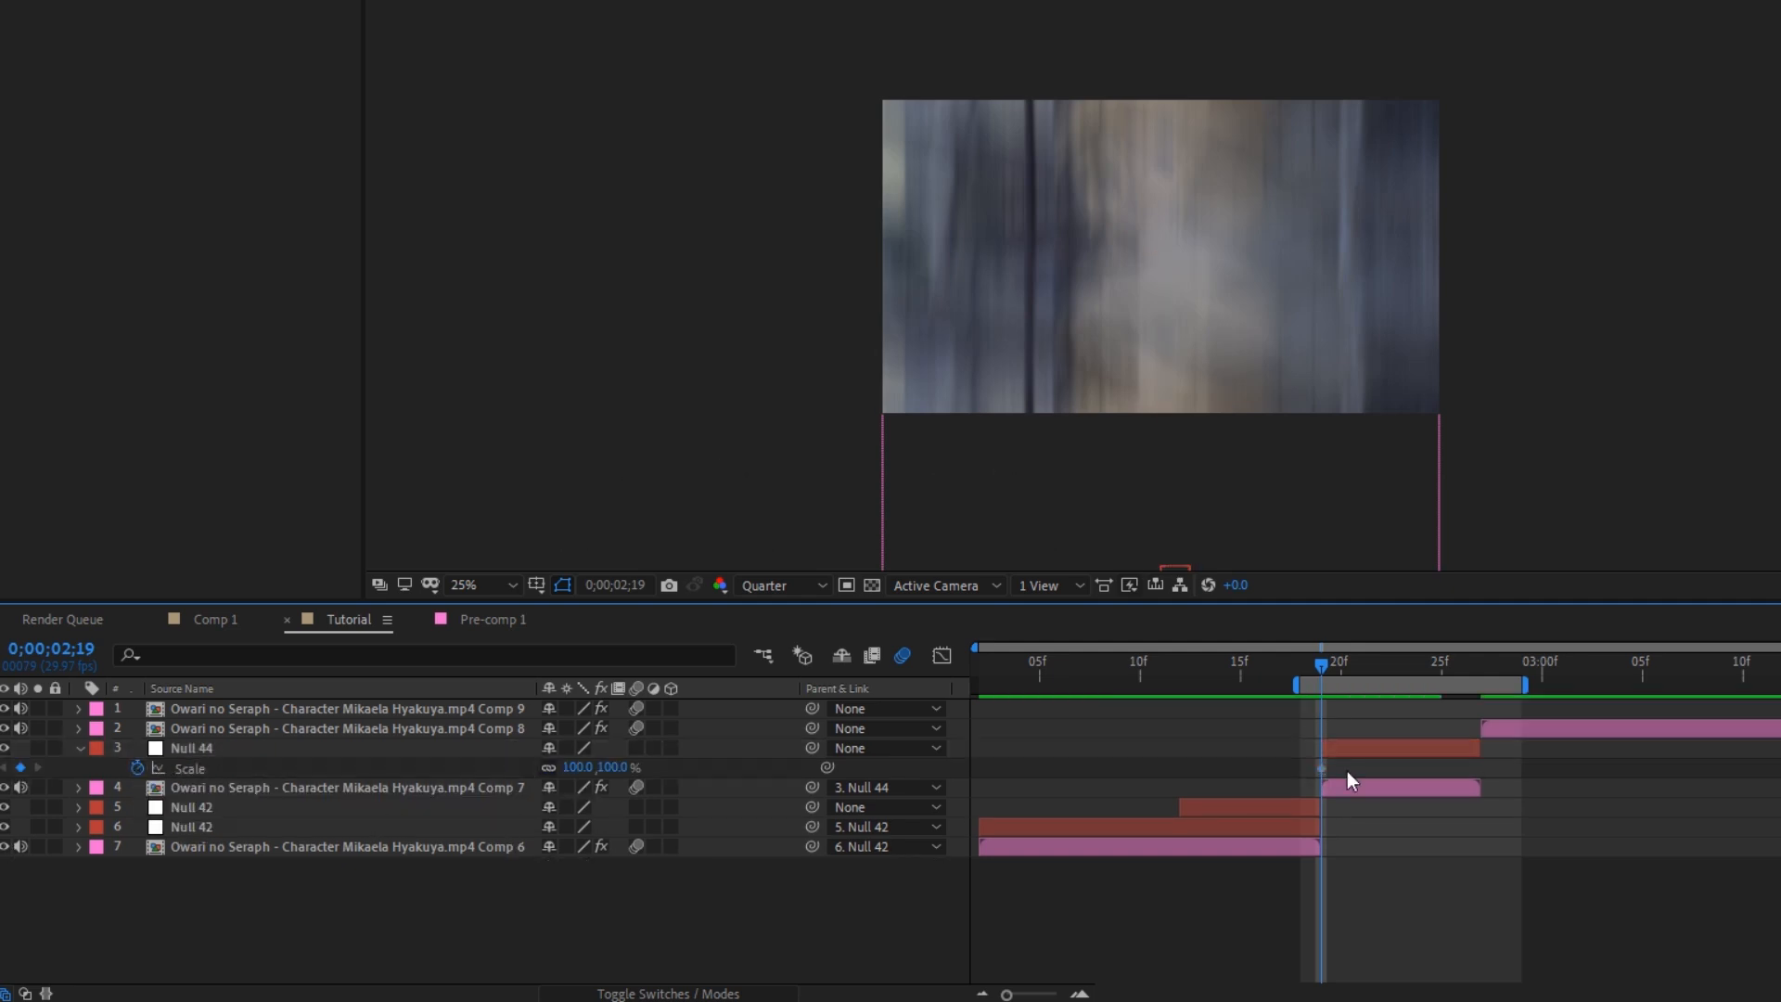
drag(1334, 670, 1481, 670)
click(546, 900)
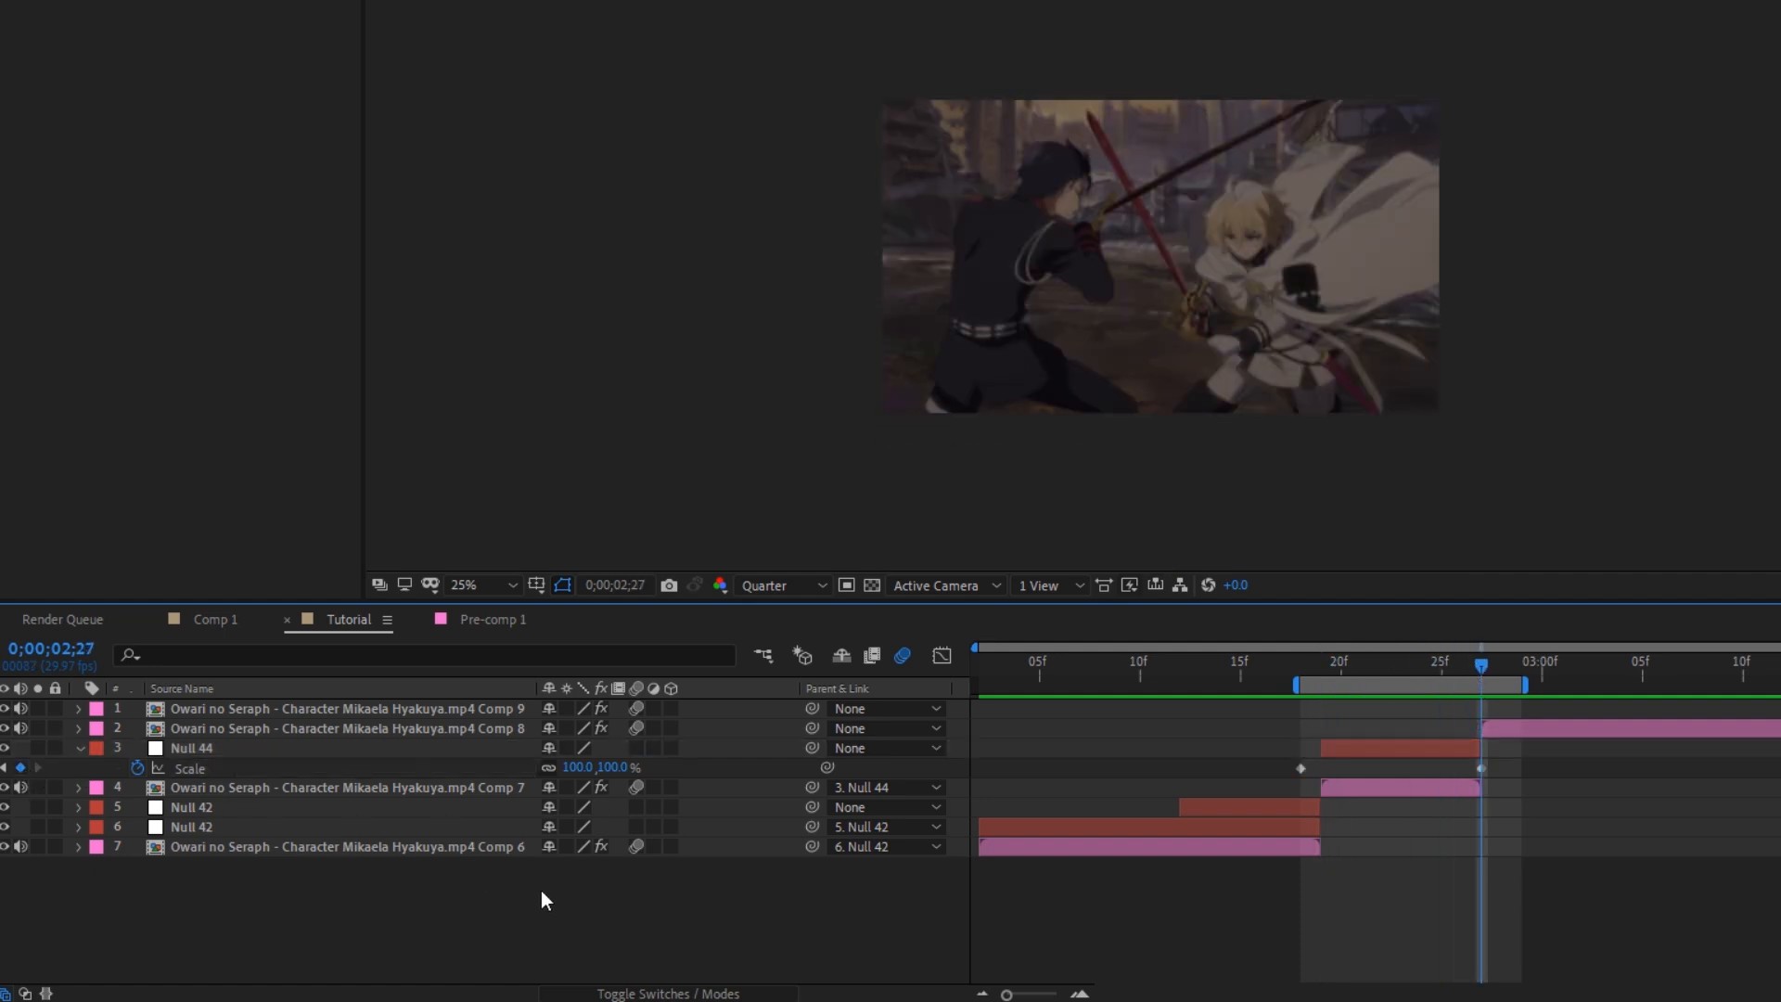
Set Null 44's Scale to 120% at 0;00;02;27 and 90% at 0;00;02;18
click(577, 767)
text(100)
key(Return)
drag(1349, 655, 1301, 664)
click(612, 767)
text(90)
key(Return)
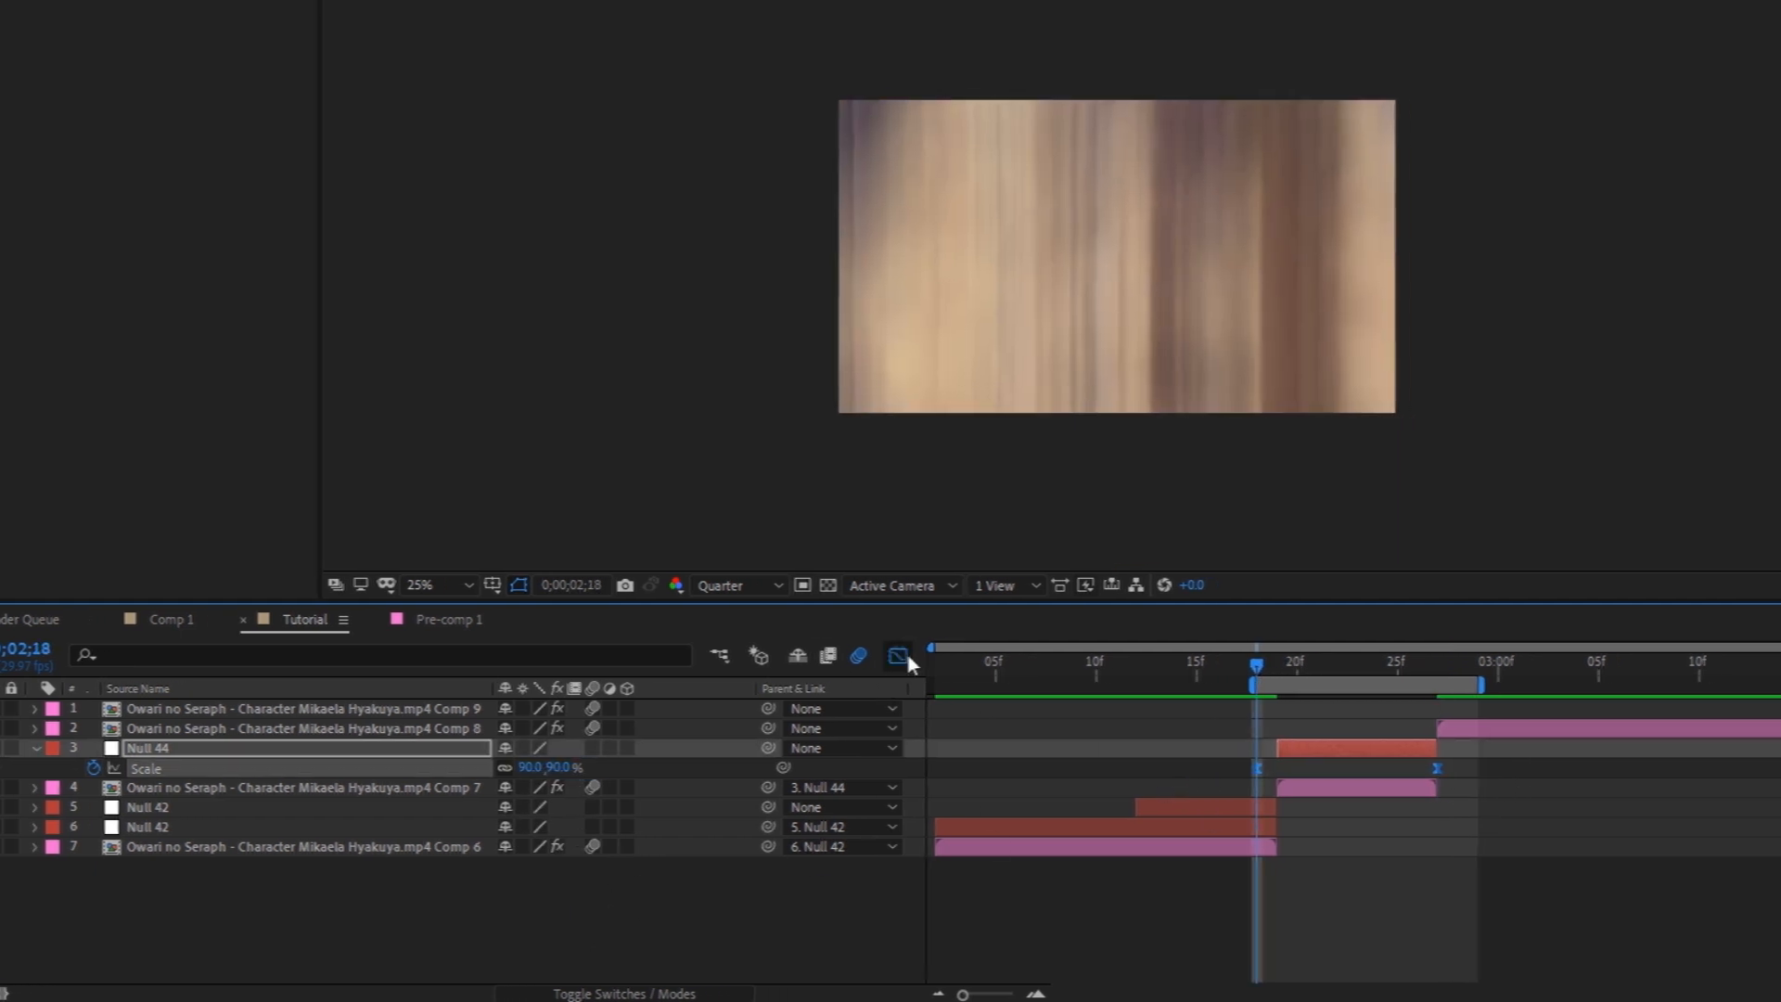
Shorten both easing handles slightly on Null 44's Scale value graph, keeping a soft ease in and out, and leave the Graph Editor
click(942, 655)
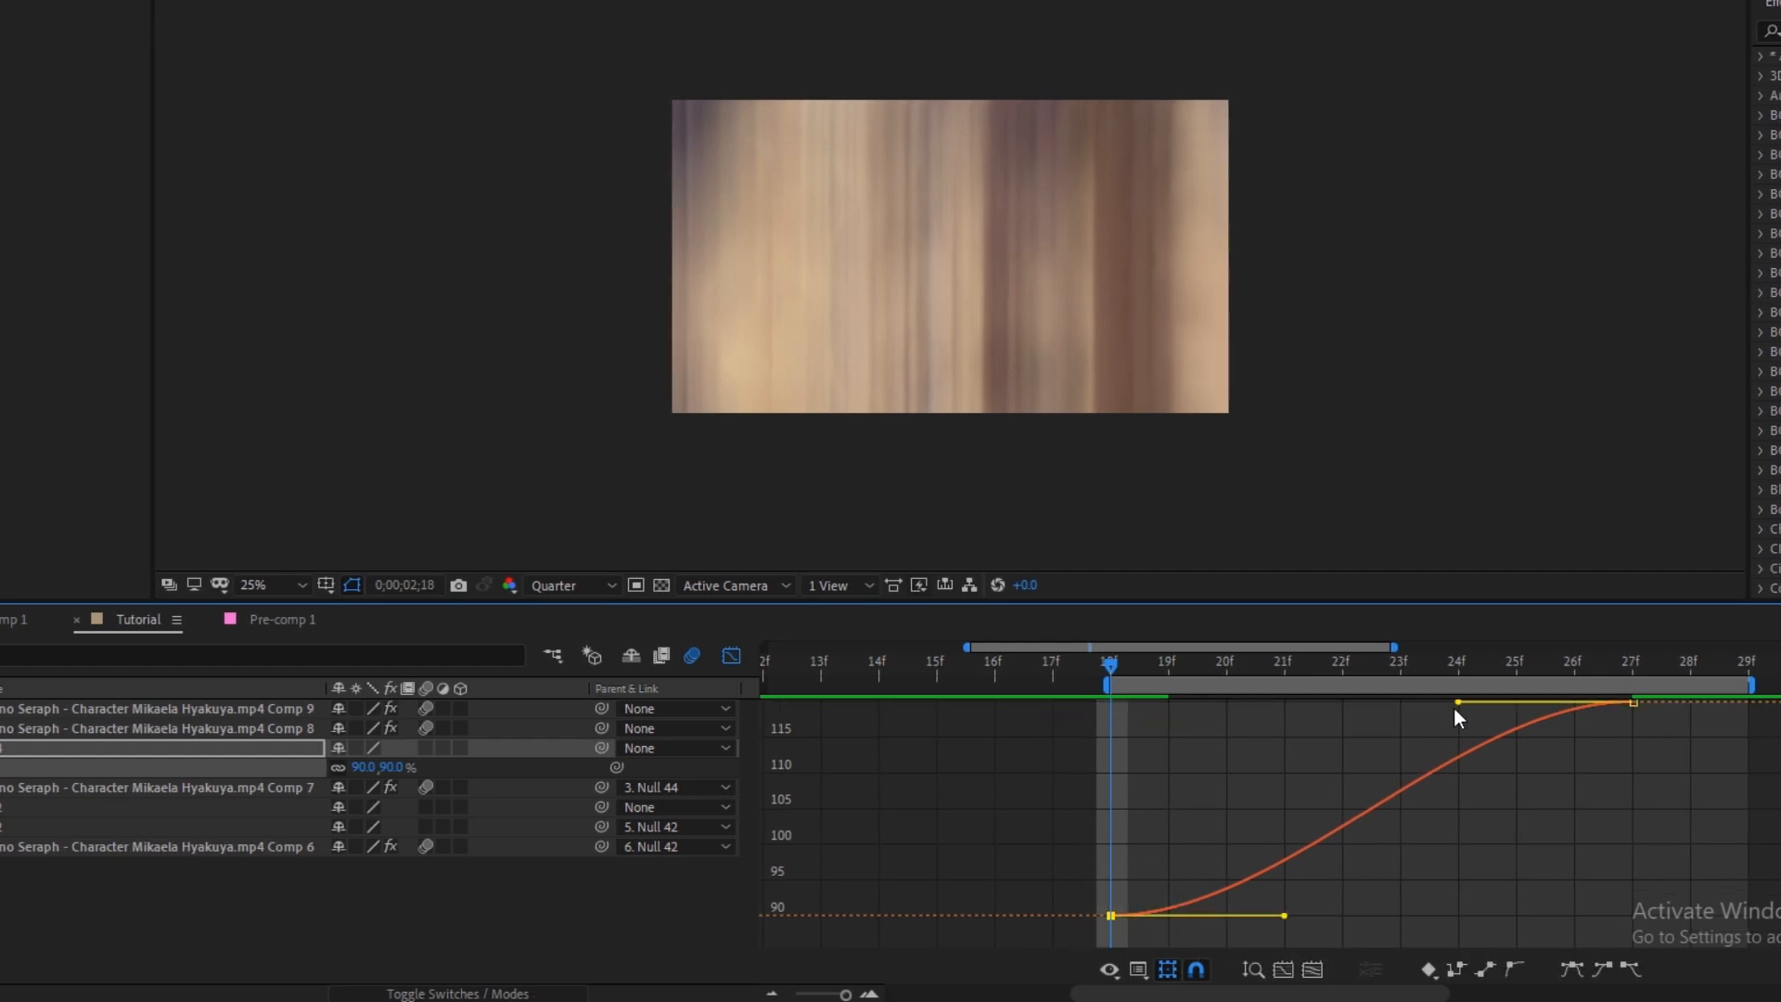
mouse_move(1454, 709)
mouse_down()
mouse_move(1194, 714)
mouse_move(1436, 705)
mouse_up()
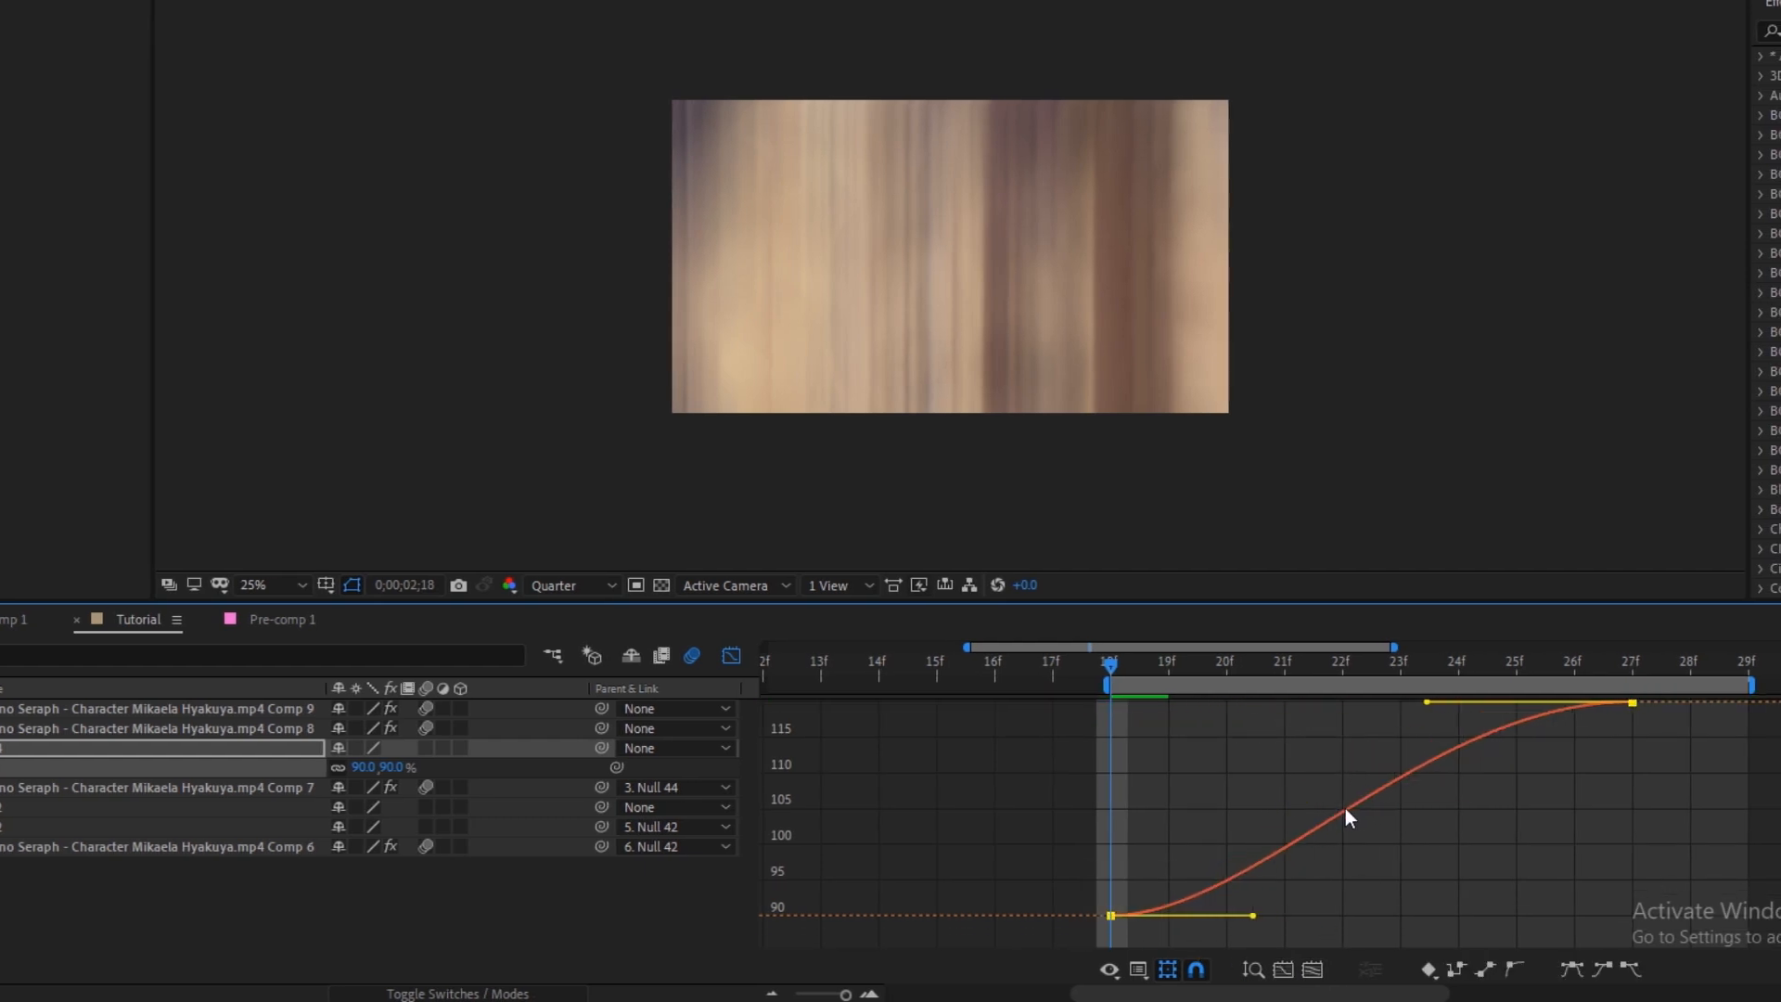
click(1243, 822)
click(731, 655)
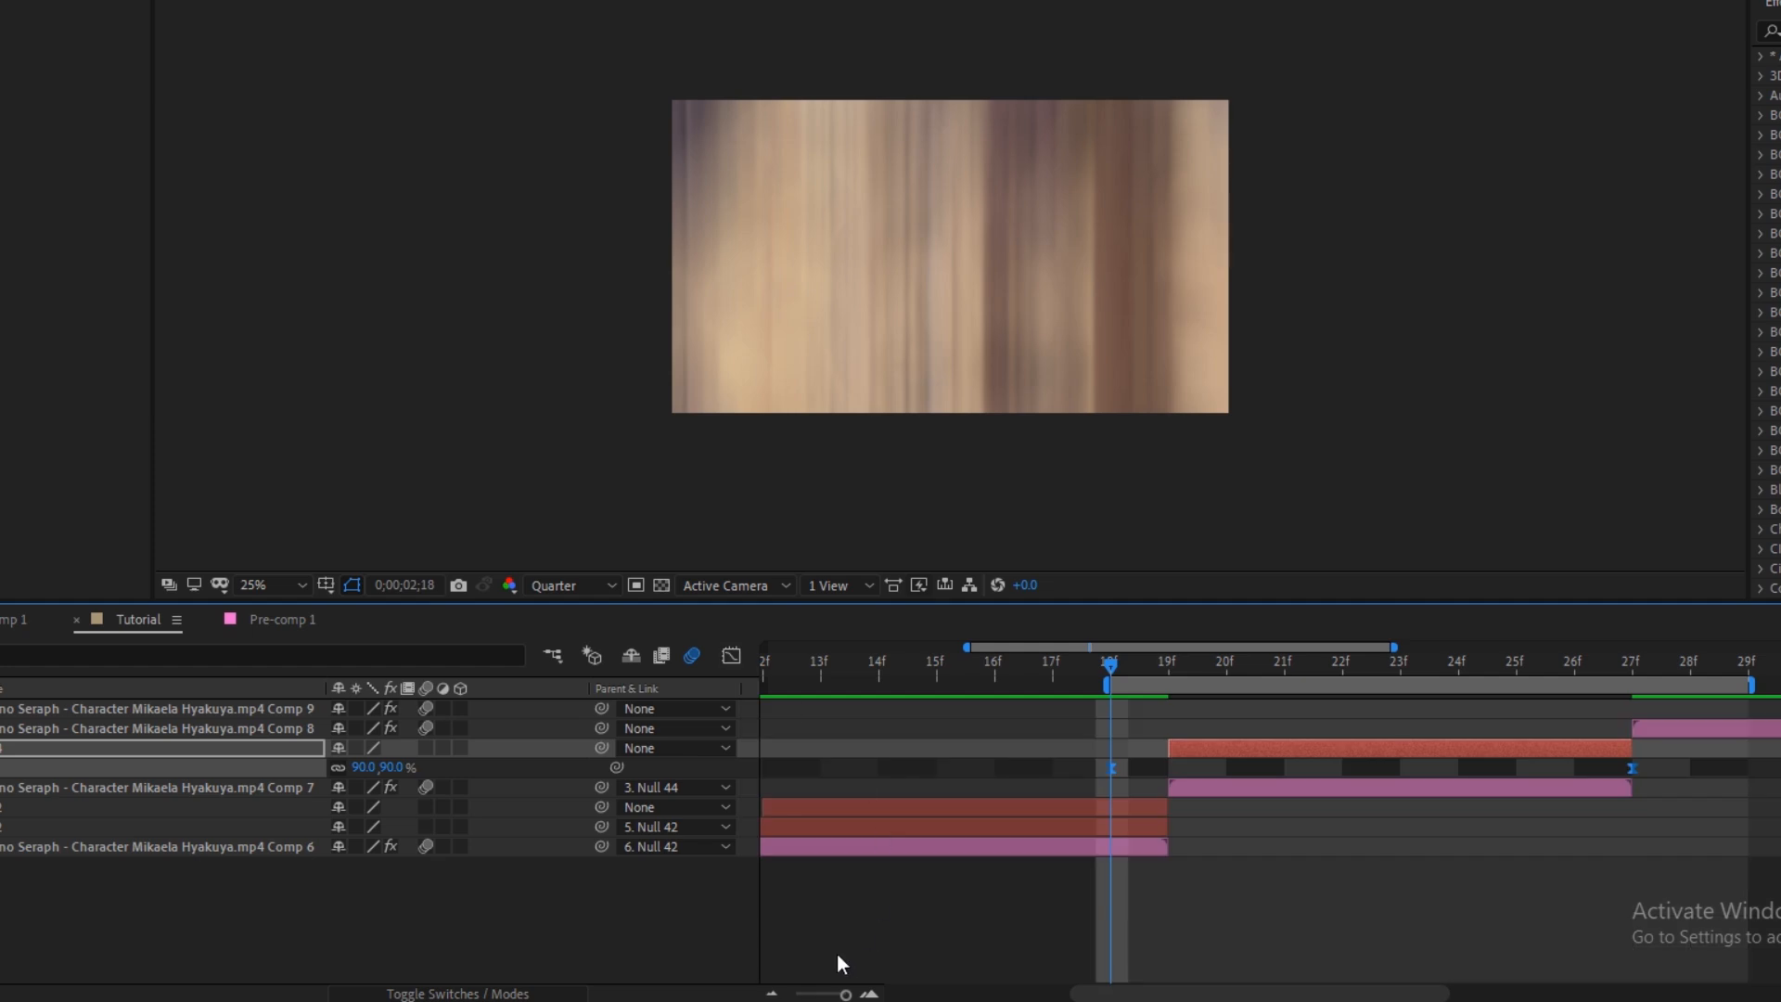
Show the whole clip range and preview the transitions from 0;00;02;02
click(771, 992)
click(771, 992)
click(771, 992)
click(766, 673)
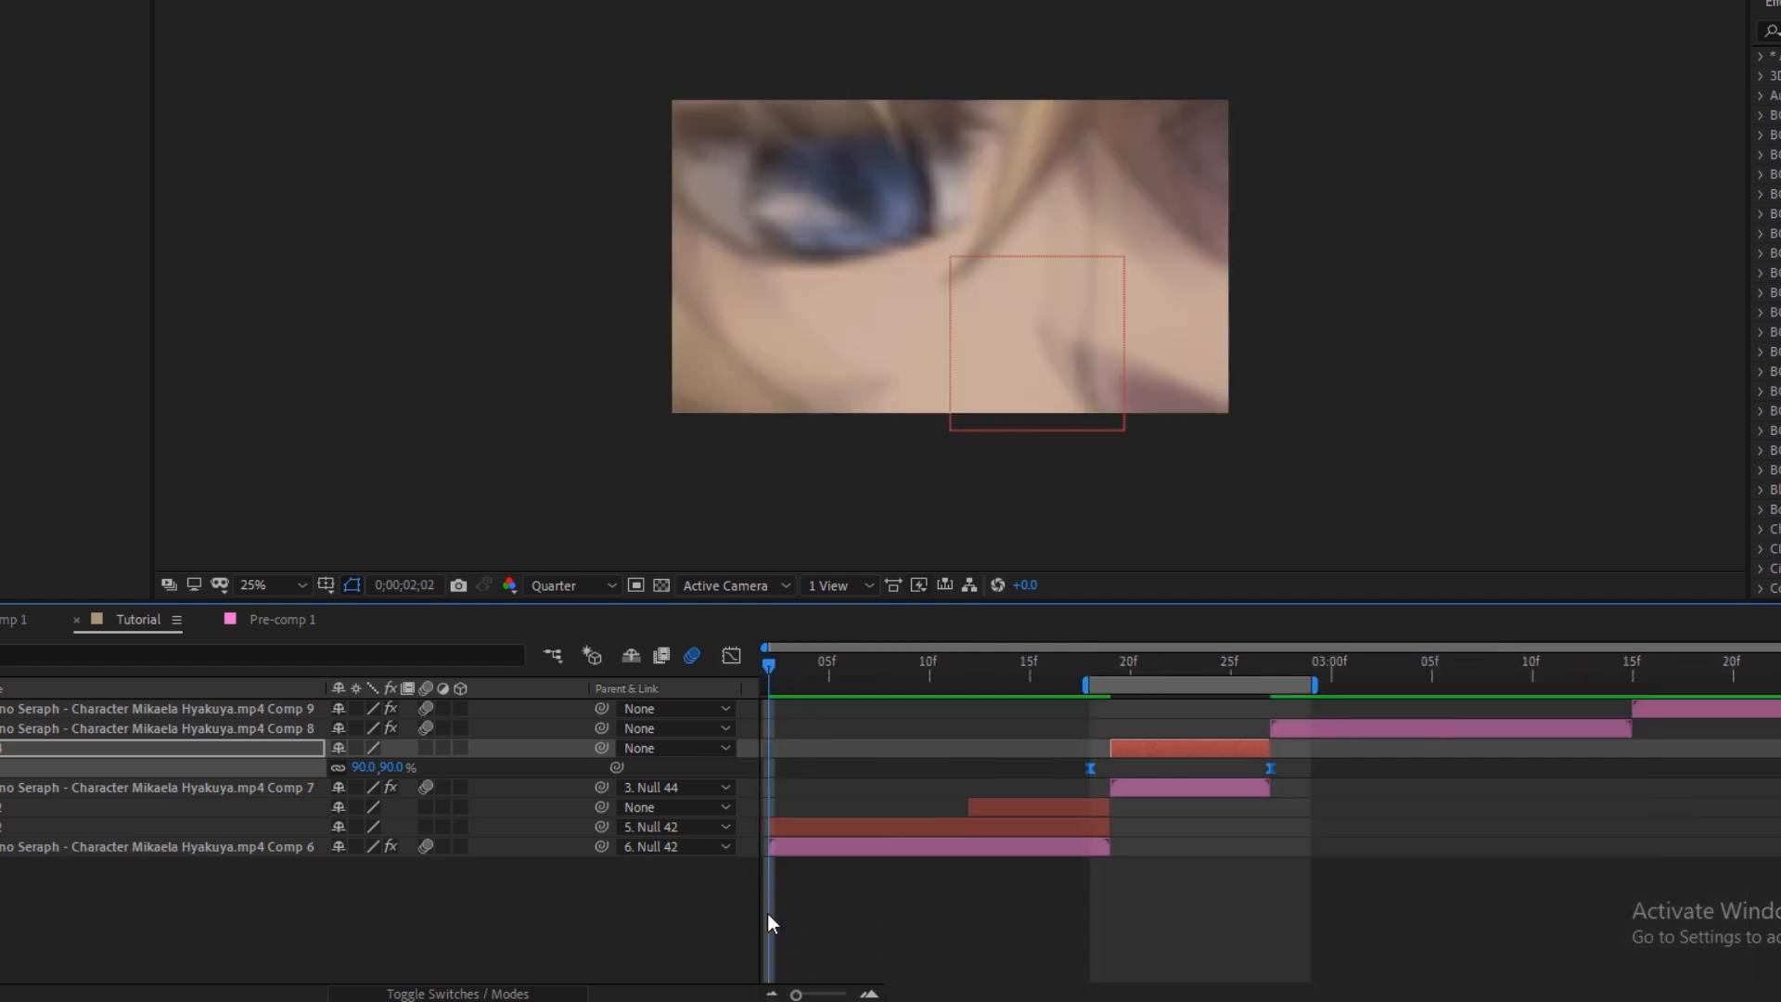
key(space)
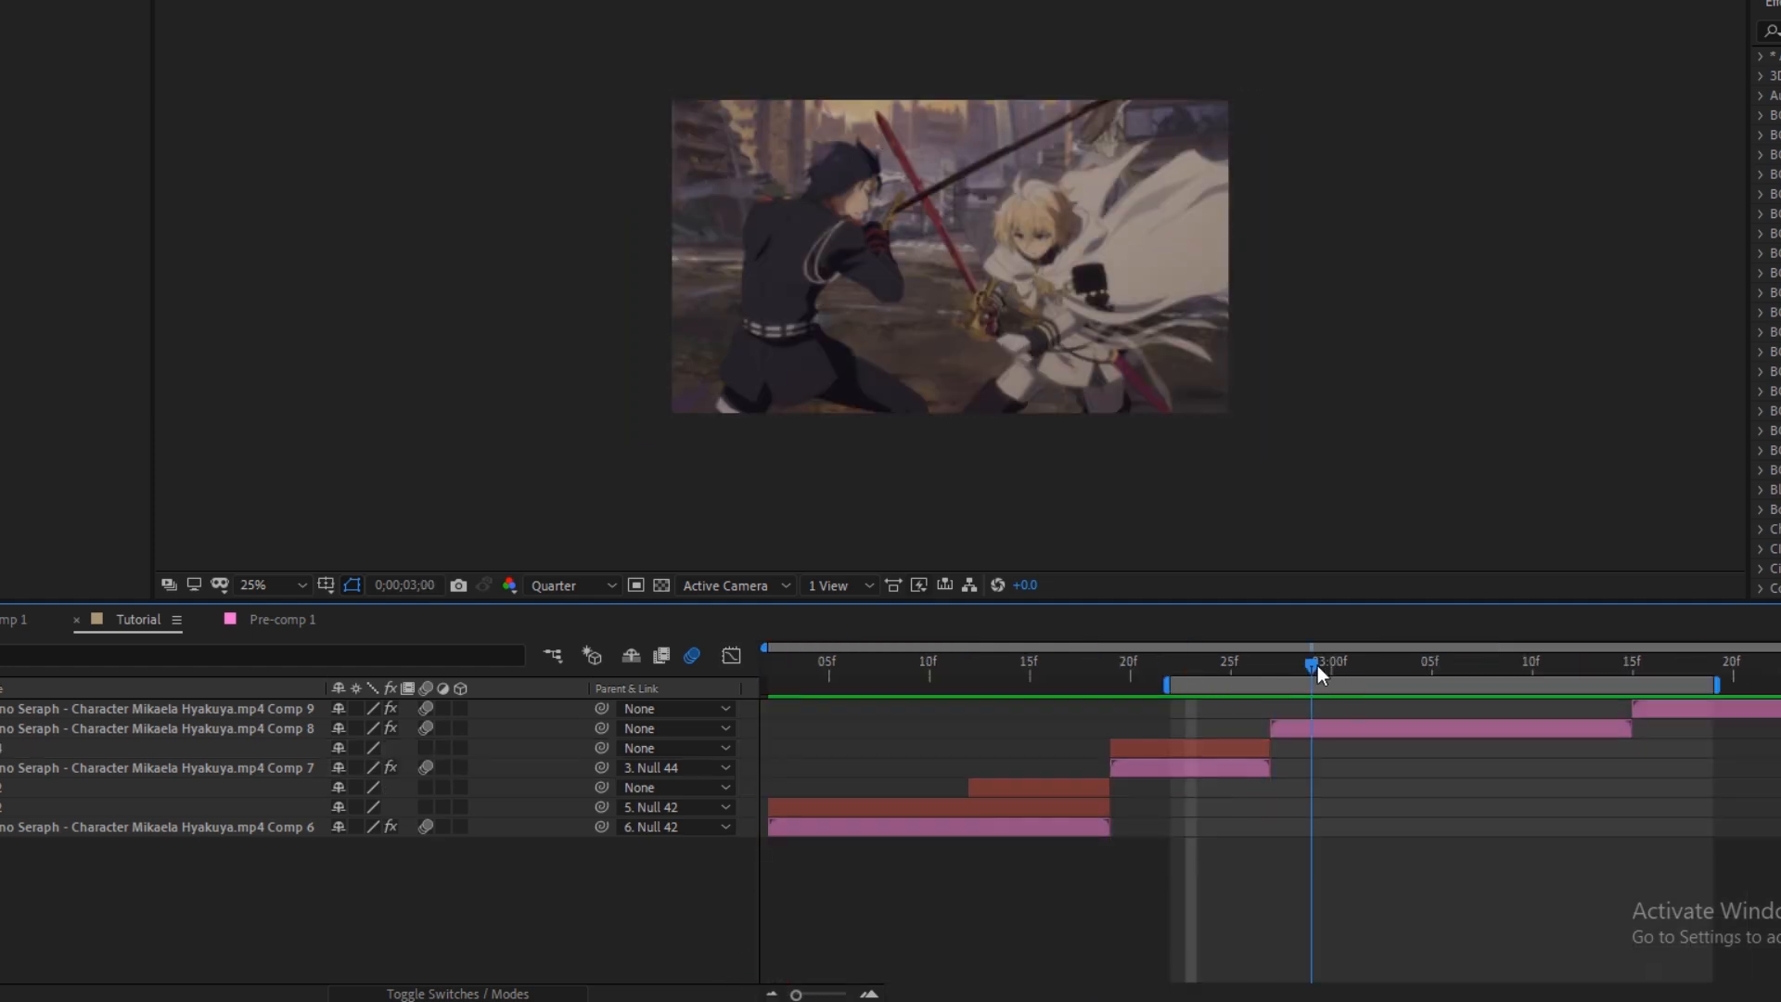
Add a null object above the Comp 8 clip and trim its start to 0;00;02;27
drag(1311, 666, 1276, 683)
click(1285, 728)
right_click(786, 733)
mouse_move(927, 742)
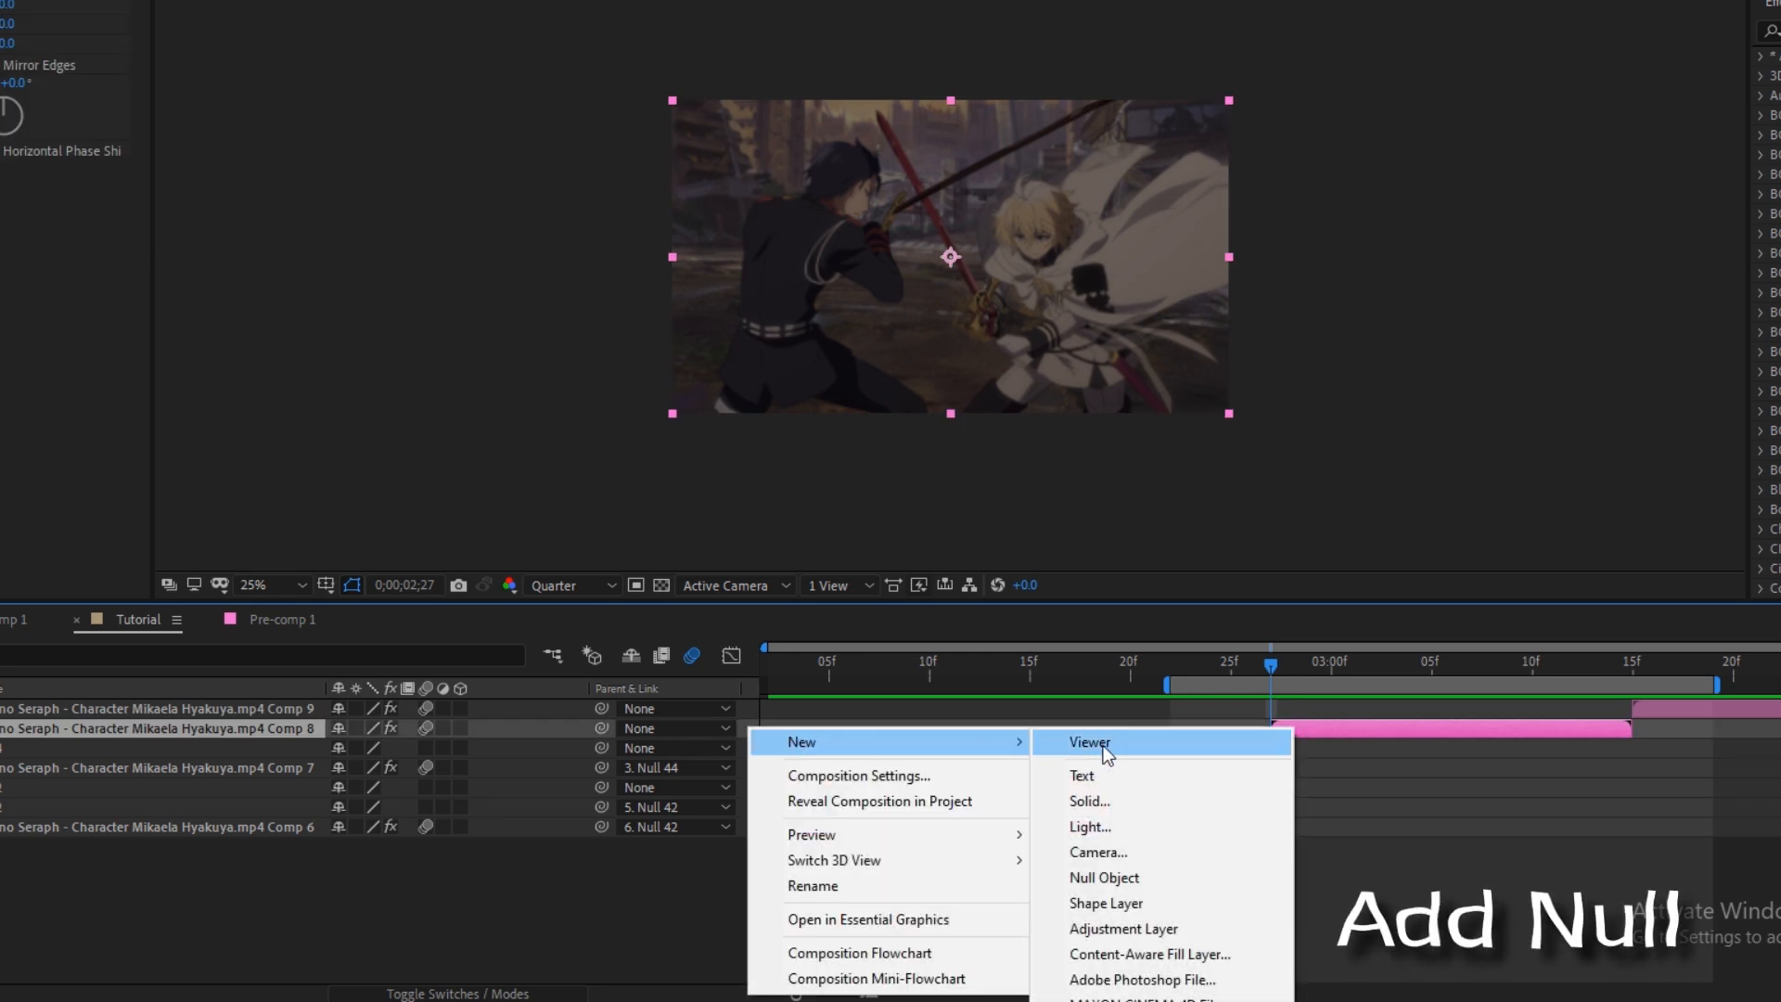
click(1122, 878)
click(1257, 745)
key(Delete)
Trim the new null's end to the end of the Comp 8 clip at 0;00;03;15 and return to 0;00;02;27
click(1629, 670)
click(1640, 732)
key(ctrl+shift+d)
key(Delete)
click(1275, 662)
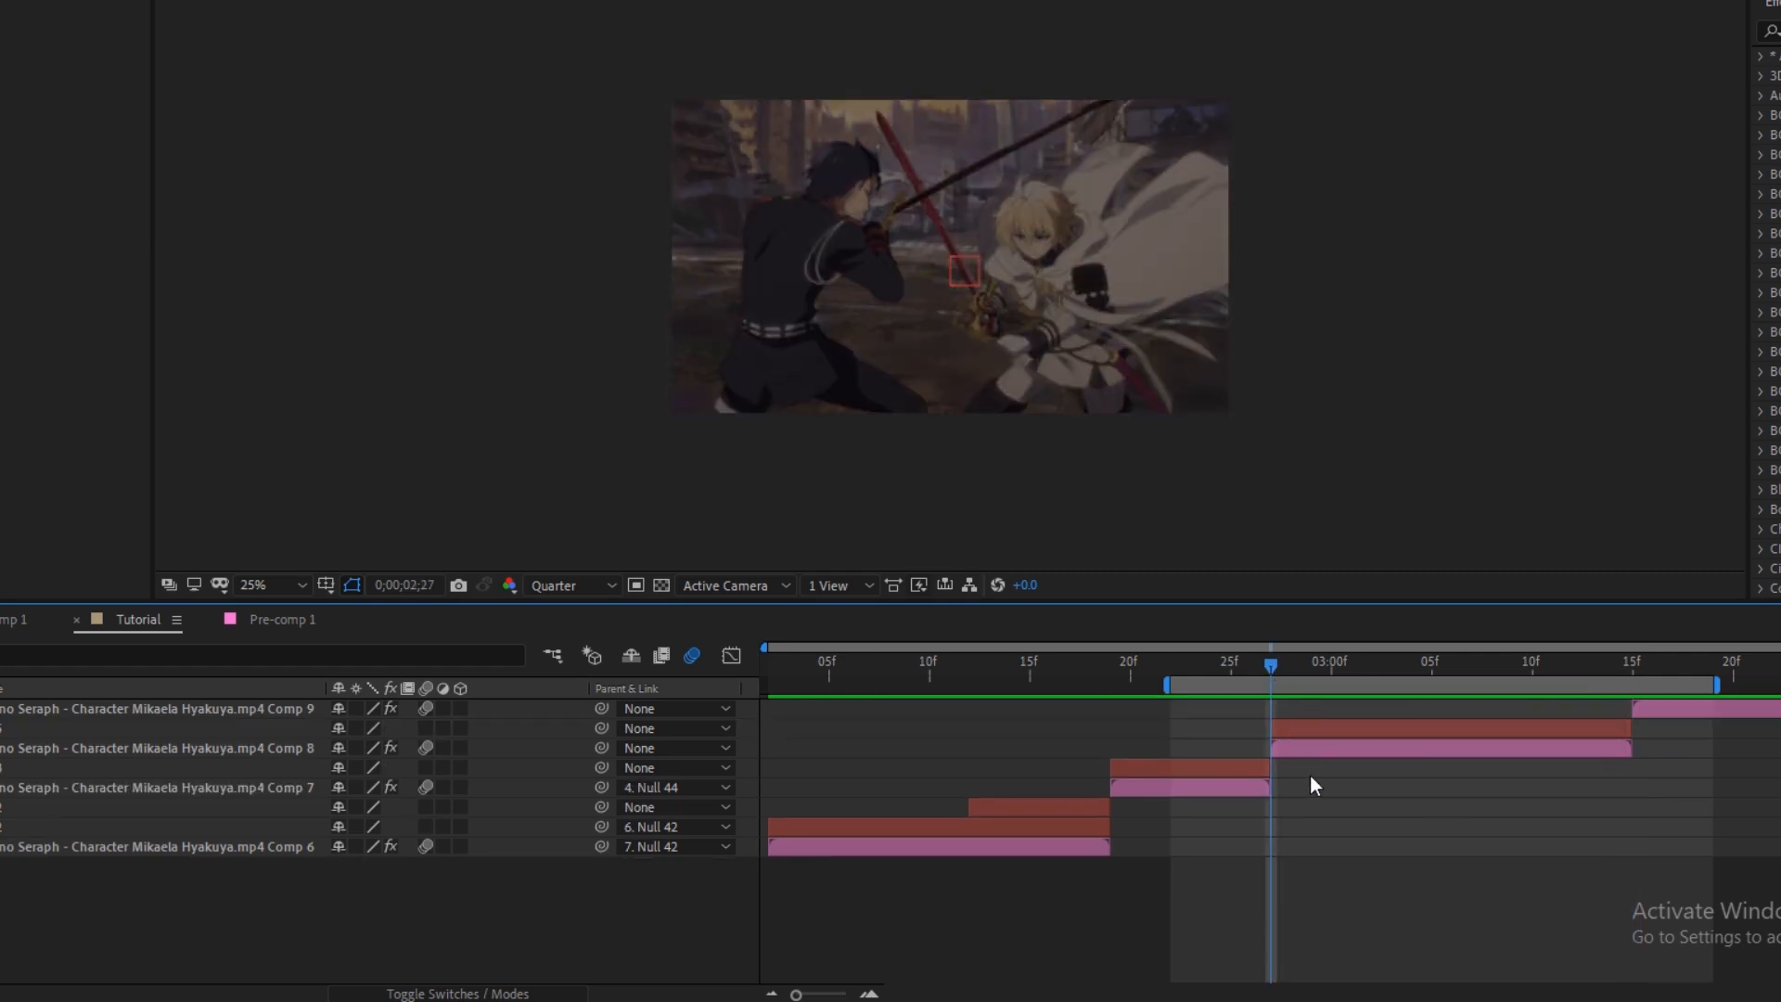
Duplicate the null above Comp 8 and trim the upper copy so it starts at 0;00;03;08
click(1304, 725)
key(ctrl+d)
drag(1273, 731, 1489, 768)
click(1487, 822)
Parent the Comp 8 clip to the full-length null and that null to the short upper null
click(1317, 769)
drag(602, 767, 1538, 733)
Keyframe the full-length null's Scale at 0;00;02;27 and at 0;00;03;23, past the end of the clip
click(1321, 749)
key(s)
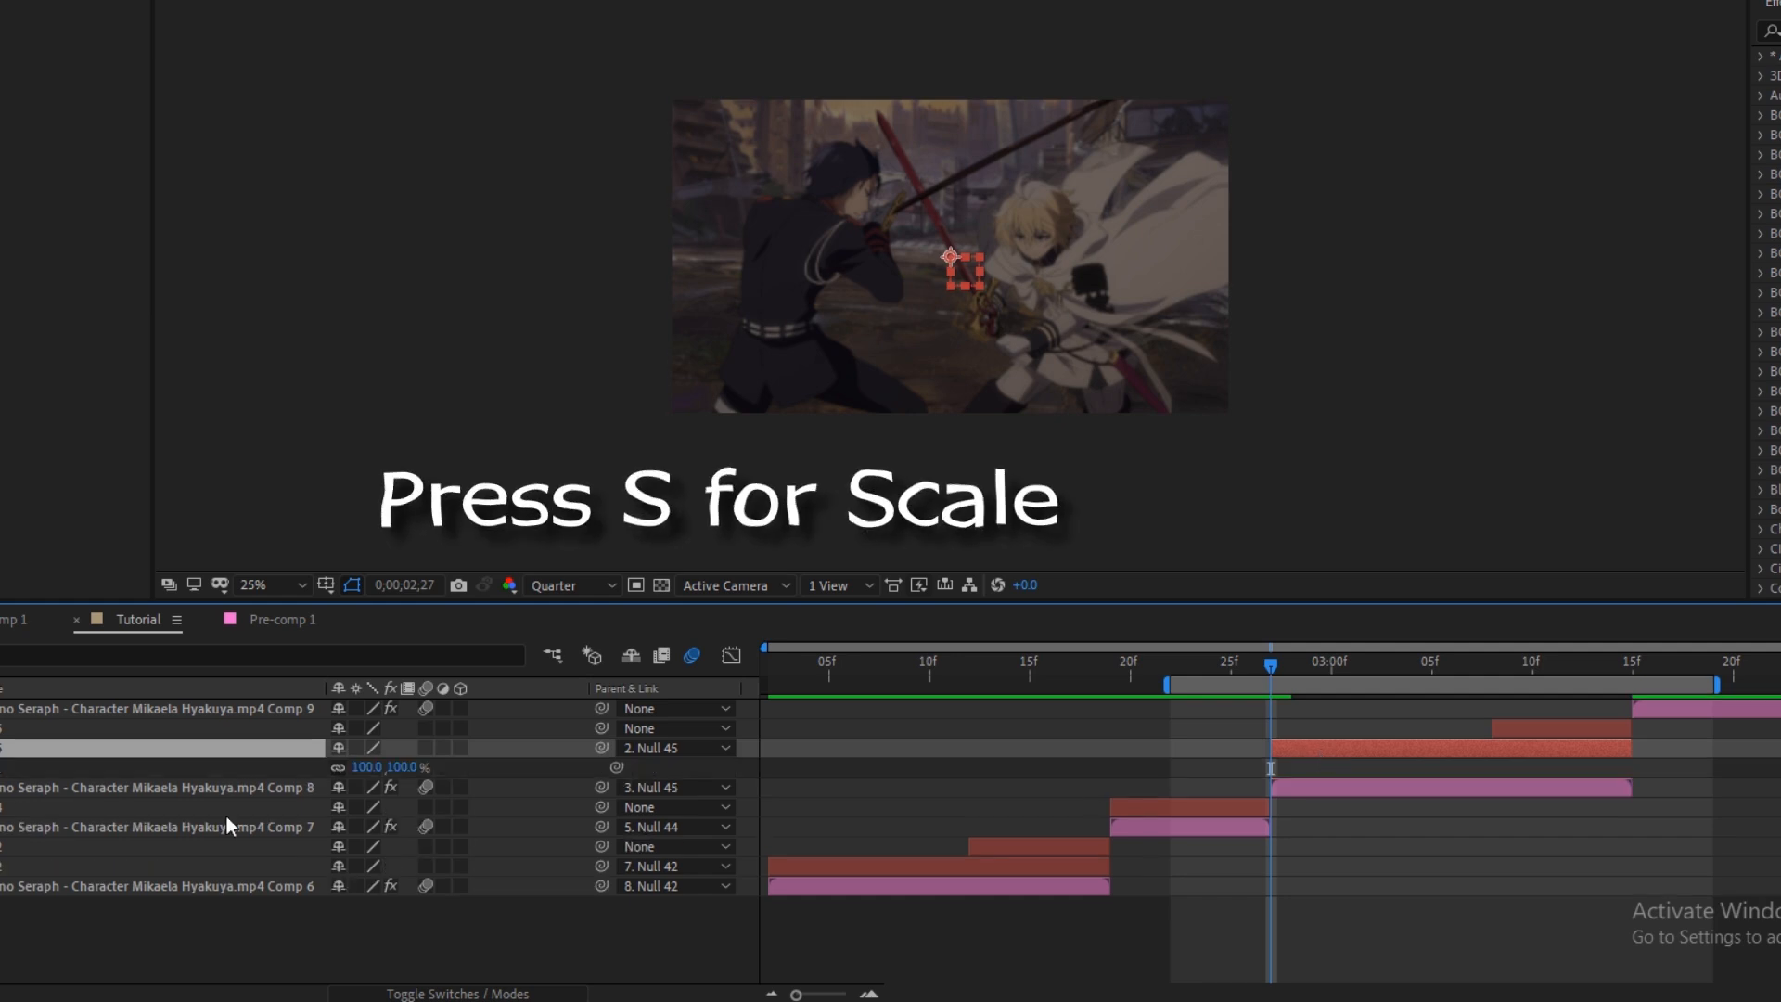
key(alt+shift+s)
drag(1271, 664, 1623, 765)
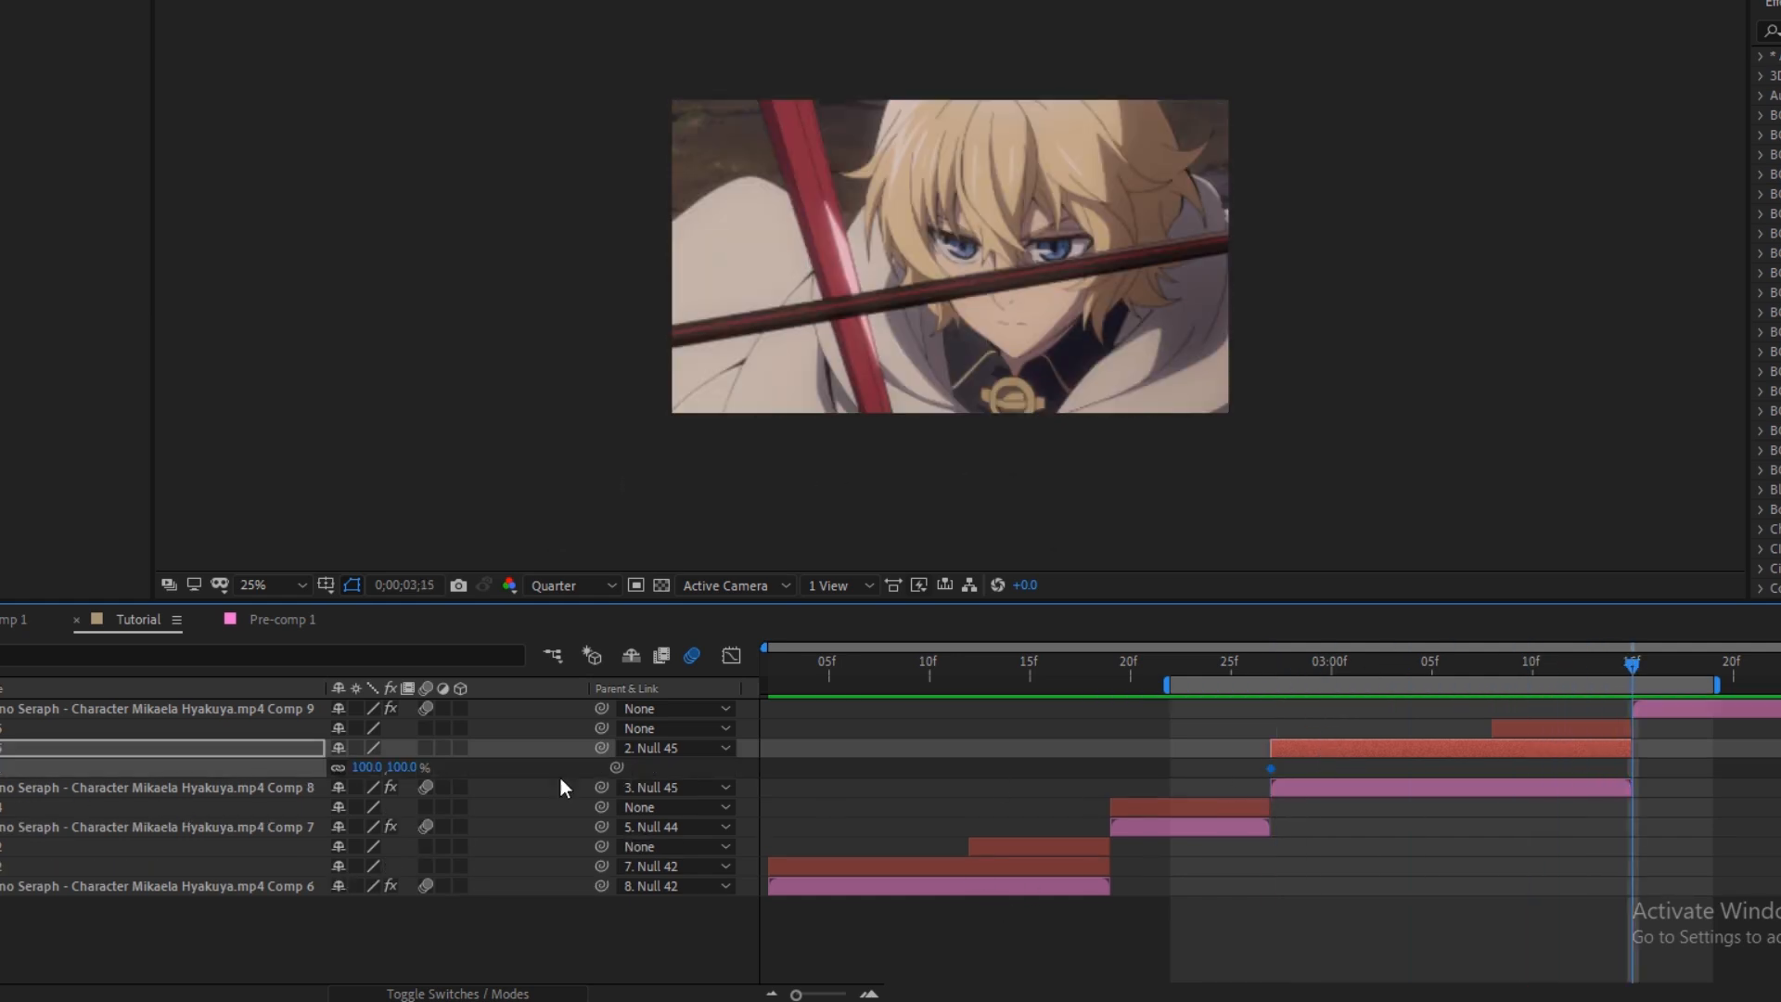
drag(1673, 668, 1770, 703)
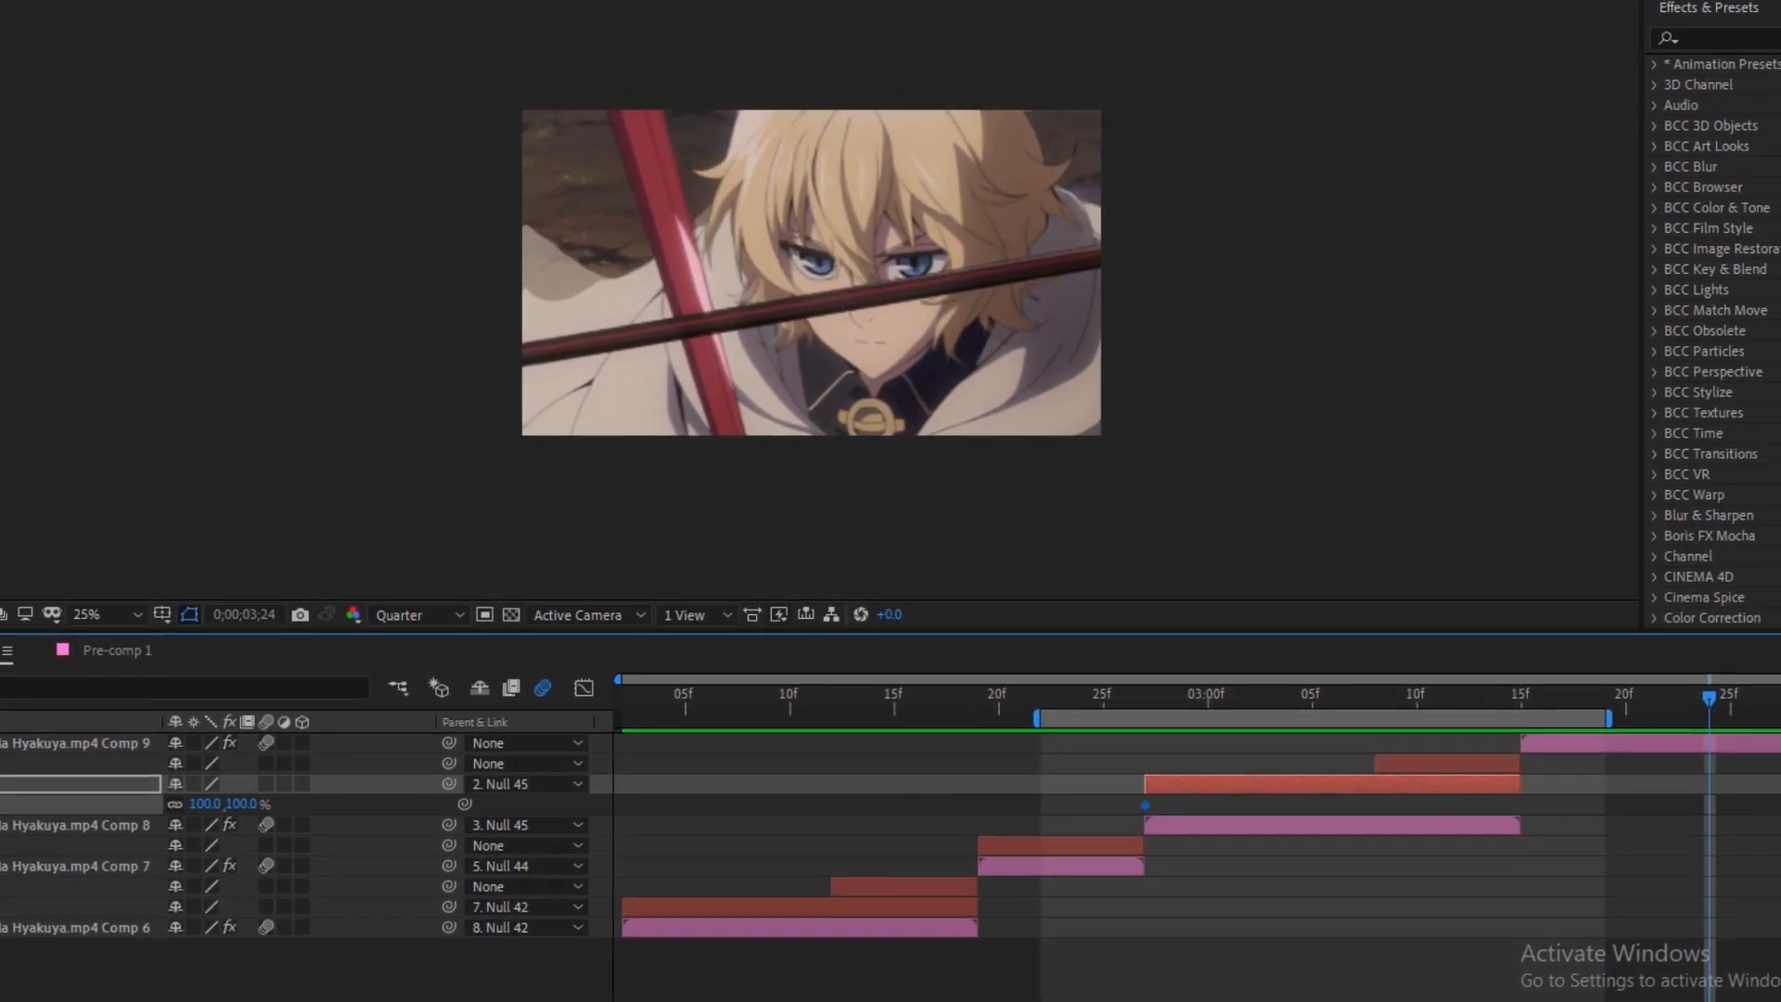
key(alt+shift+s)
Set the full-length null's Scale at 0;00;02;27 to 600%
drag(1170, 698, 1144, 705)
click(243, 805)
text(600)
key(Return)
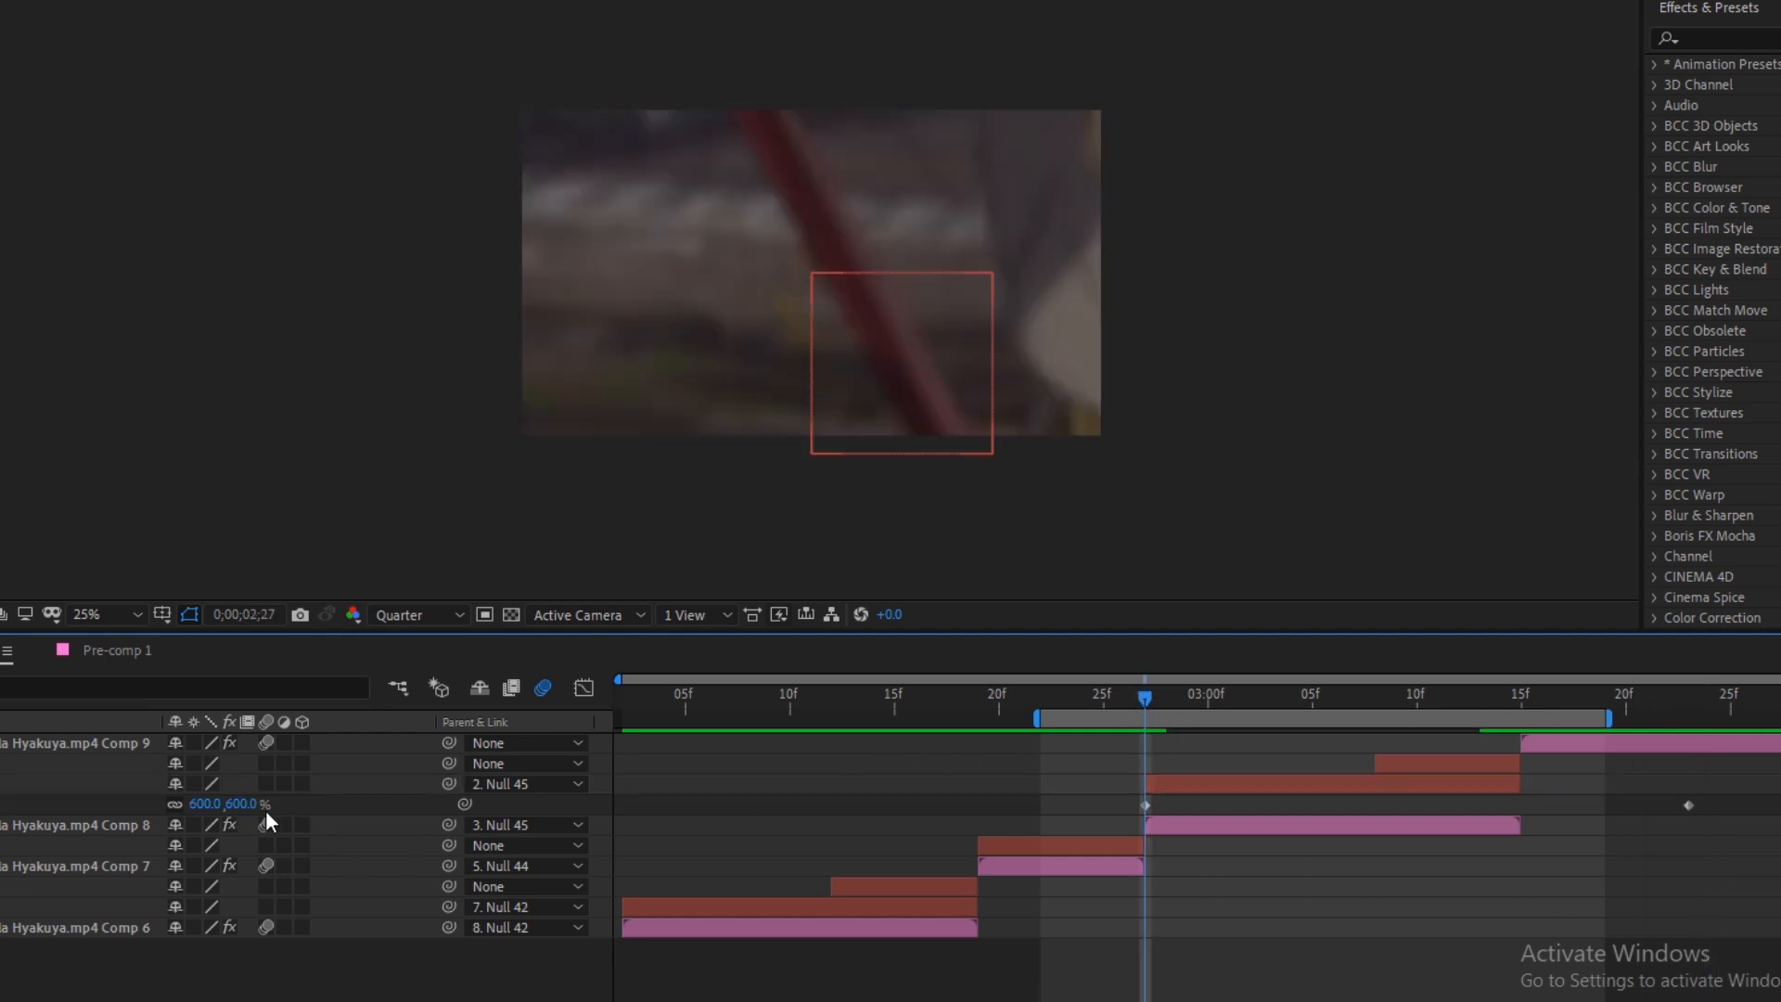
Ease both Scale keyframes and shape the value graph to fall steeply after 0;00;02;27 and flatten toward 0;00;03;23, then leave the Graph Editor
click(1690, 807)
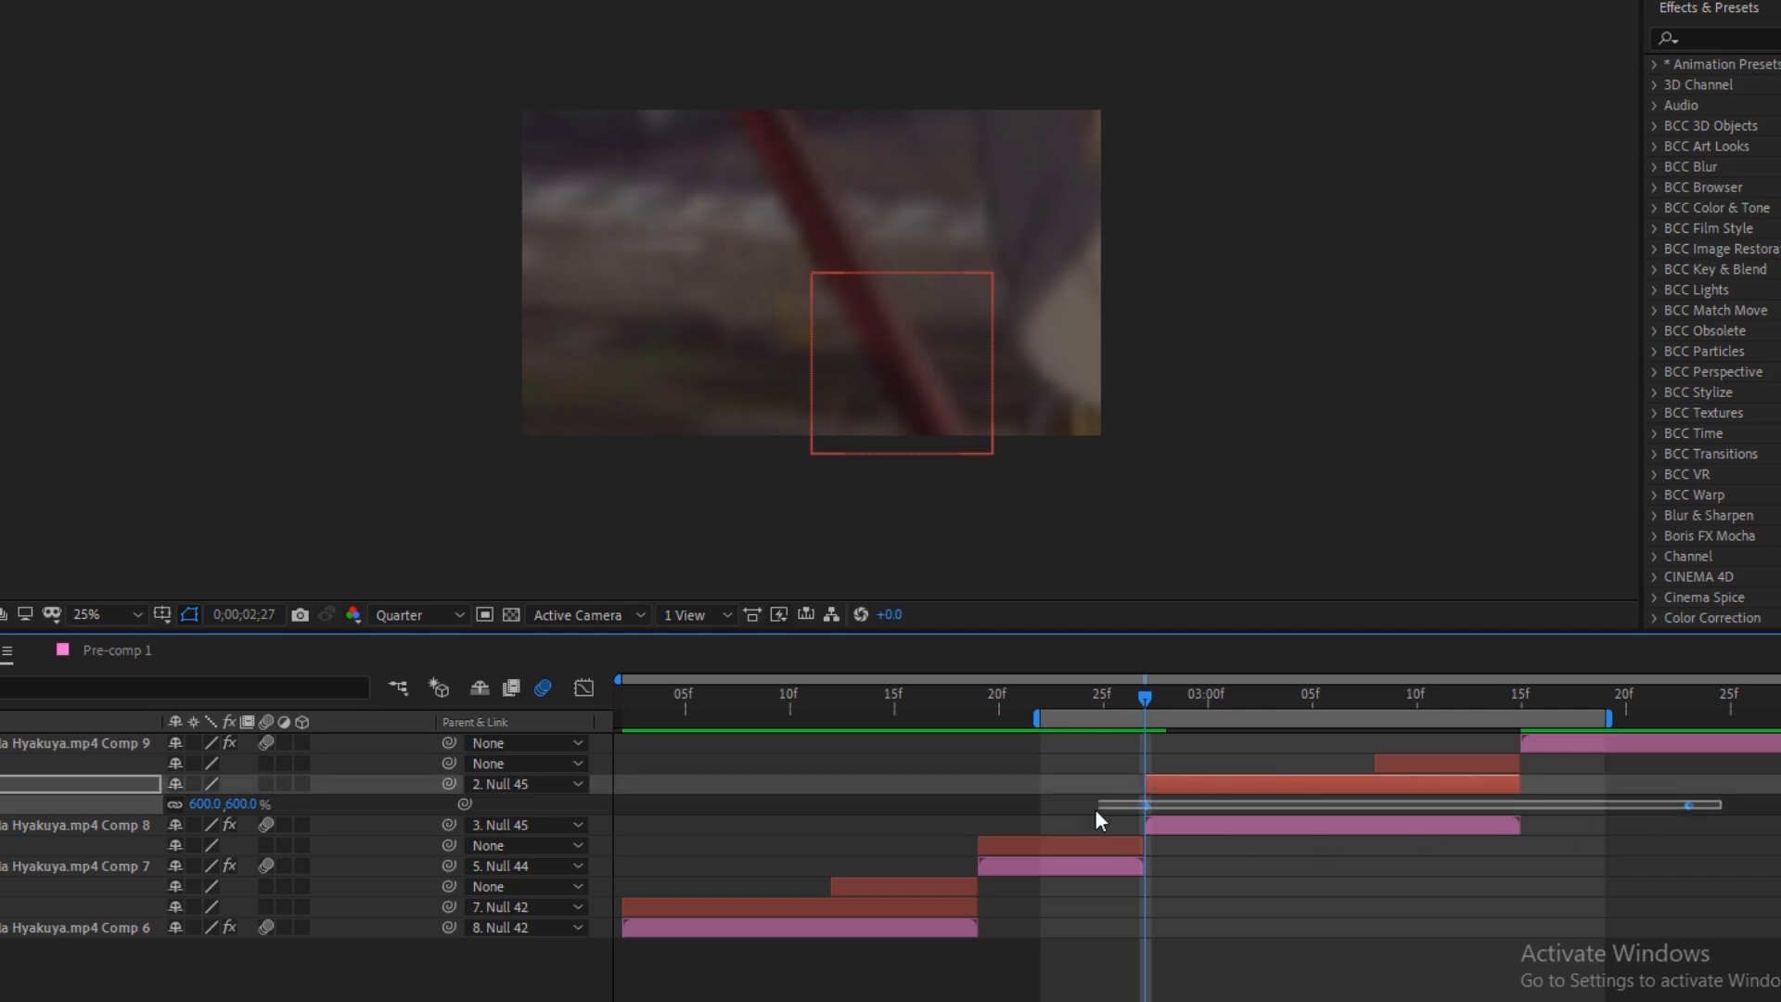
click(583, 687)
click(965, 998)
drag(823, 826, 531, 738)
scroll(888, 866, down, 4)
scroll(905, 859, down, 3)
click(906, 859)
click(927, 791)
drag(1056, 790, 738, 970)
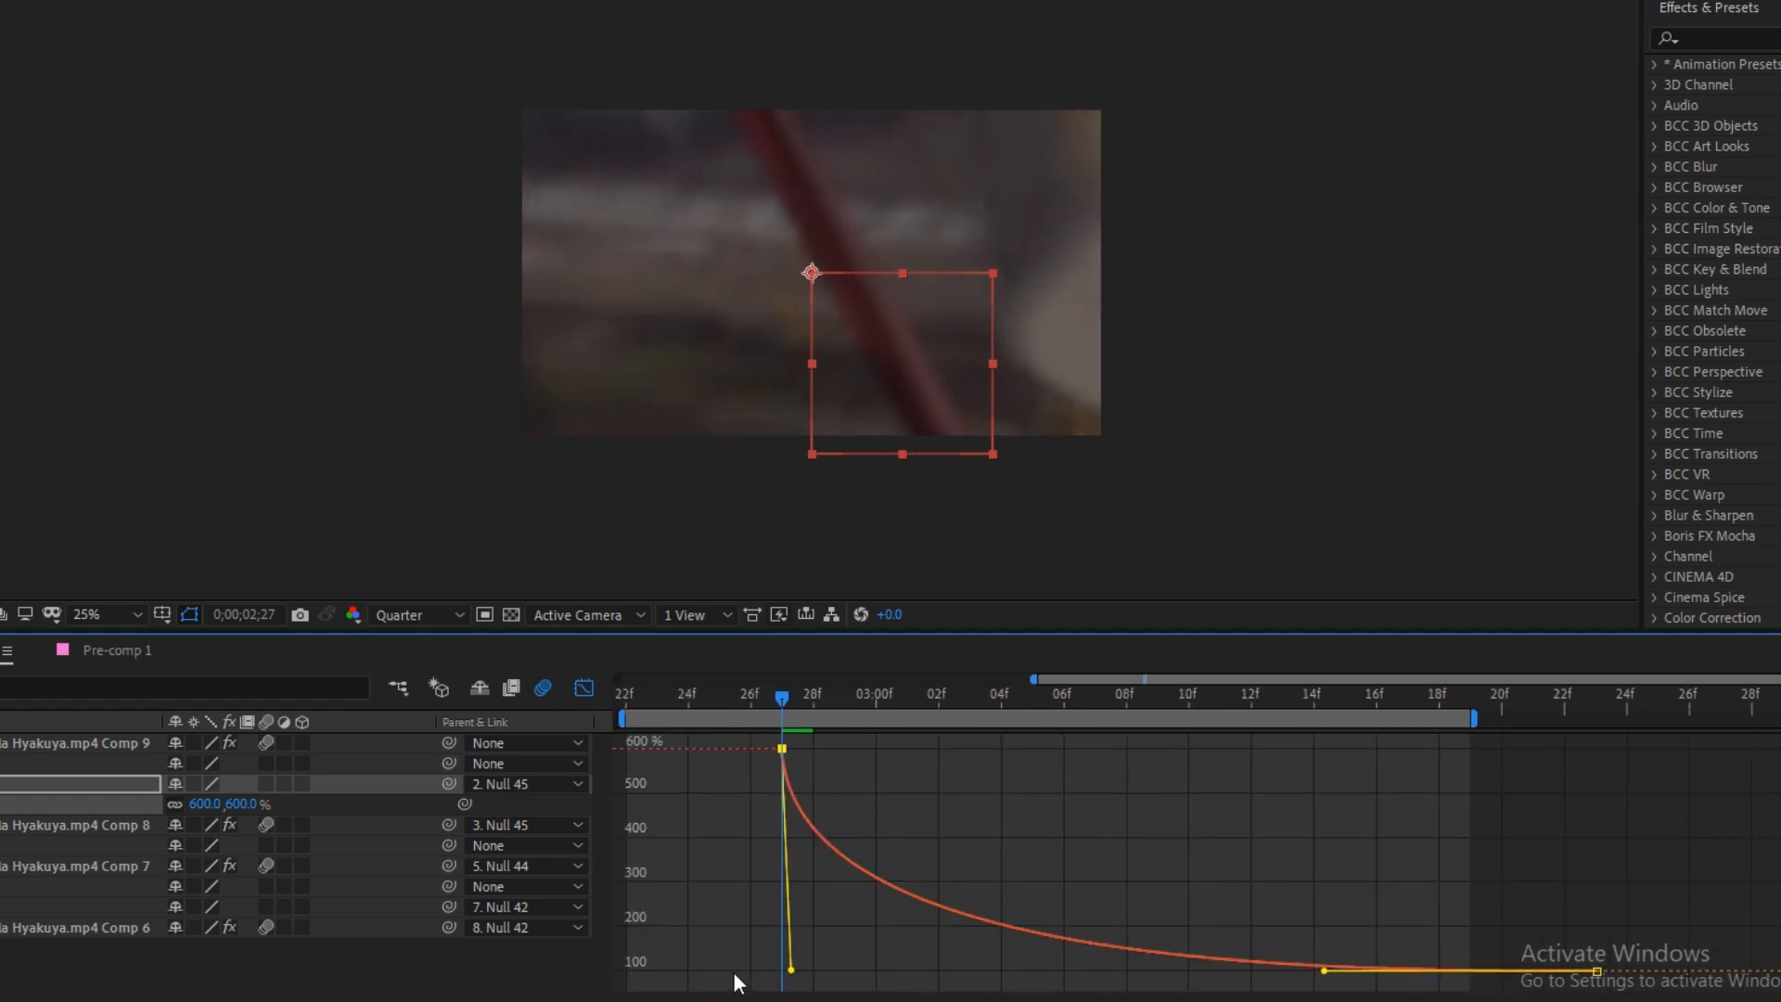
drag(1322, 971, 816, 961)
click(592, 692)
drag(781, 703, 815, 824)
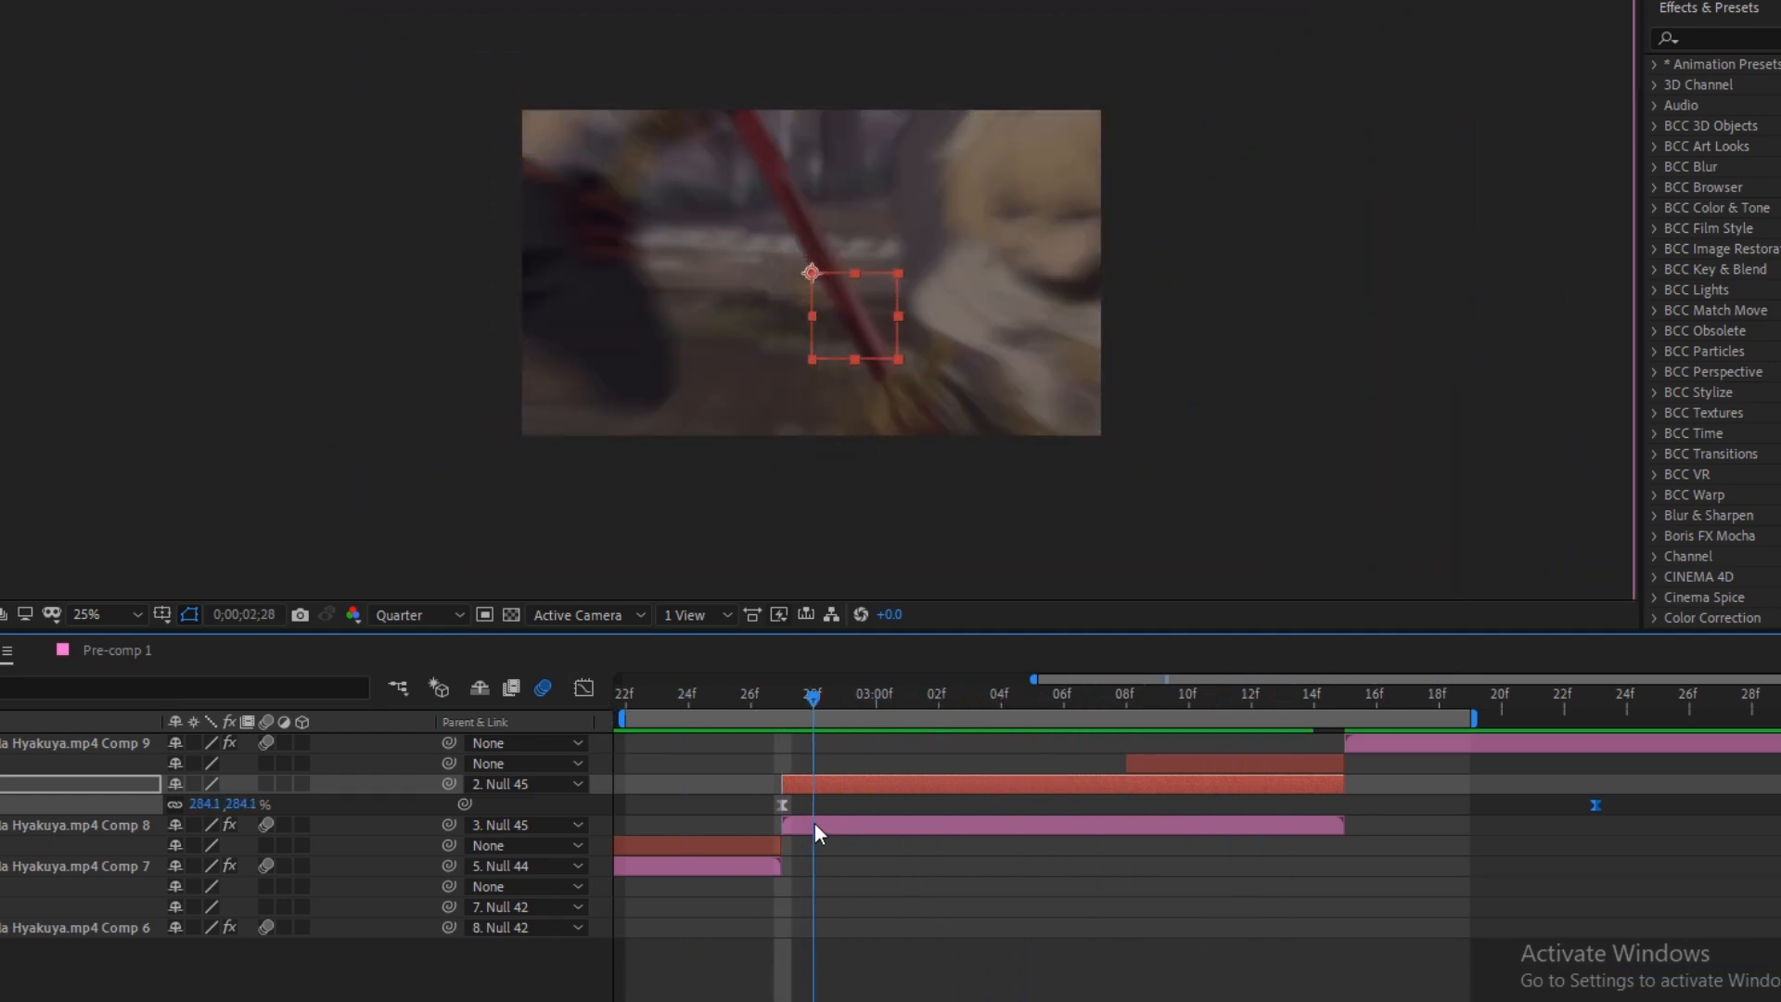
click(843, 883)
Show the full-length null's Rotation alongside its Scale and keyframe Rotation at 0;00;02;27 and 0;00;03;23
click(811, 787)
key(r)
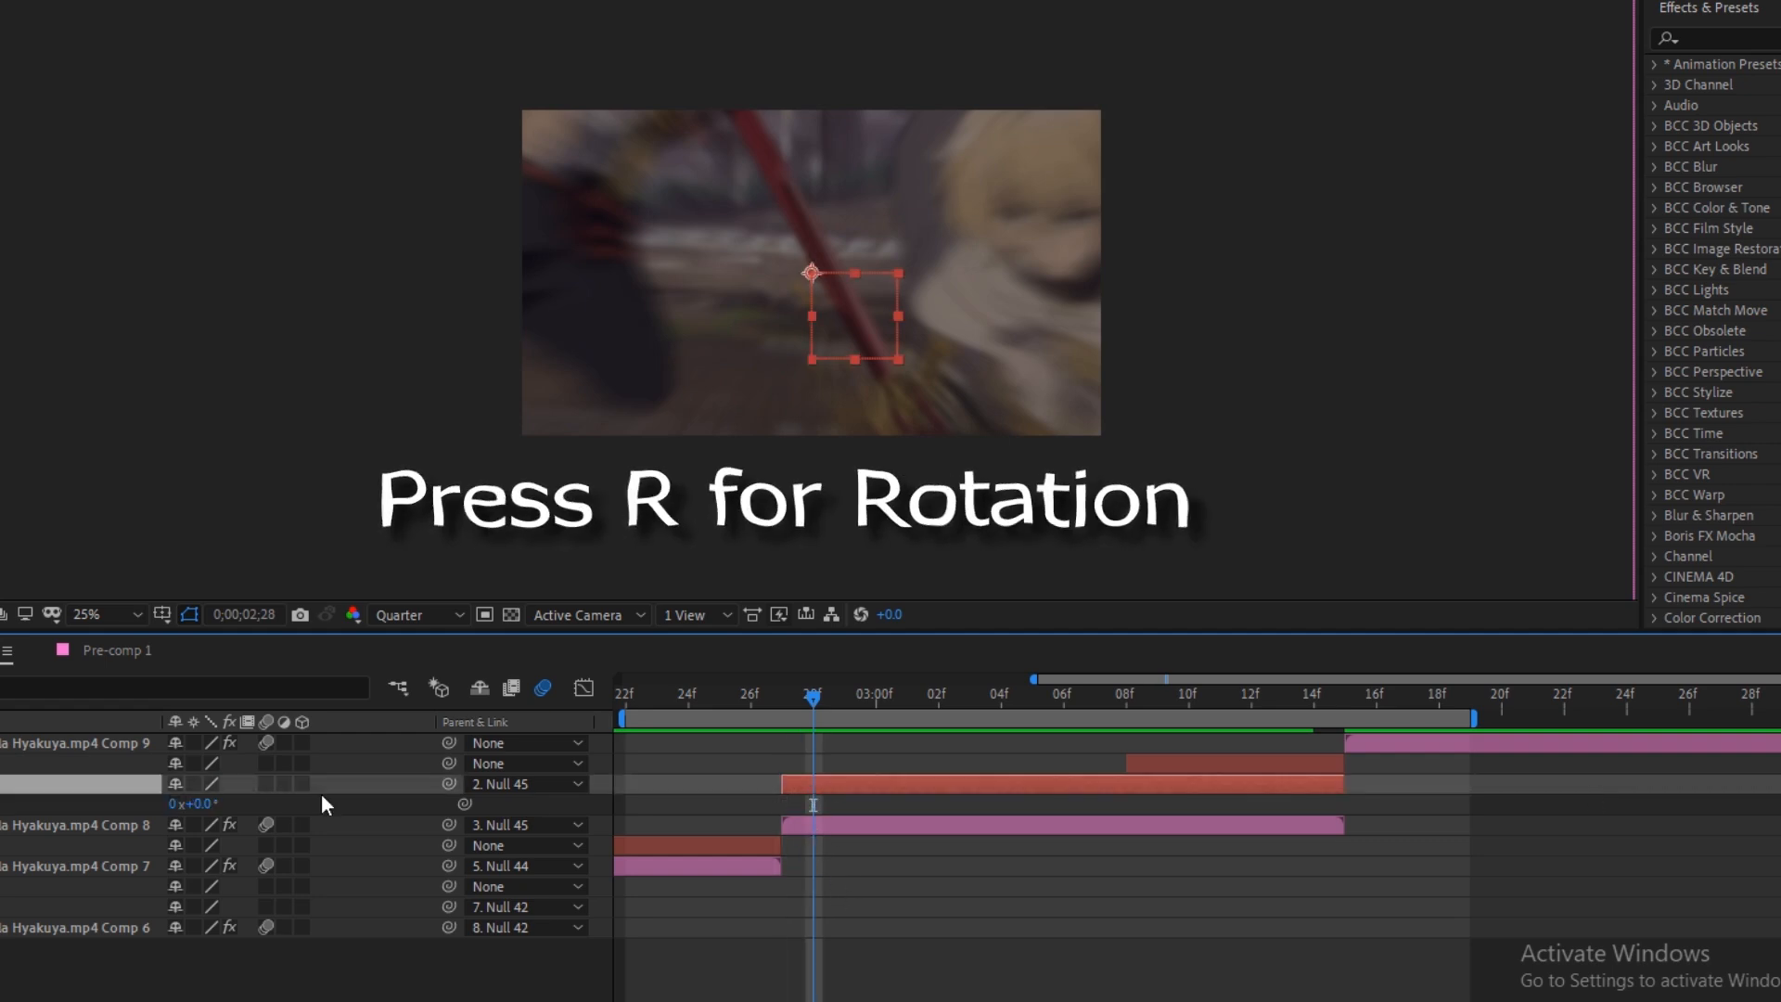
key(shift+s)
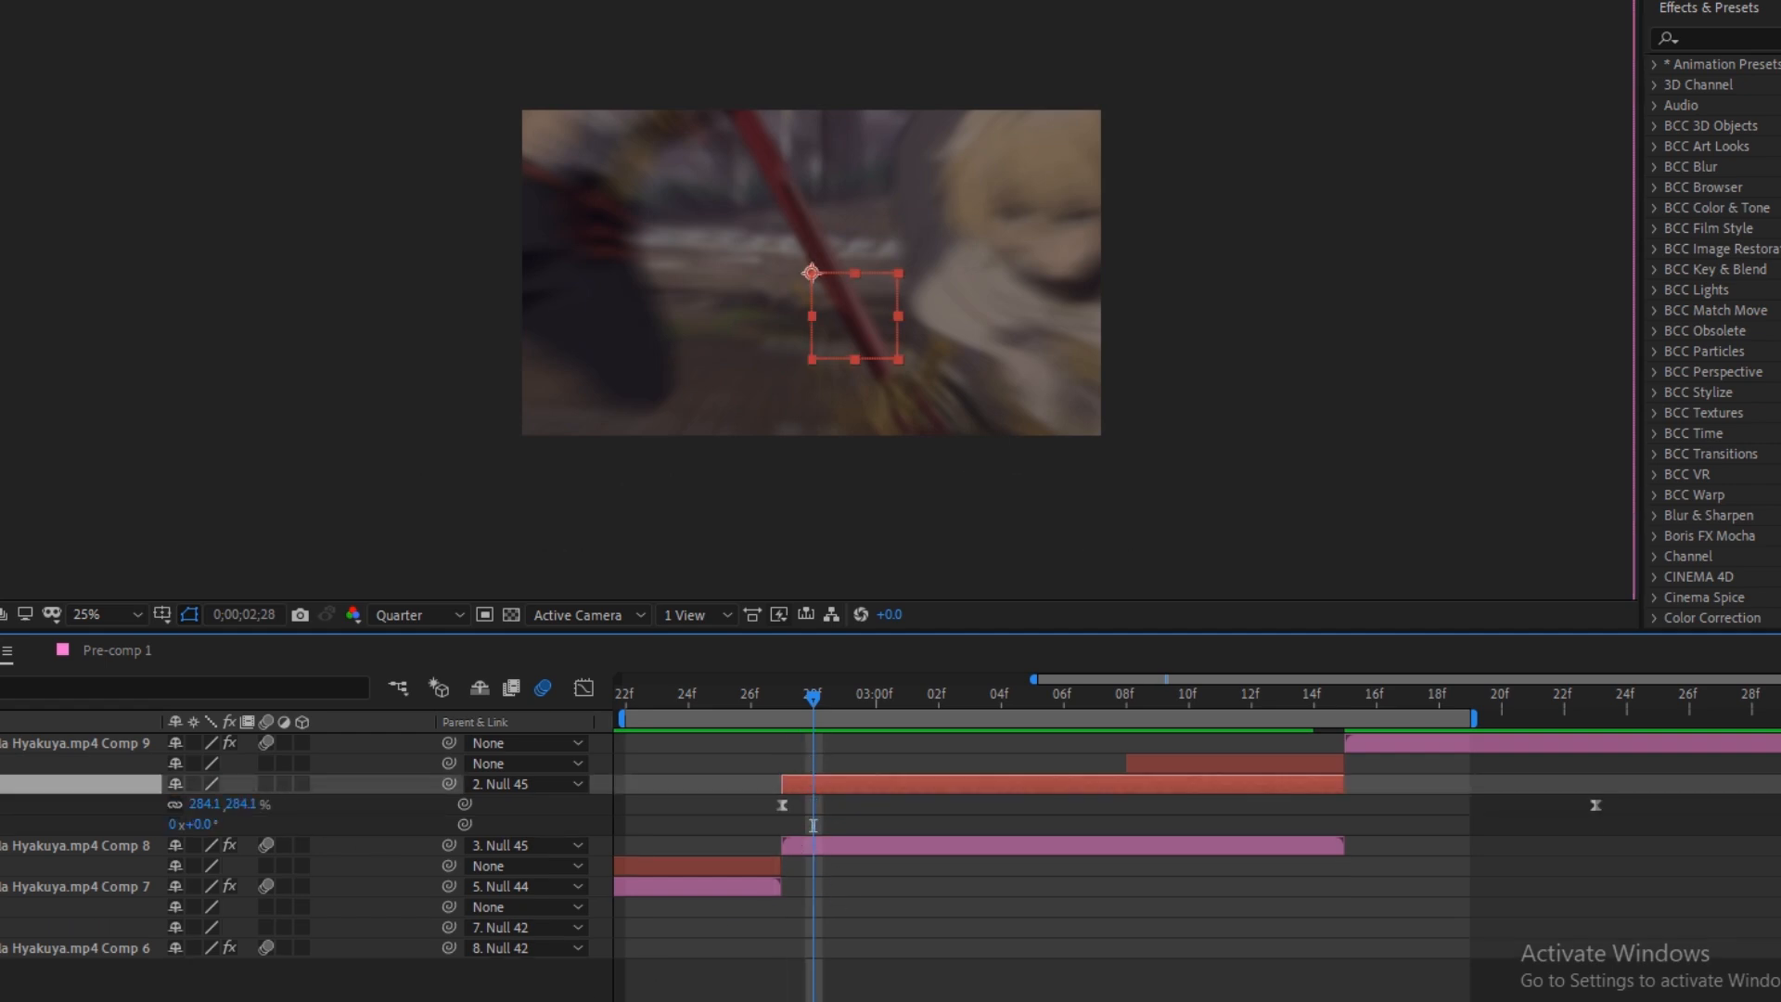
scroll(1018, 930, down, 1)
click(1017, 930)
click(926, 705)
key(alt+shift+r)
drag(928, 696, 1529, 800)
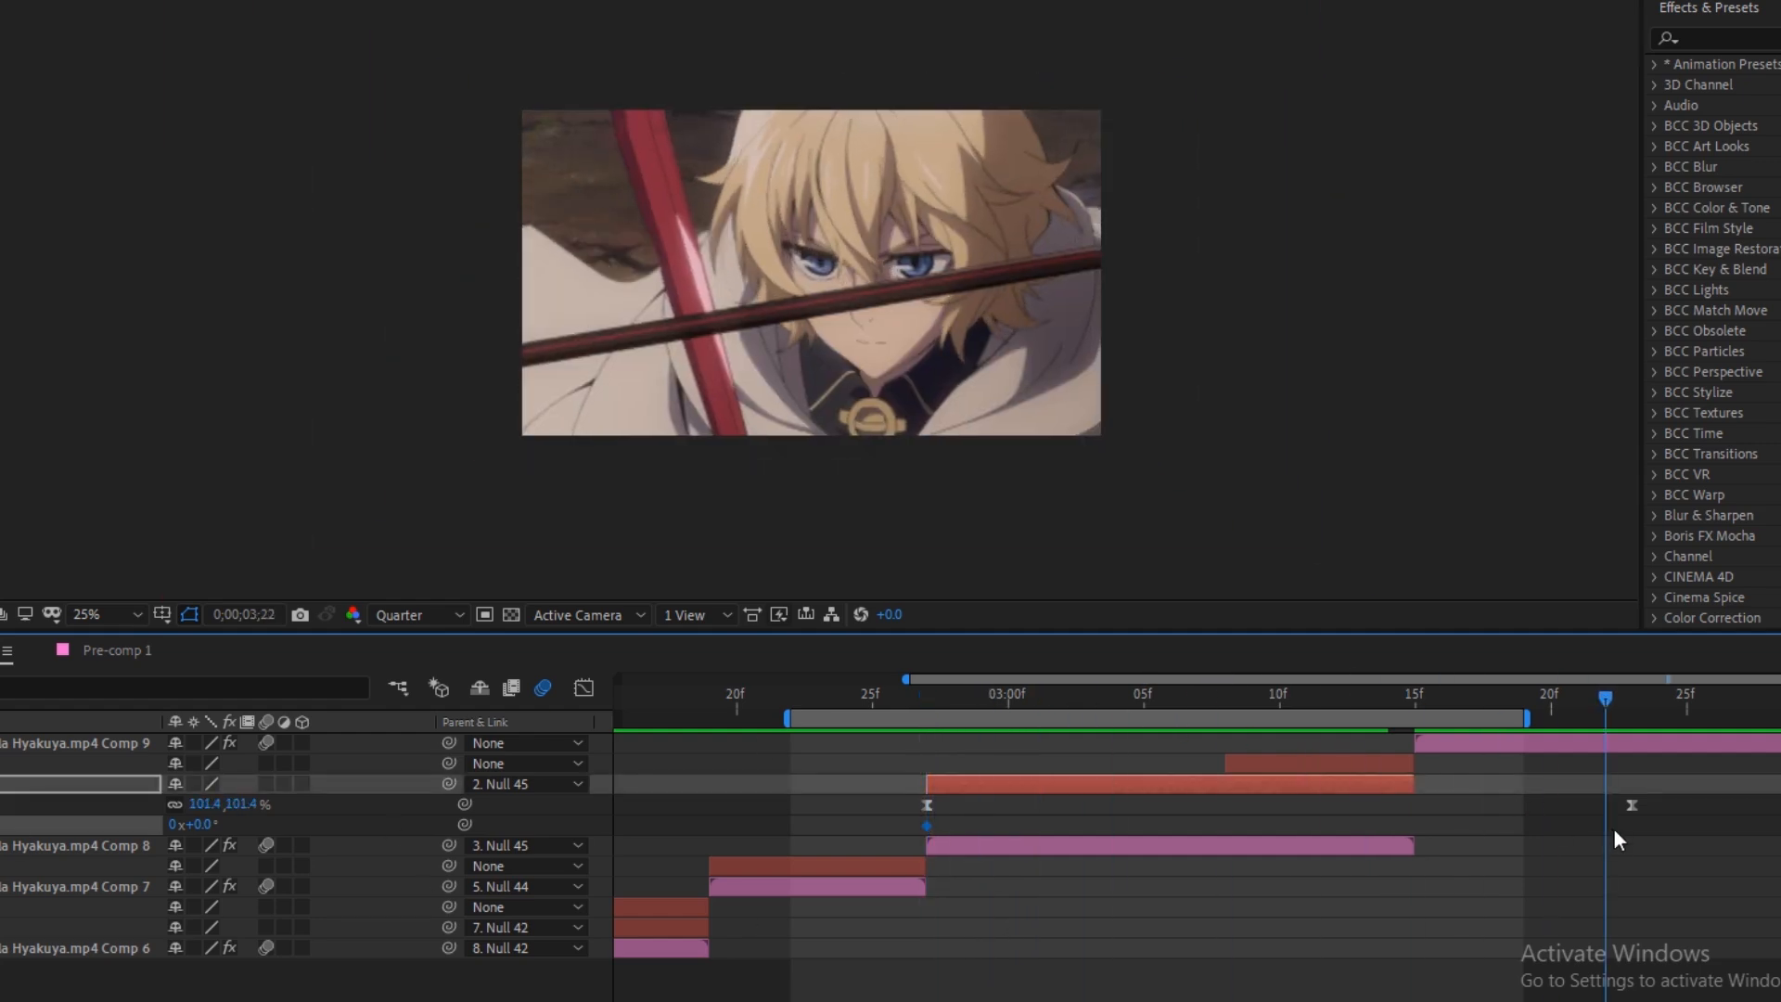
key(Page_Down)
key(ctrl+v)
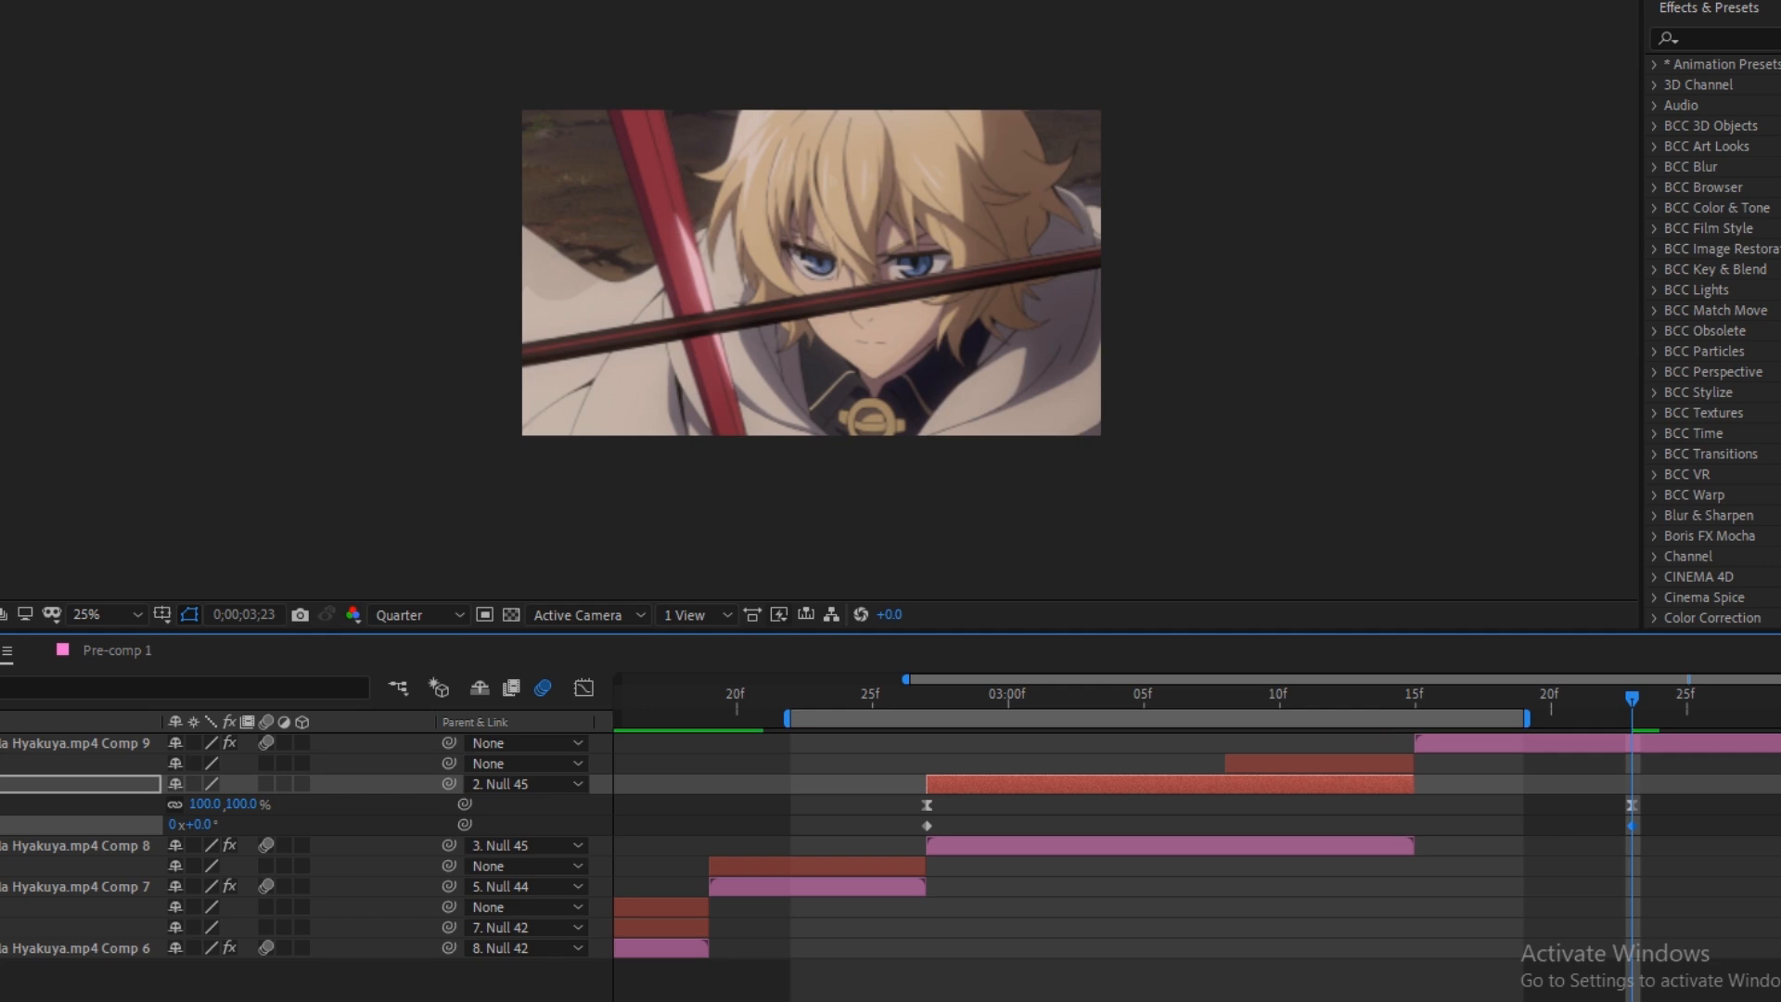
Set the full-length null's Rotation at 0;00;02;27 to -110°
click(933, 699)
click(216, 825)
text(-110)
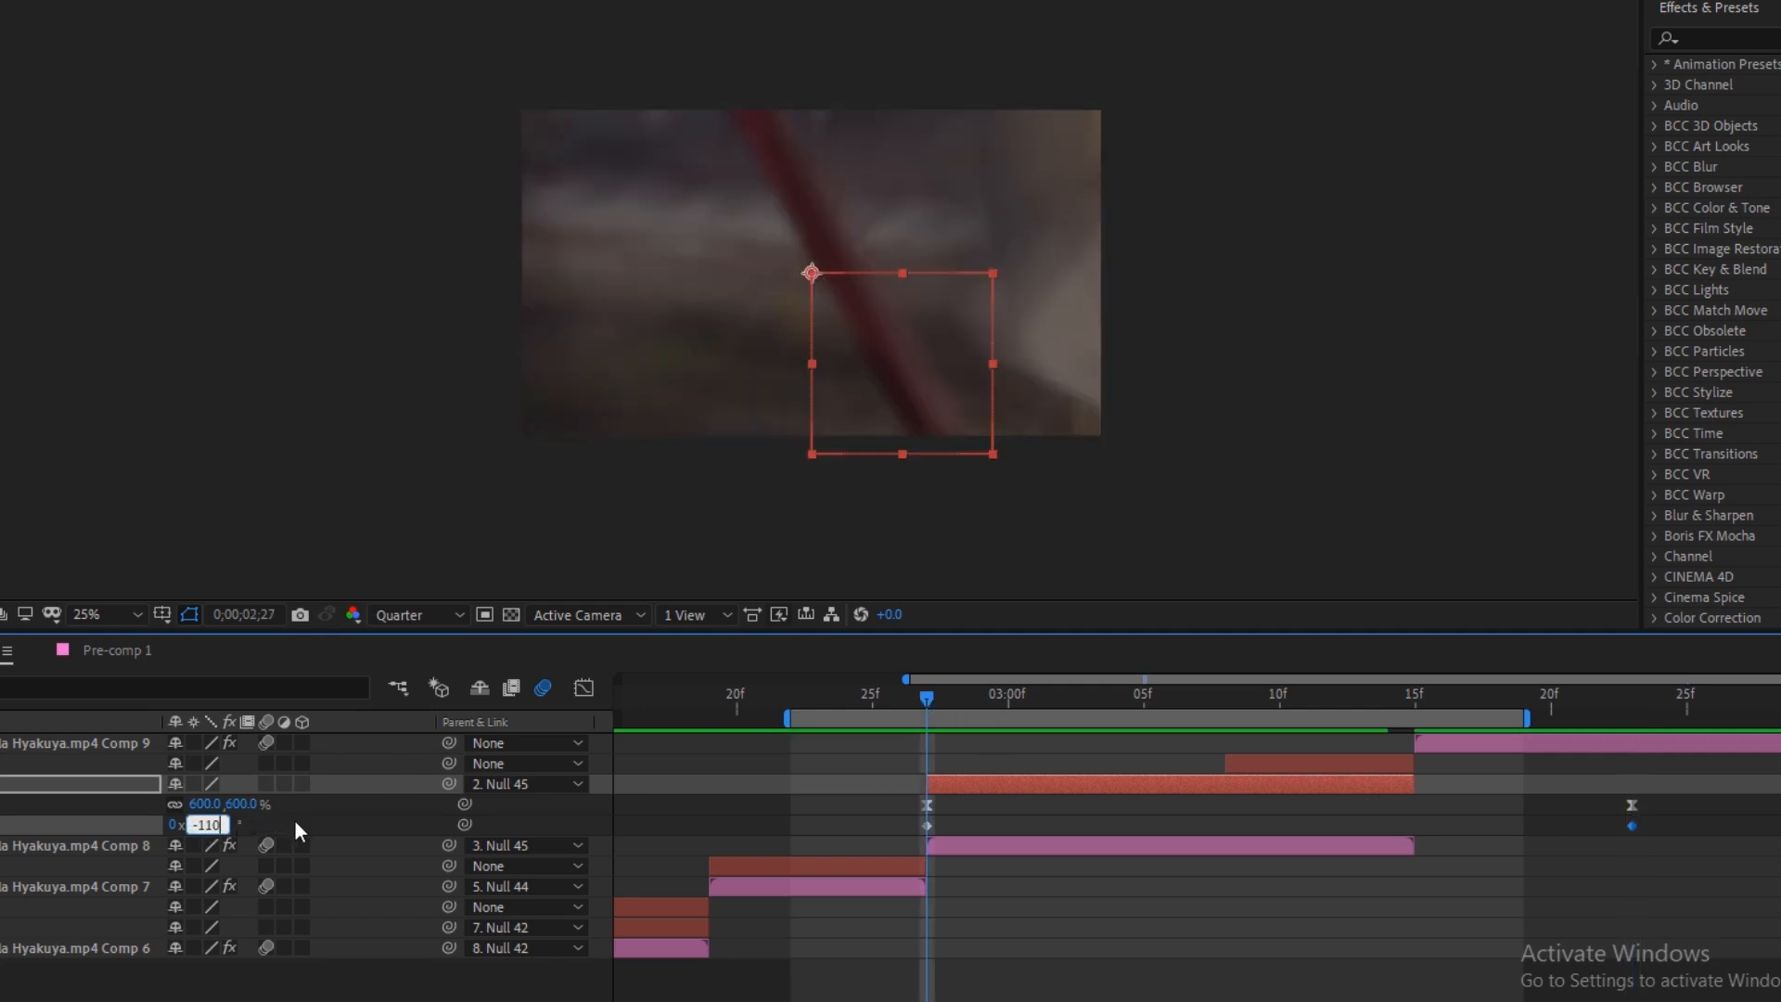
click(1019, 832)
click(55, 784)
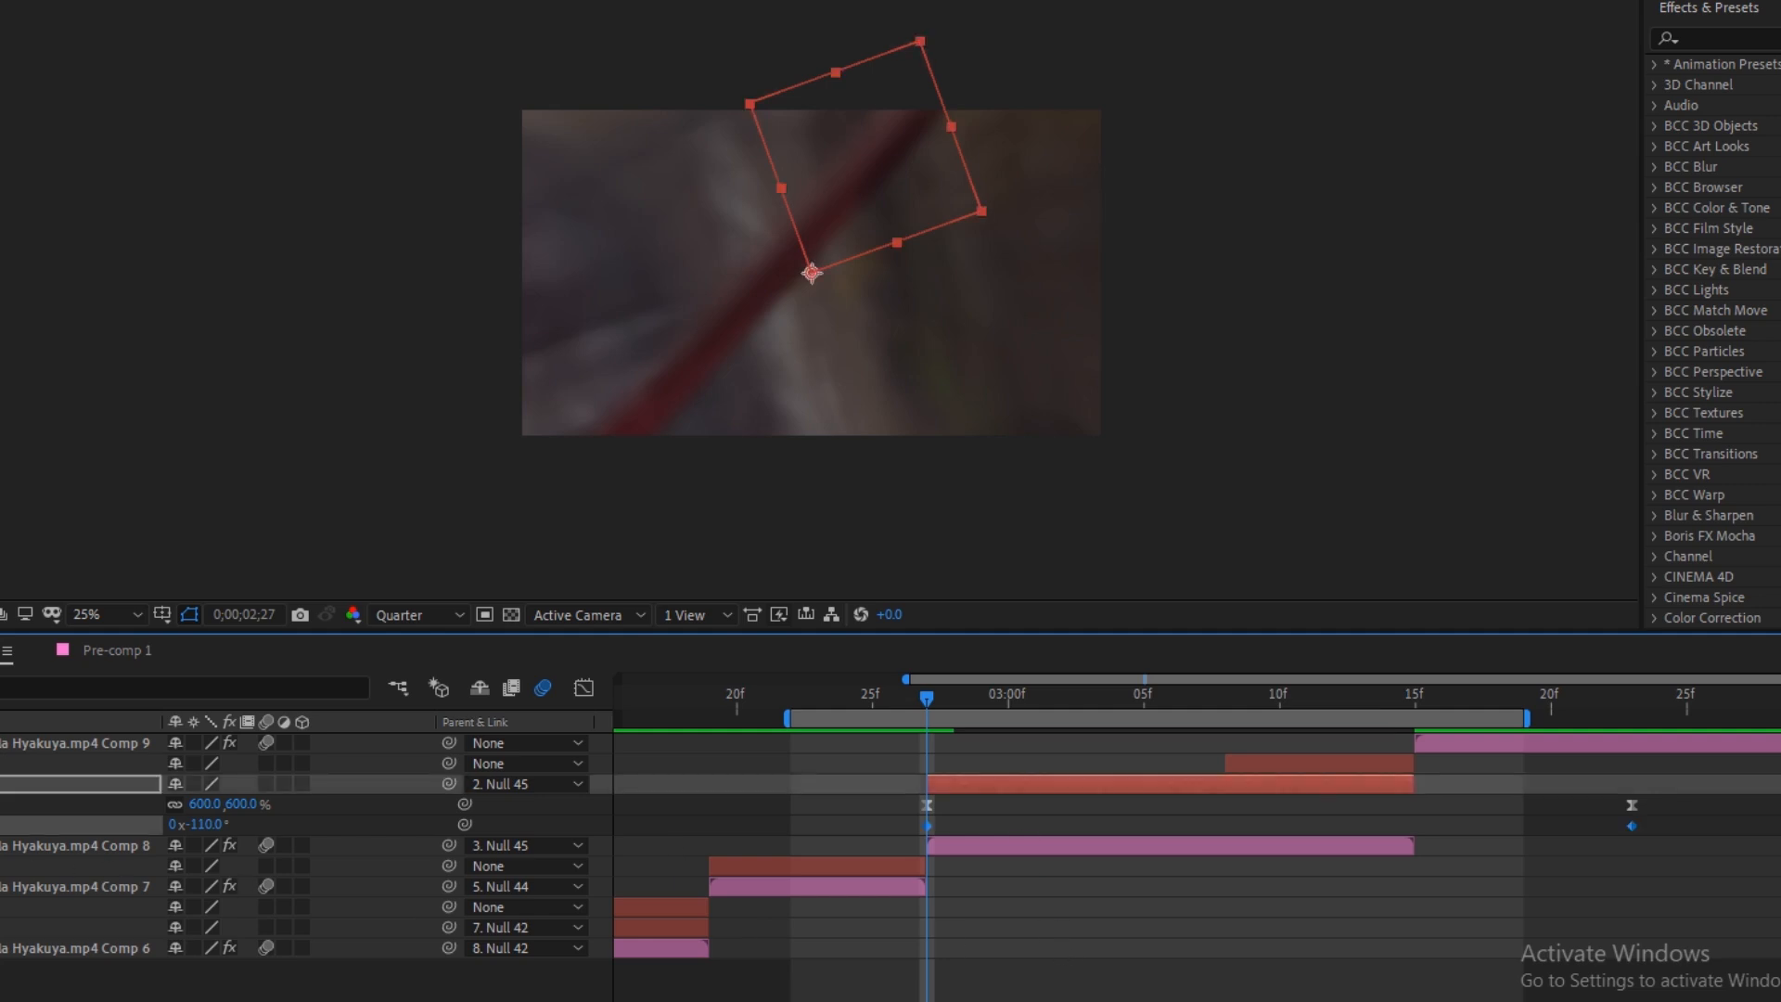
Shape the Rotation value graph with its handles so it rises steeply after 0;00;02;27 and eases out long toward 0;00;03;23
click(583, 687)
click(886, 1000)
drag(847, 914, 612, 995)
scroll(929, 926, up, 4)
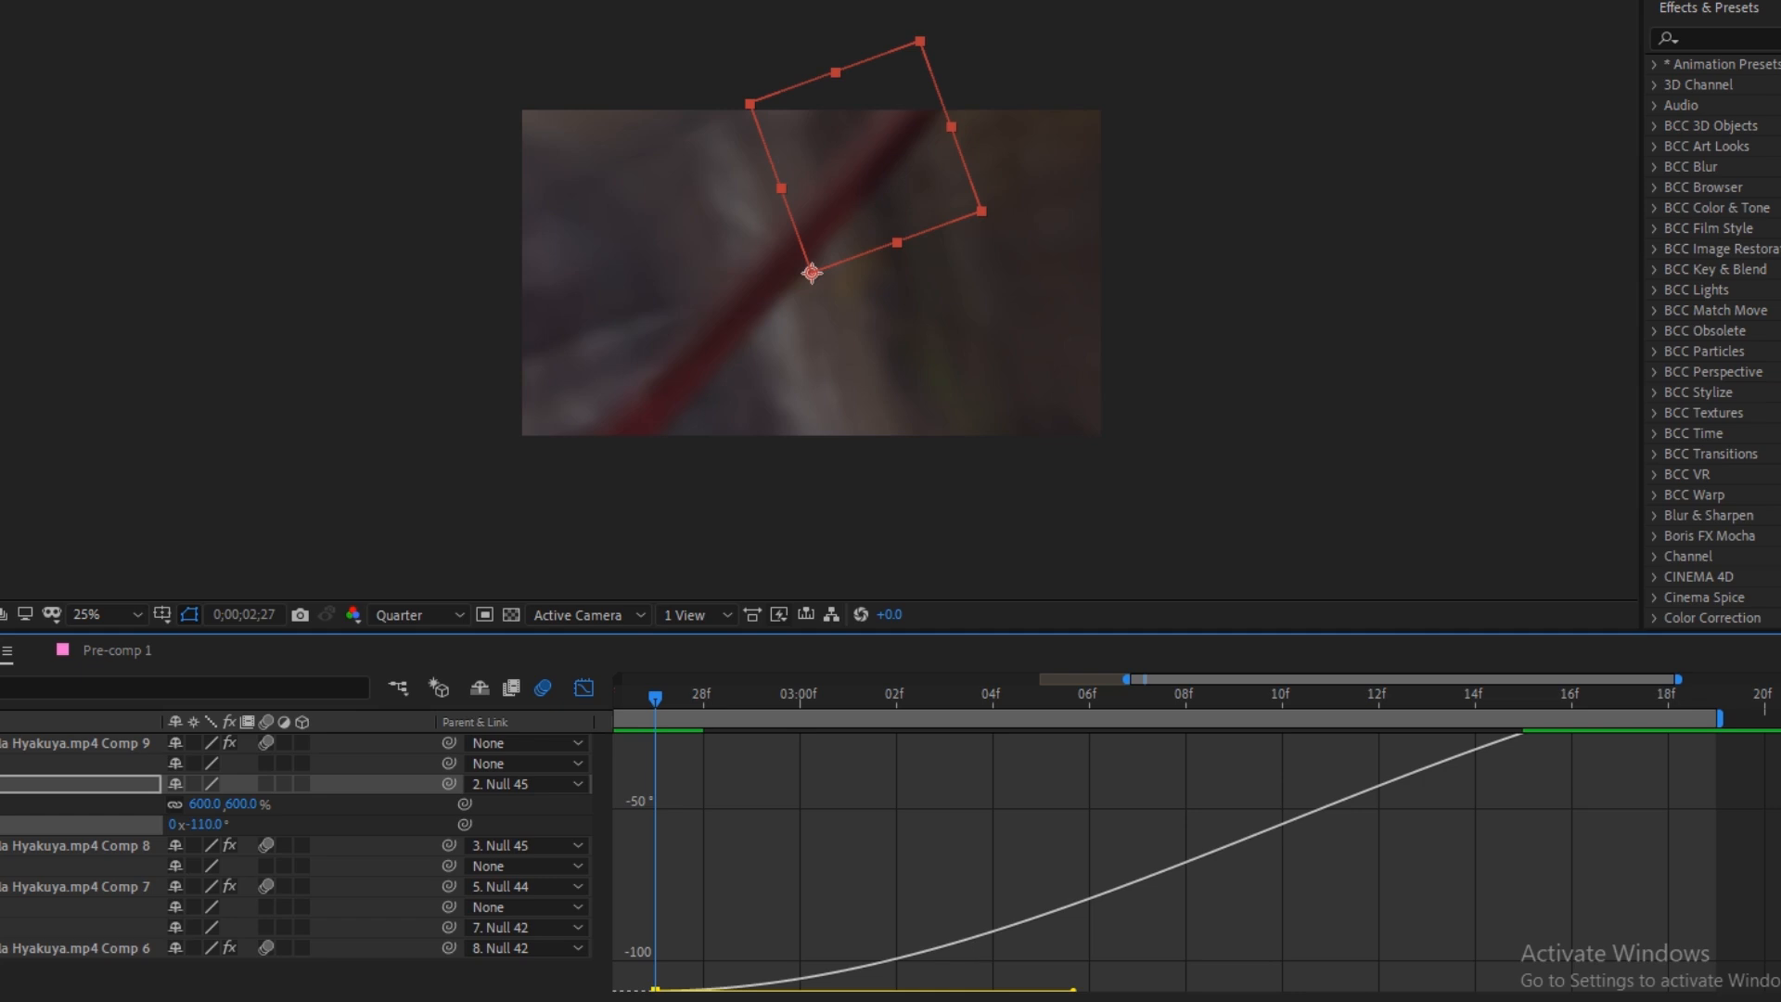
scroll(859, 952, down, 3)
click(859, 952)
drag(1001, 979, 676, 761)
drag(1290, 755, 754, 763)
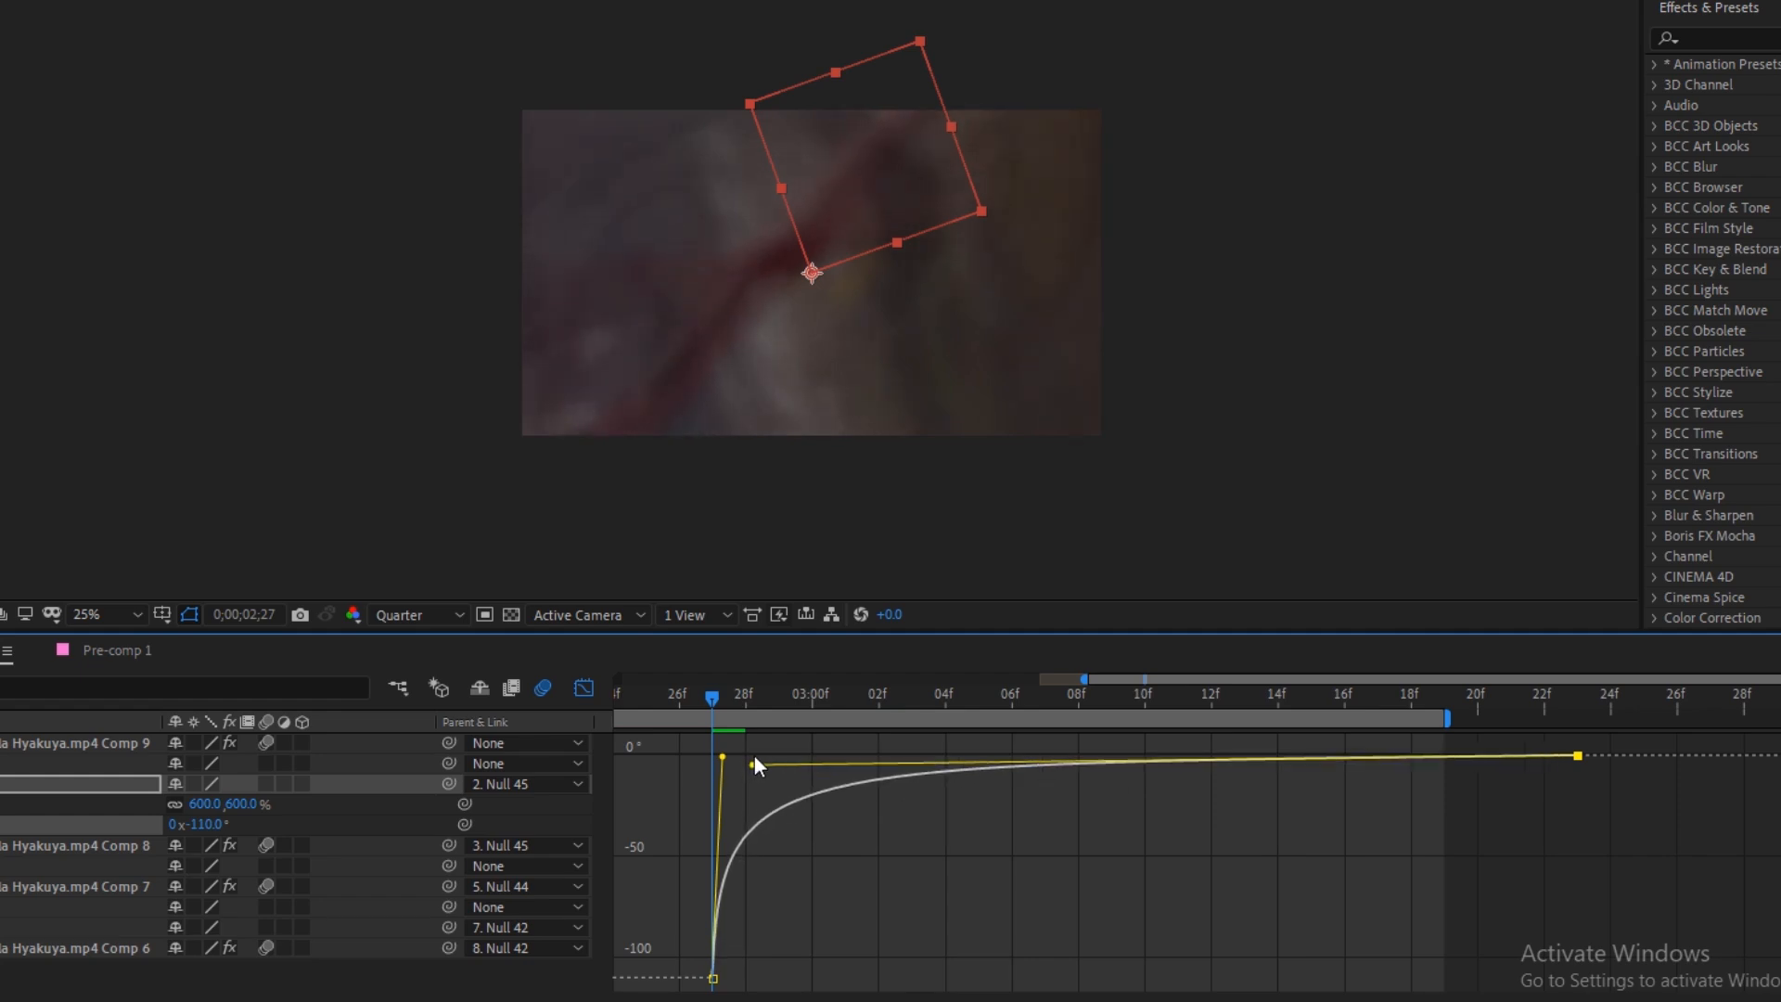
Preview the rotating zoom transition and leave the Graph Editor
key(space)
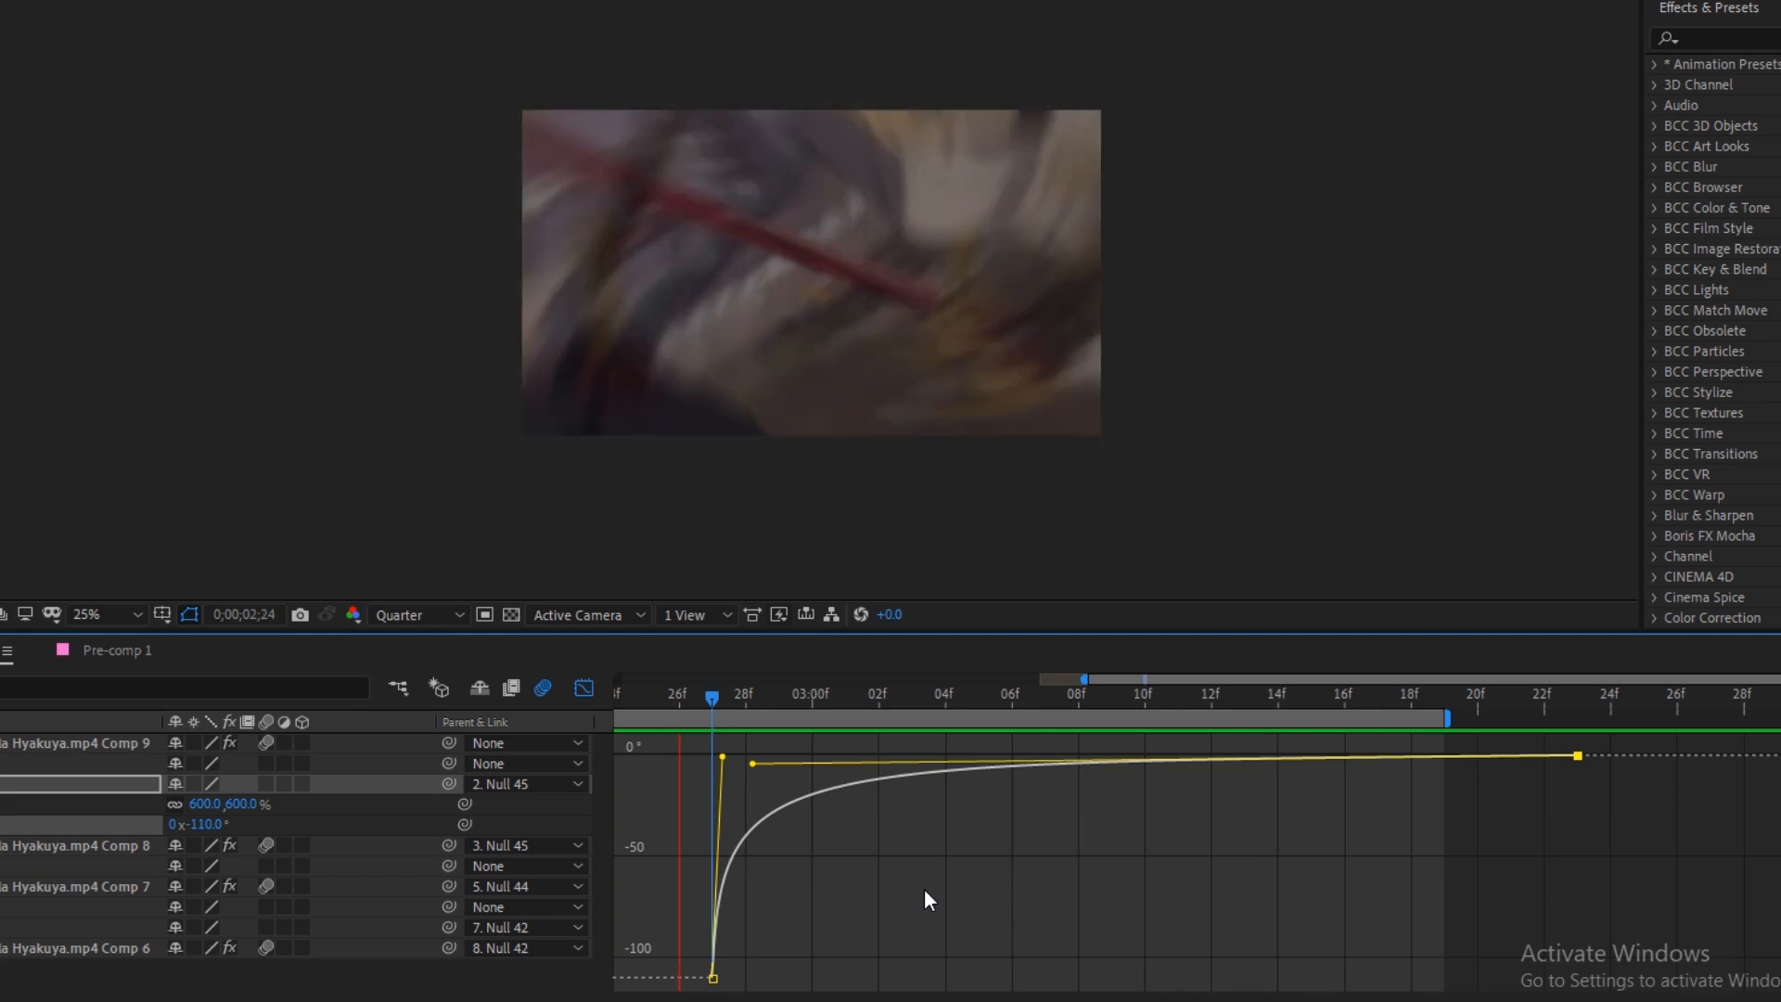
key(space)
click(581, 690)
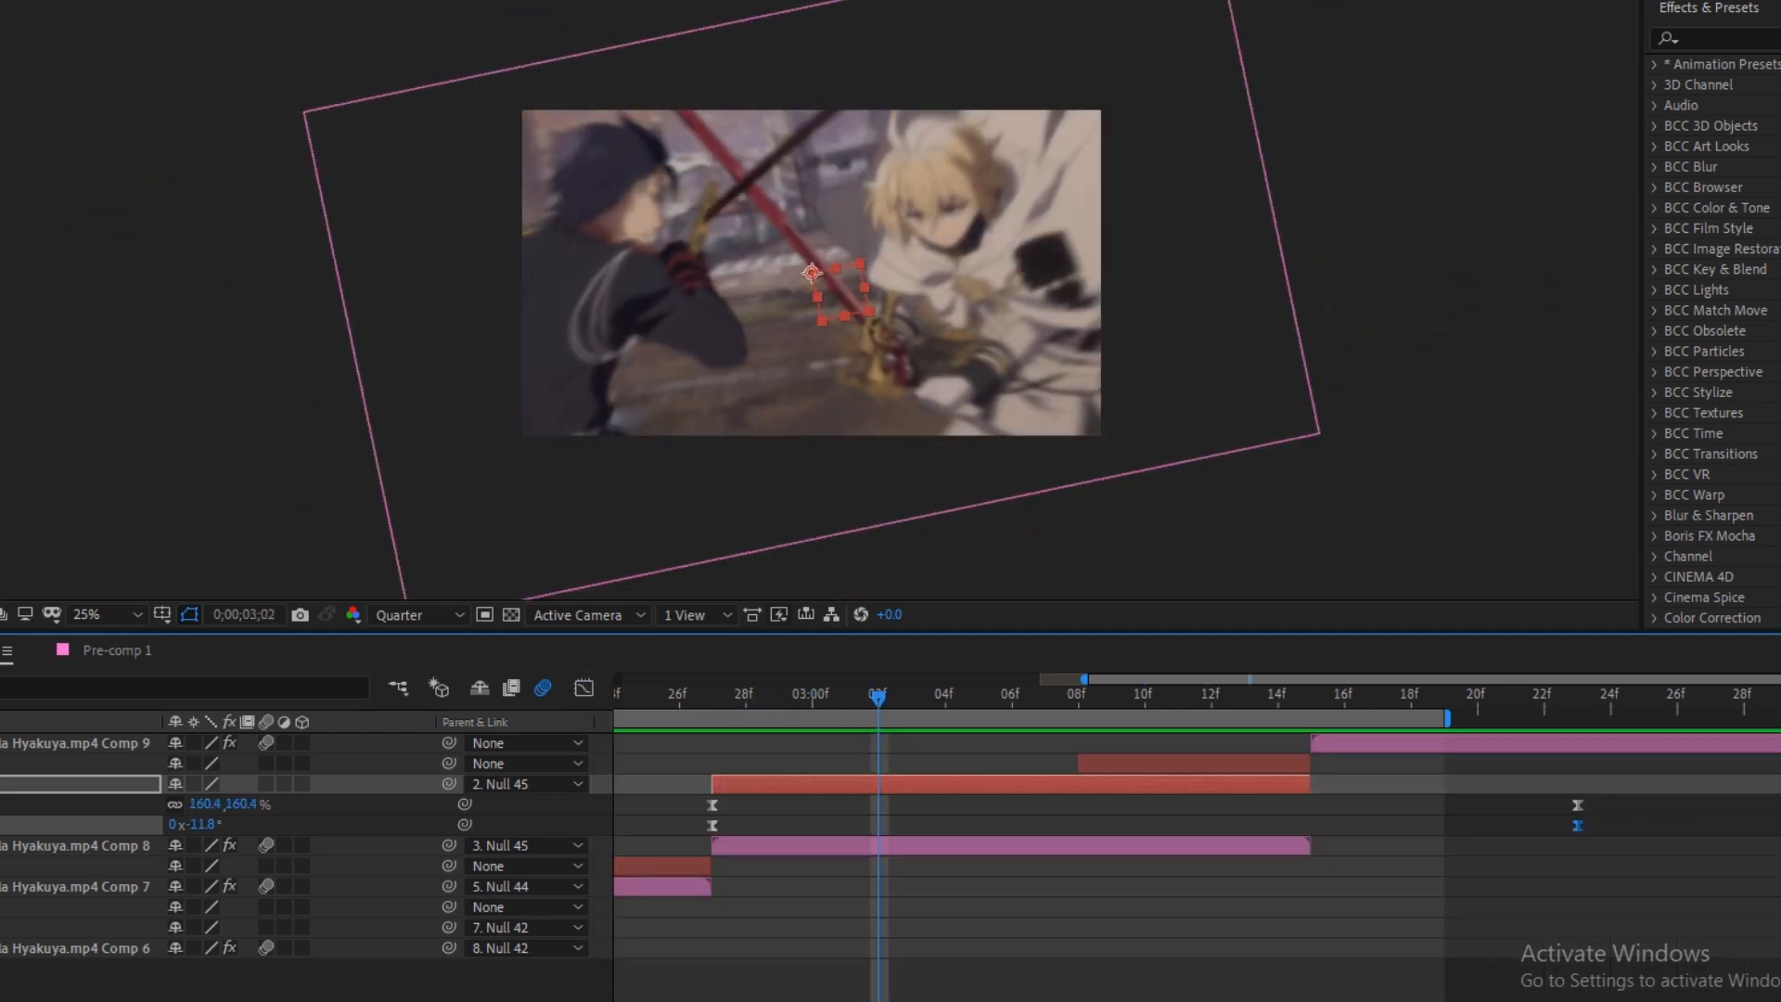
Keyframe the short upper null's Scale at 0;00;03;08, 0;00;03;15 and 0;00;03;14
scroll(1272, 965, up, 3)
click(1371, 696)
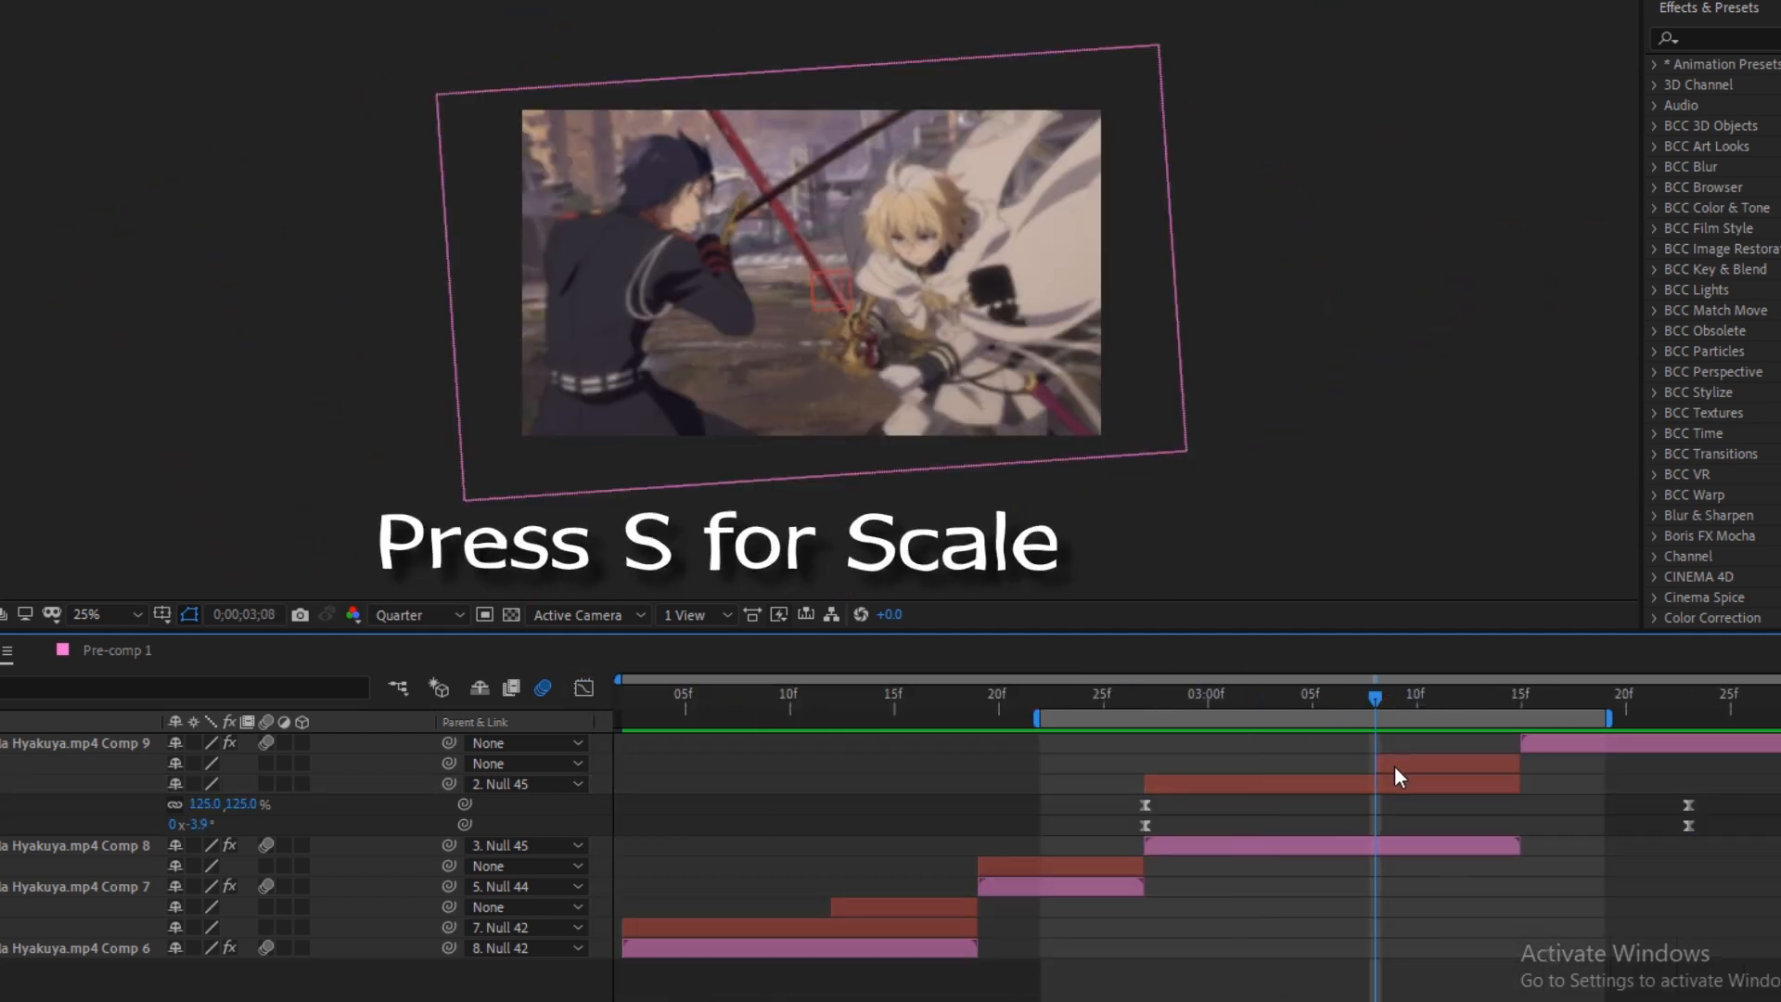
click(1394, 765)
key(s)
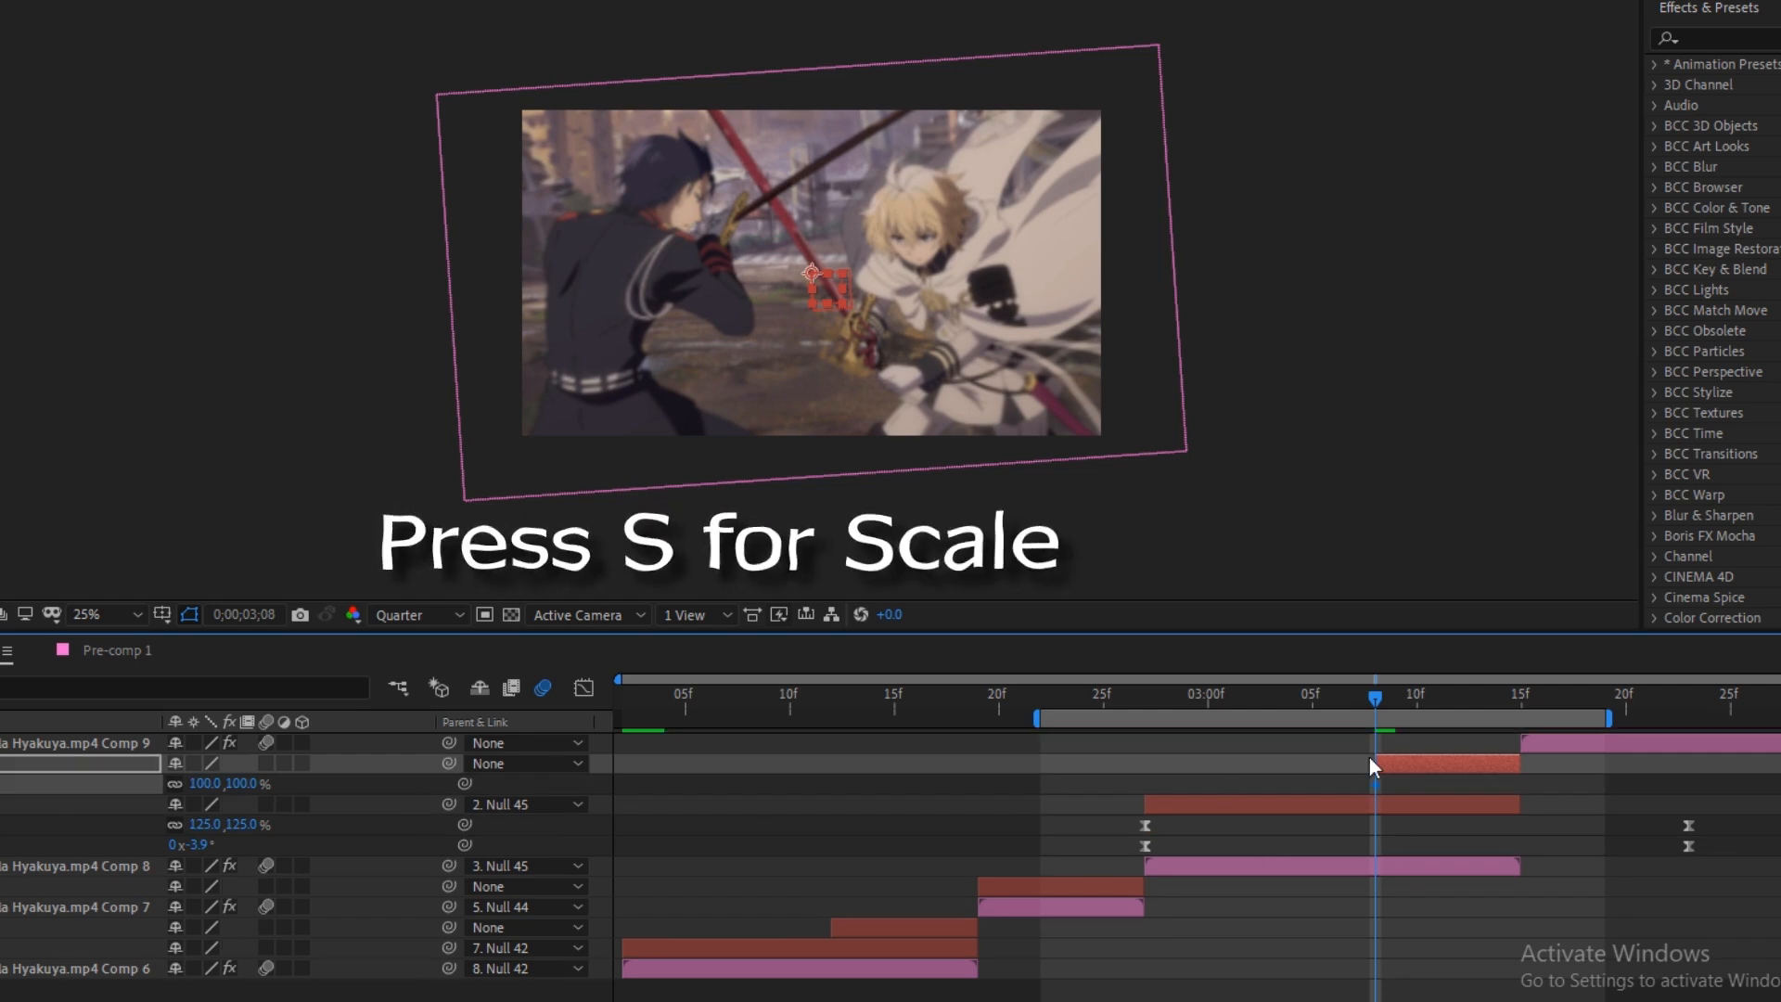
click(1517, 697)
key(alt+shift+s)
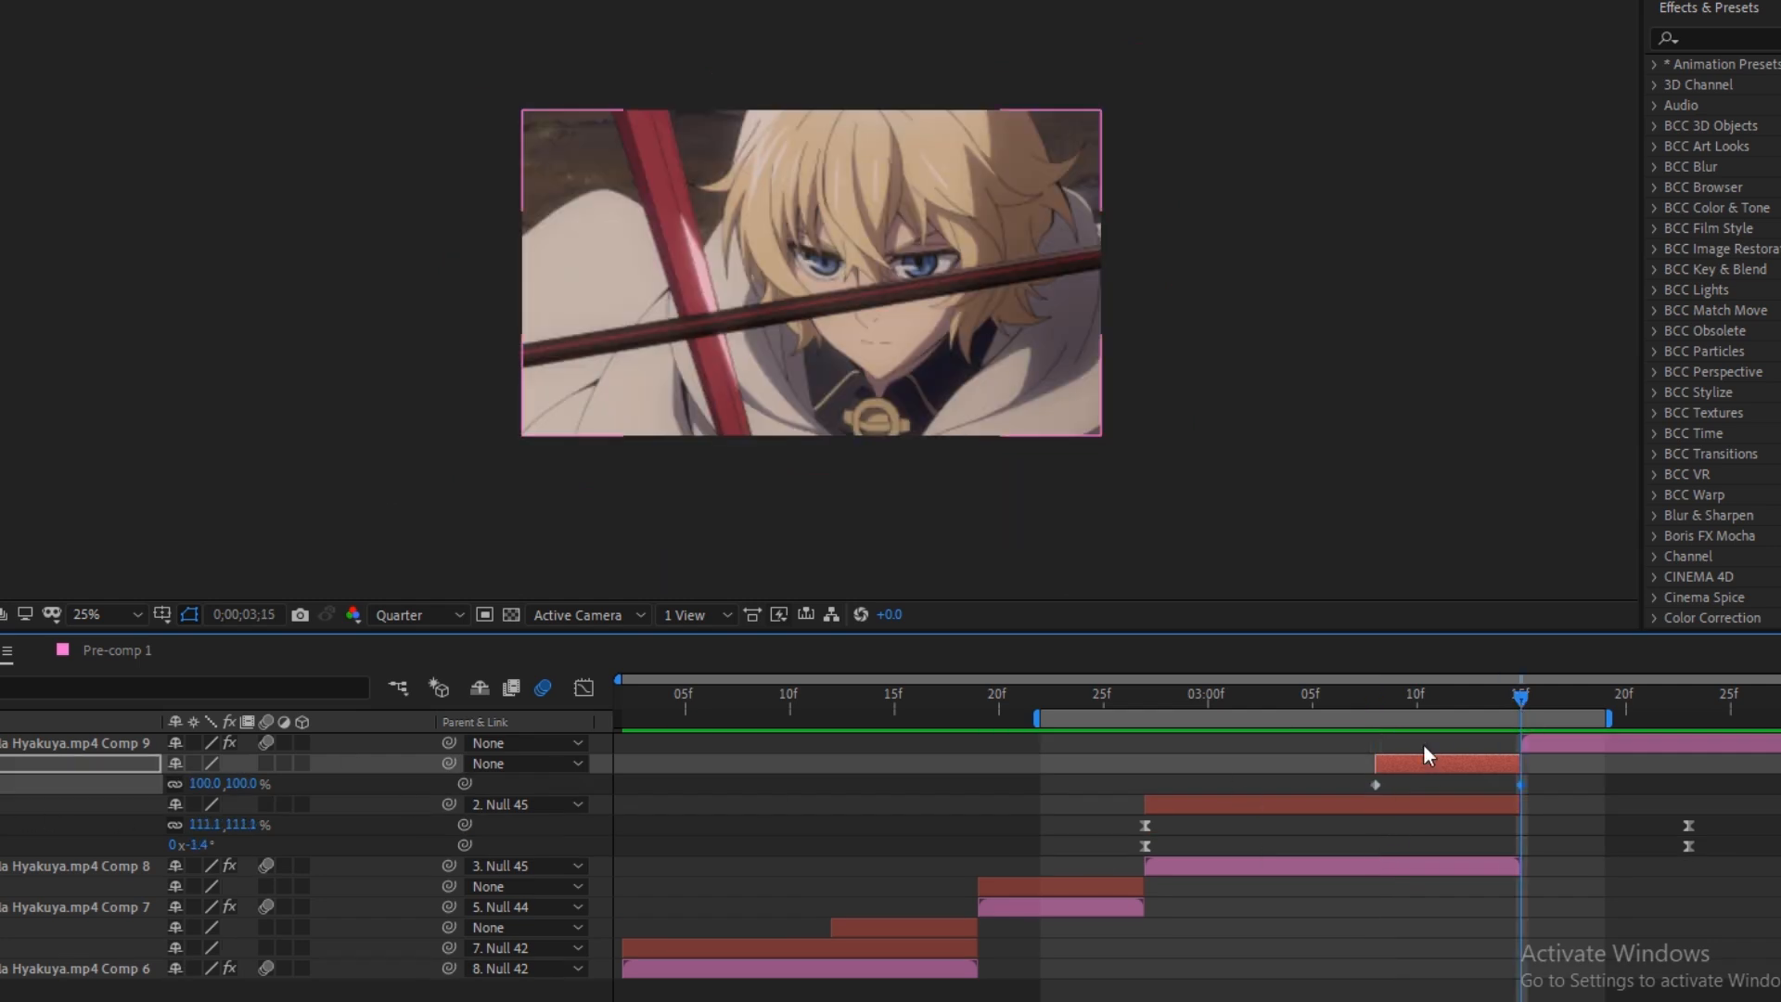
click(1502, 701)
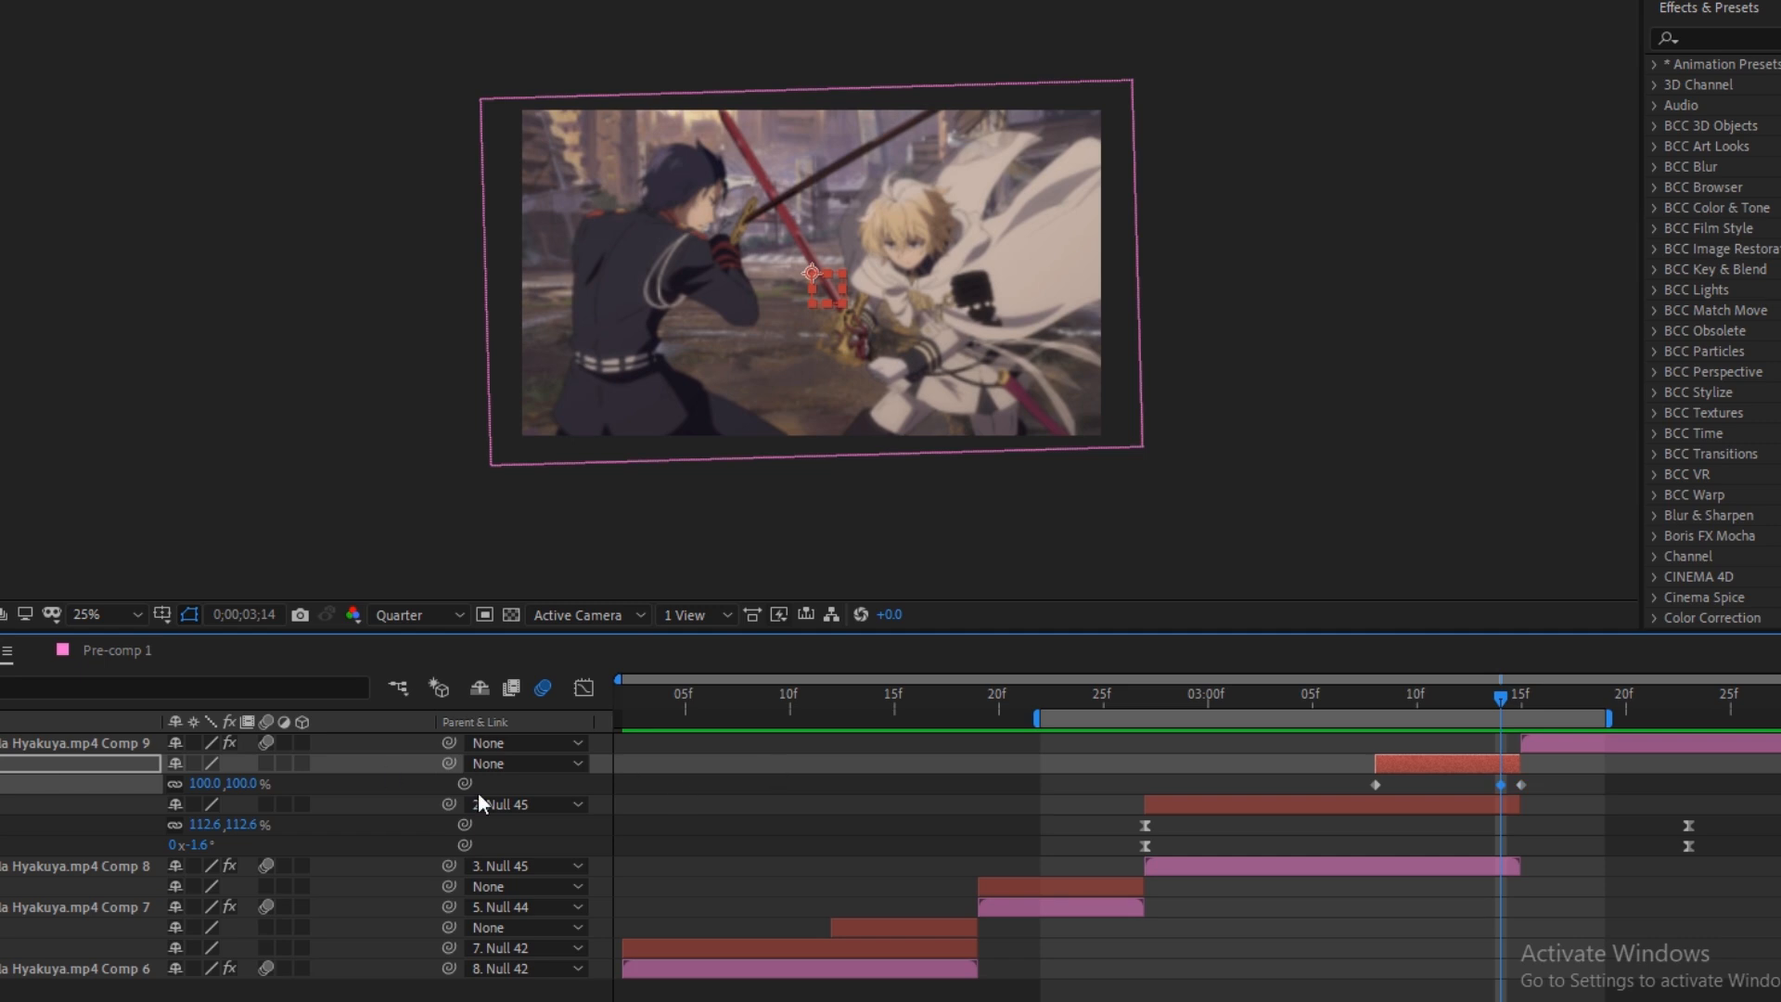
Move the short upper null's anchor point onto the blond character's face at 0;00;03;08
click(276, 789)
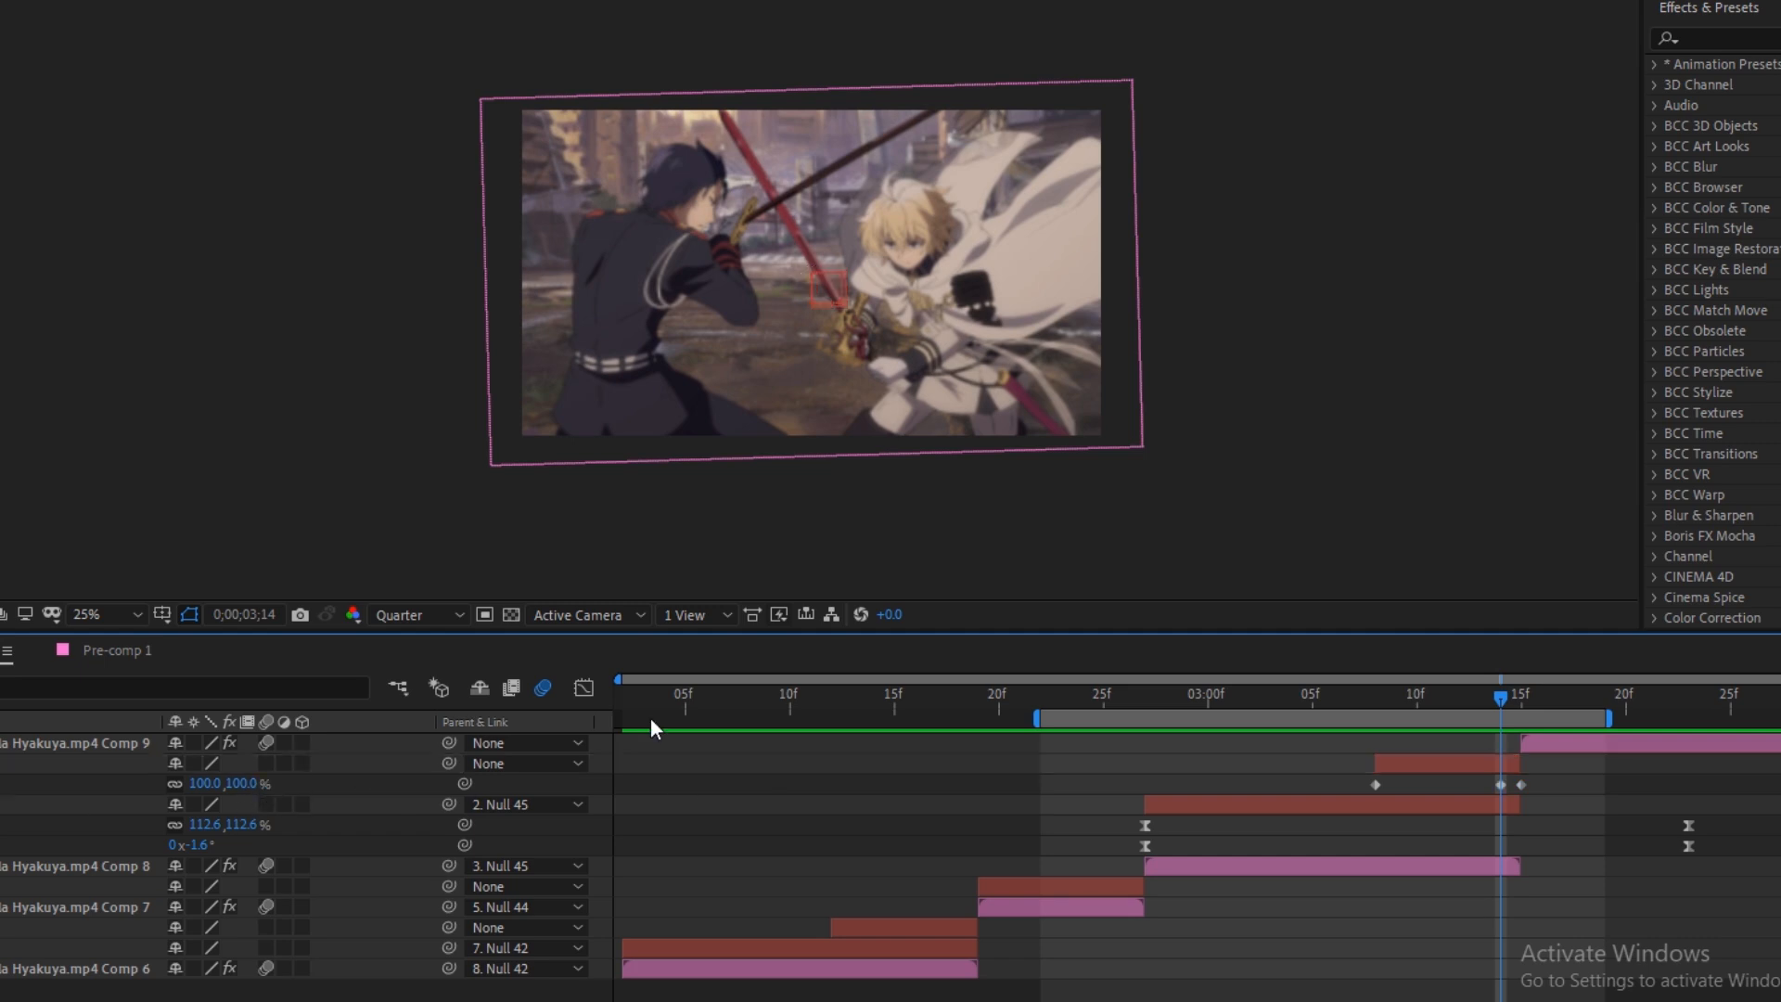
click(1356, 700)
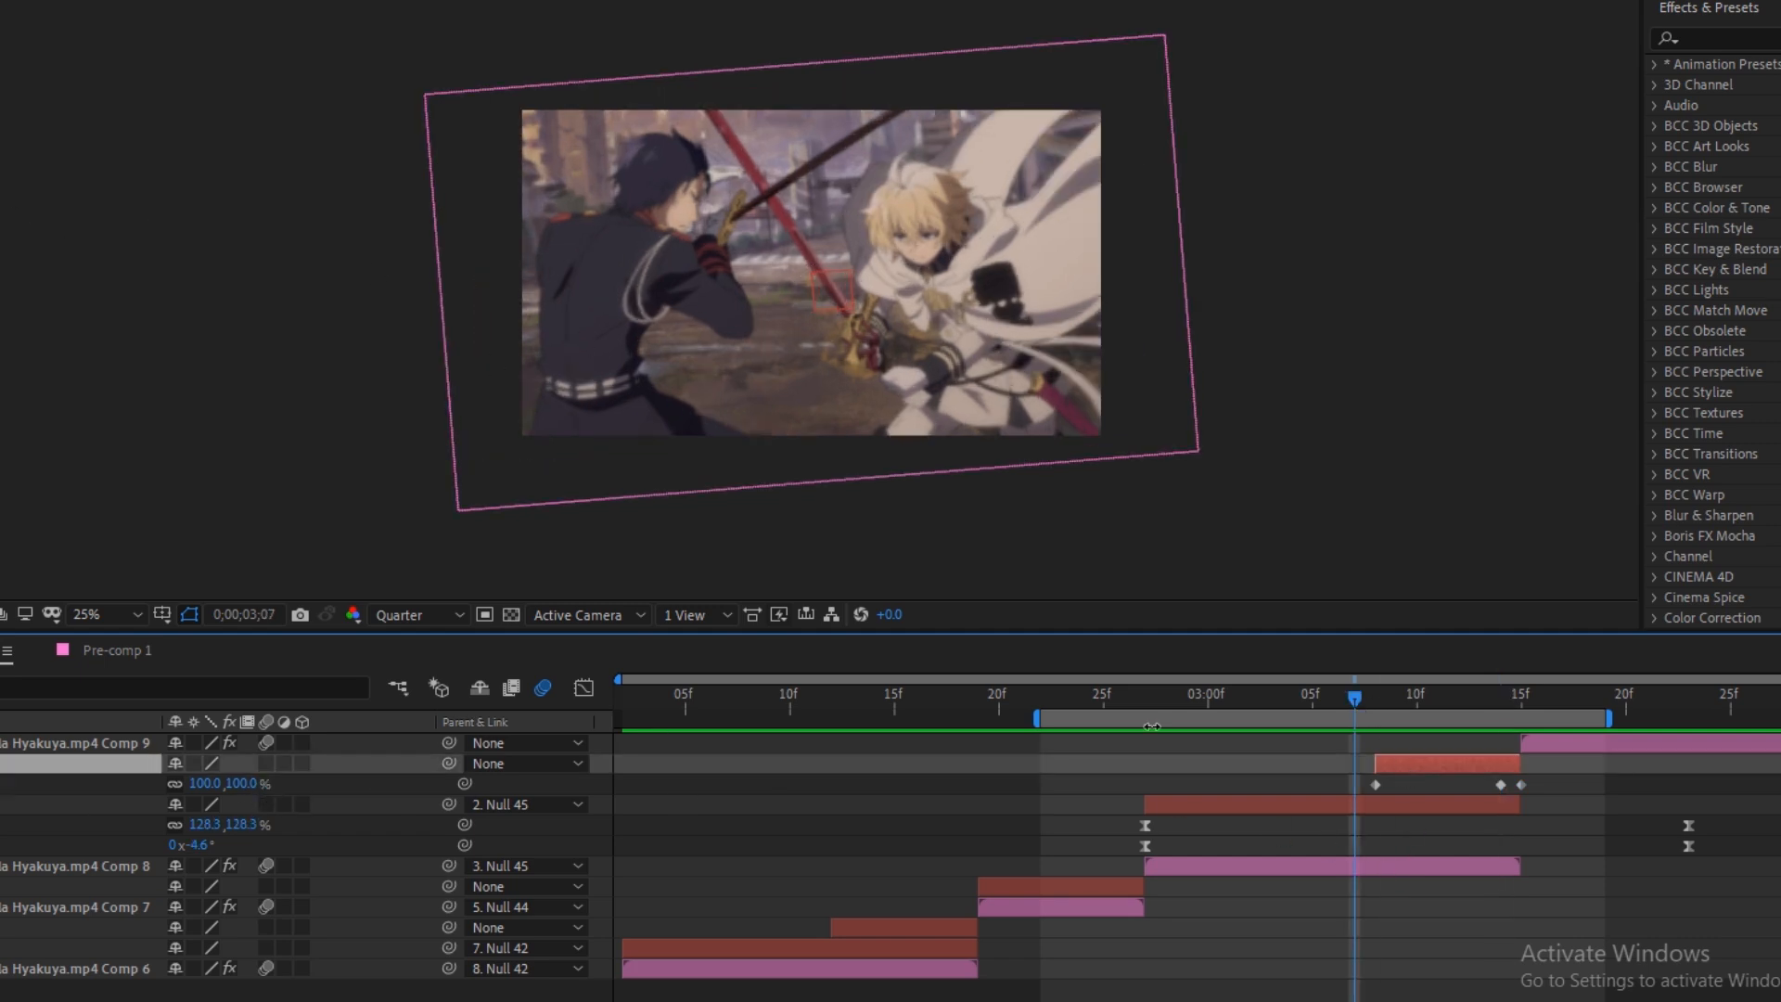
click(1379, 699)
key(y)
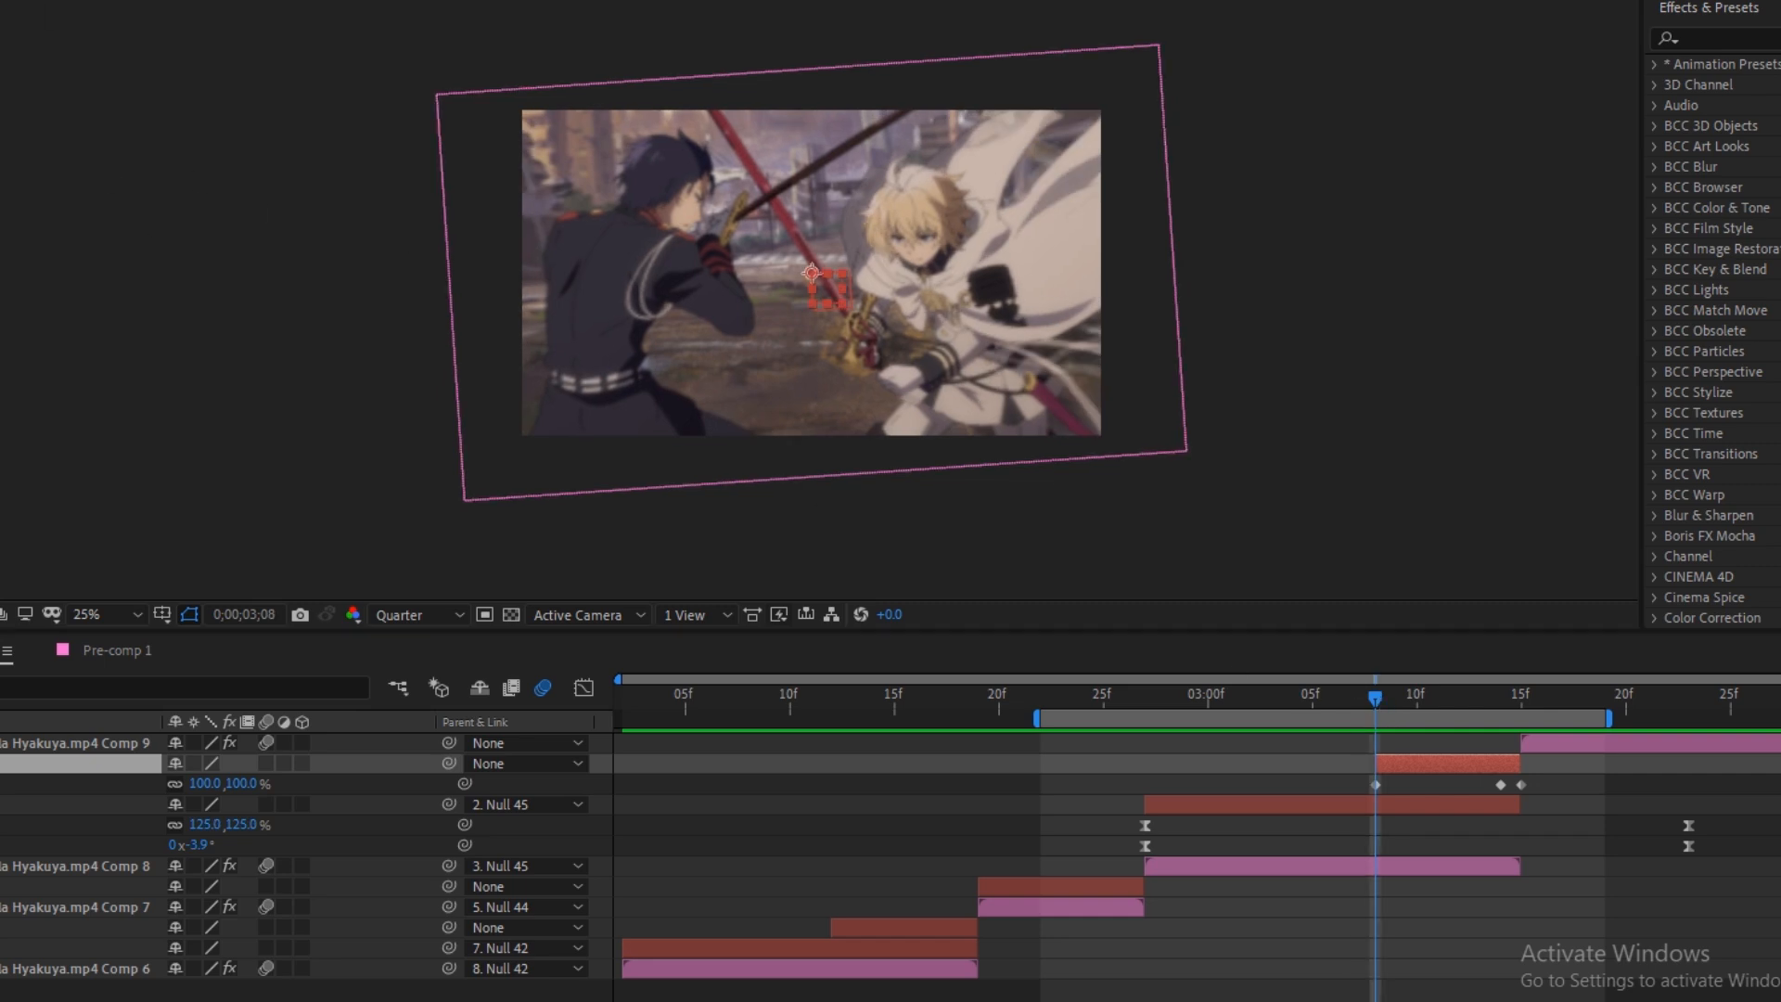
drag(812, 273, 916, 232)
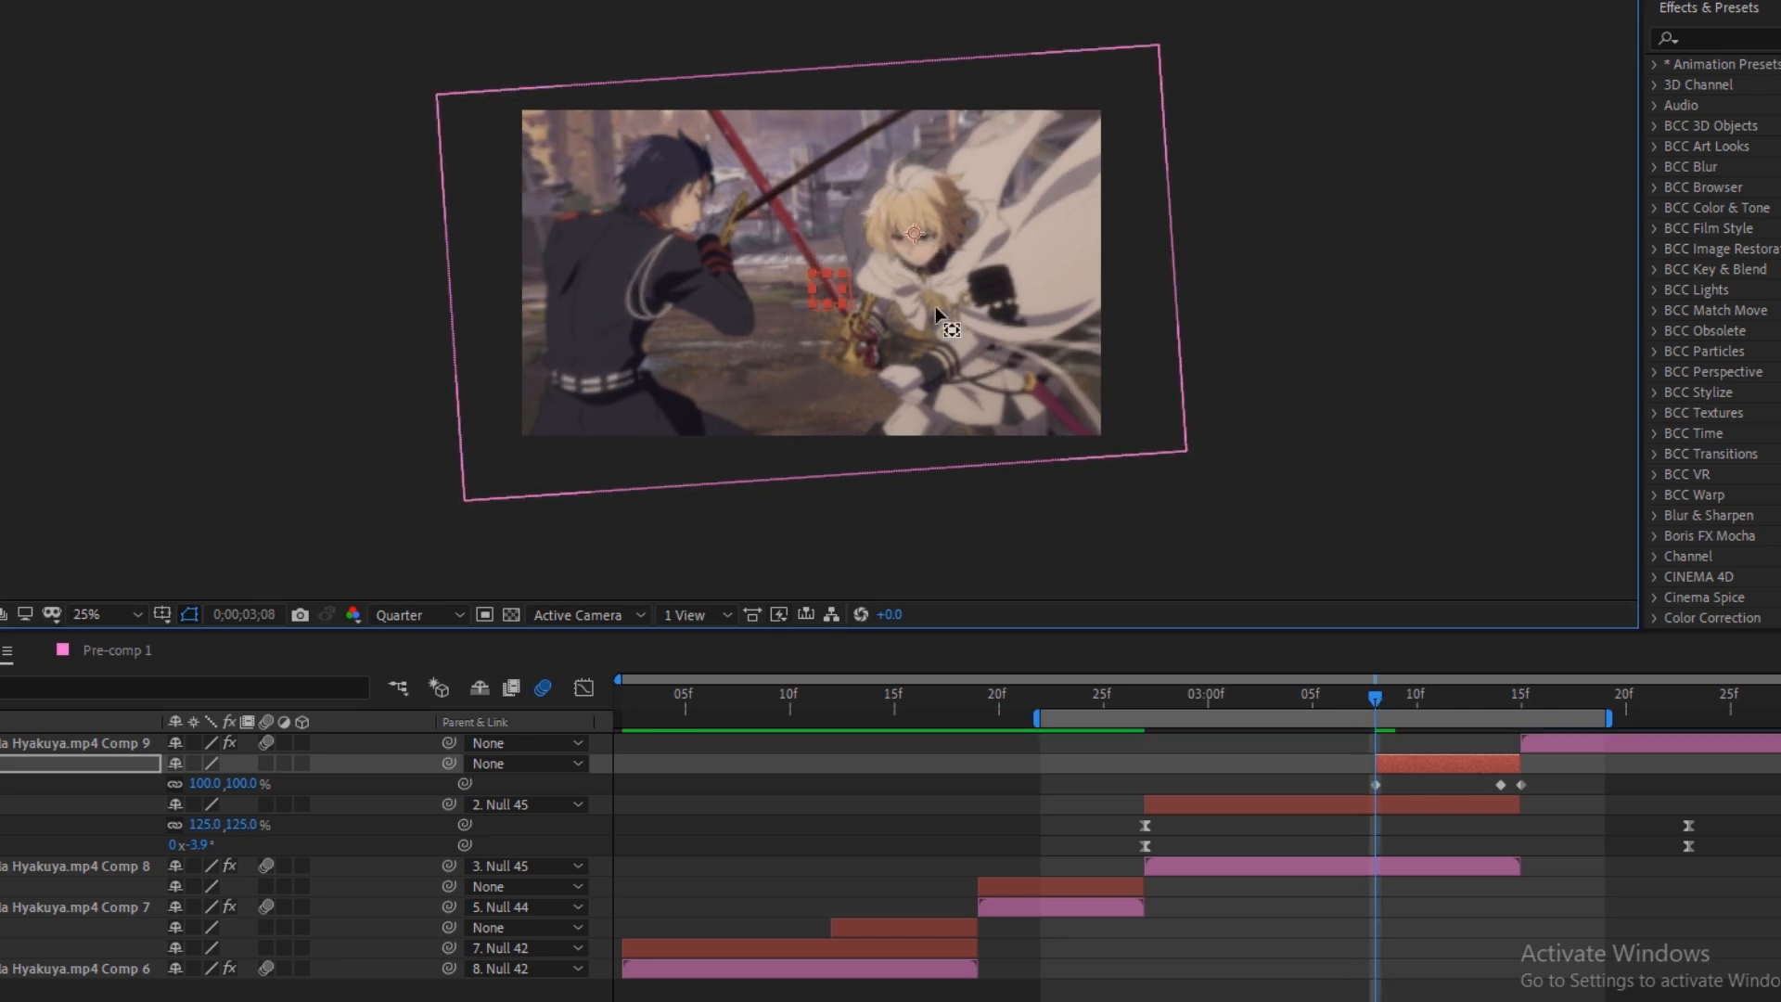
Set the short upper null's Scale at 0;00;03;14 to 555%
click(1488, 720)
key(space)
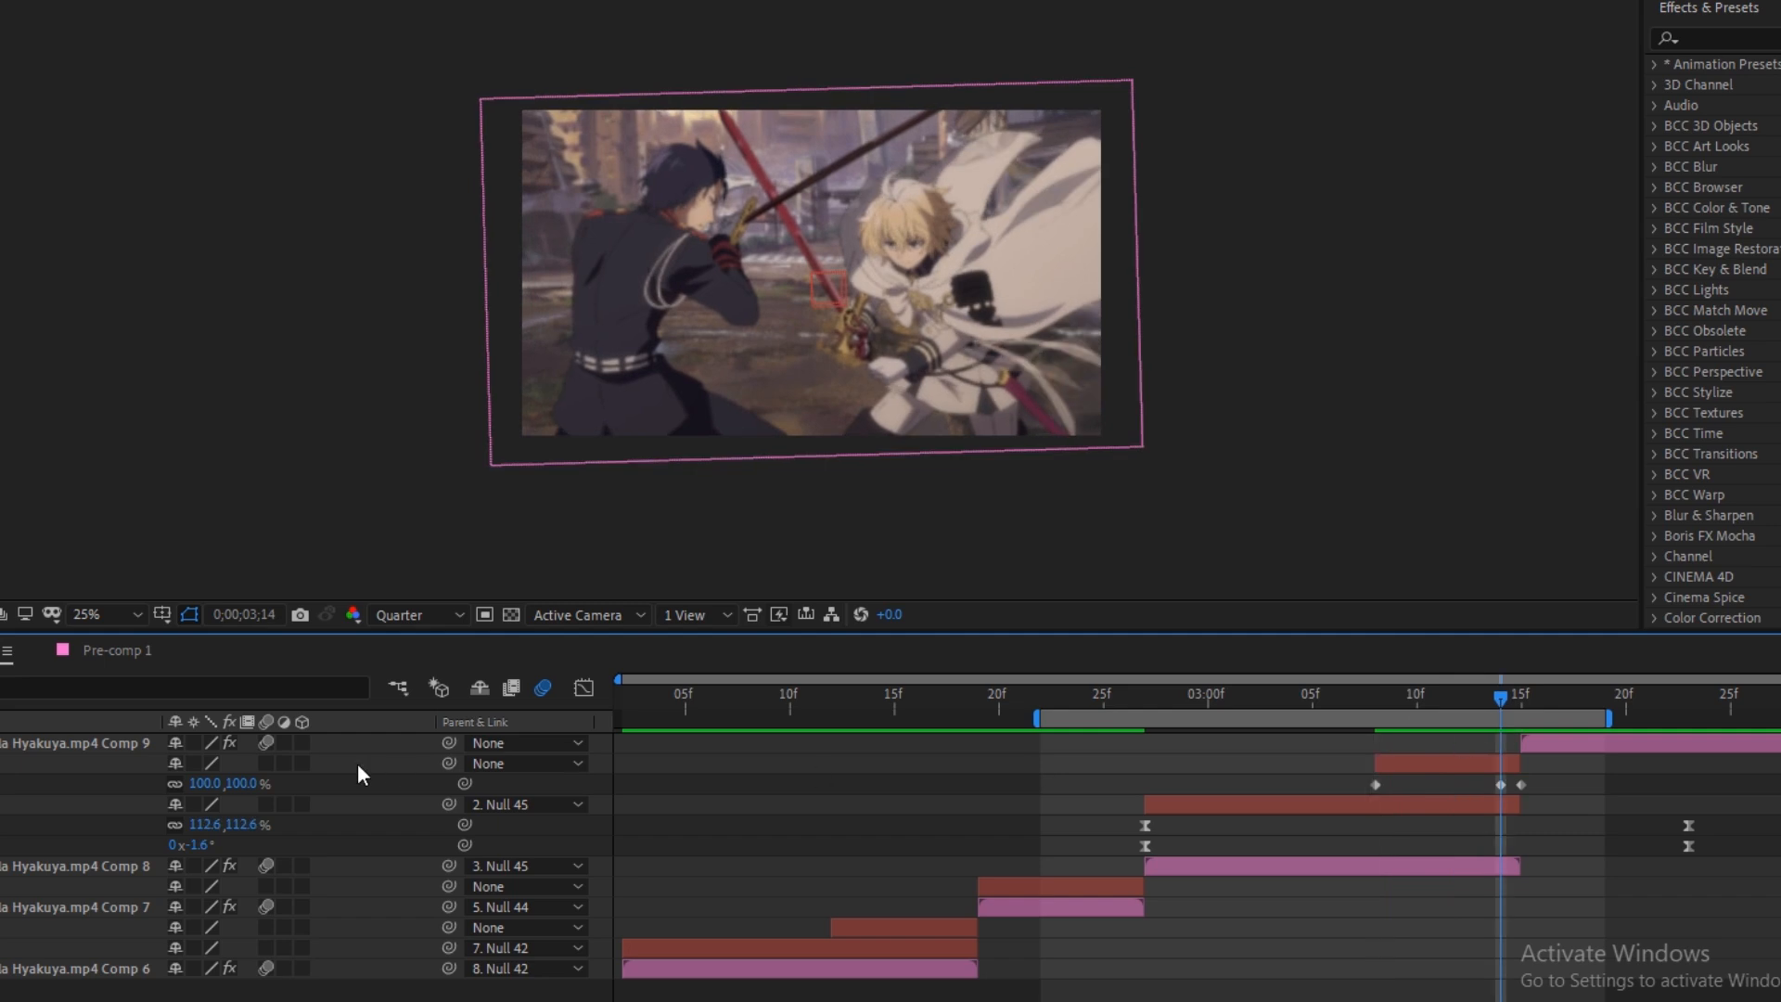
drag(222, 786, 310, 799)
click(212, 785)
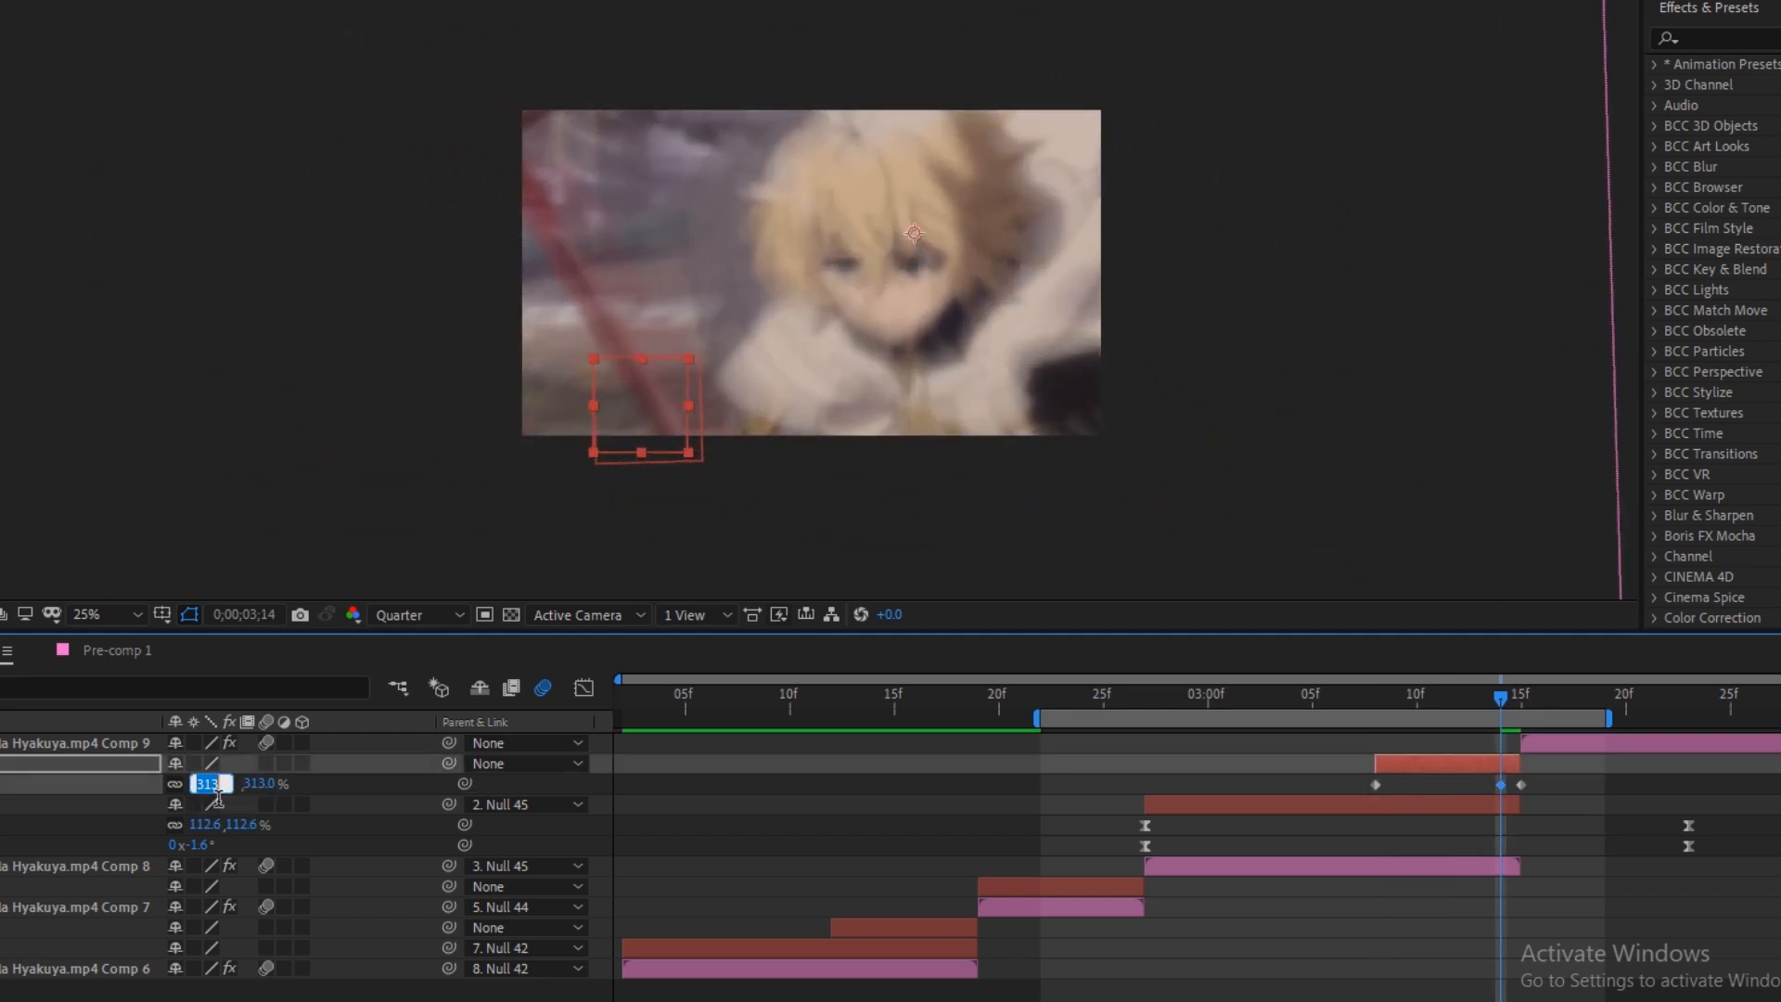
text(555)
key(Return)
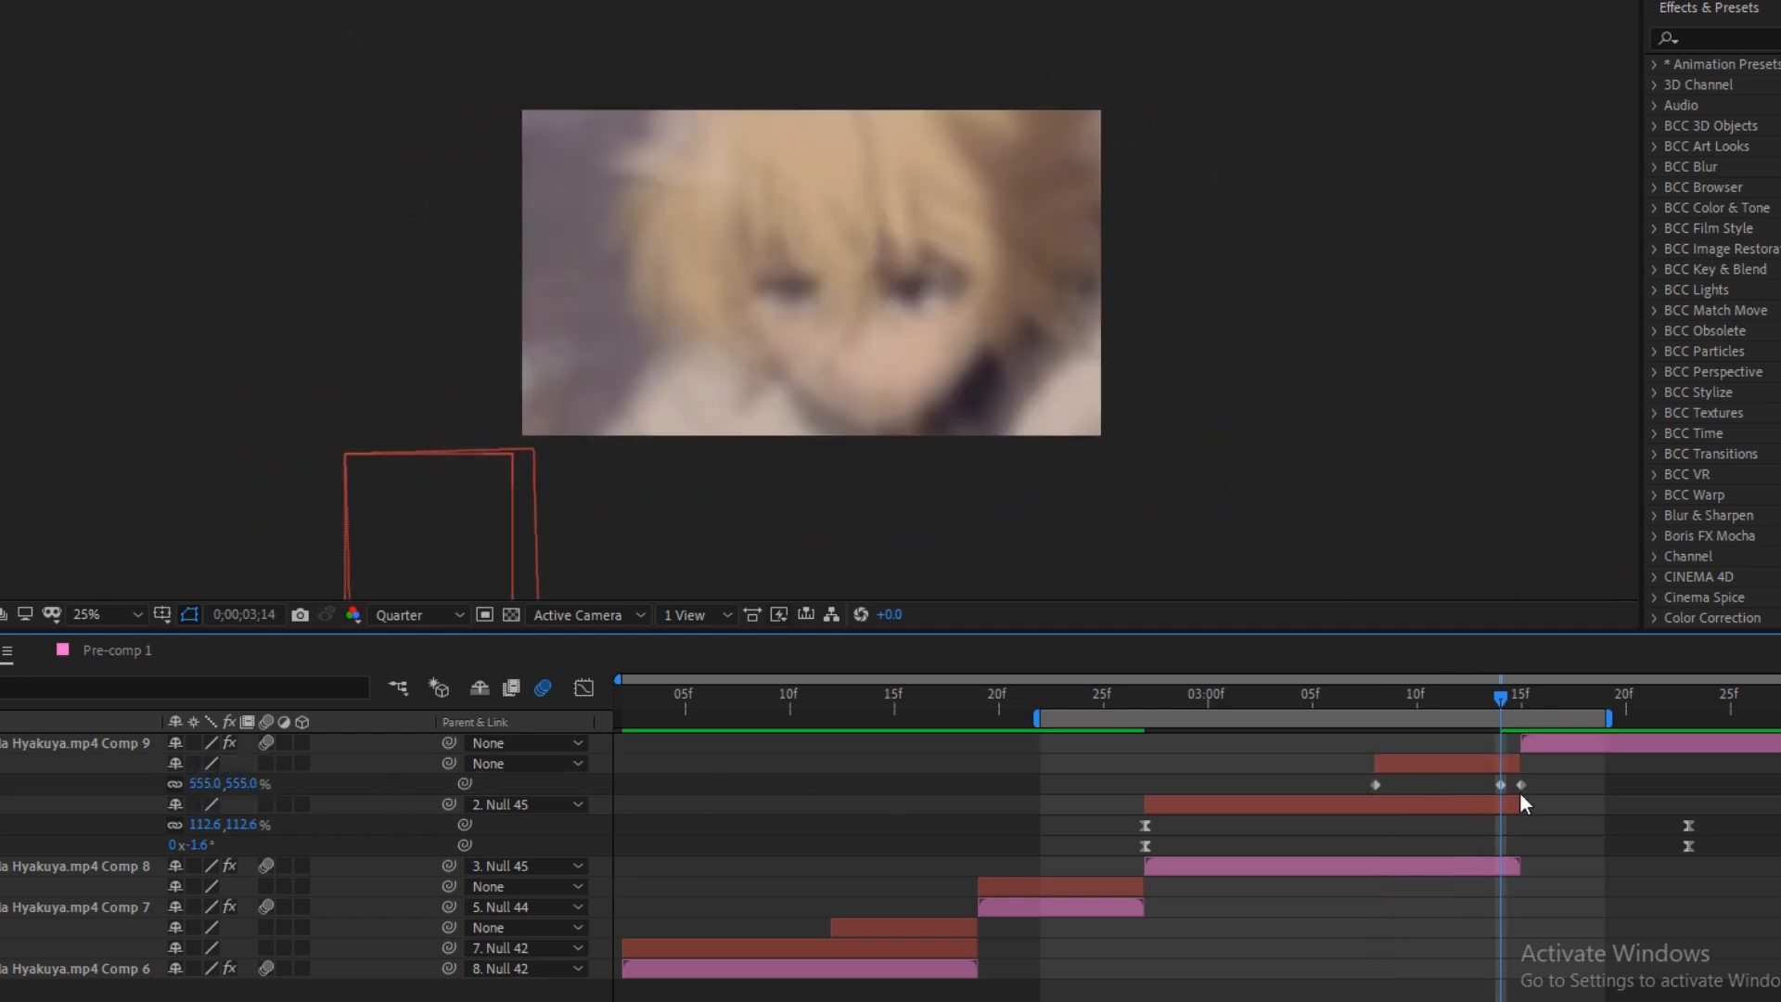
Ease the null's three Scale keyframes and shape the value graph into a slow build, a sharp peak at 0;00;03;14 and a straight drop
drag(1572, 789, 1329, 793)
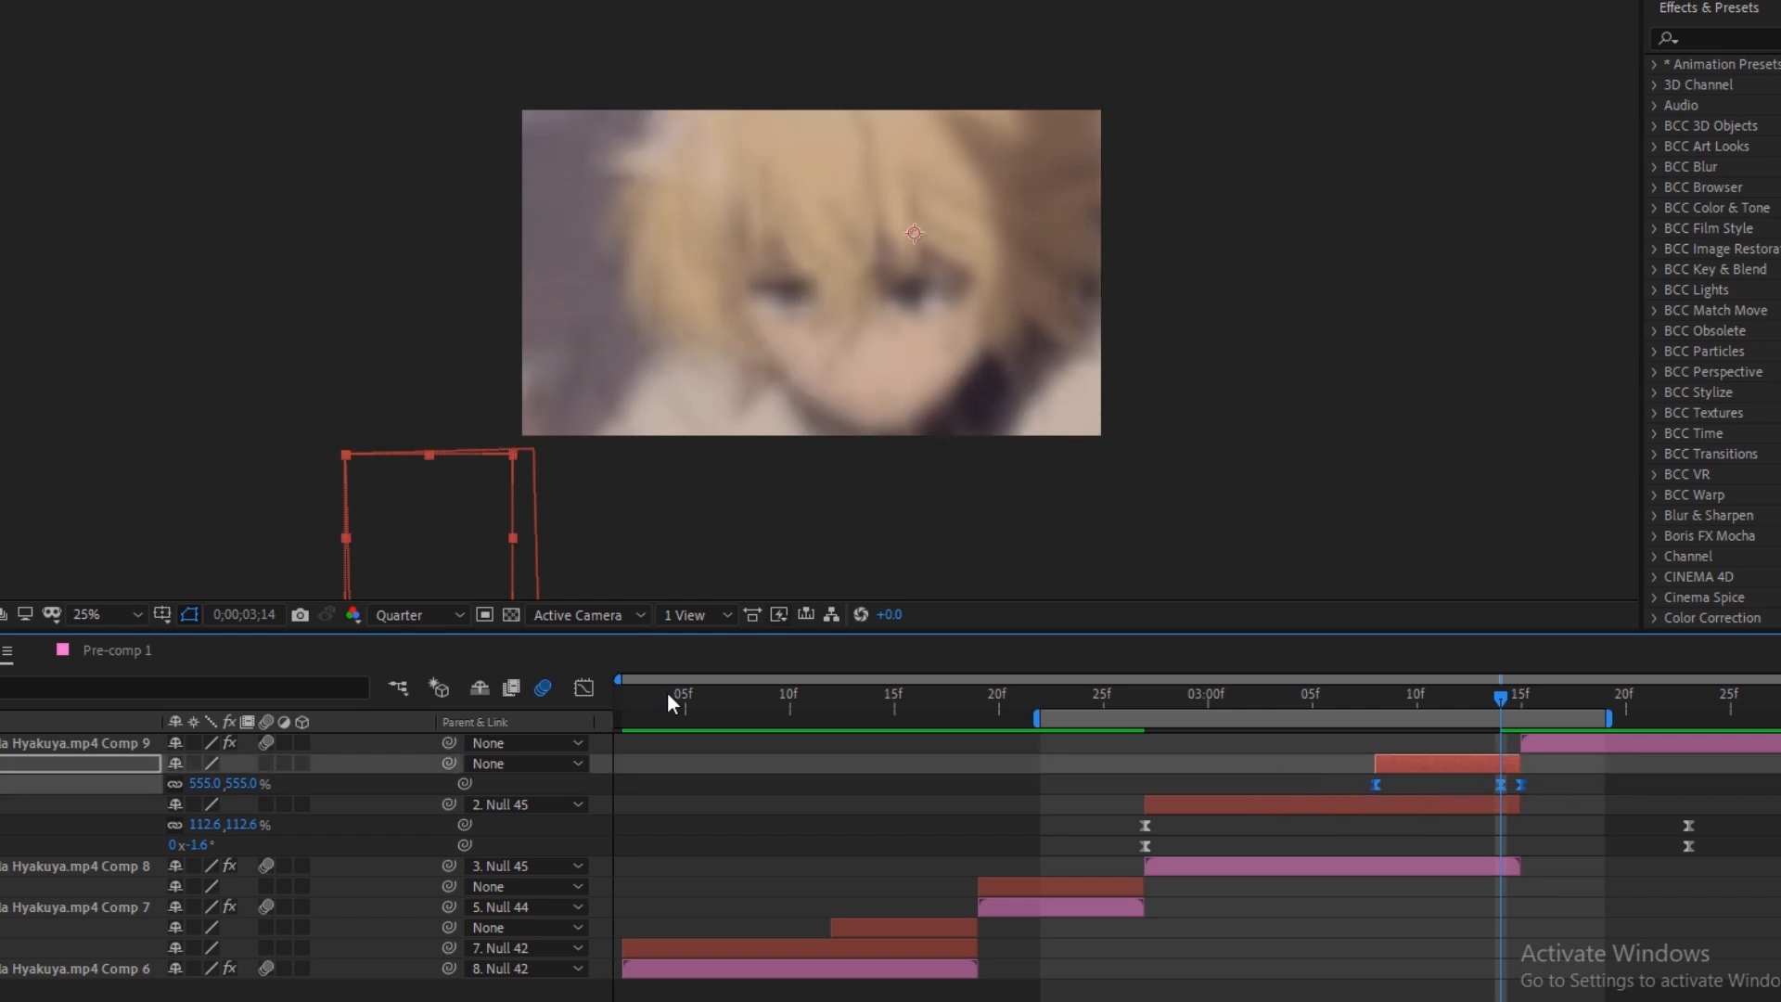
click(584, 688)
click(1296, 793)
drag(1280, 752, 1434, 969)
drag(1161, 975, 1388, 988)
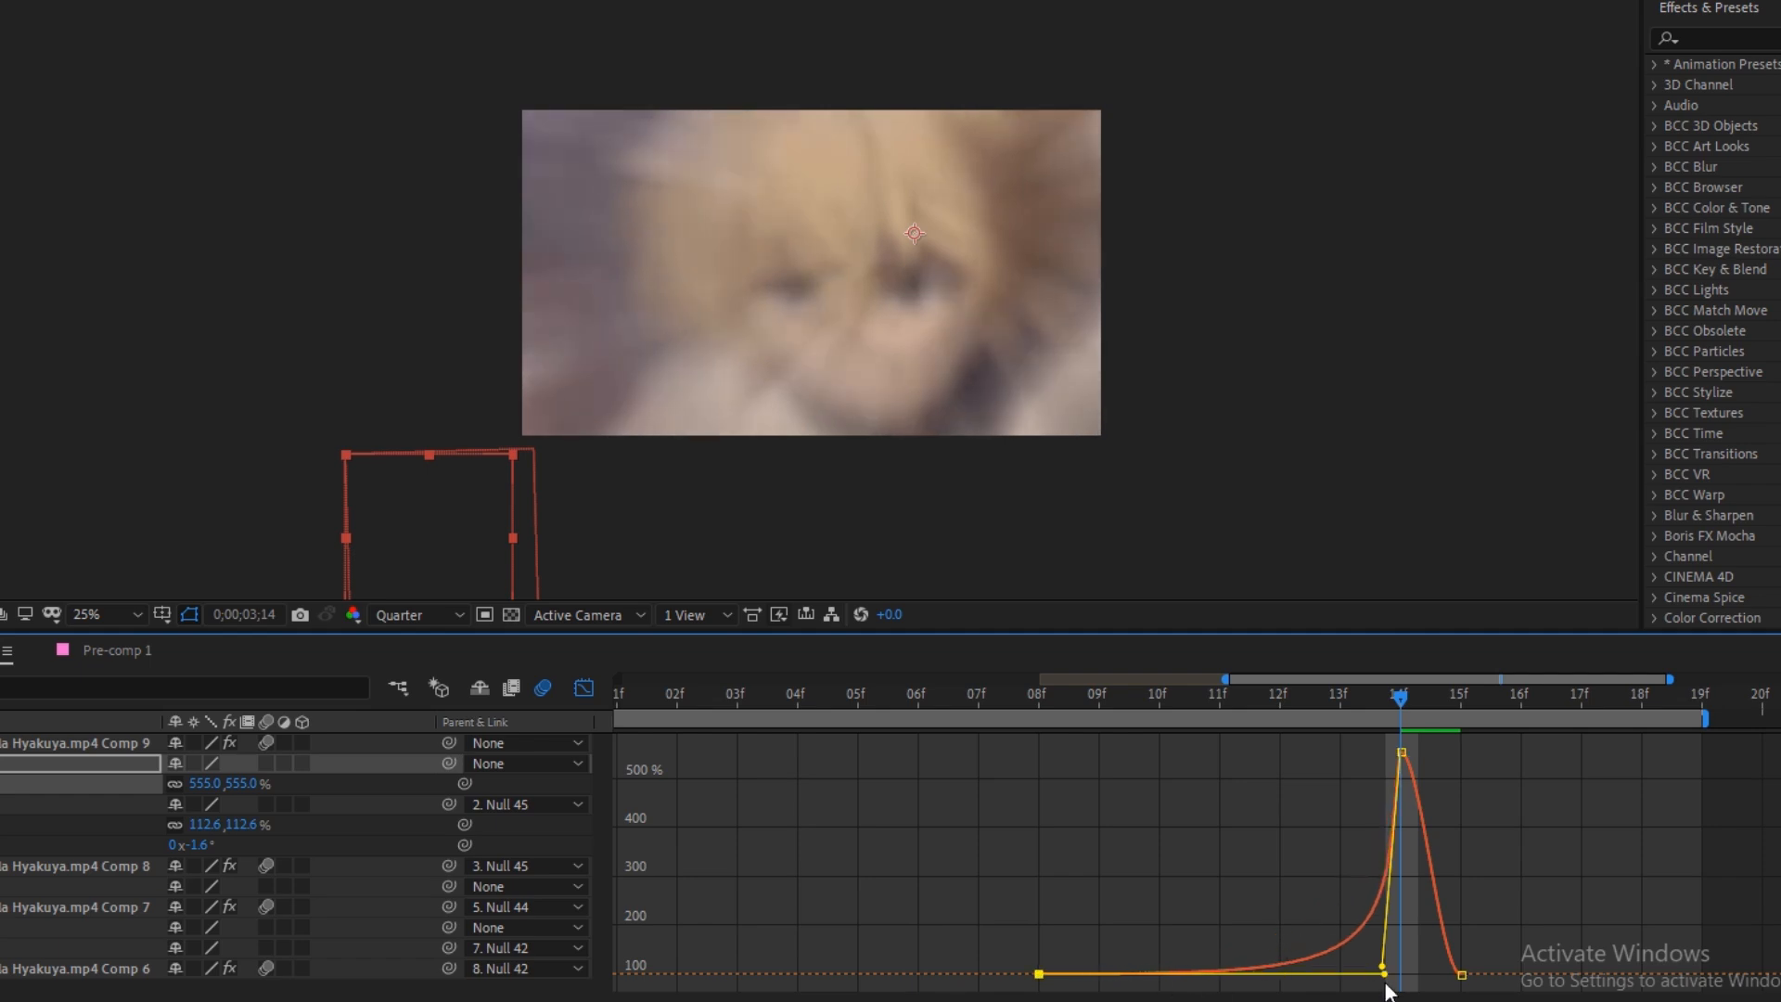
drag(1420, 752, 1418, 865)
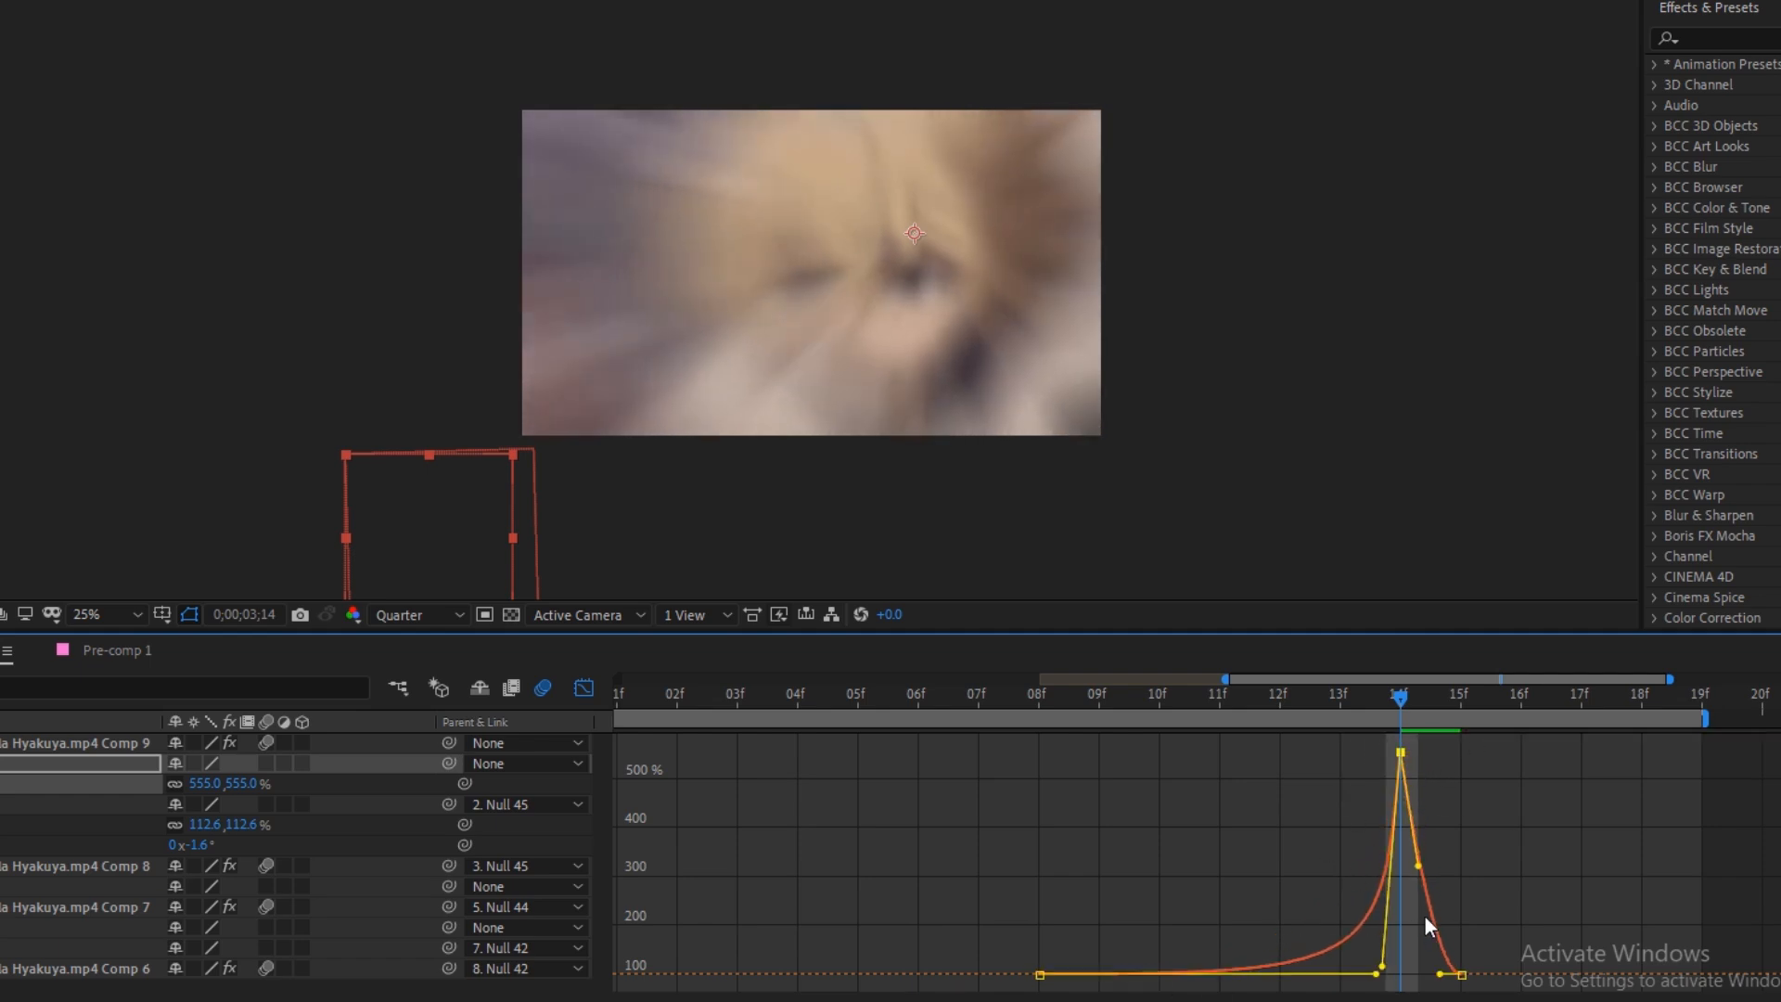
drag(1440, 974, 1460, 913)
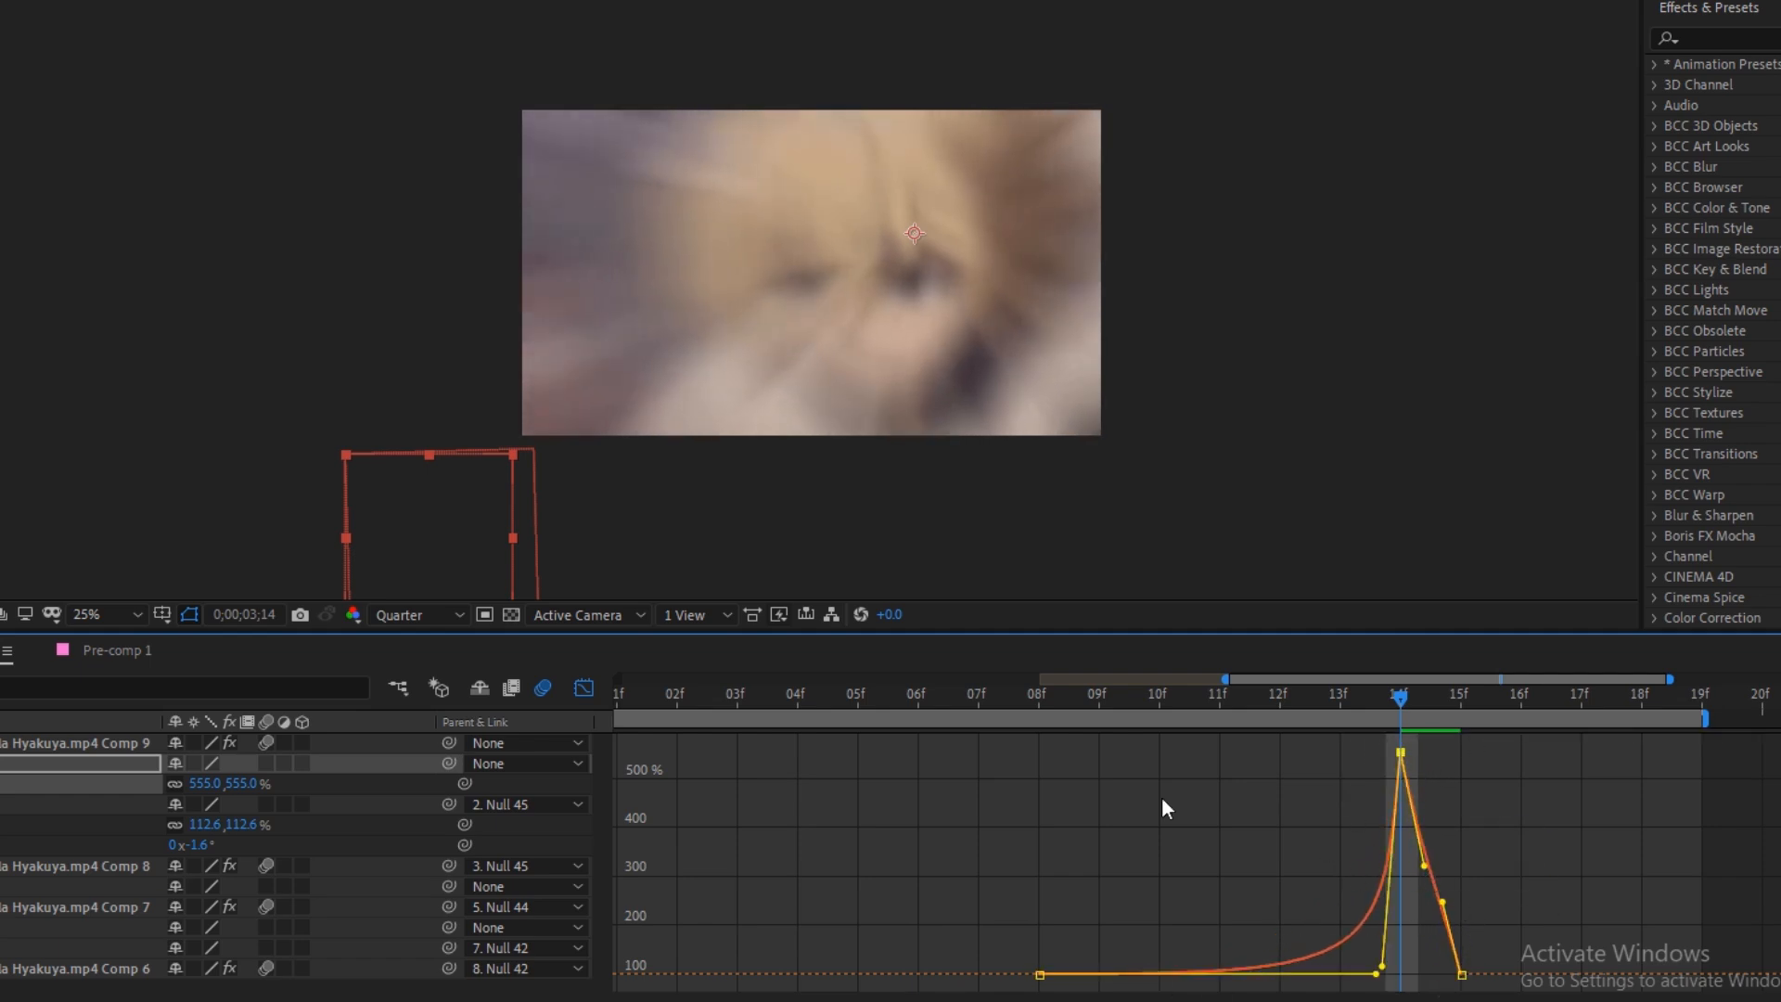
click(581, 689)
Set the work area to start at 0;00;02;02 and preview the transitions
key(semicolon)
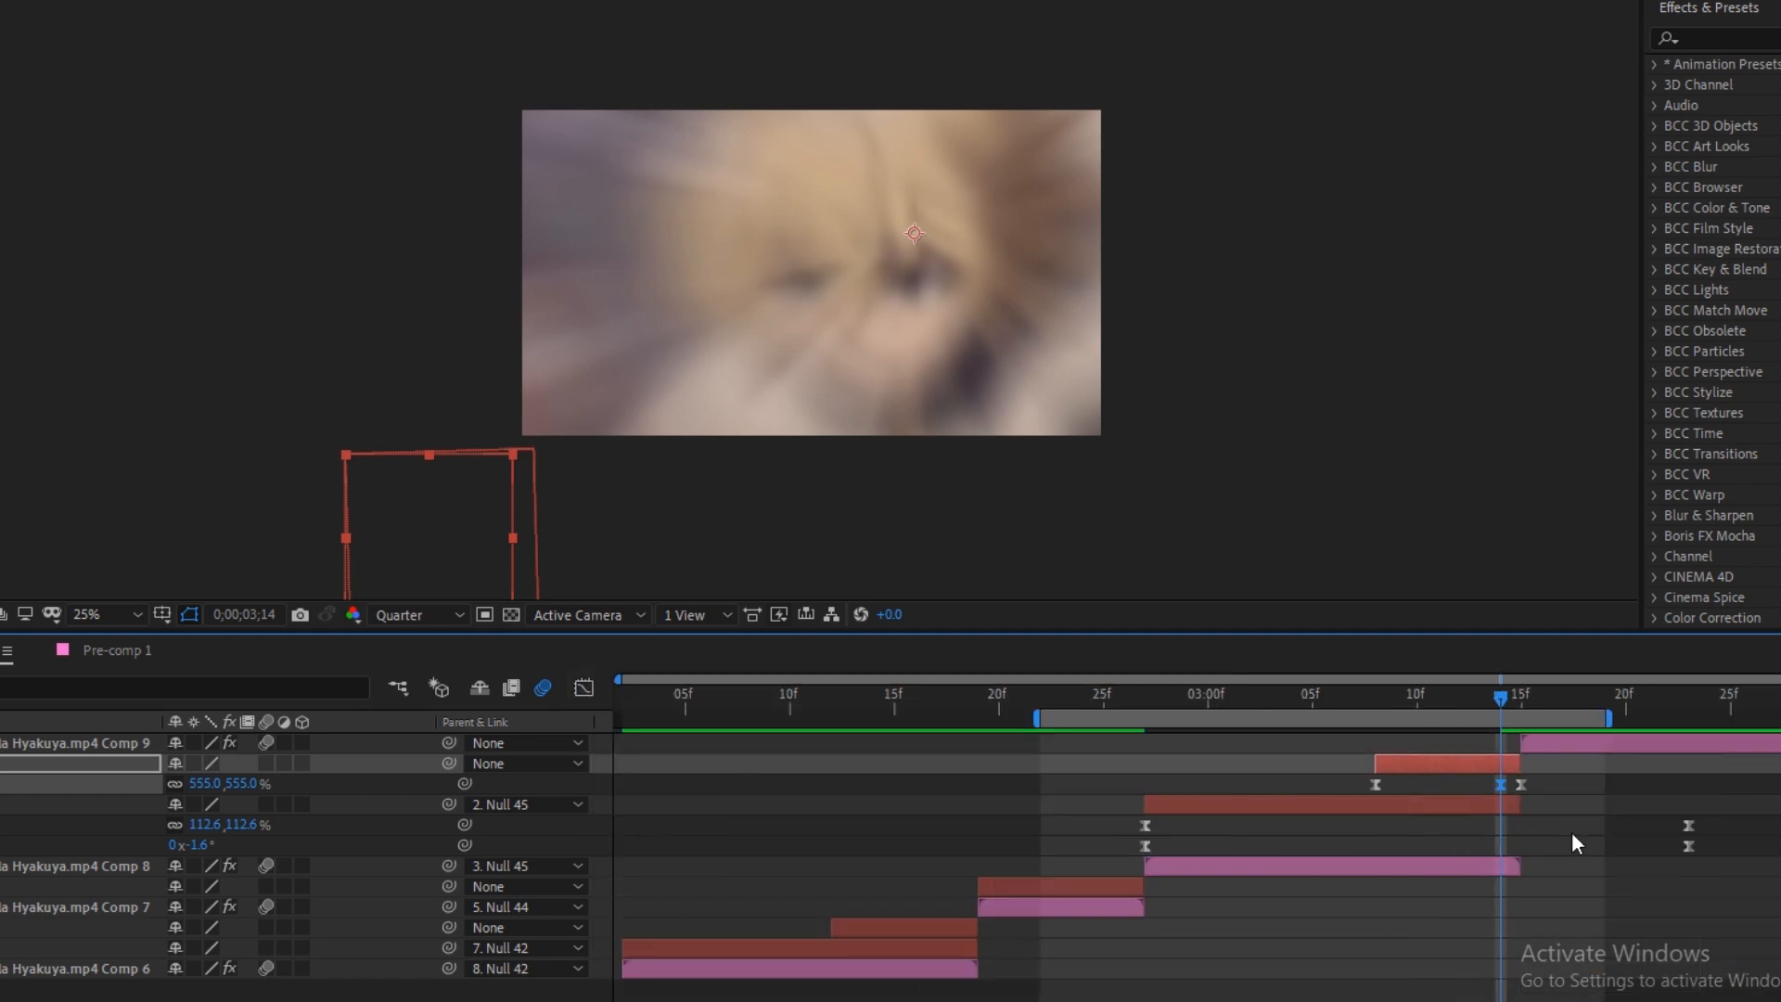
click(1572, 831)
drag(1614, 710, 616, 770)
key(b)
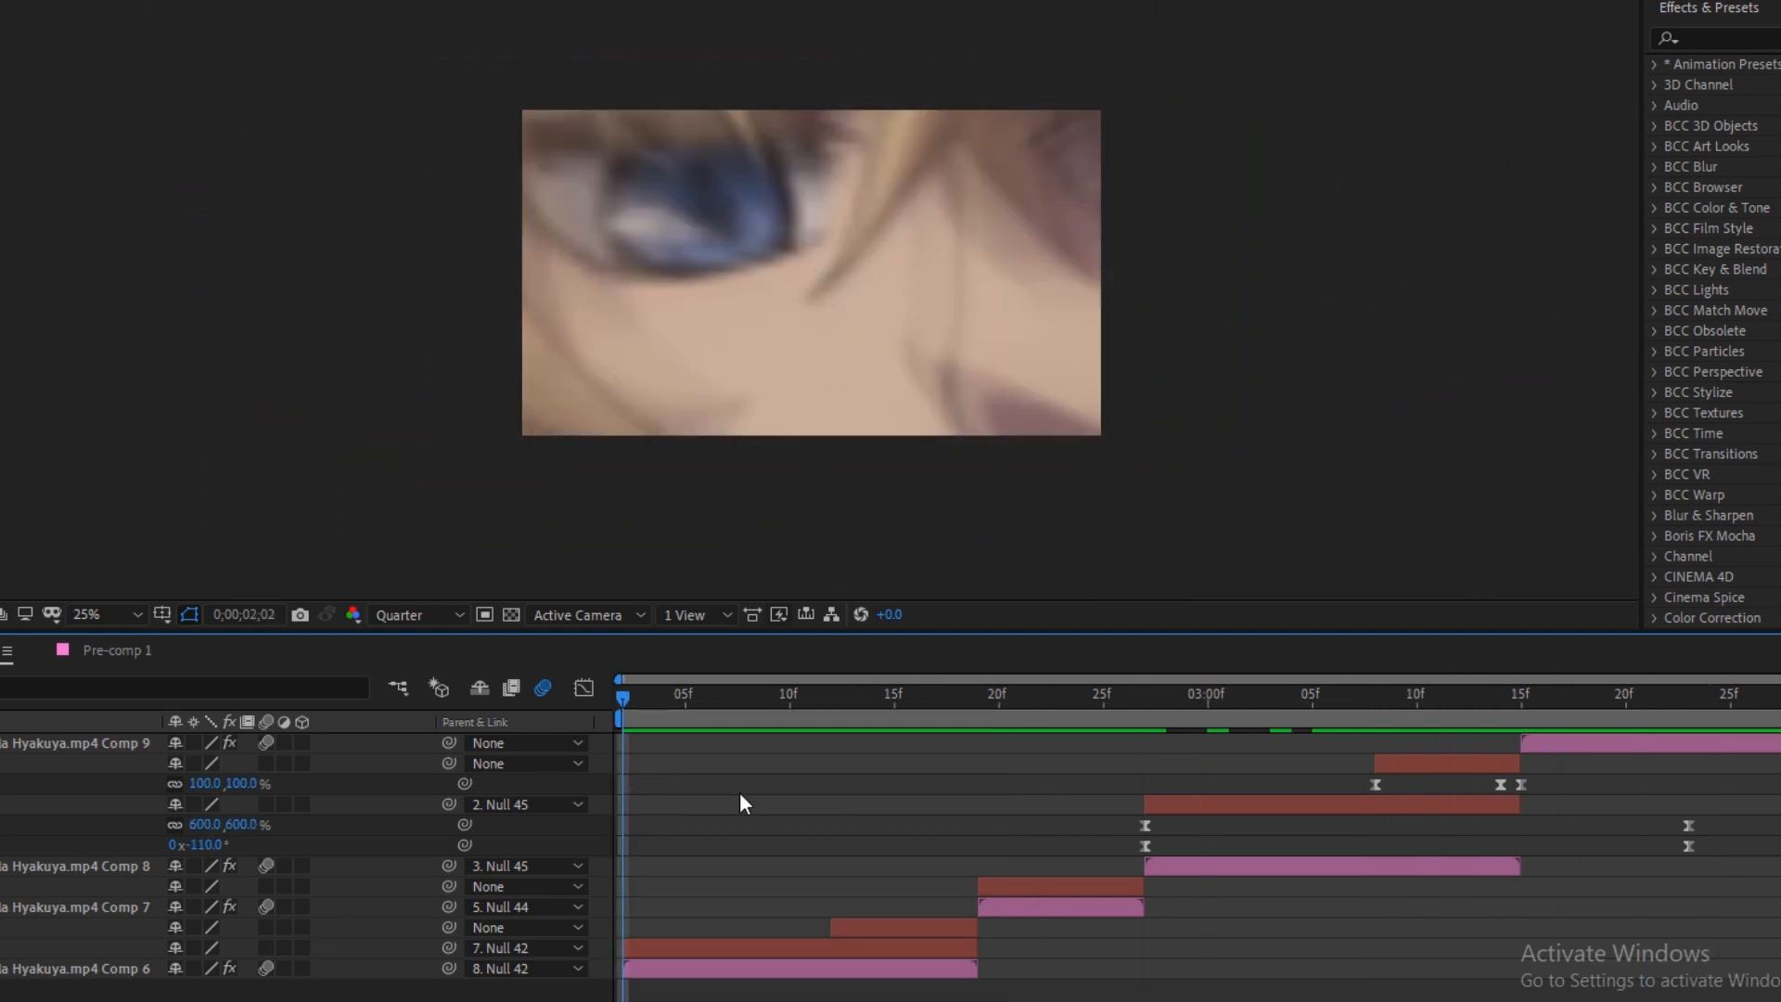
key(space)
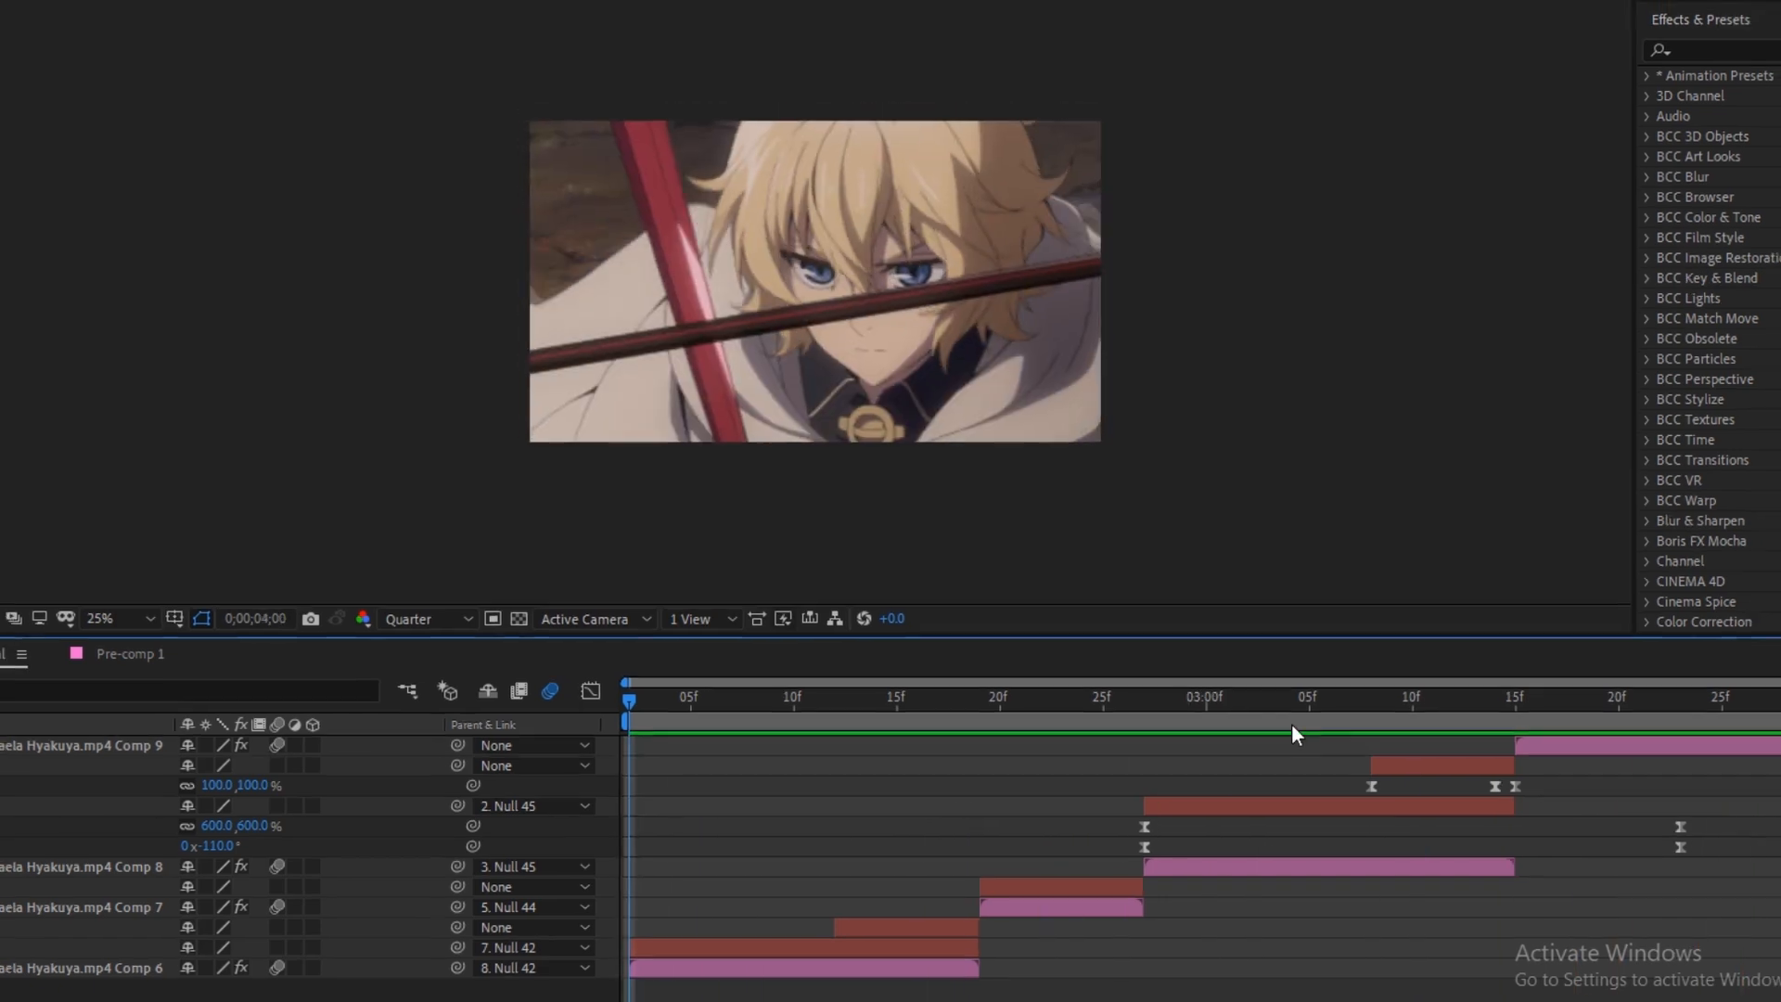
Add a null object above the Comp 9 clip, split it at 0;00;03;15 and delete the part before the split
click(1550, 750)
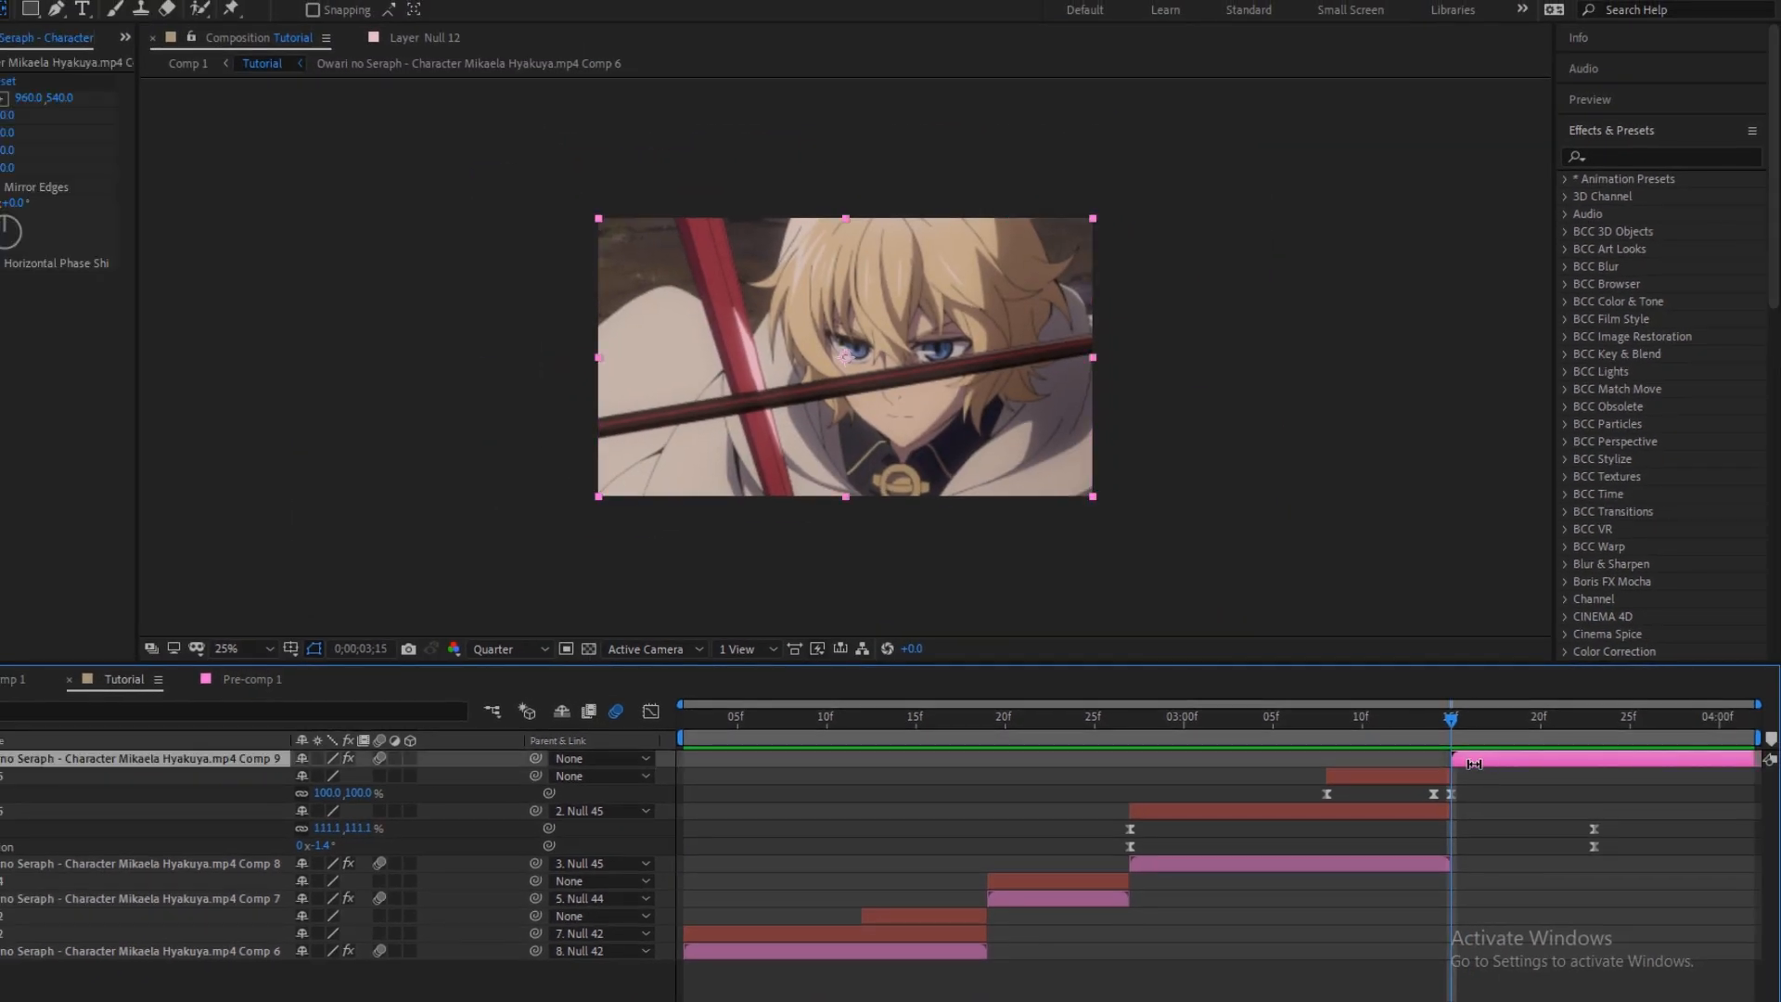
right_click(665, 759)
mouse_move(715, 769)
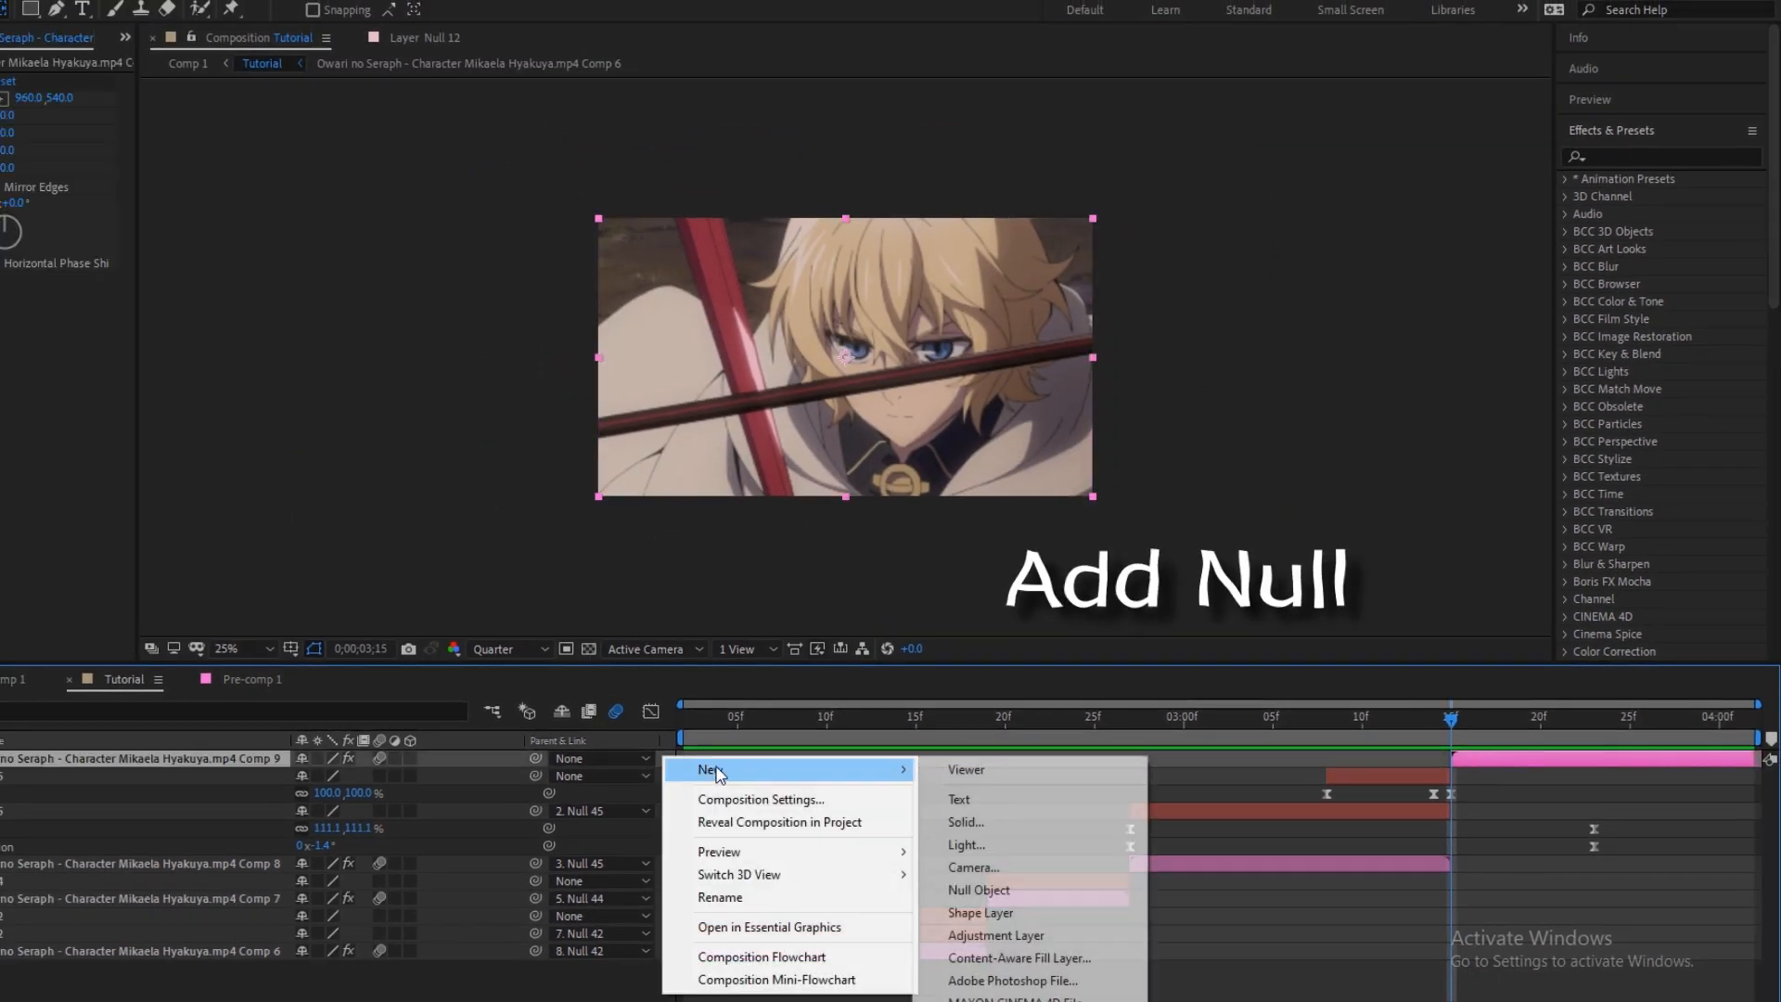
click(1002, 893)
key(ctrl+shift+d)
click(1413, 779)
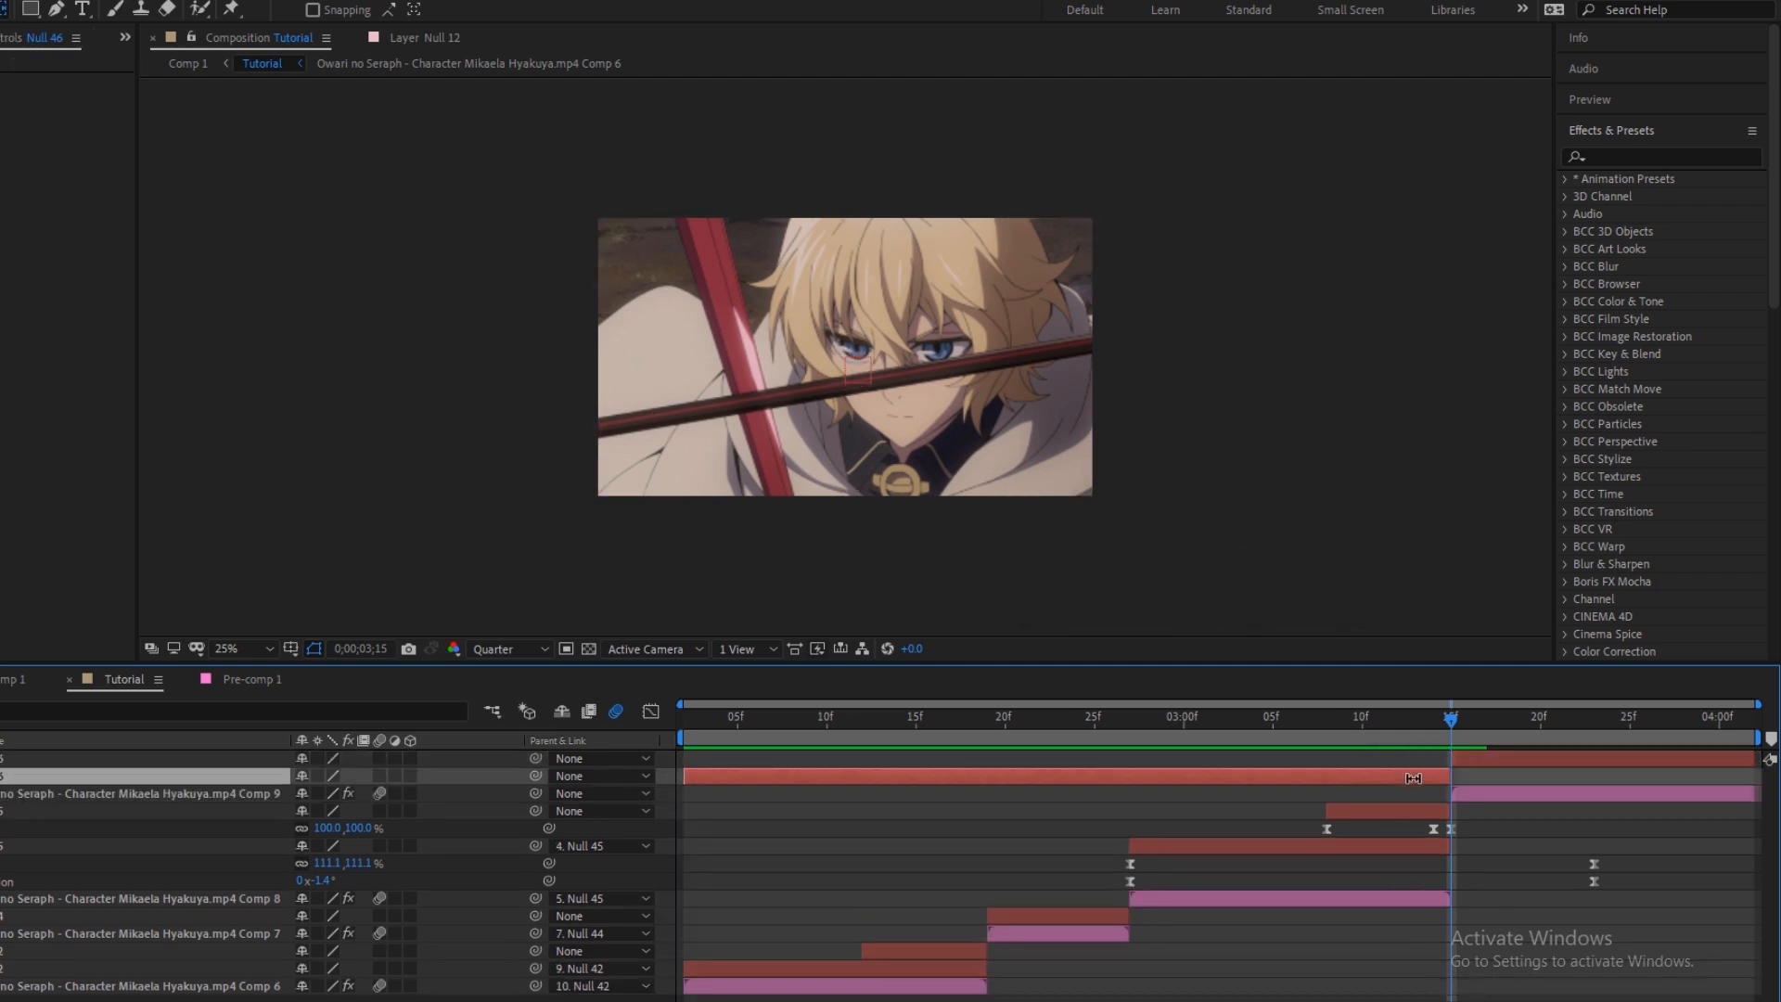
key(Delete)
click(1472, 762)
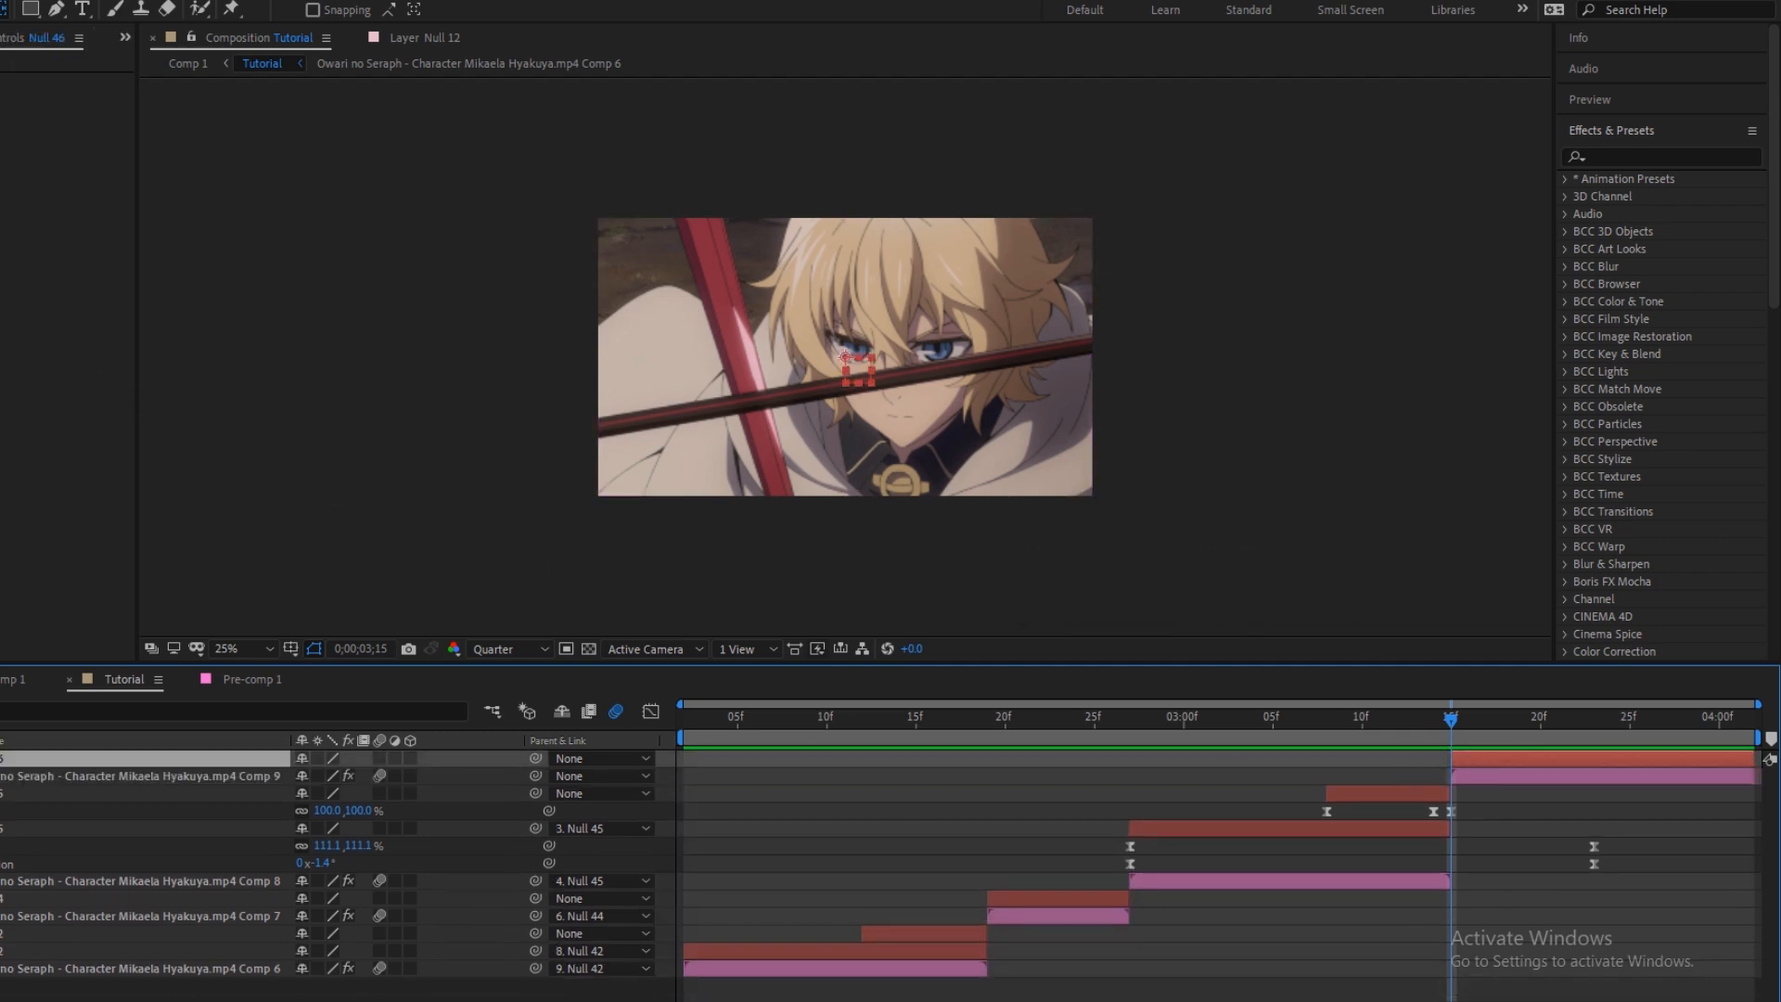
Duplicate the new null twice and trim the topmost copy to start at about 0;00;03;26
key(ctrl+d)
key(ctrl+d)
click(354, 38)
drag(1459, 761, 1668, 760)
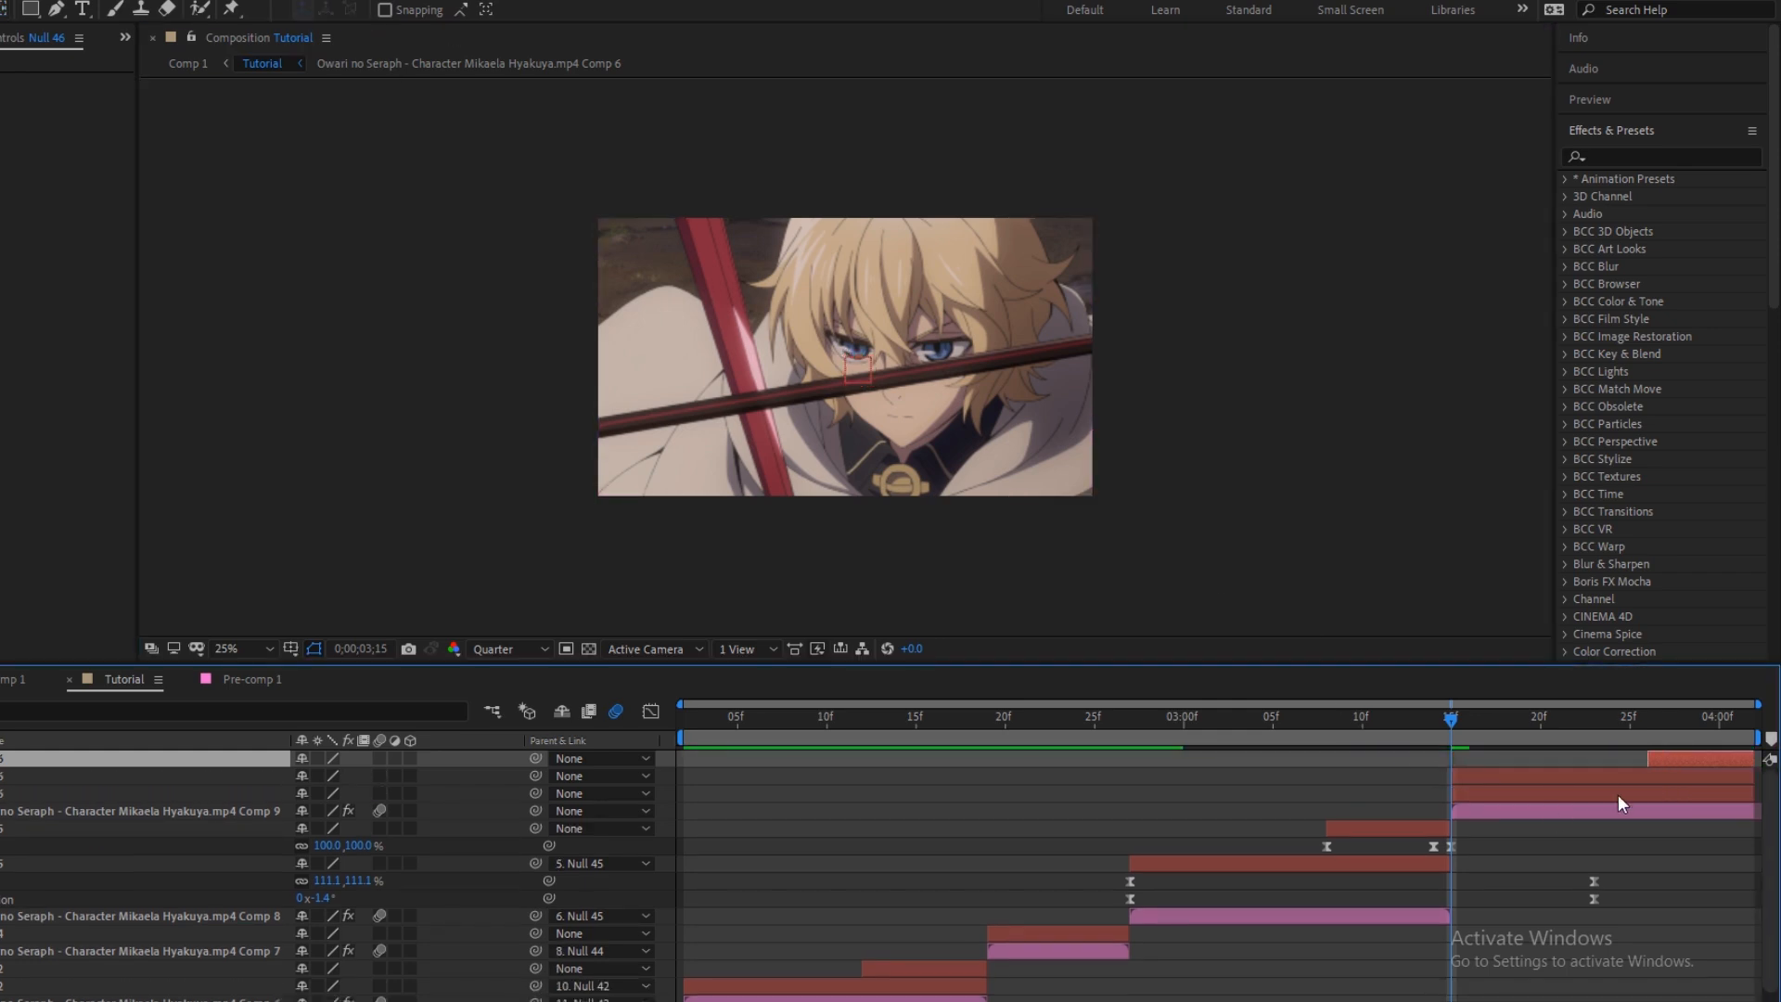
Parent the Comp 9 clip to the lowest new null, that null to the middle one, and the middle one to the topmost
click(1642, 811)
drag(535, 811, 1485, 790)
drag(535, 793, 1437, 776)
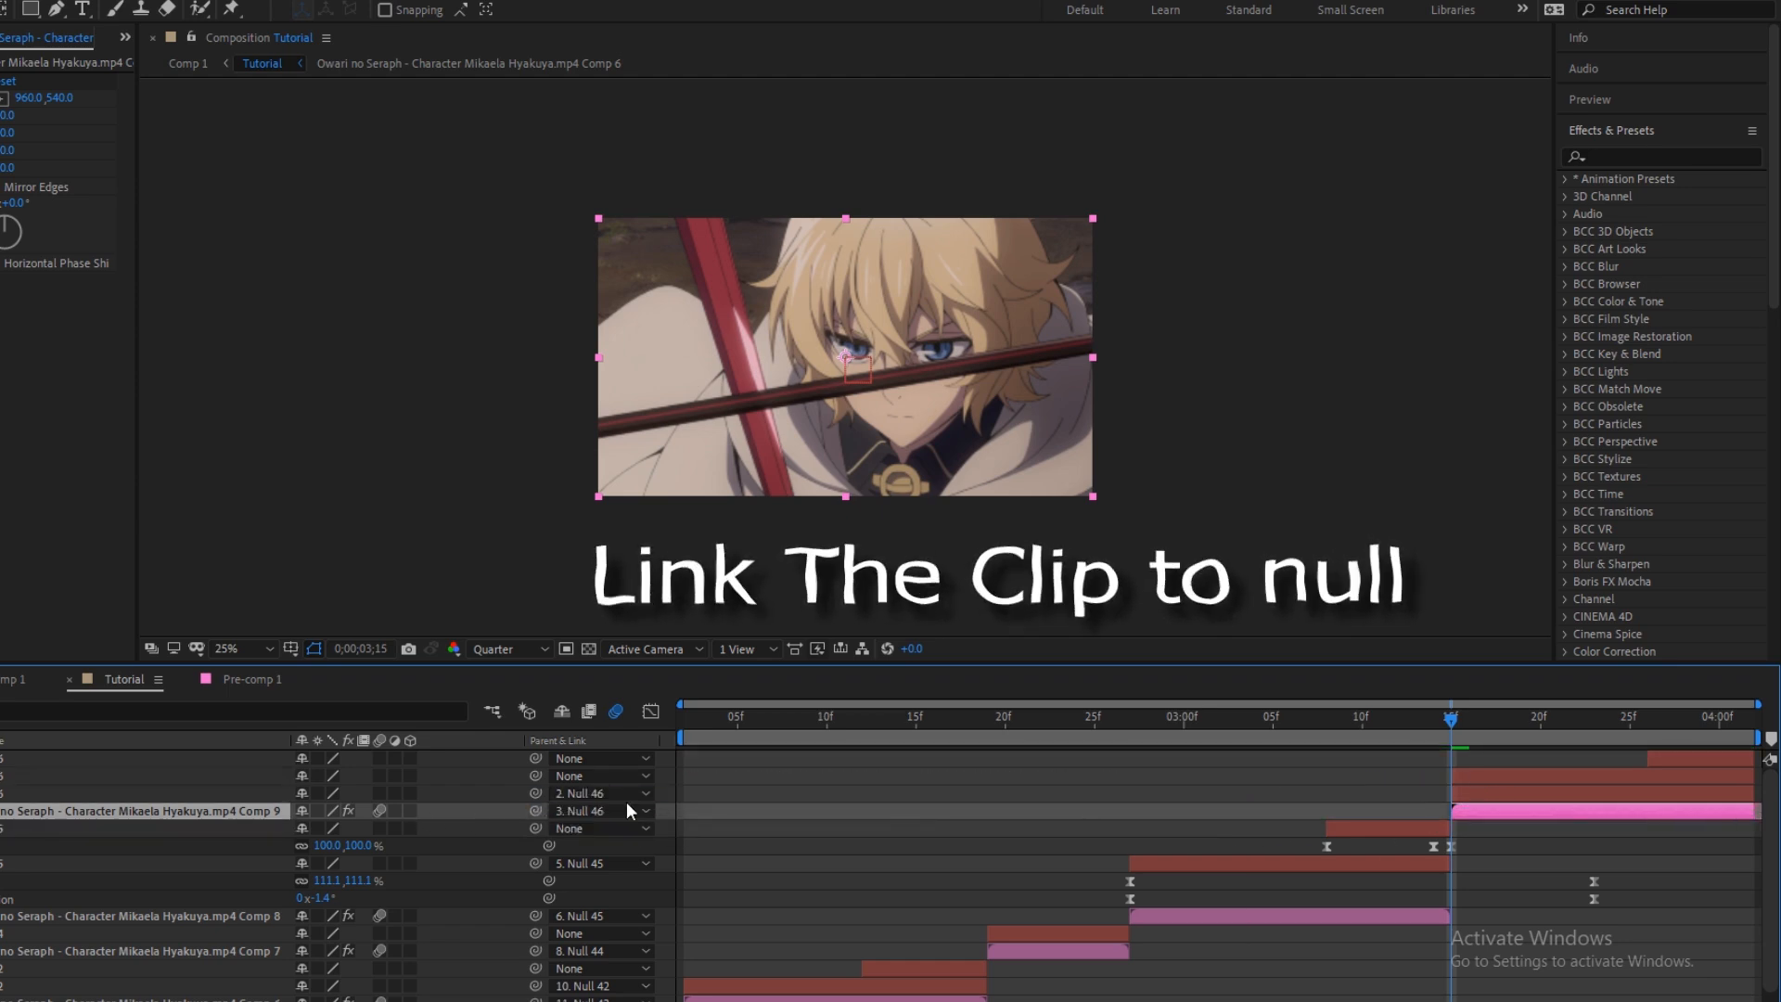
drag(536, 776, 1661, 761)
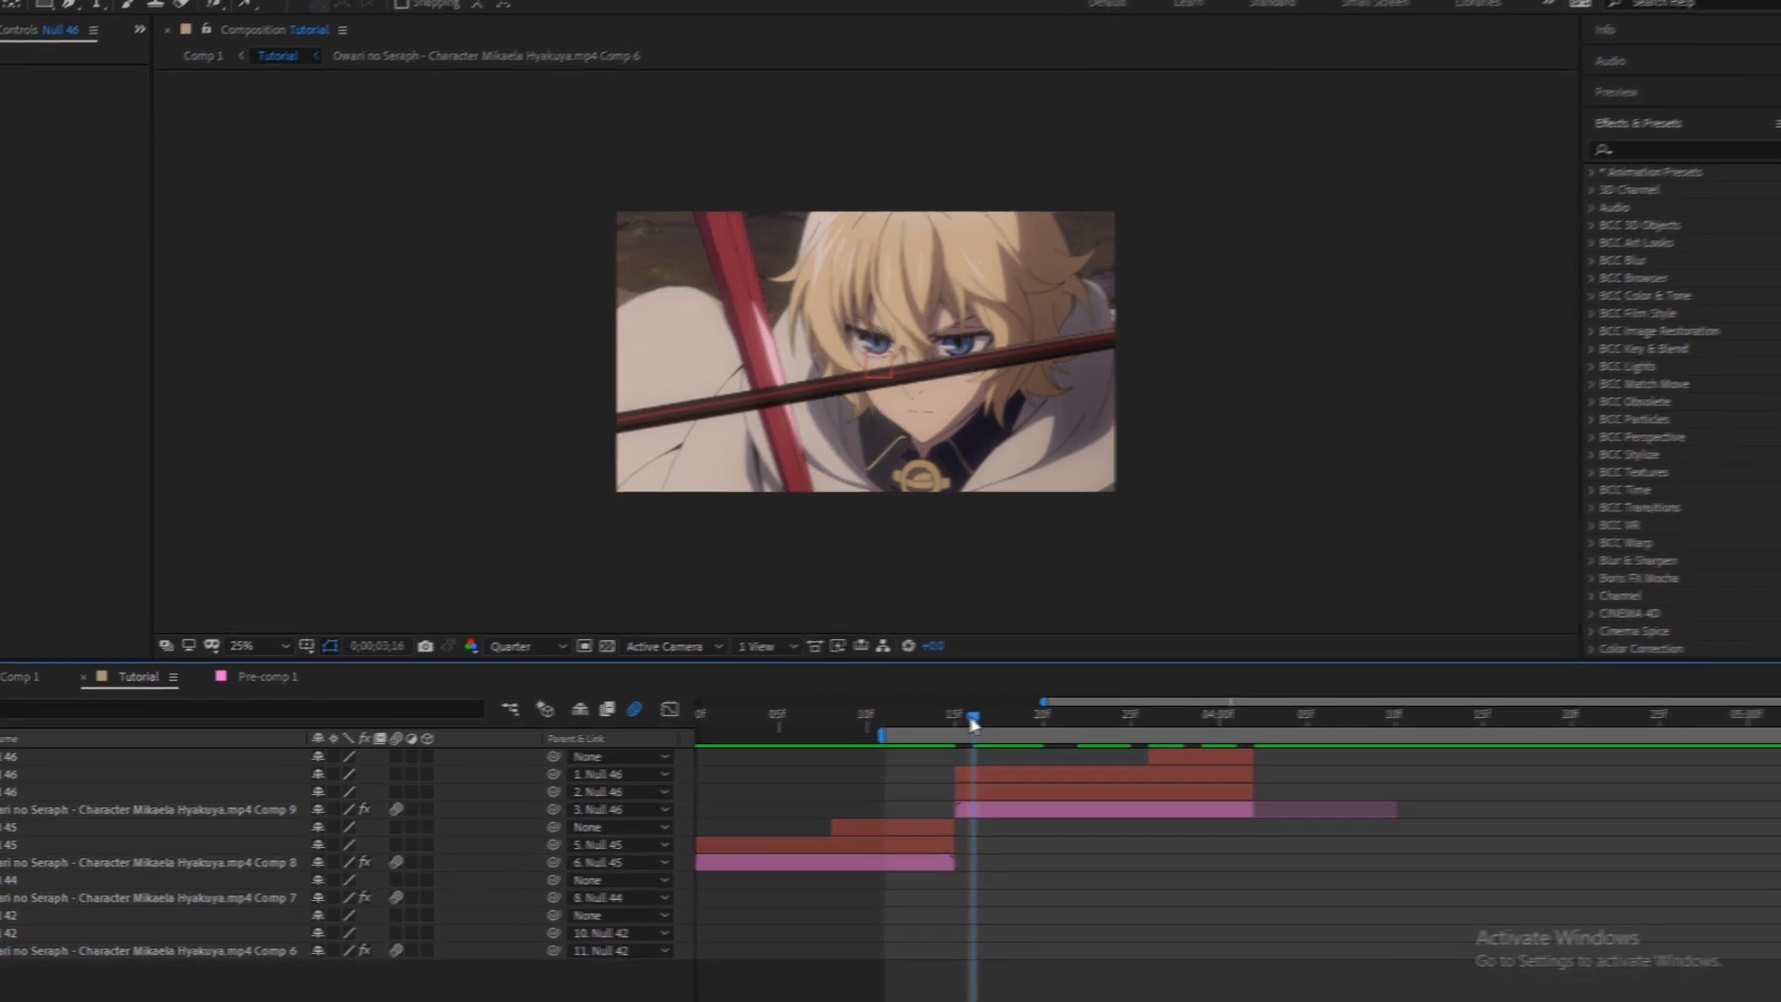
Keyframe the lowest new null's Scale at 0;00;03;14, 0;00;03;15 and 0;00;04;14, with 30% at 0;00;03;15
click(971, 792)
key(s)
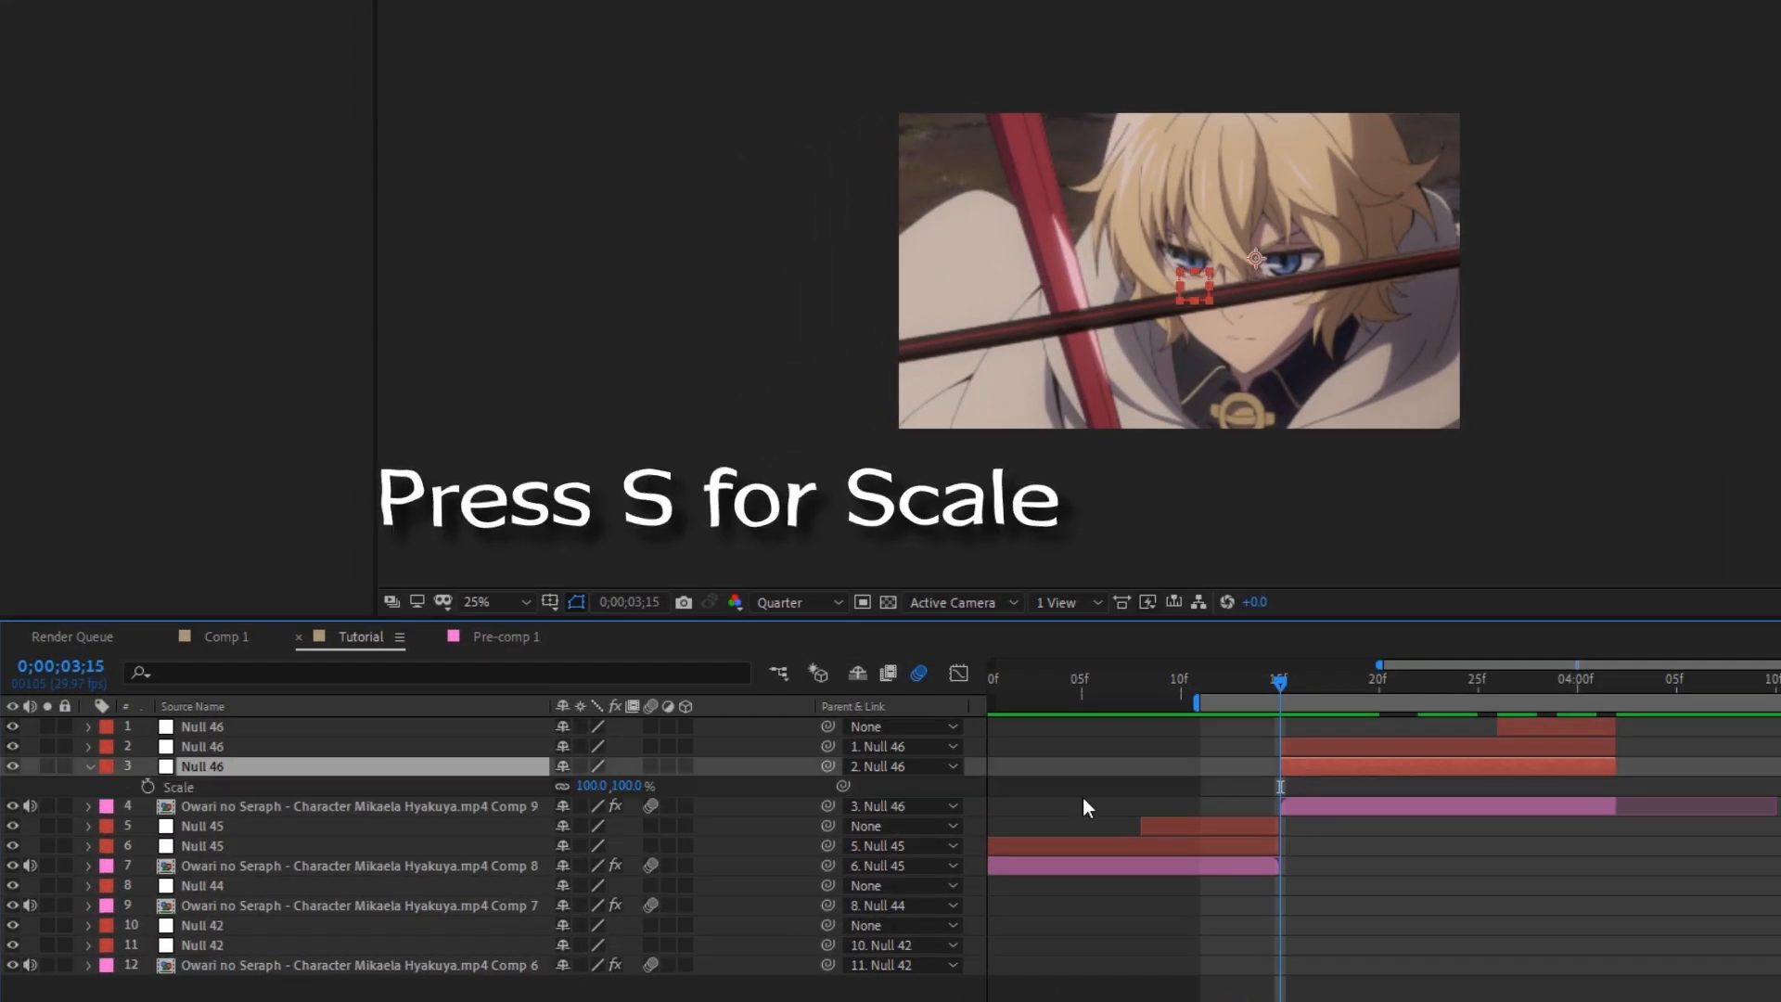
click(1168, 919)
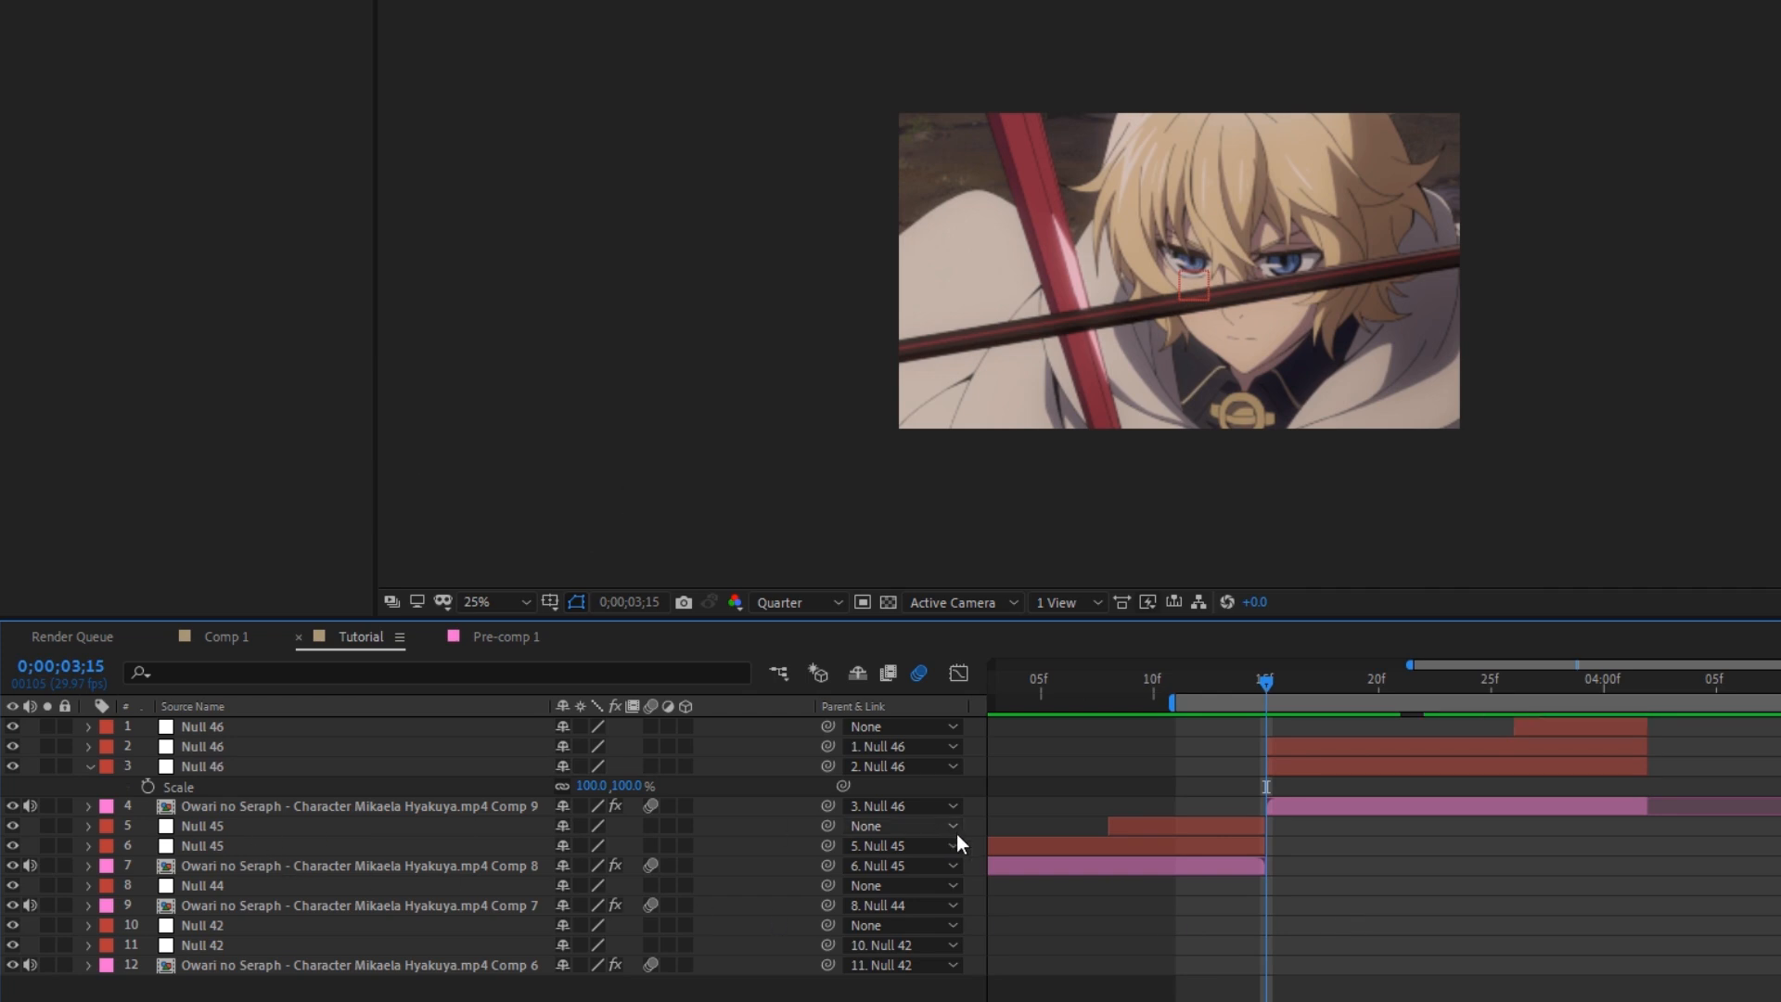
click(147, 787)
drag(1268, 698, 1748, 742)
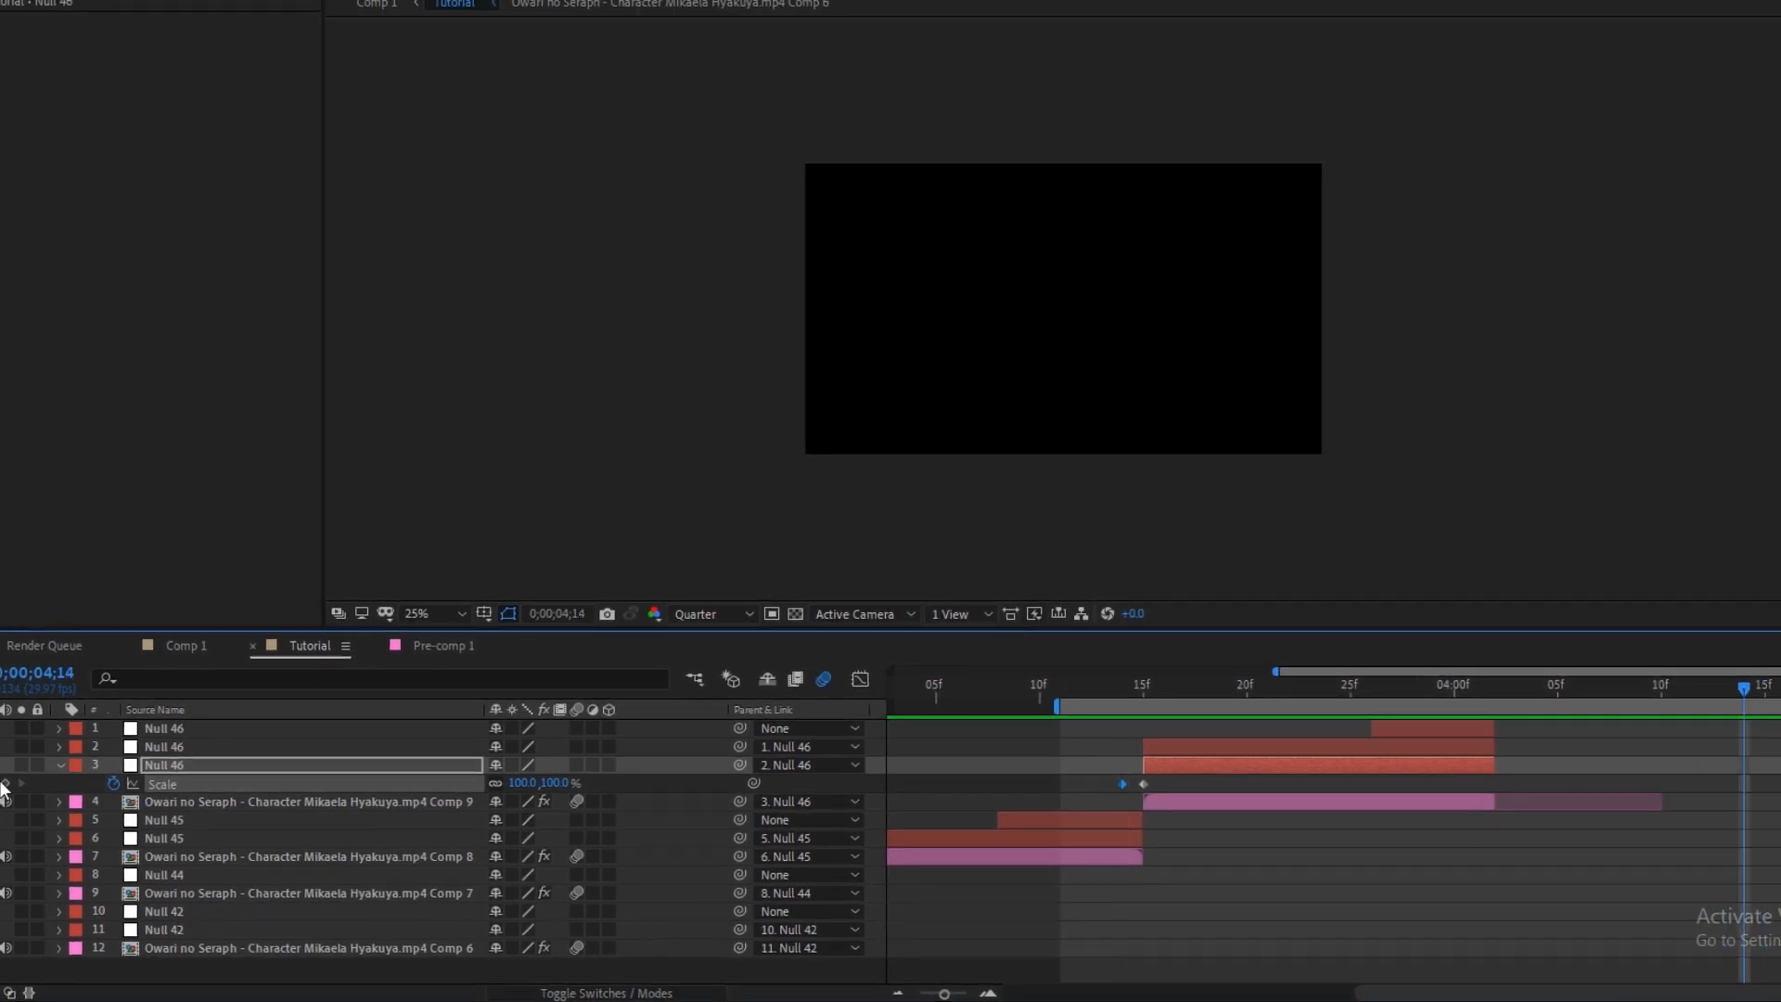
drag(1682, 689, 1145, 742)
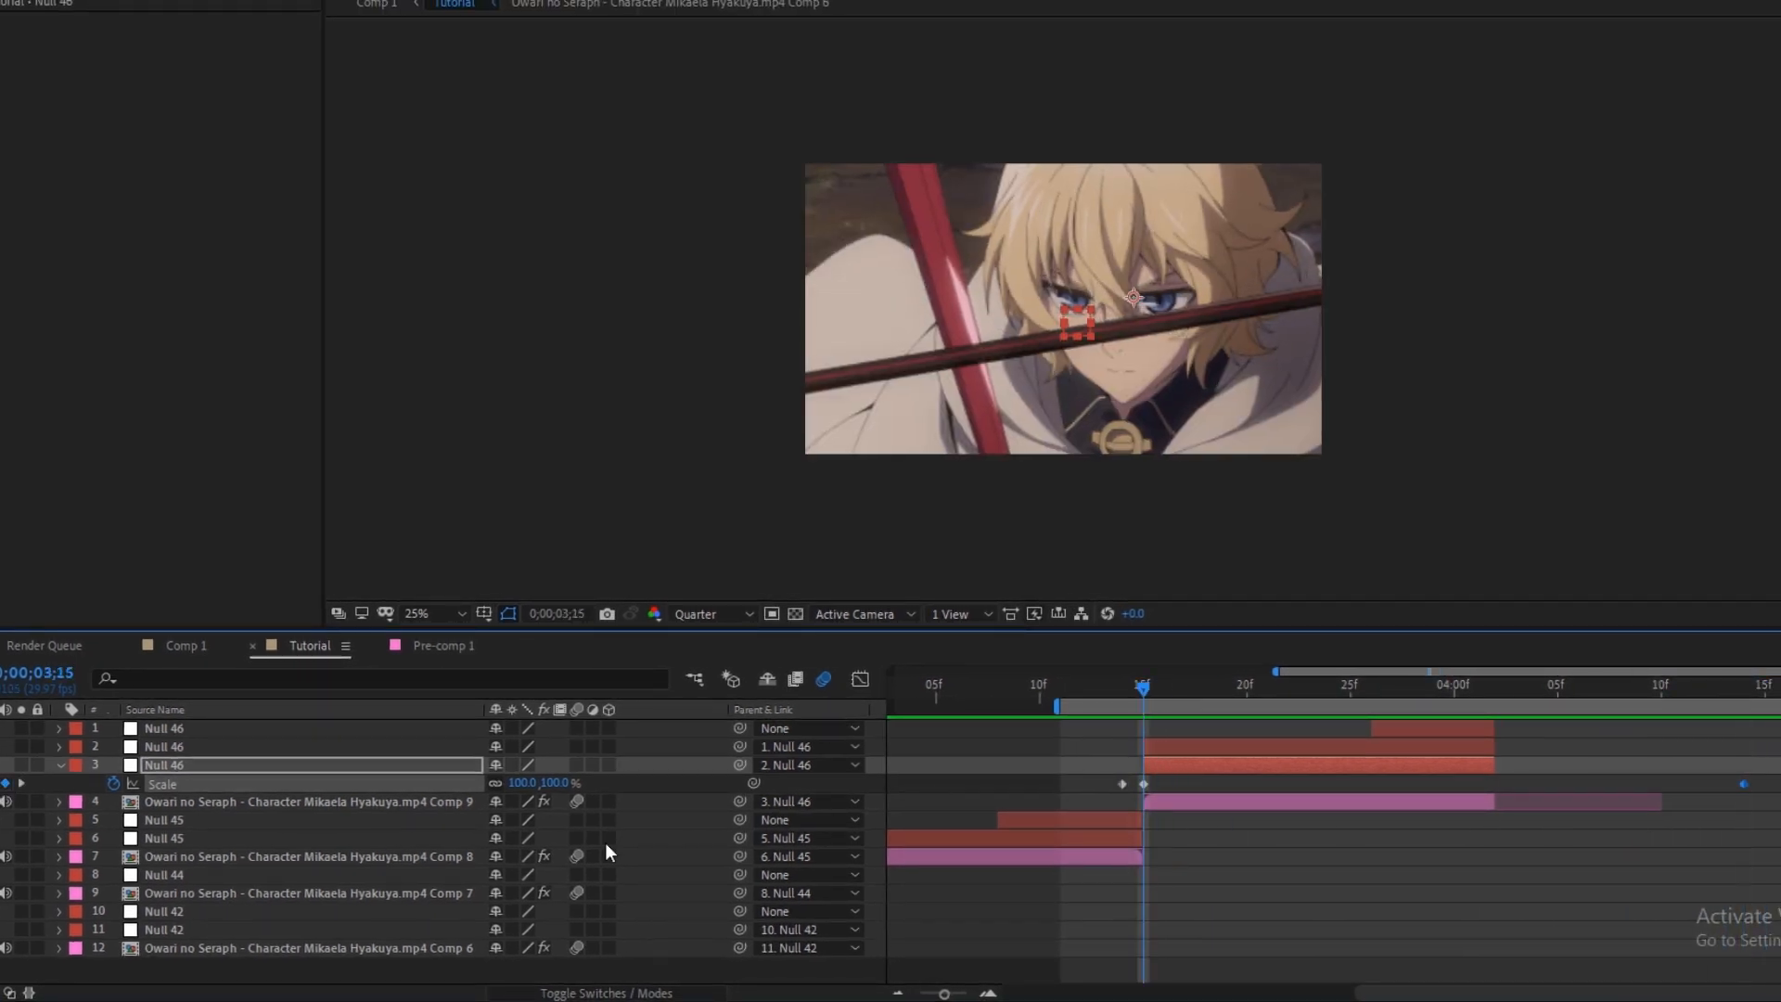
click(526, 783)
click(1566, 848)
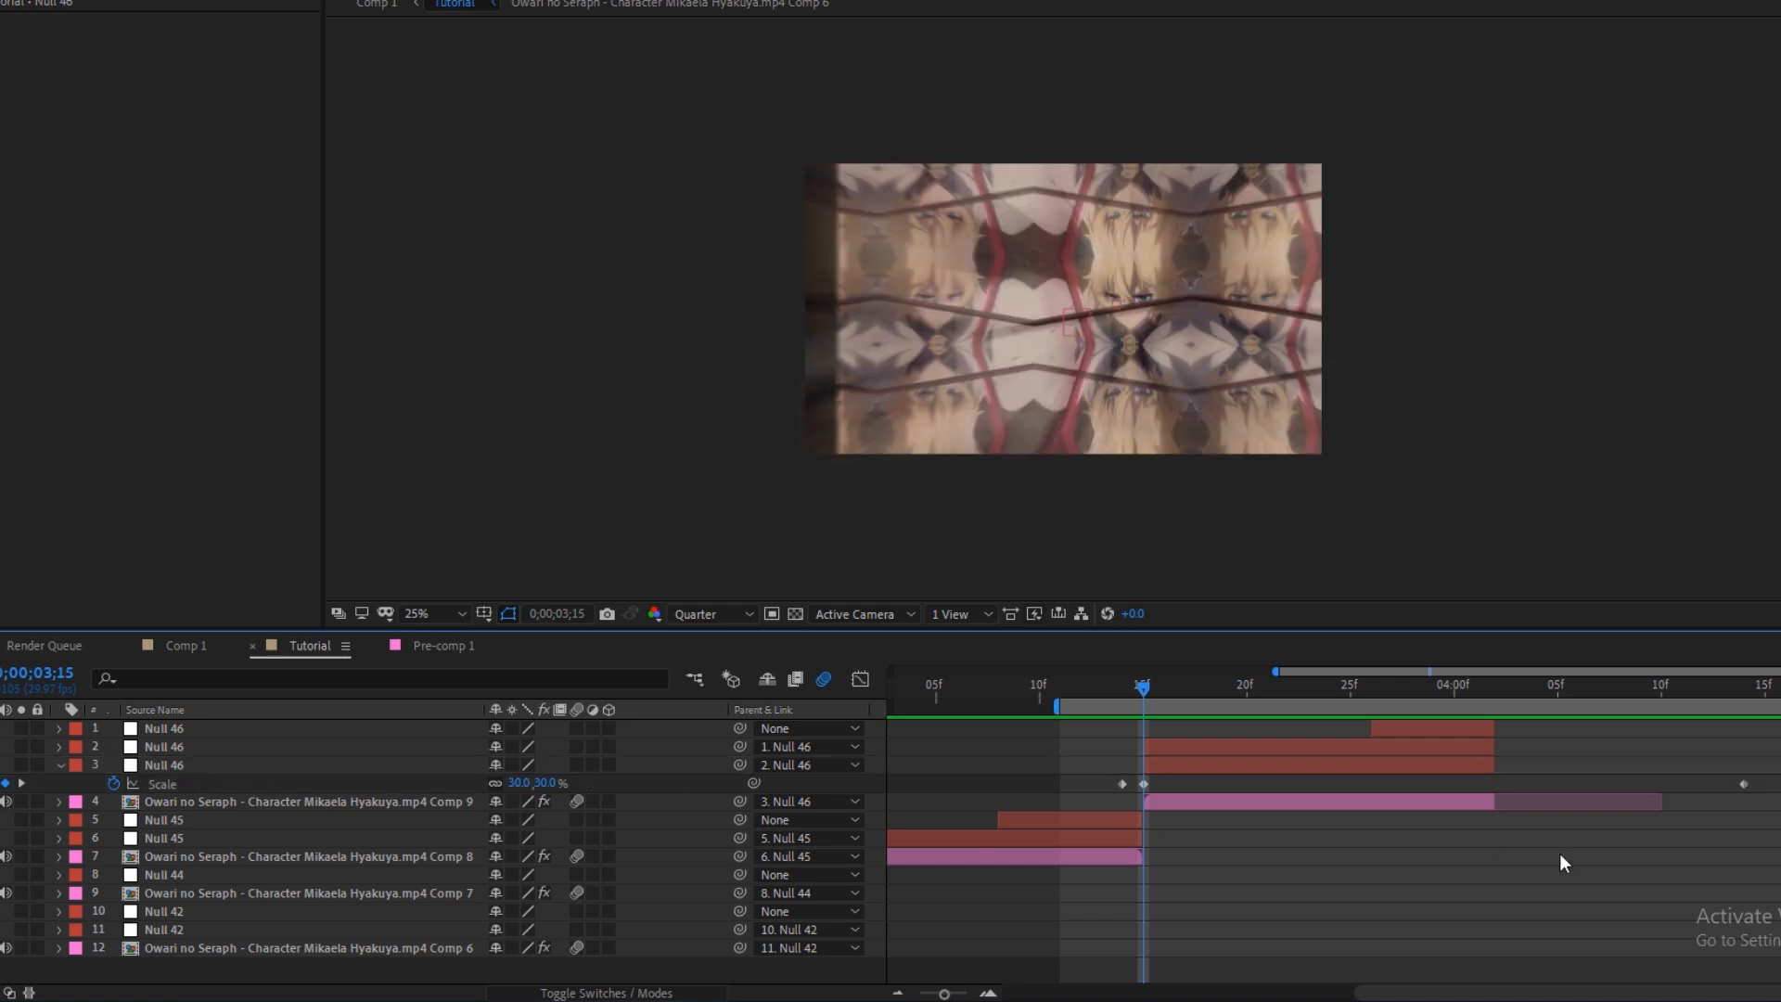
Ease the lowest null's Scale keyframes and shape the value graph to rise steeply after 0;00;03;15 and level off toward 0;00;04;14
drag(1767, 779, 1086, 799)
click(860, 679)
drag(1176, 863, 1101, 954)
drag(1342, 931, 1089, 737)
drag(1550, 731, 1167, 739)
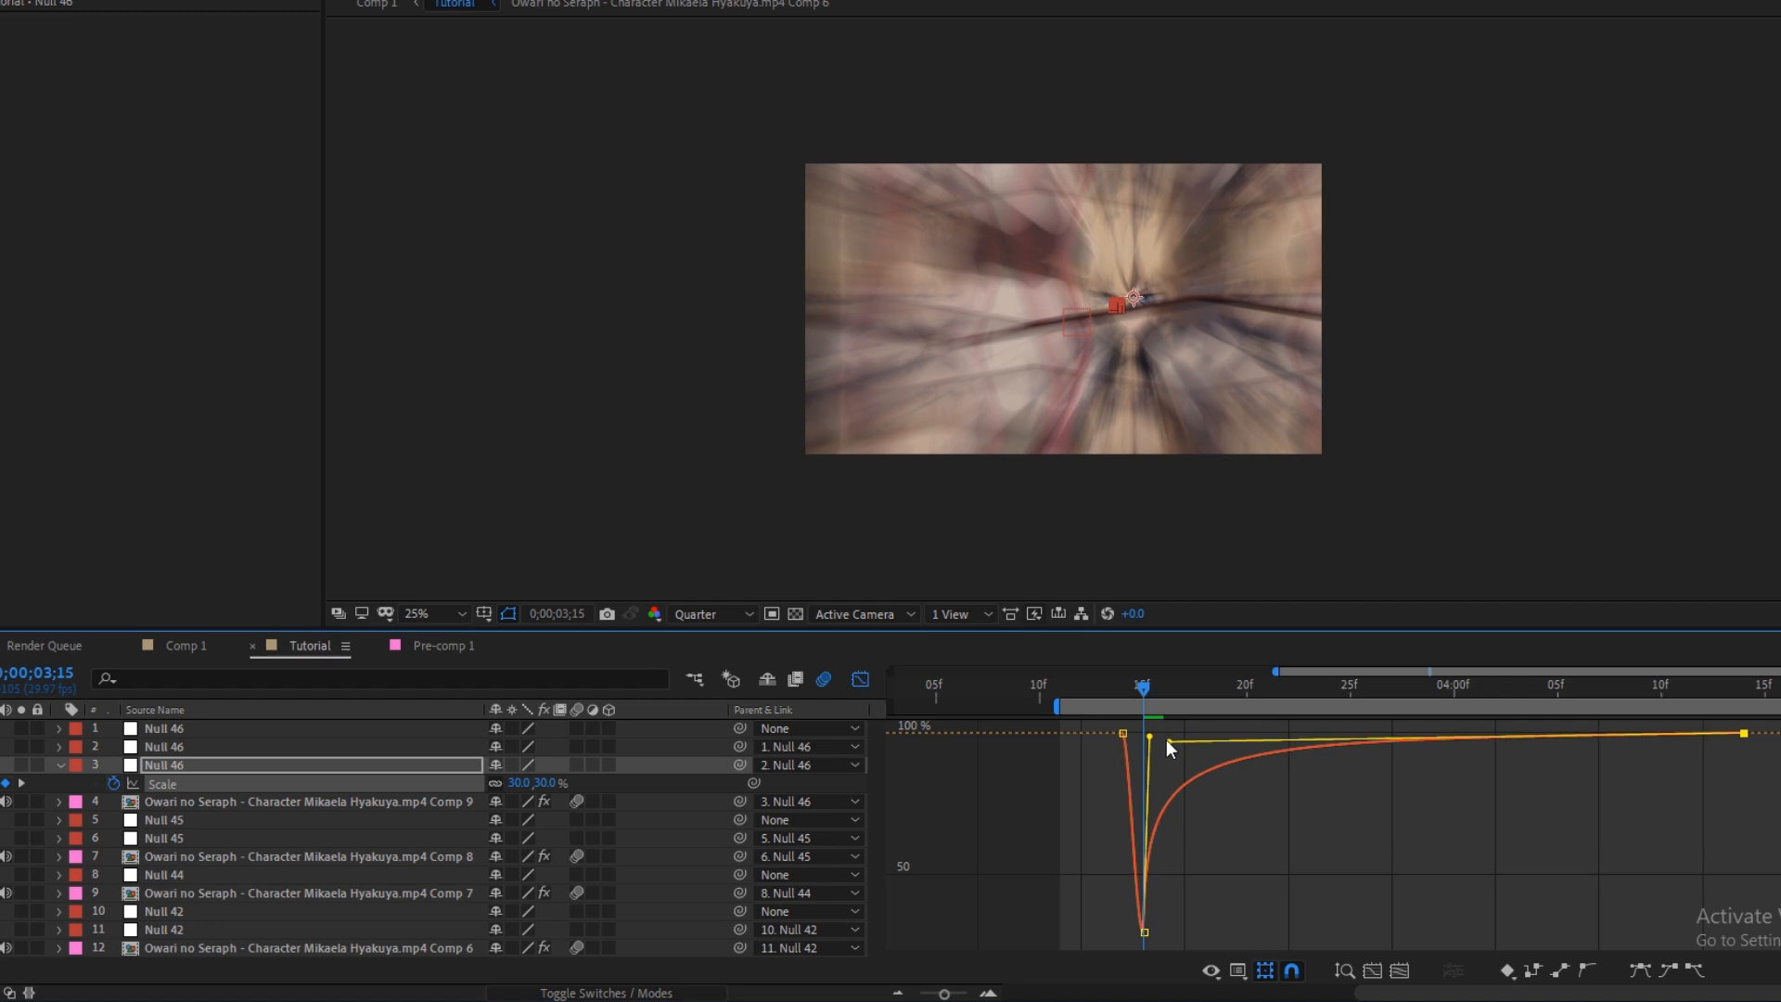
Straighten the Scale graph's drop between 0;00;03;14 and 0;00;03;15, refine the steep rise after it, and leave the Graph Editor
click(1401, 970)
drag(922, 936, 936, 875)
drag(903, 742, 959, 774)
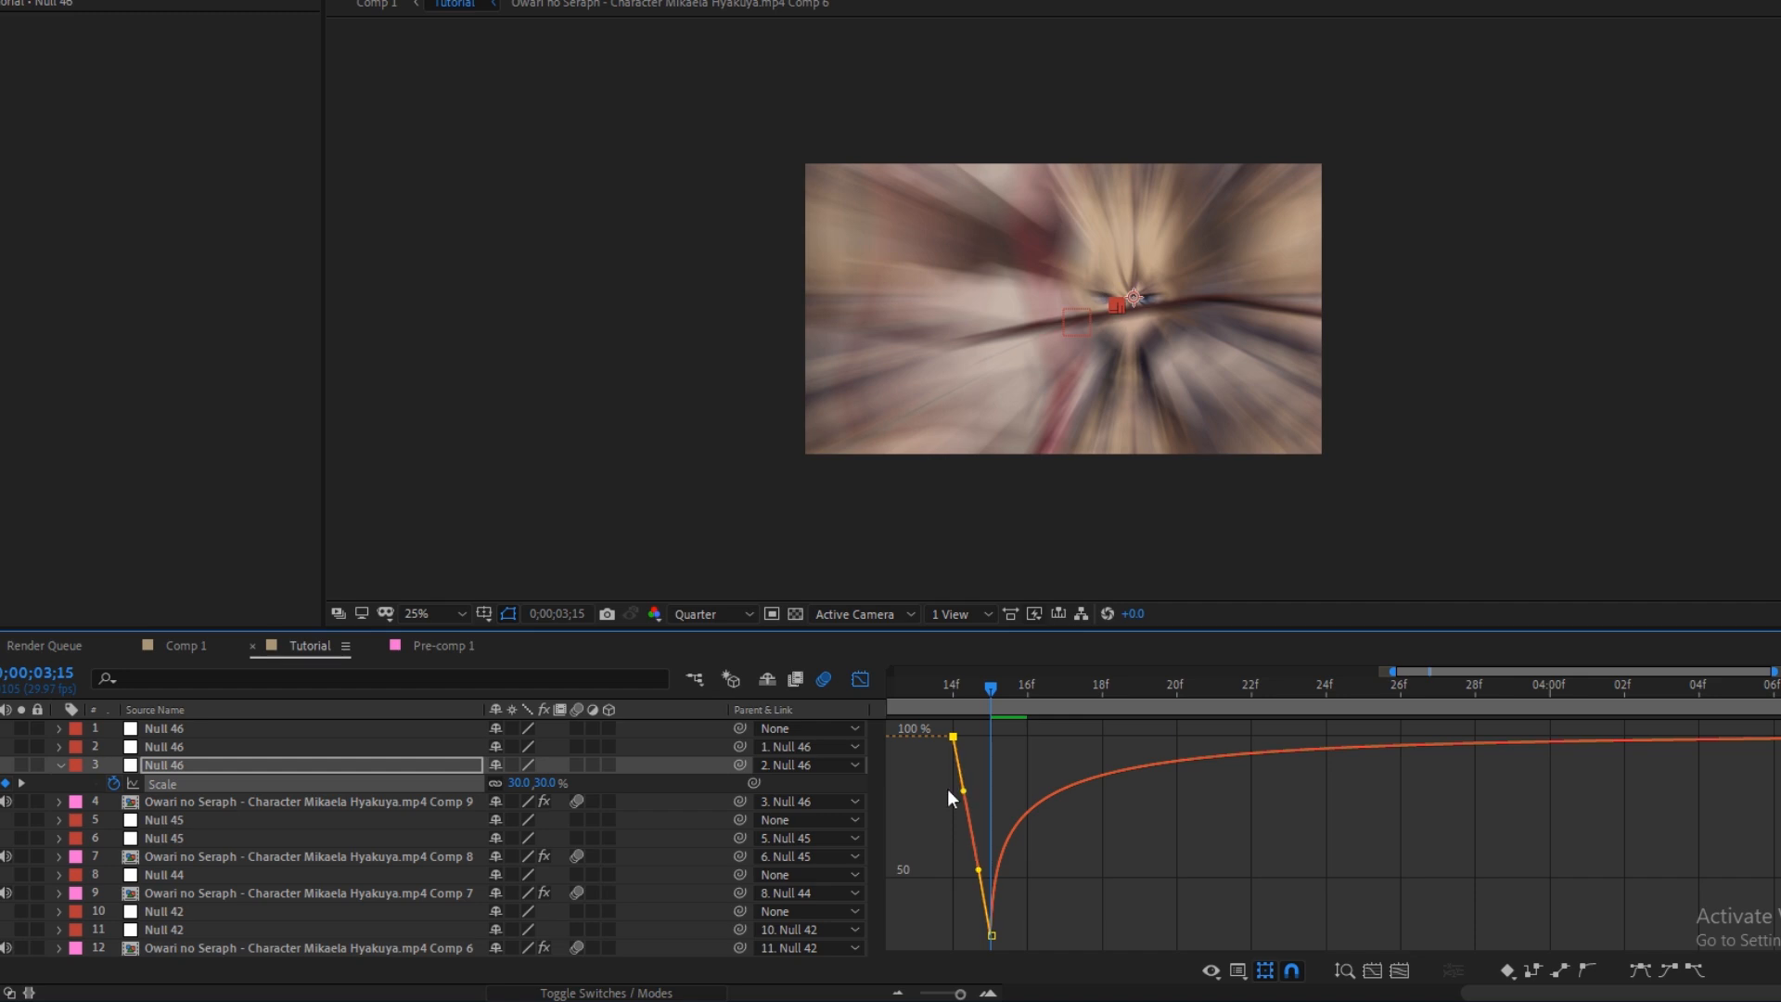
drag(993, 928, 1001, 777)
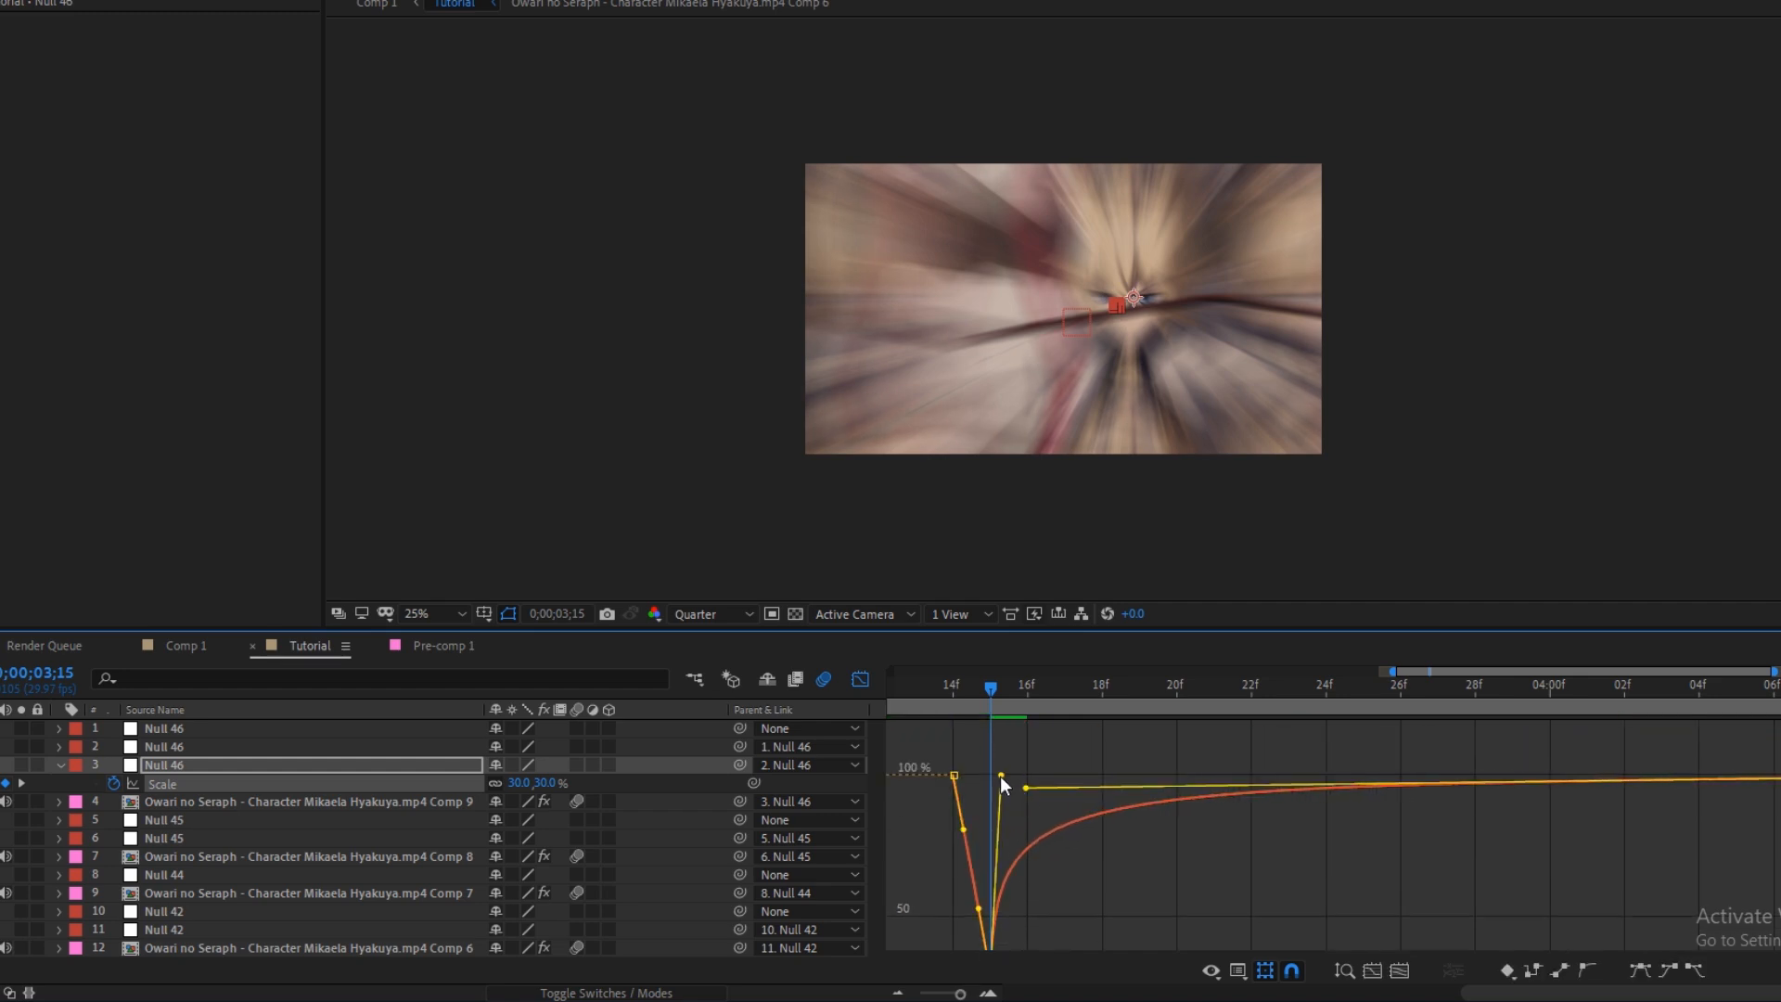
click(860, 679)
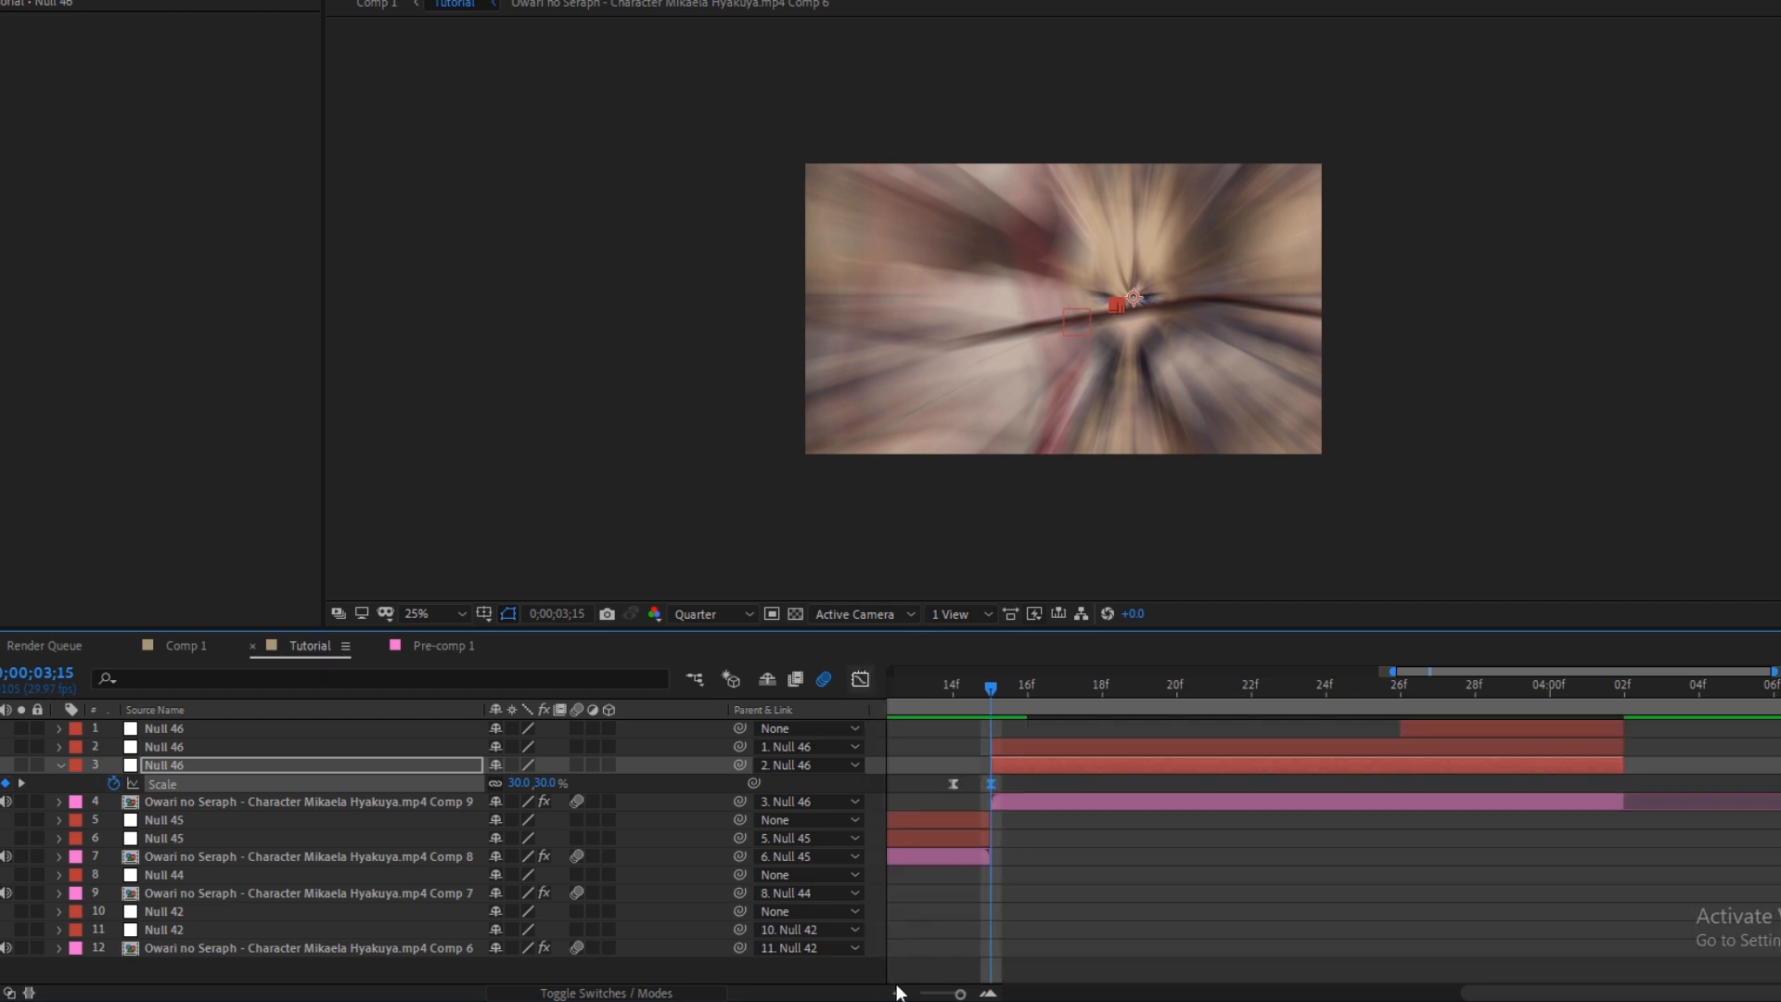
Start animating the middle null's Scale with a keyframe at 0;00;03;14
scroll(1194, 905, down, 2)
click(1194, 906)
drag(1101, 704, 1095, 755)
click(1121, 746)
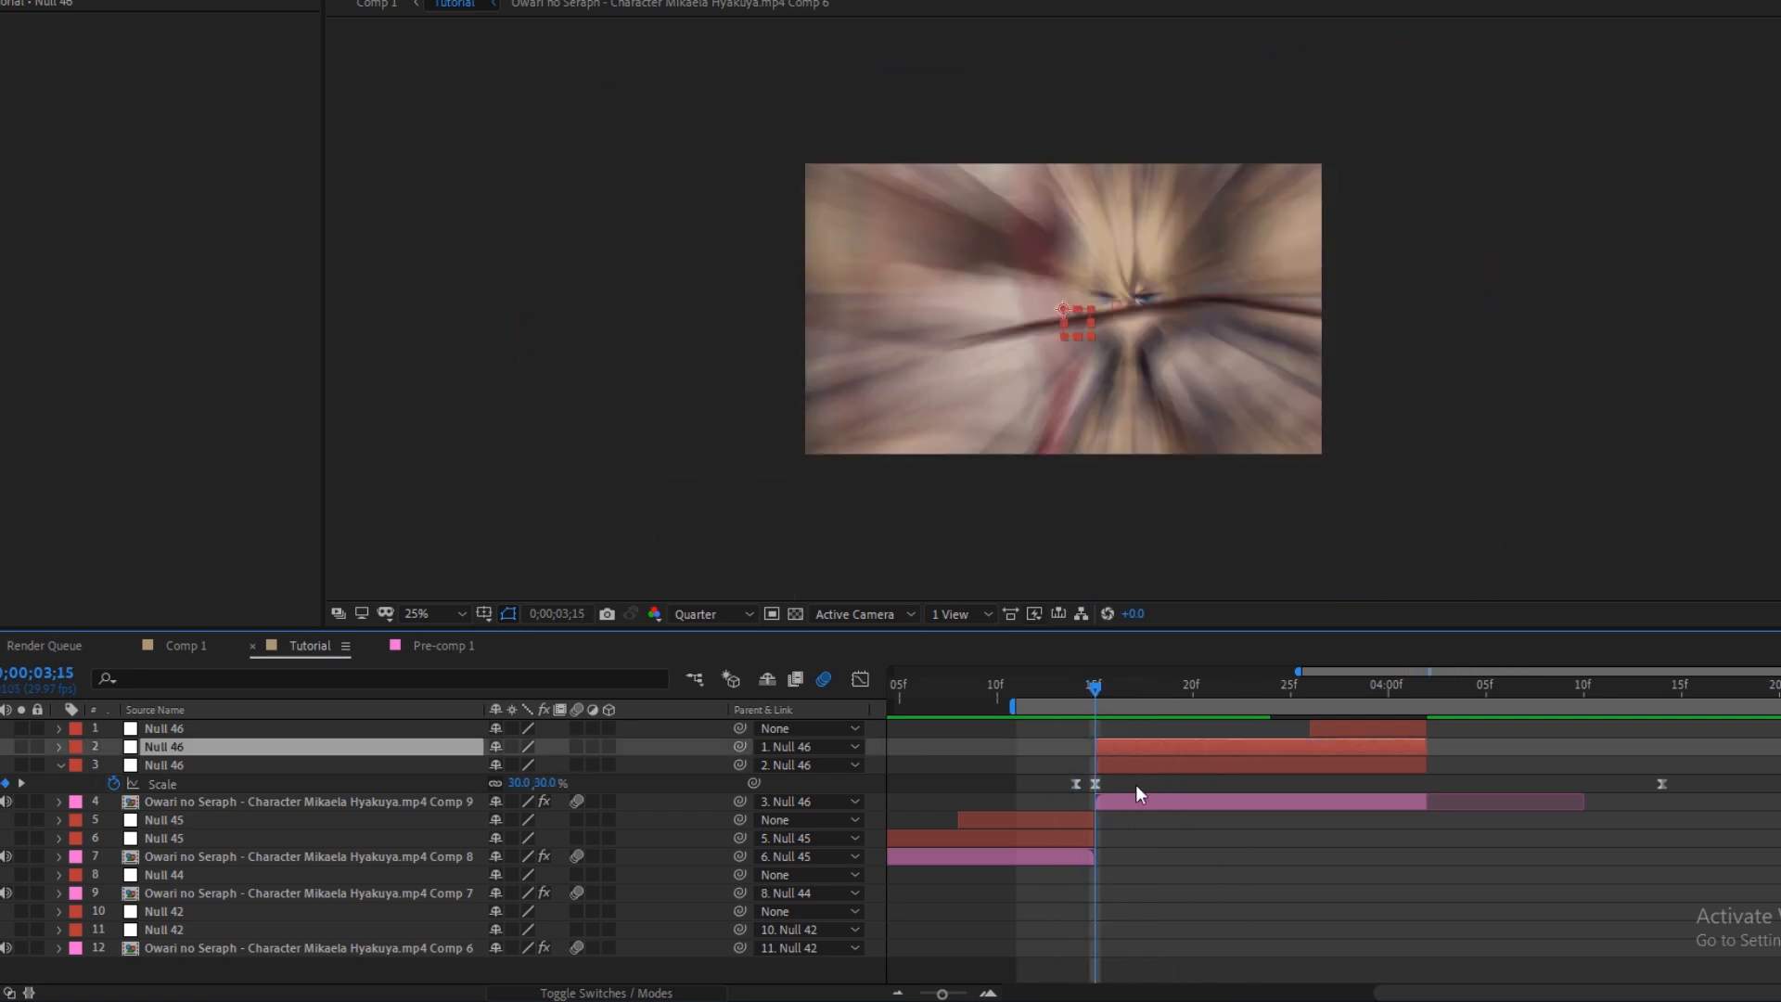
key(s)
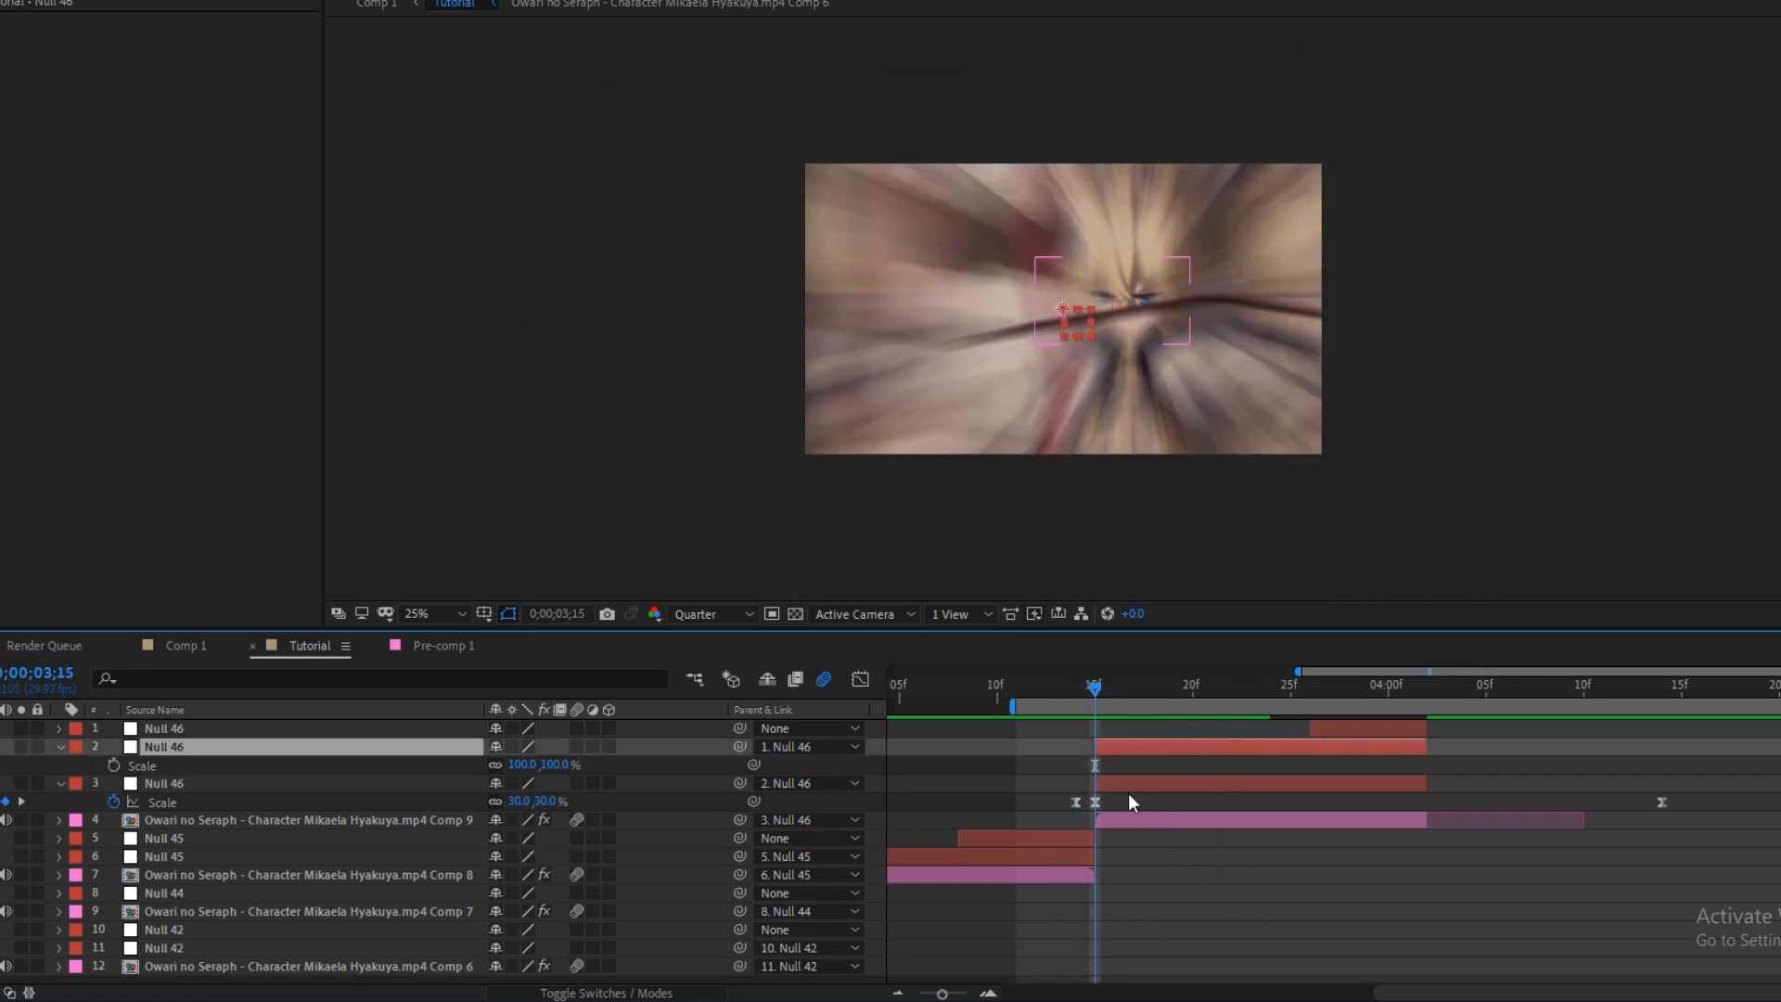
key(Page_Up)
click(113, 766)
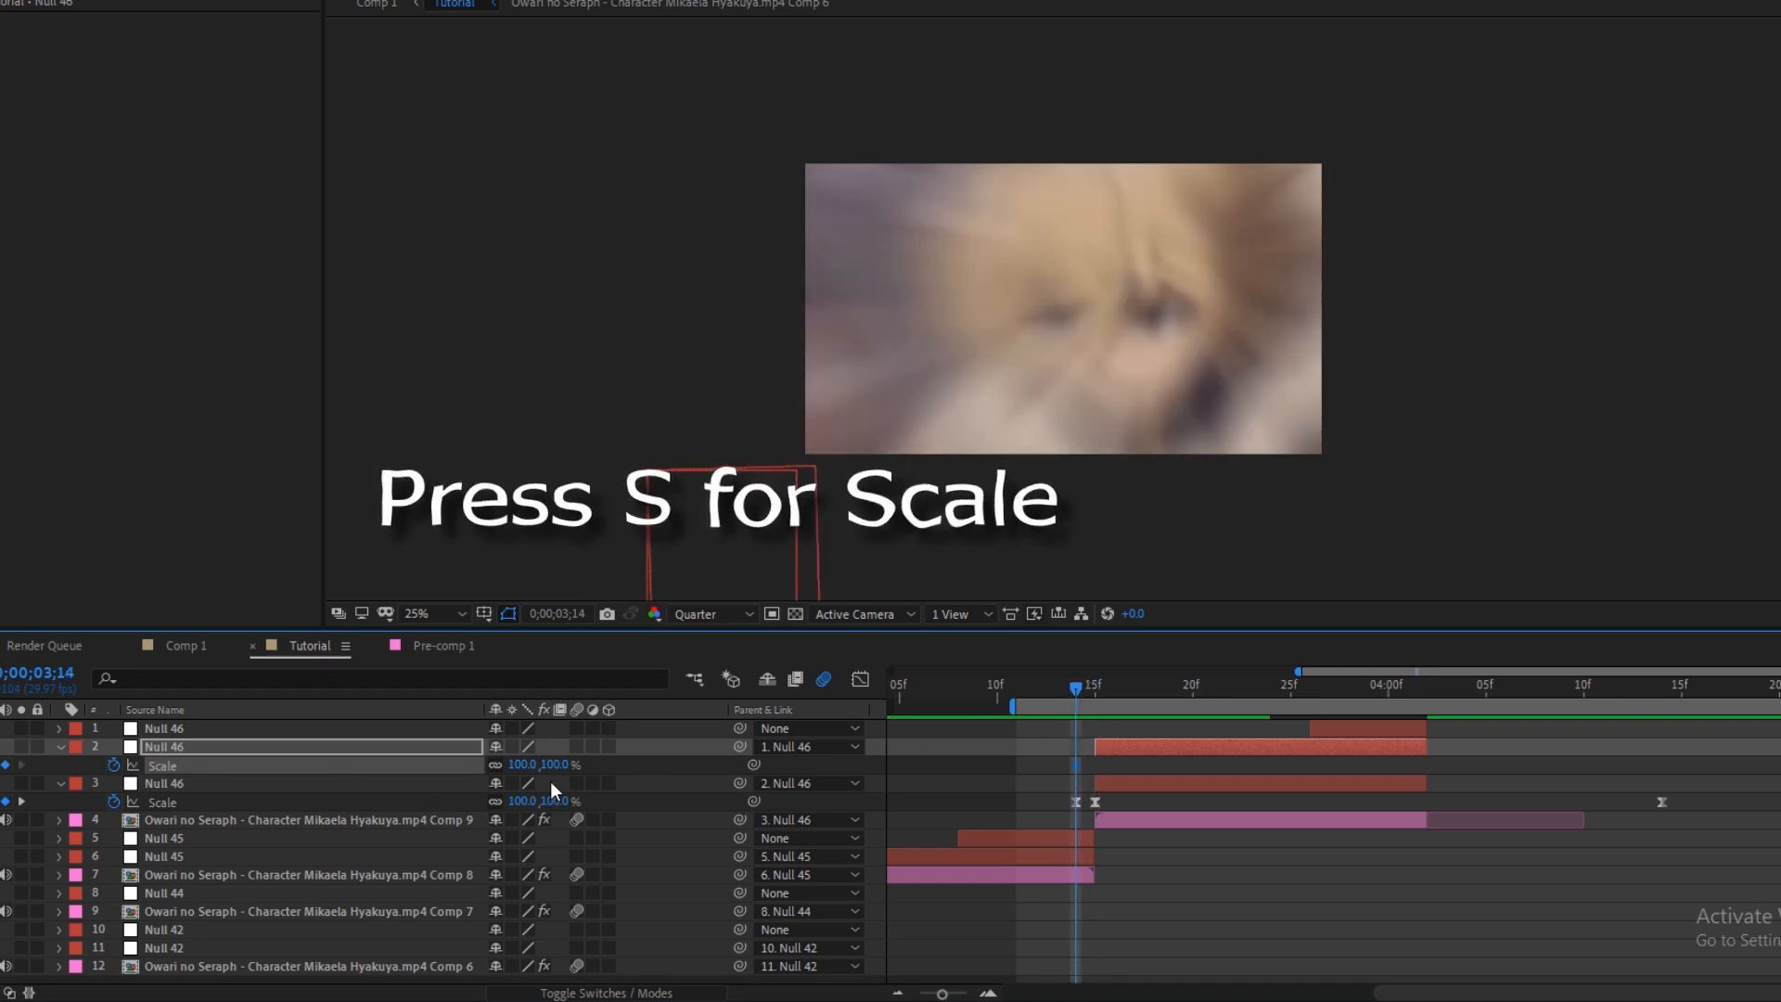
Set the middle null's Scale to 130% at 0;00;04;00 and to 90% at 0;00;03;14
drag(1075, 762, 1387, 763)
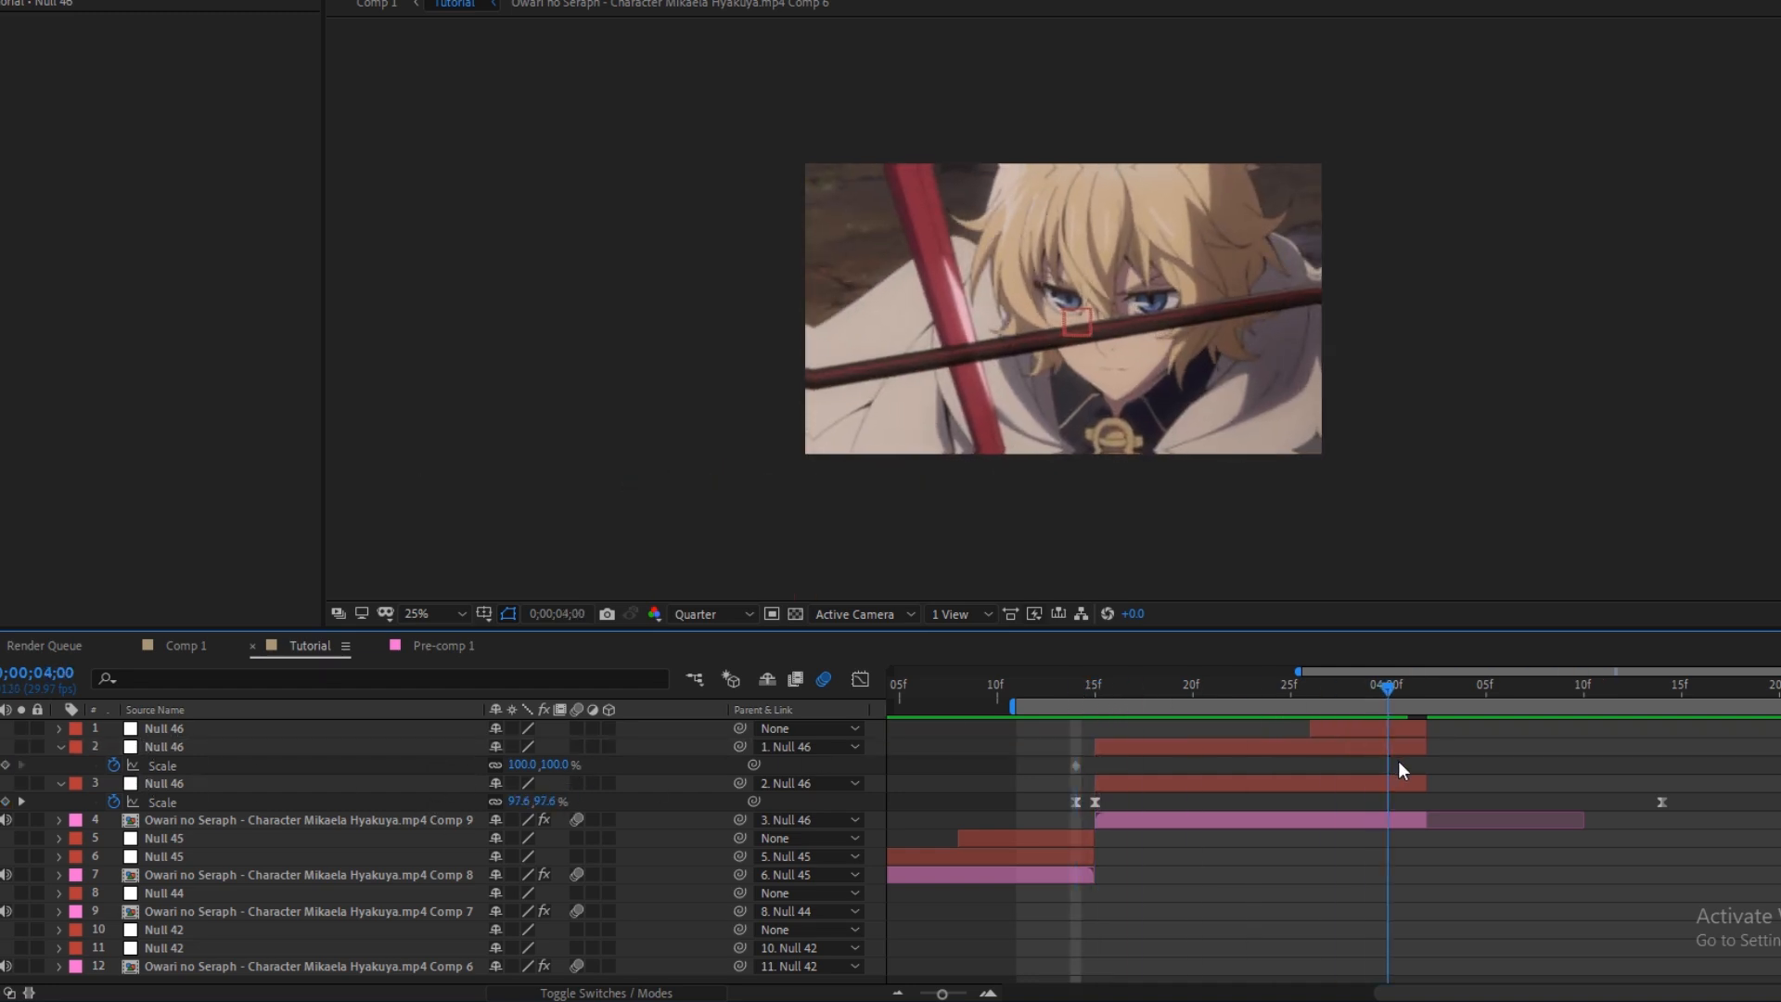
click(537, 770)
text(130)
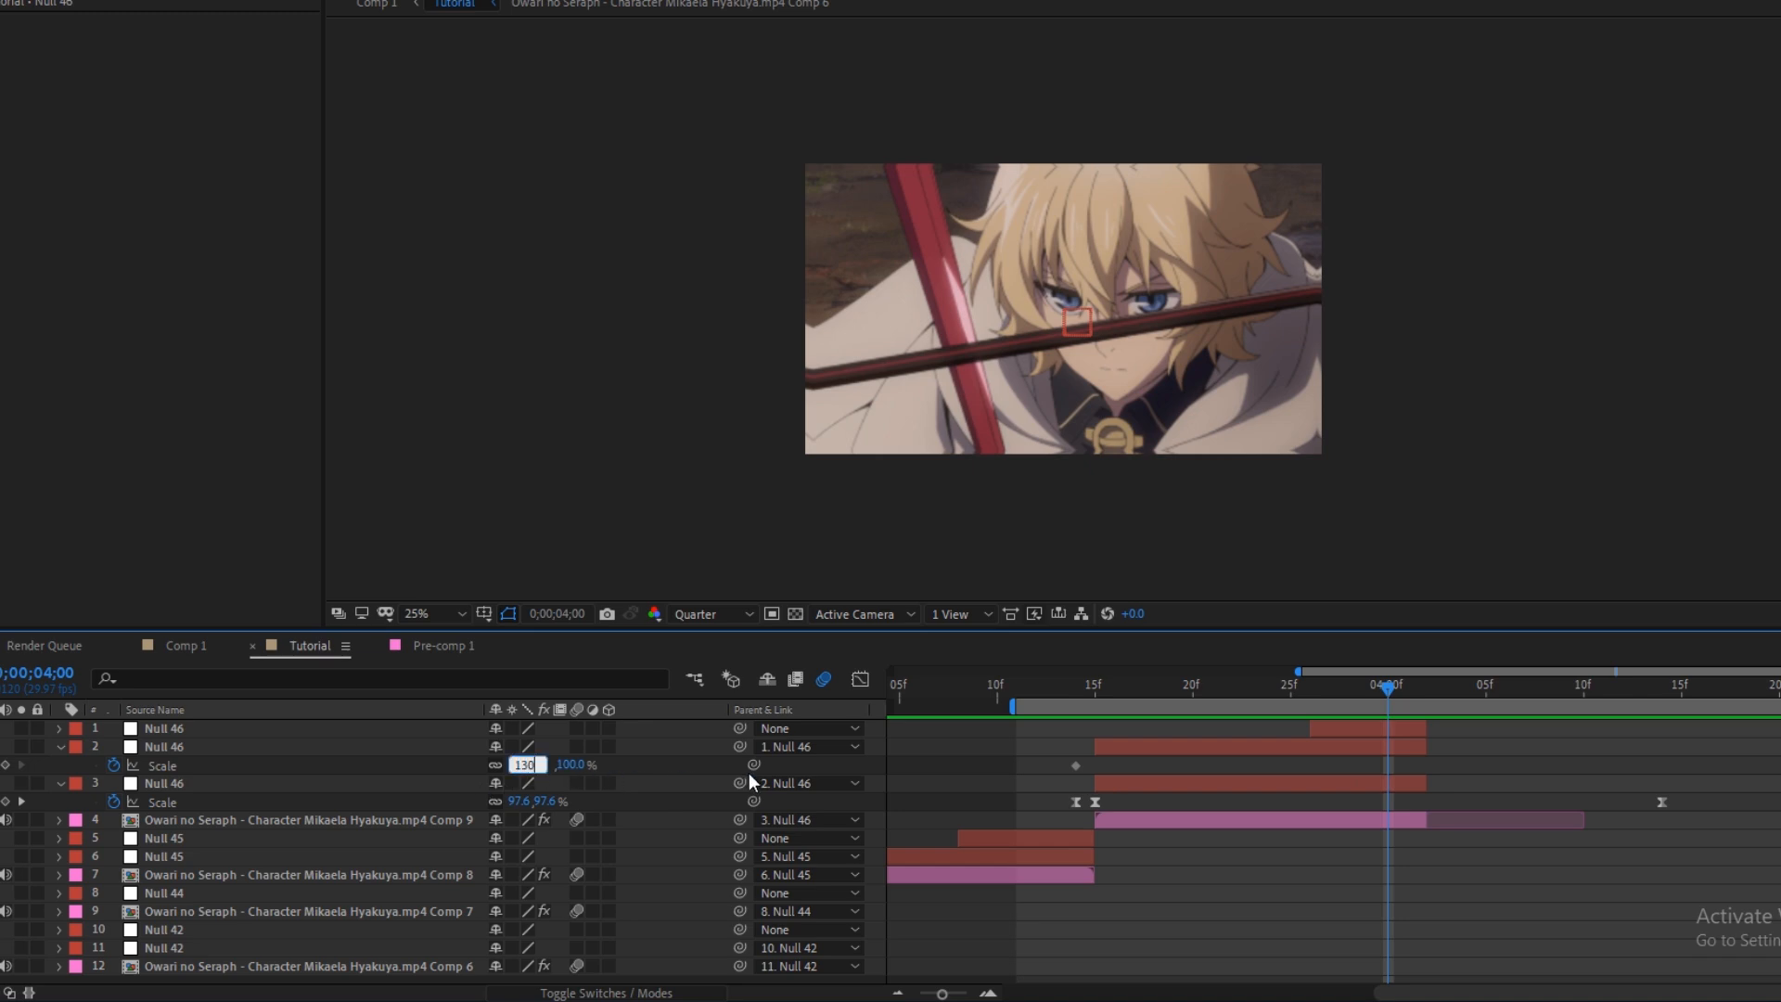
key(Return)
drag(1360, 692, 1073, 727)
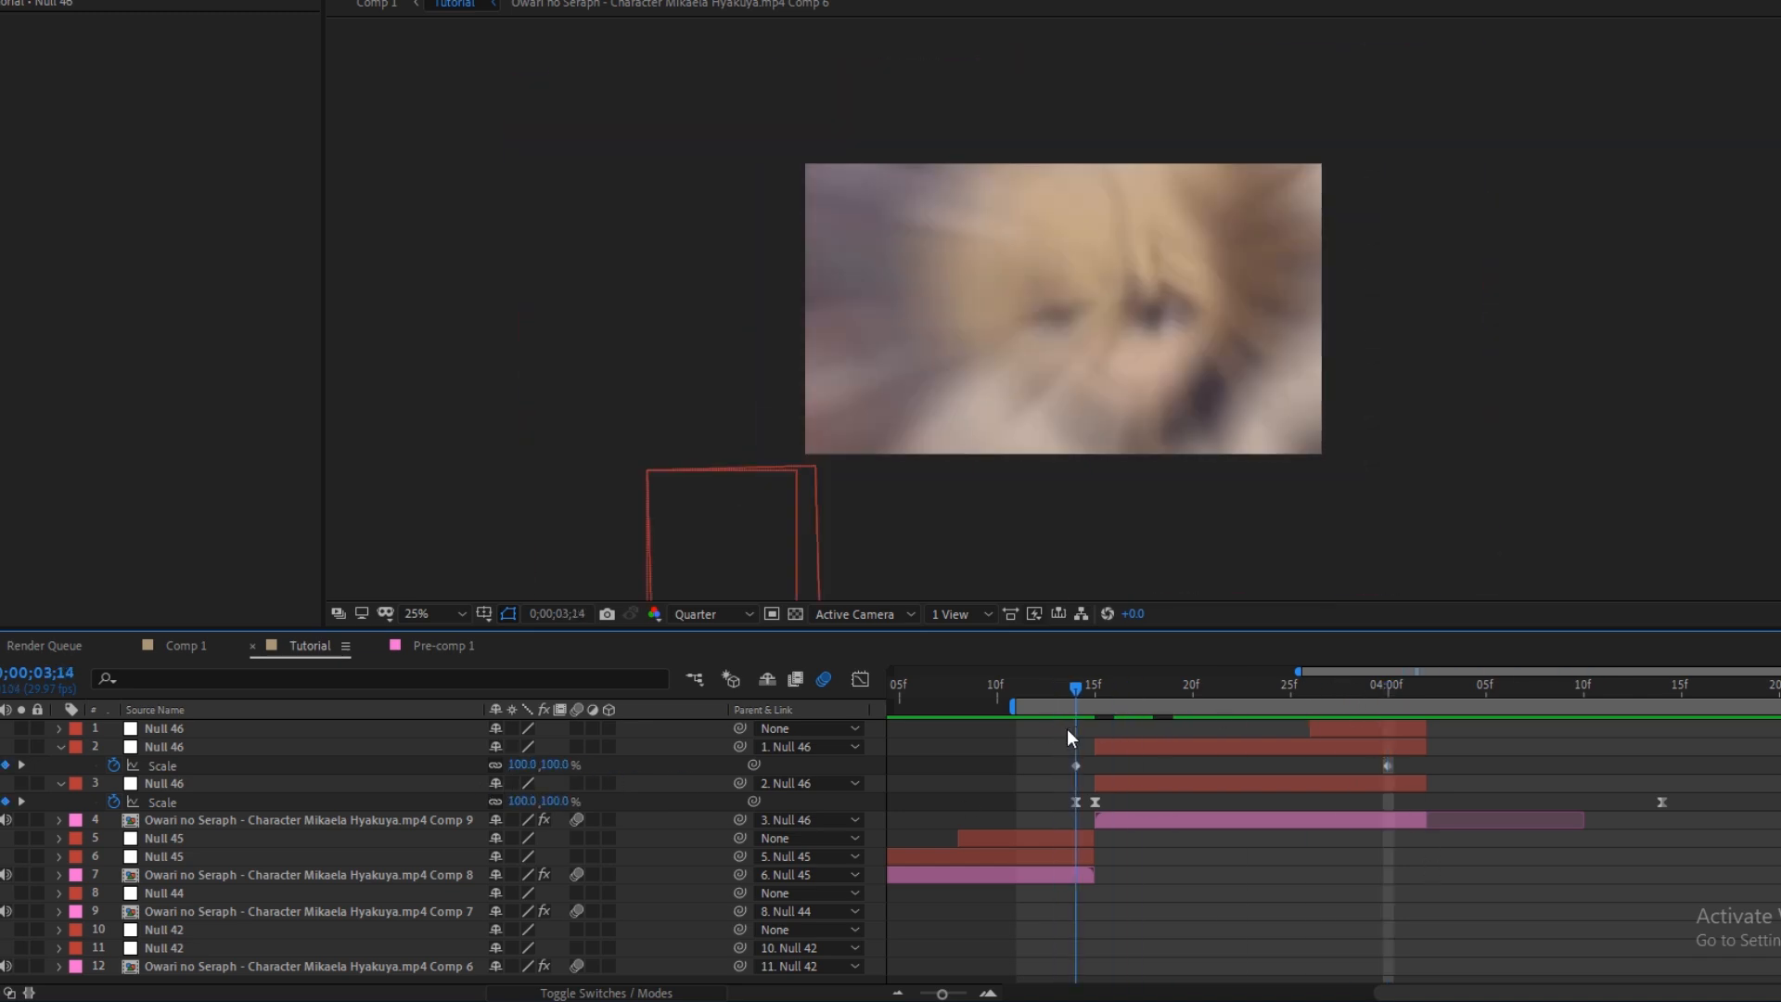
Ease the middle null's two Scale keyframes and shape the value graph to level off gradually toward 0;00;04;00
drag(1388, 796, 1030, 761)
click(859, 680)
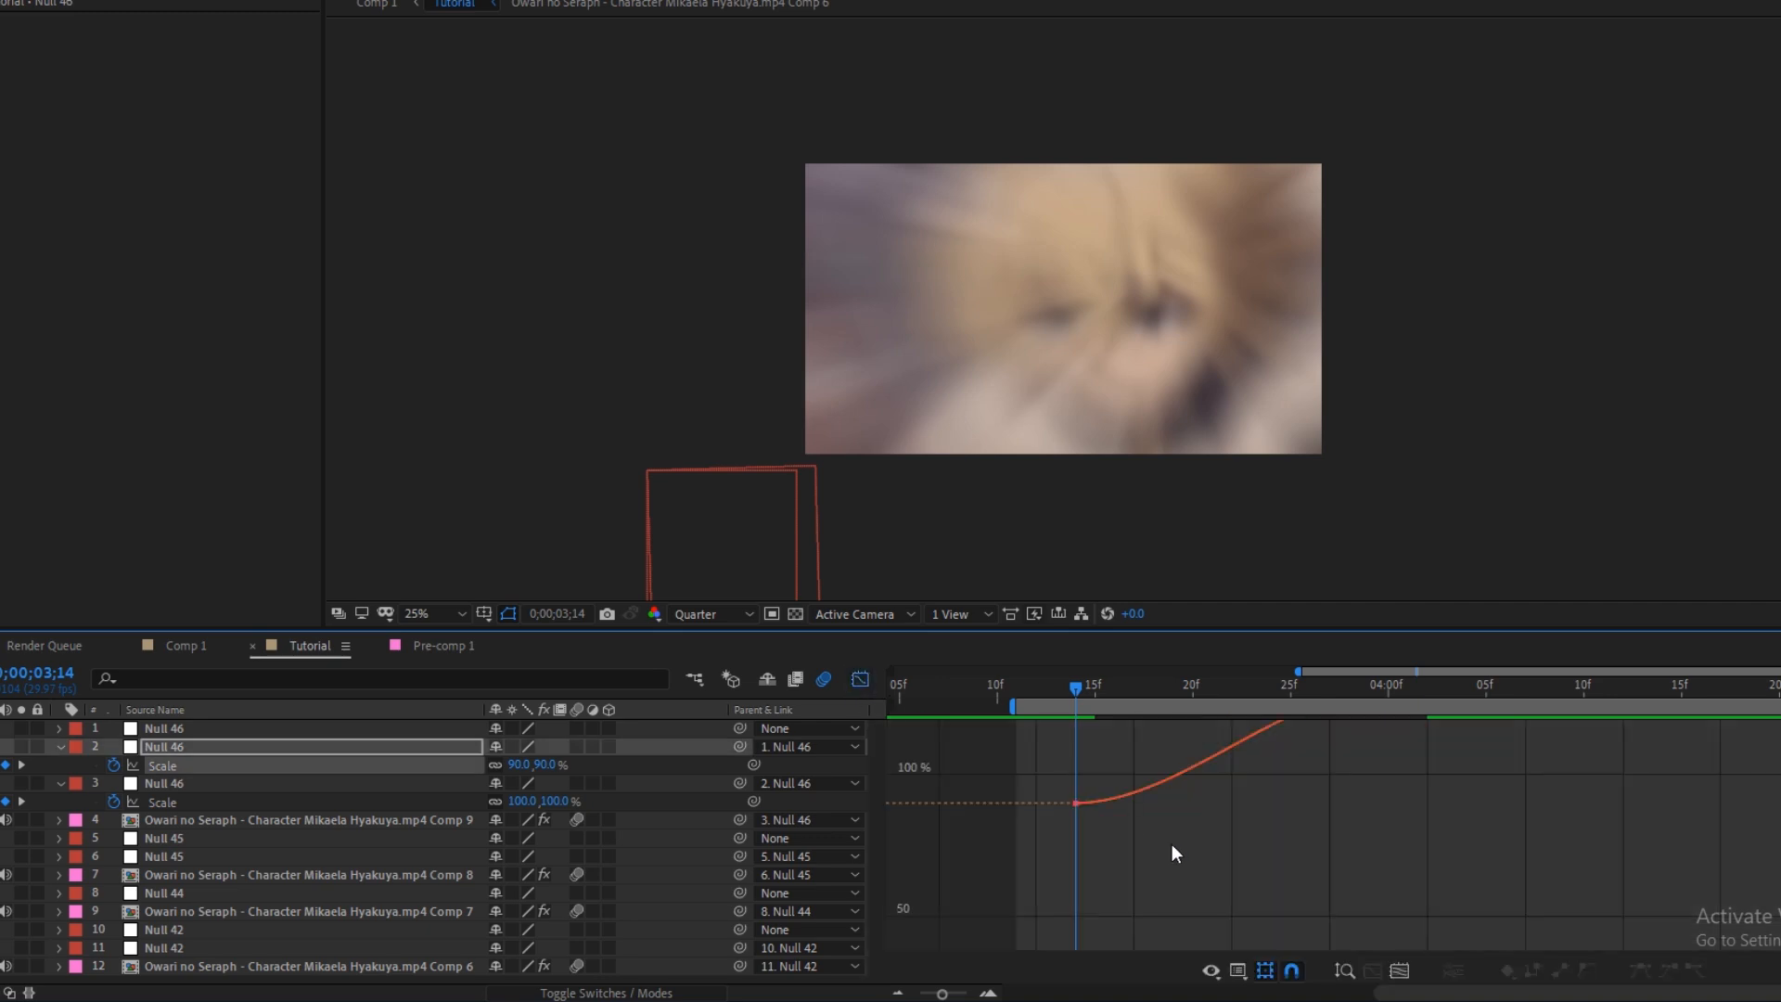
drag(1153, 828, 1033, 776)
click(1401, 973)
drag(1496, 816, 1249, 848)
key(shift+F3)
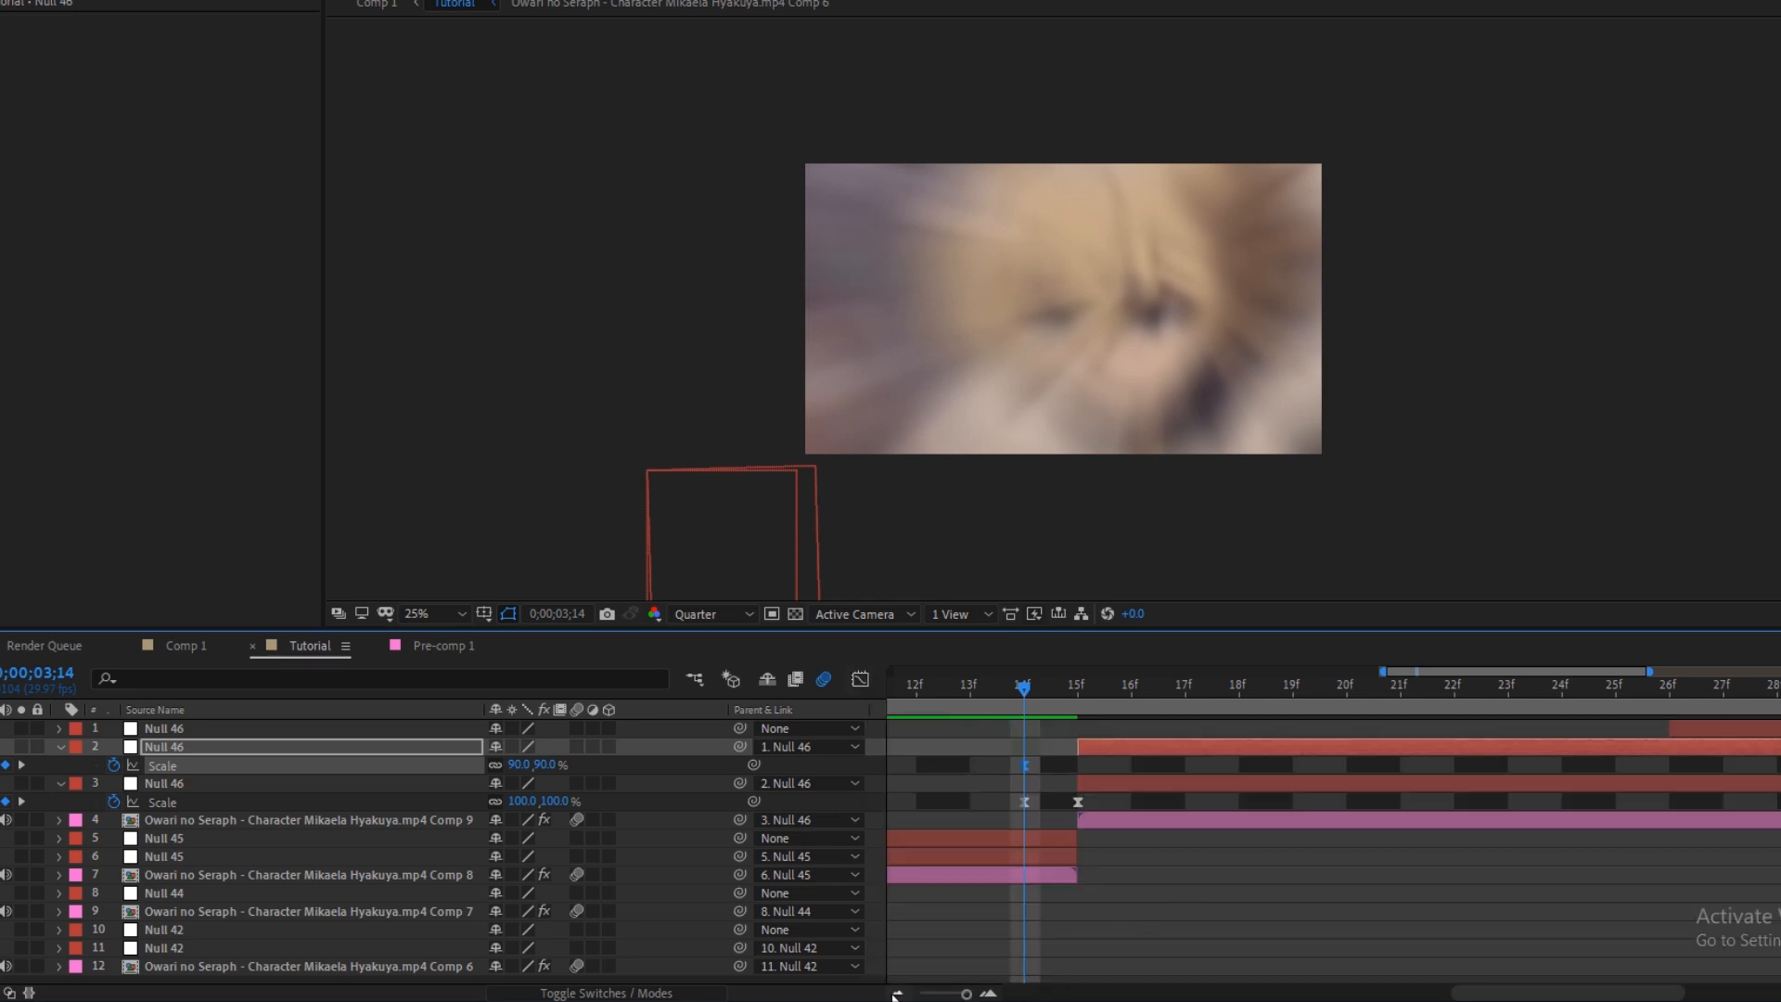
Keyframe the top null's Scale at 0;00;03;26, 0;00;04;01 and 0;00;04;02, with 30% at 0;00;04;01
click(896, 993)
click(1328, 733)
key(s)
drag(1334, 689, 1427, 715)
key(alt+shift+s)
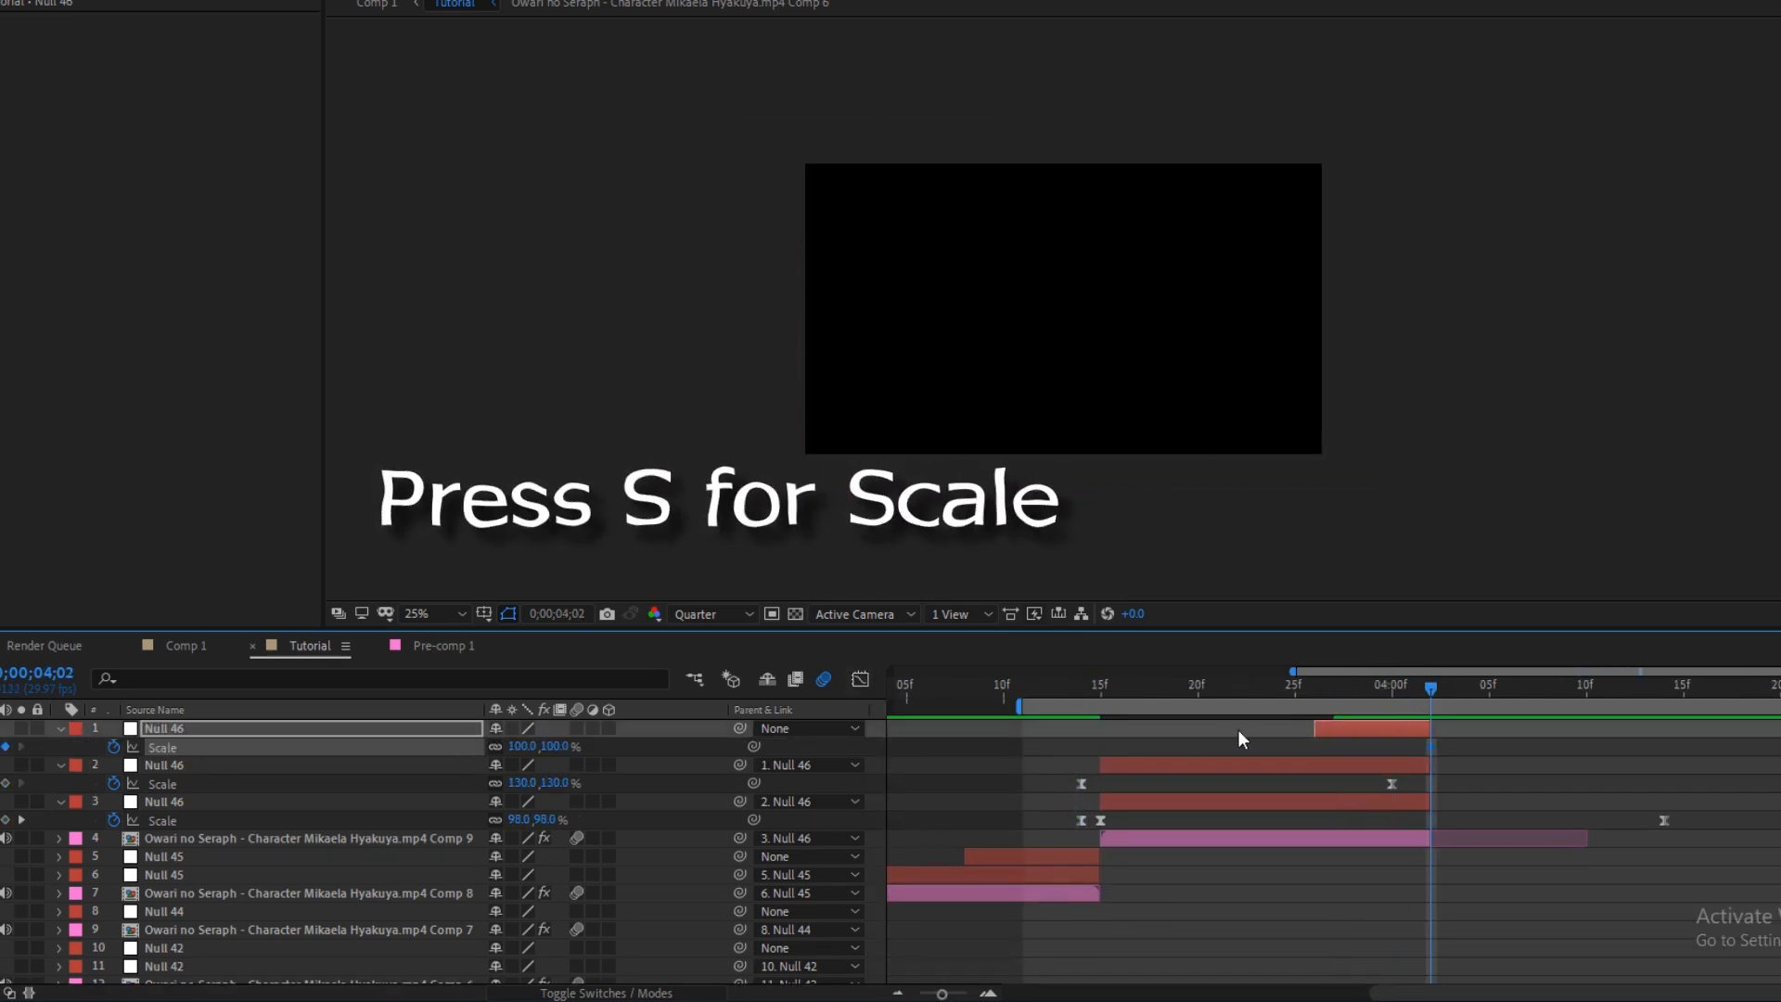
key(Page_Up)
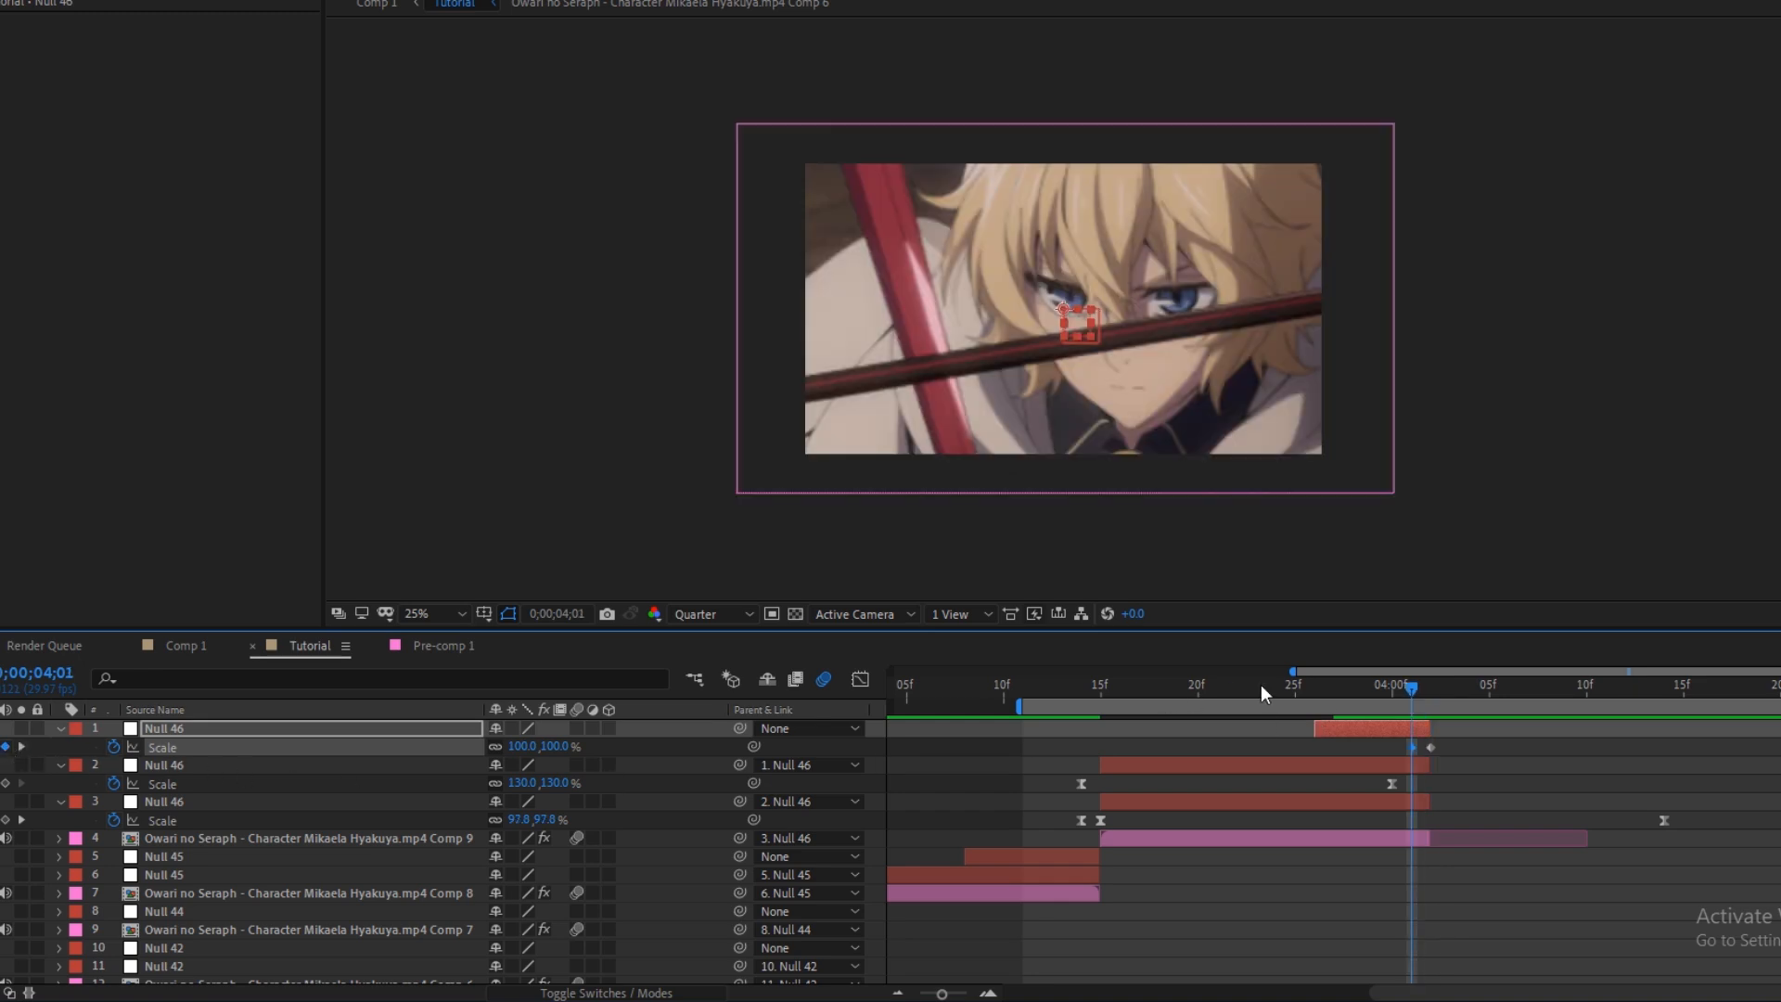
click(1313, 700)
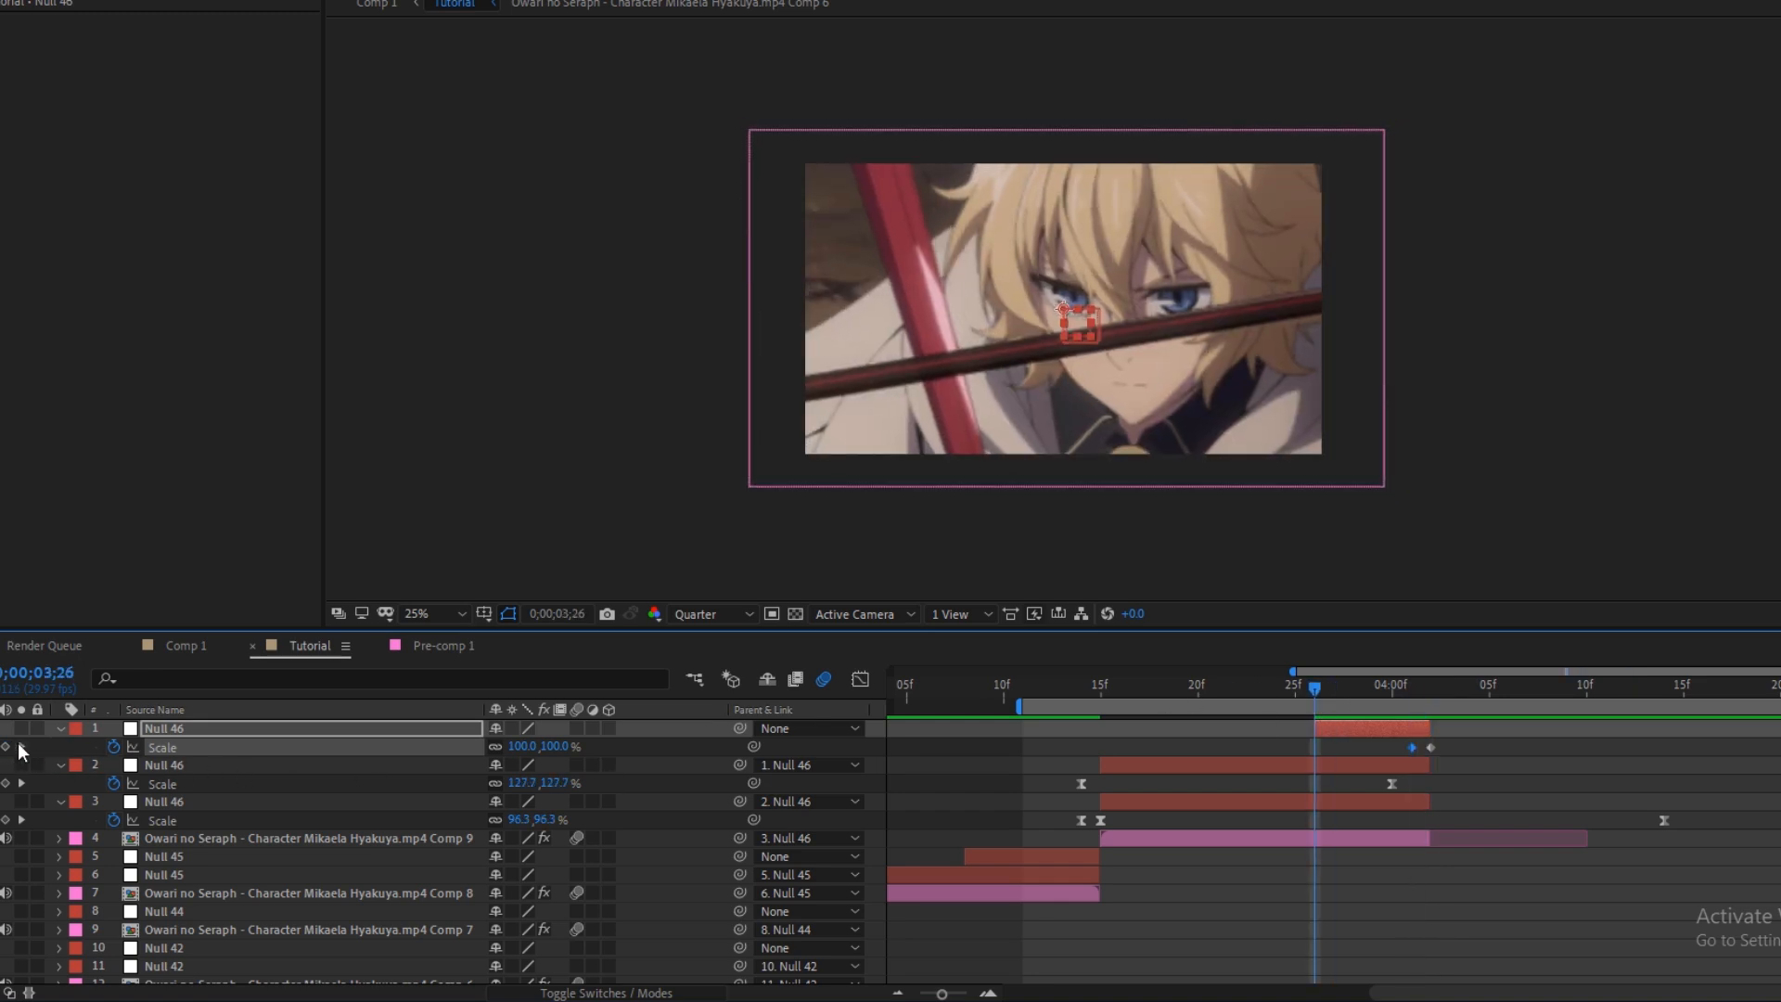
click(1412, 690)
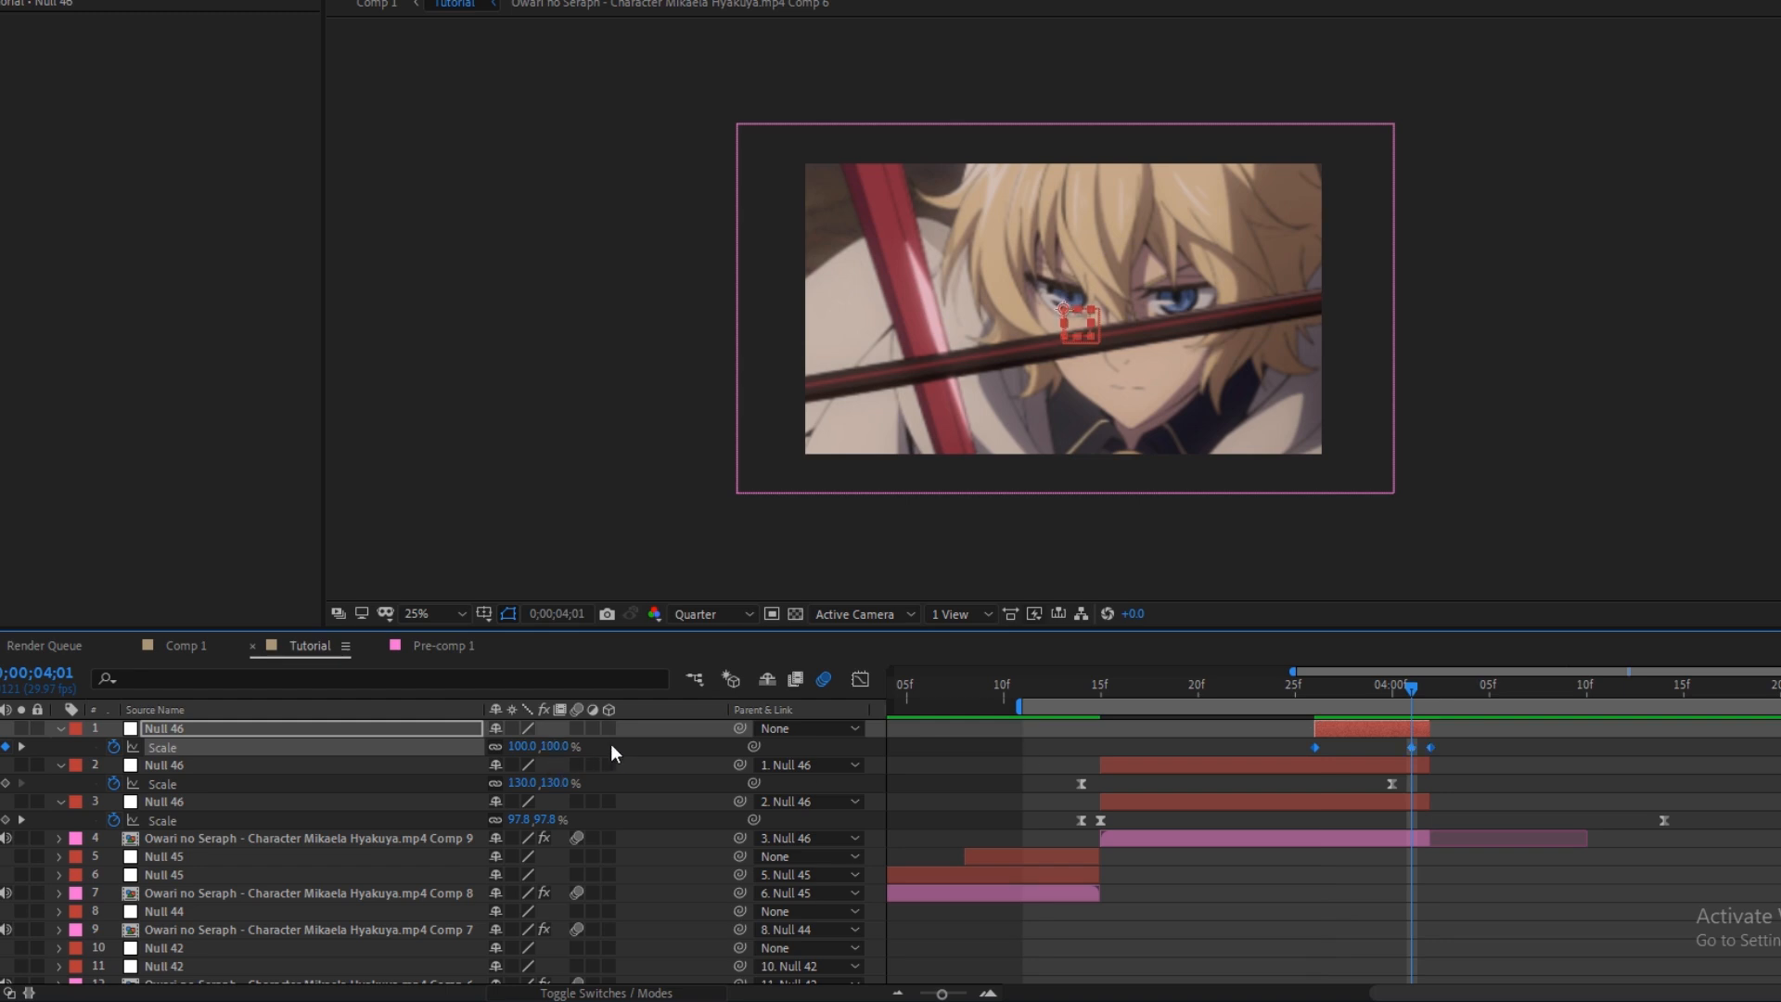
click(636, 746)
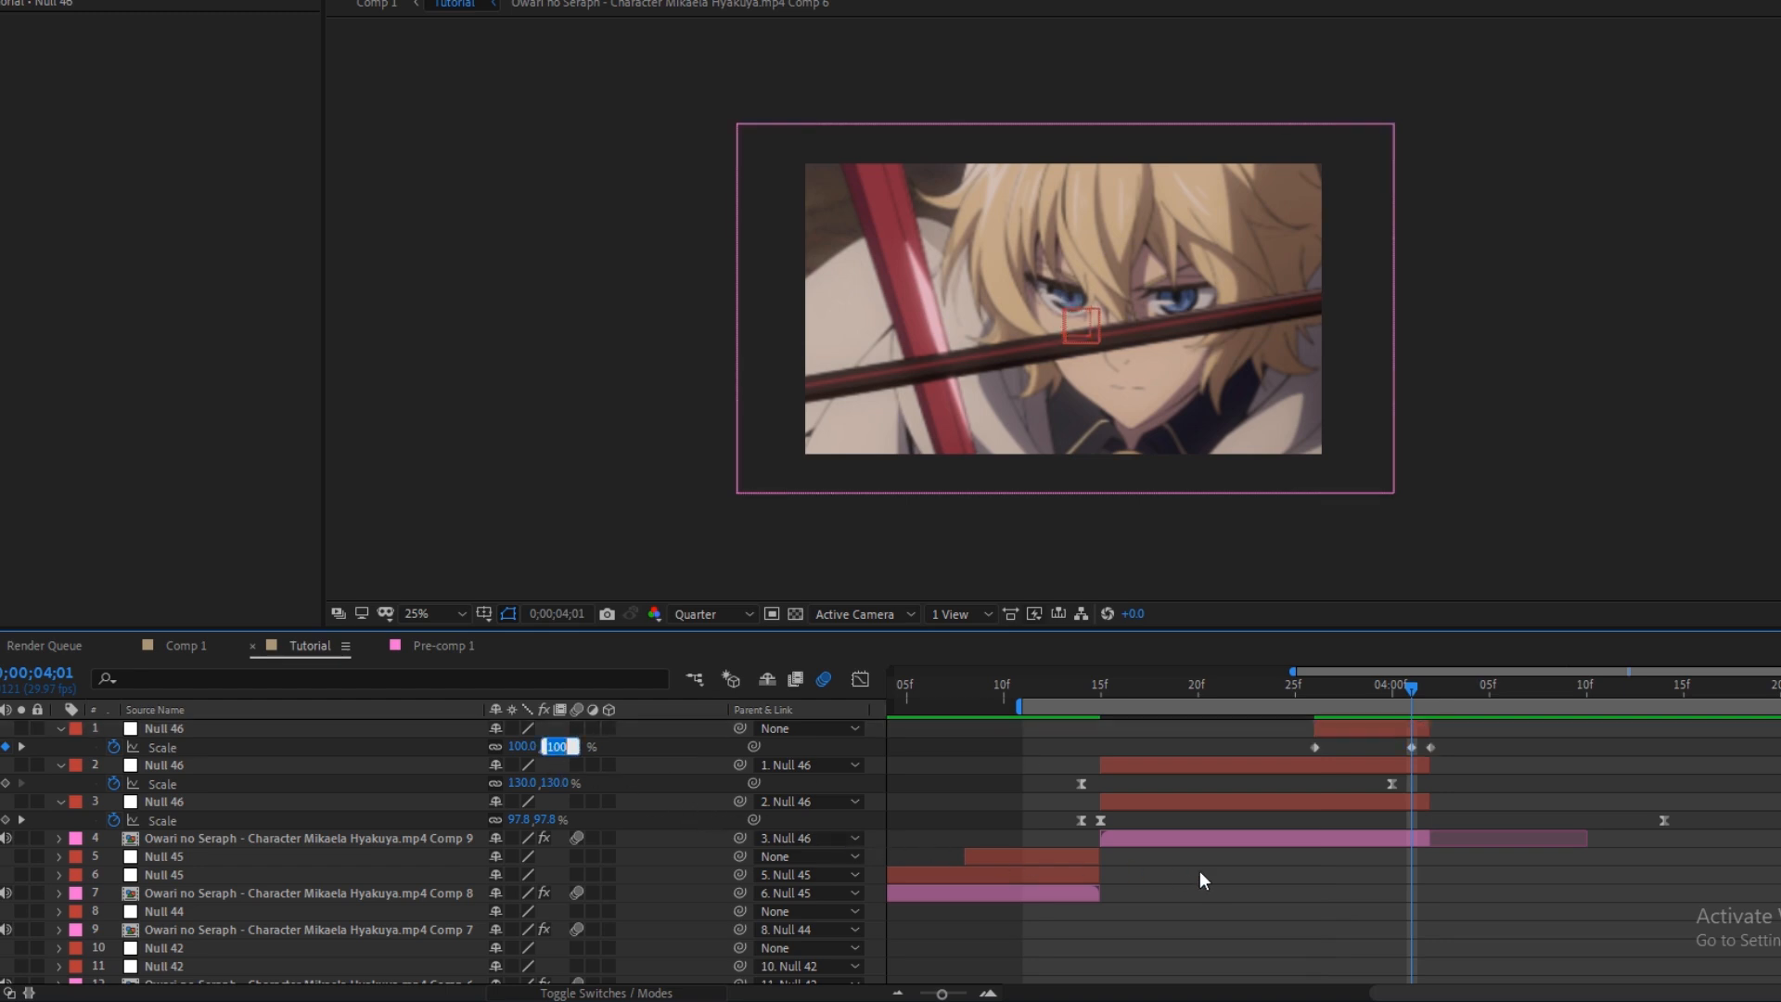
key(Return)
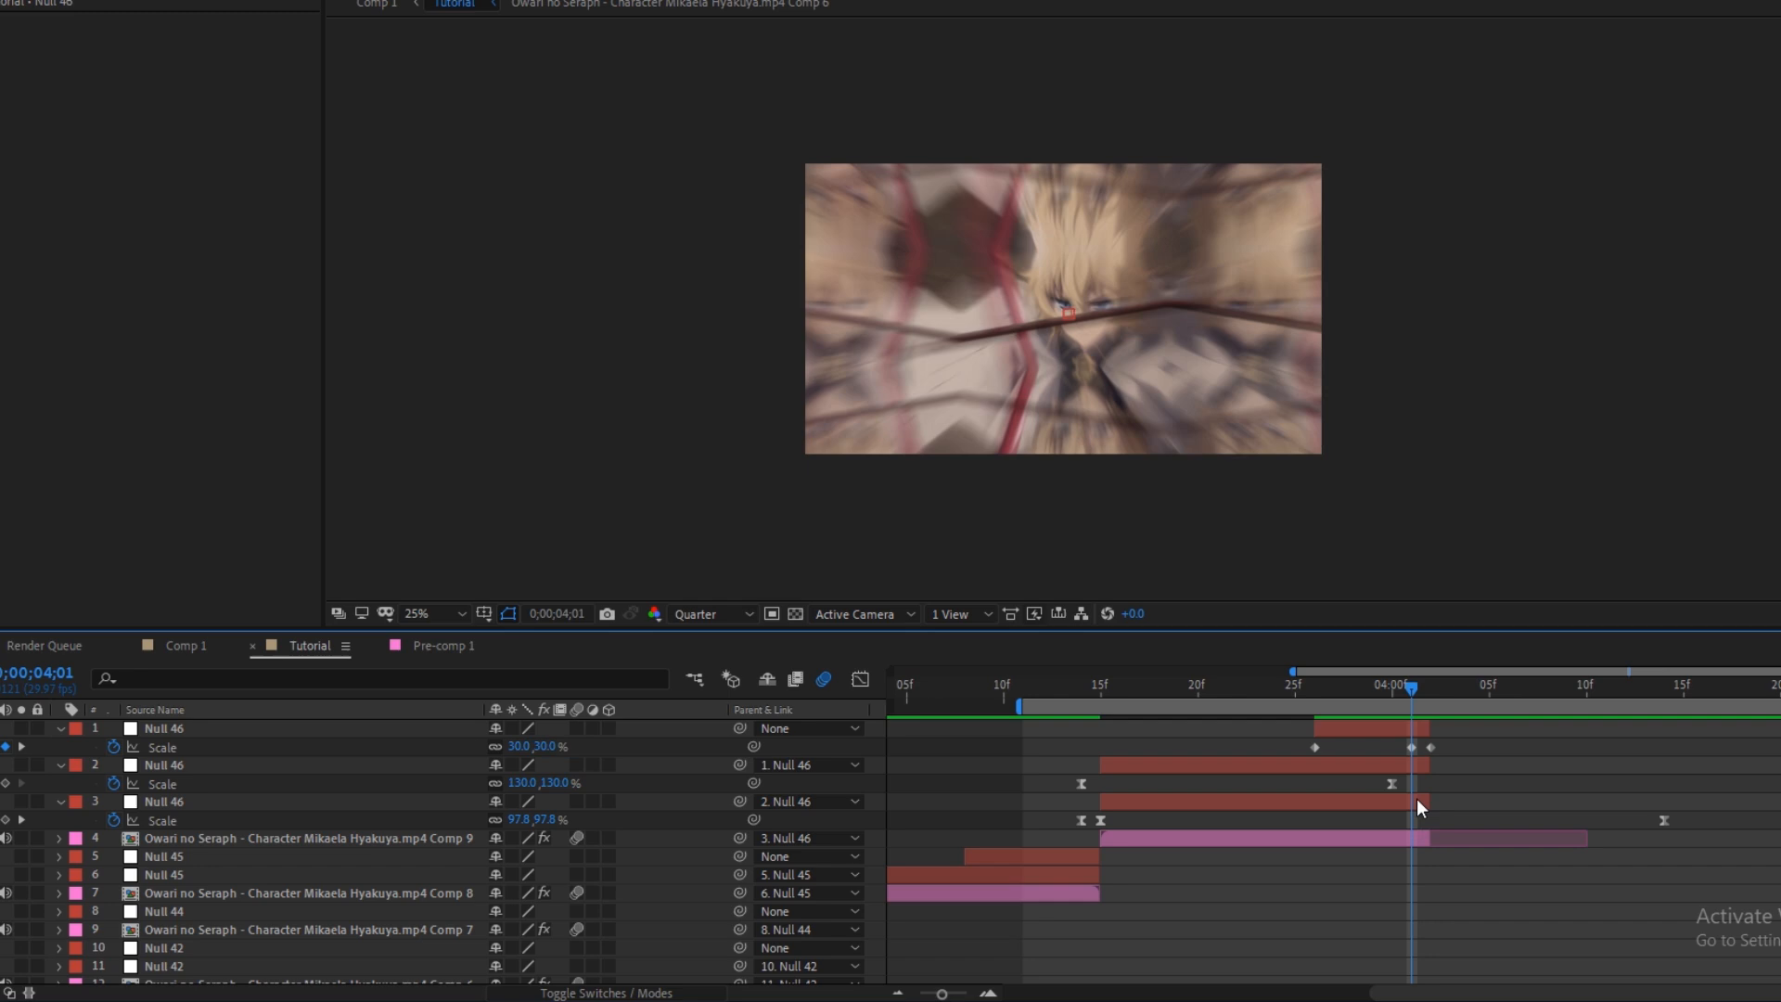
Ease the top null's Scale keyframes and shape the value graph to stay flat, plunge into 0;00;04;01 and rise sharply to 0;00;04;02
key(F9)
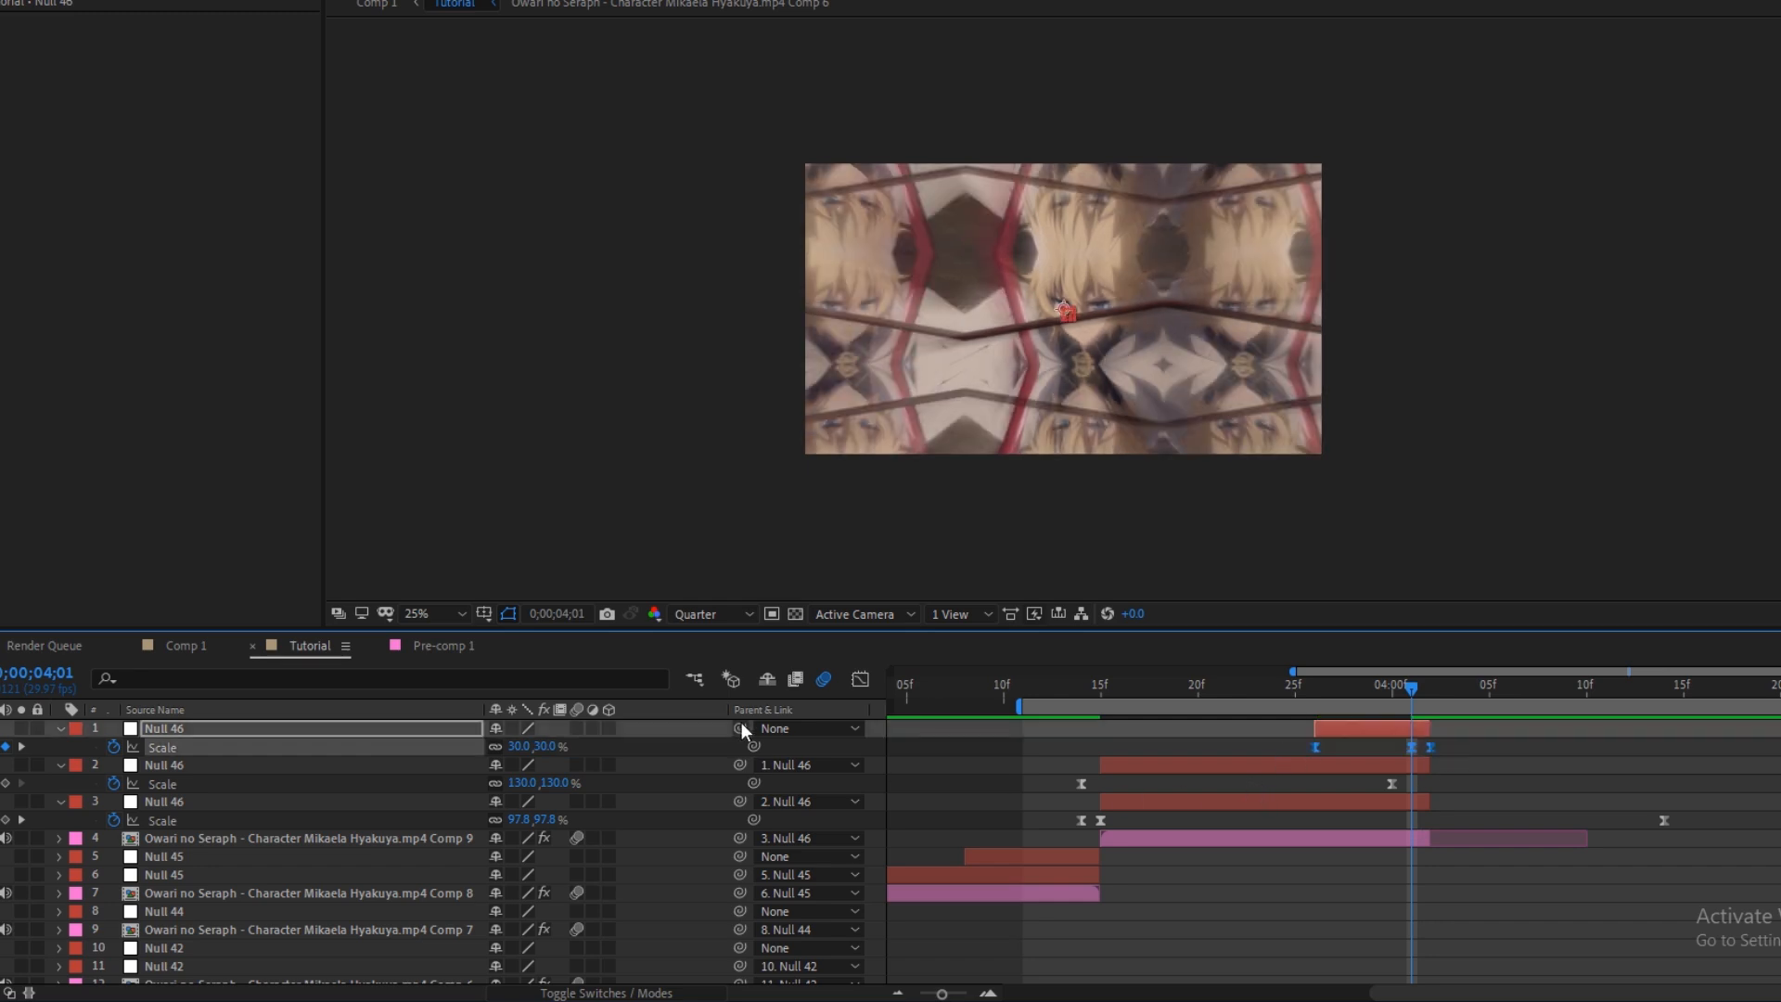
click(861, 680)
click(1398, 972)
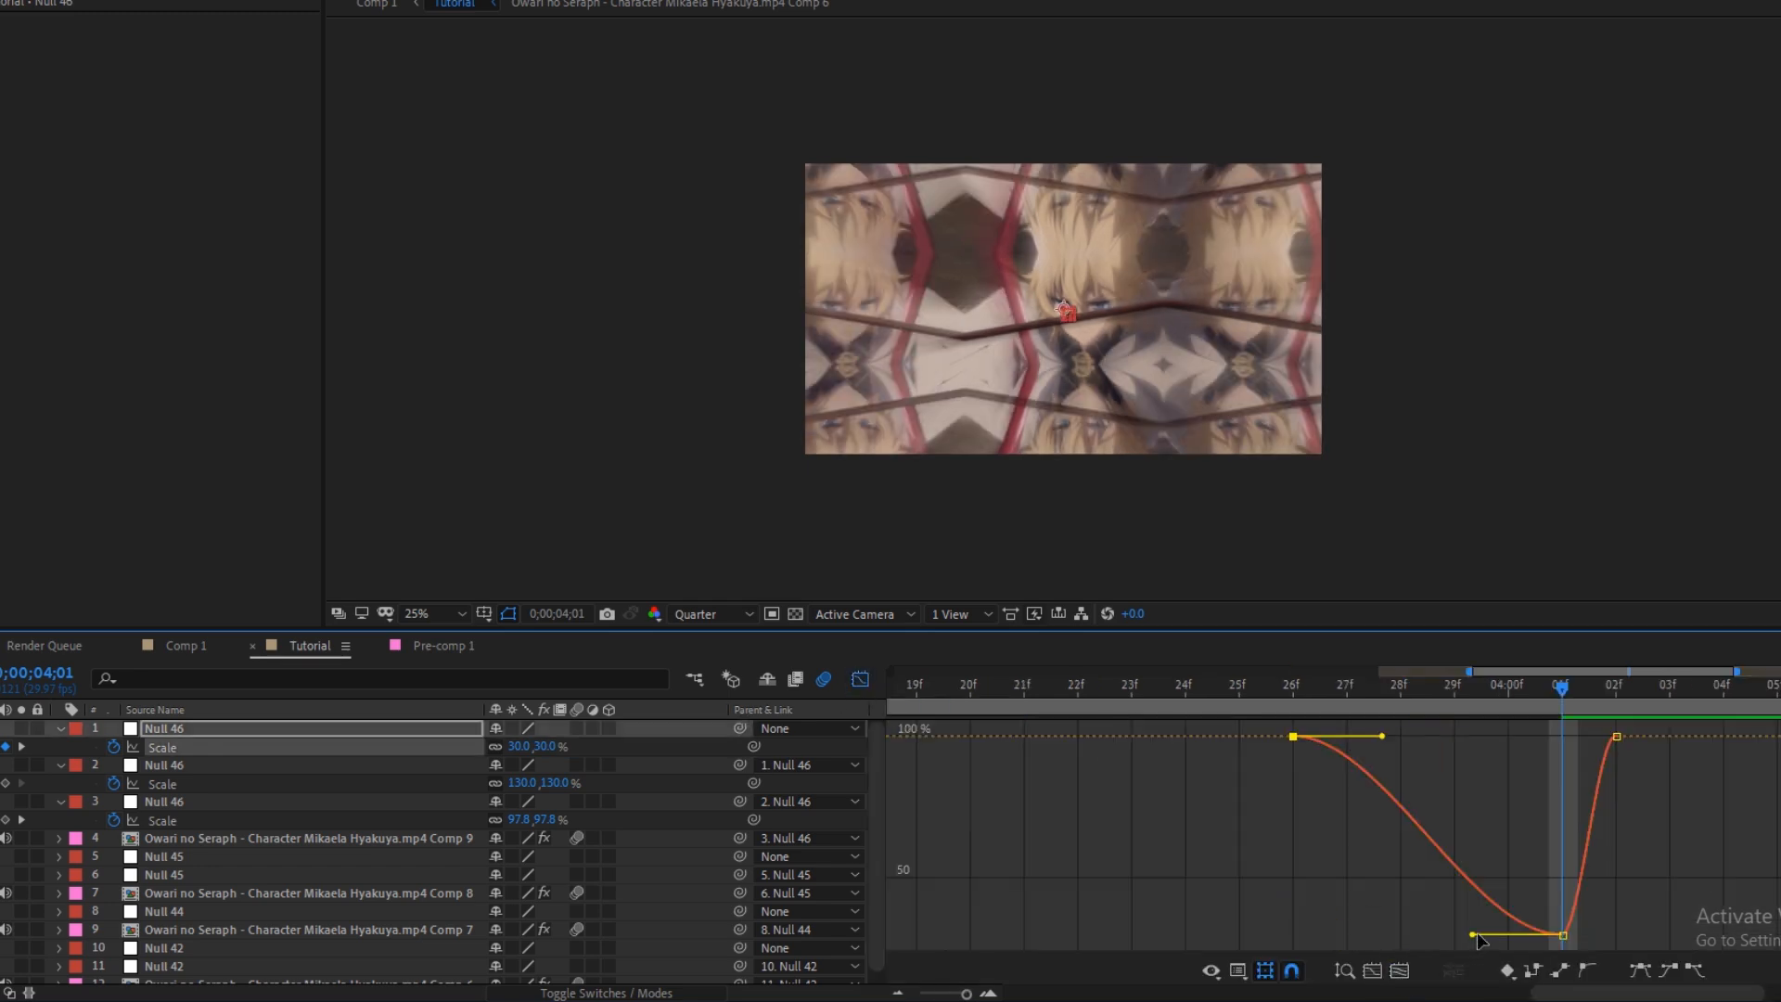
drag(1473, 934, 1546, 742)
drag(1382, 736, 1427, 736)
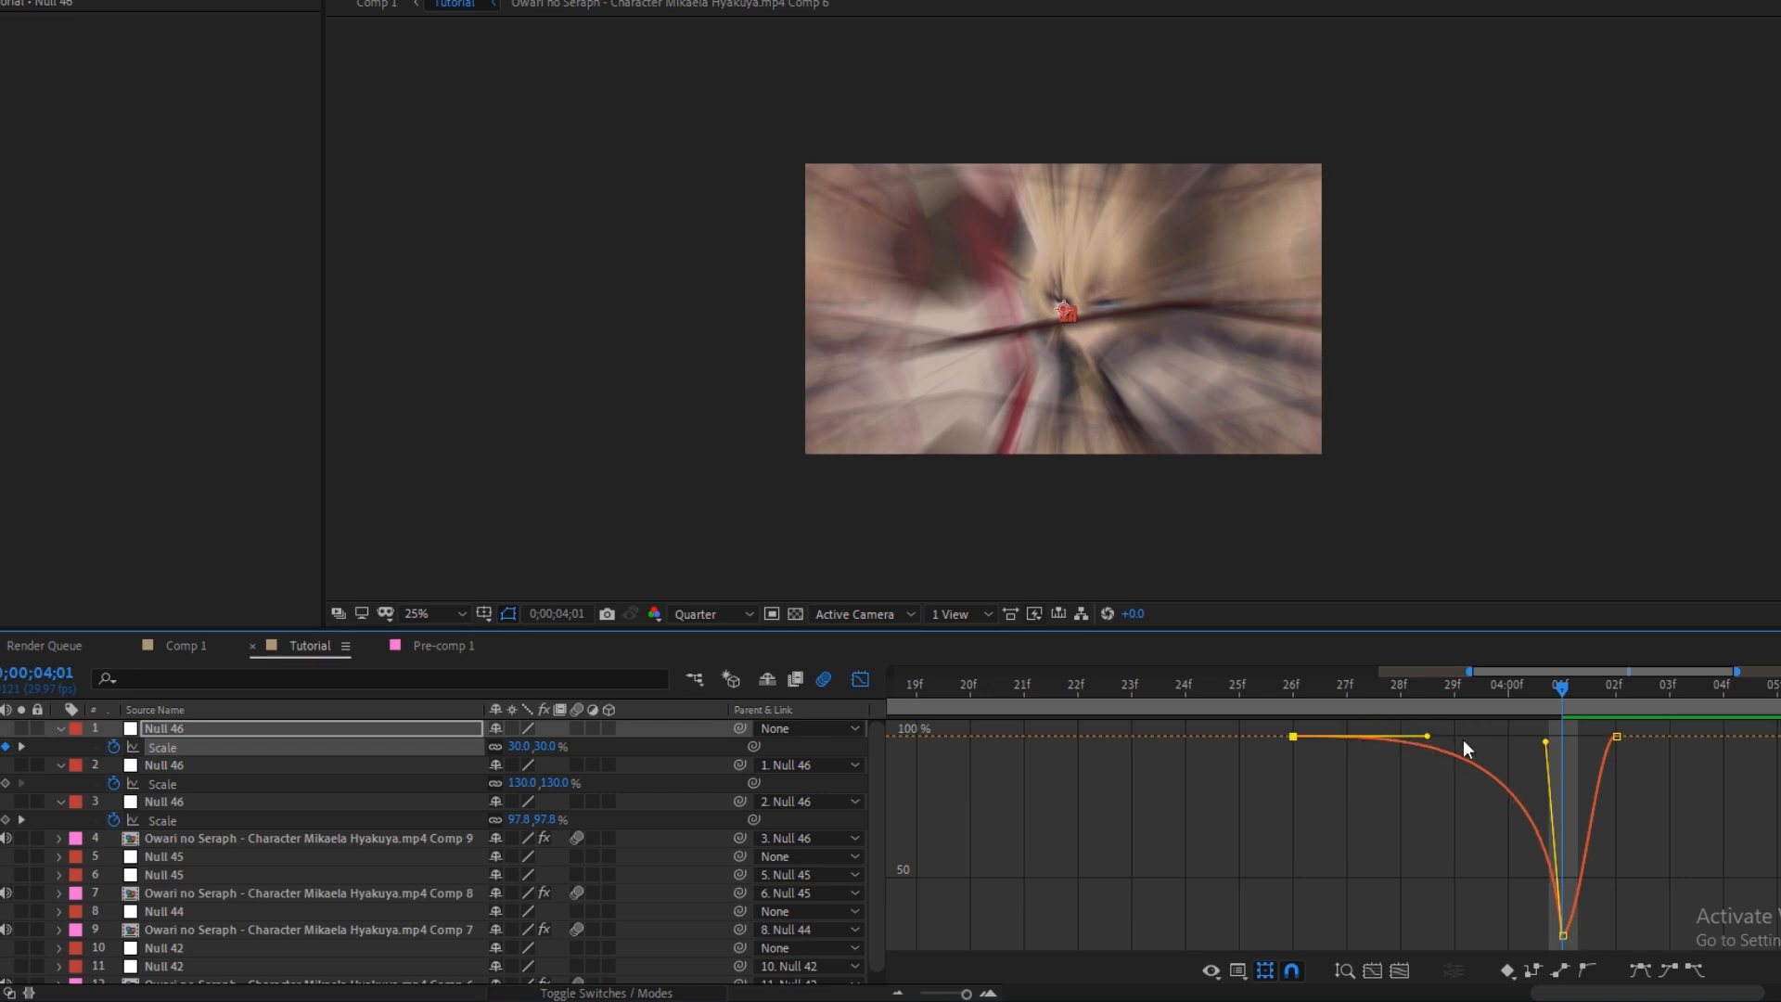
click(1549, 936)
drag(1584, 889, 1594, 826)
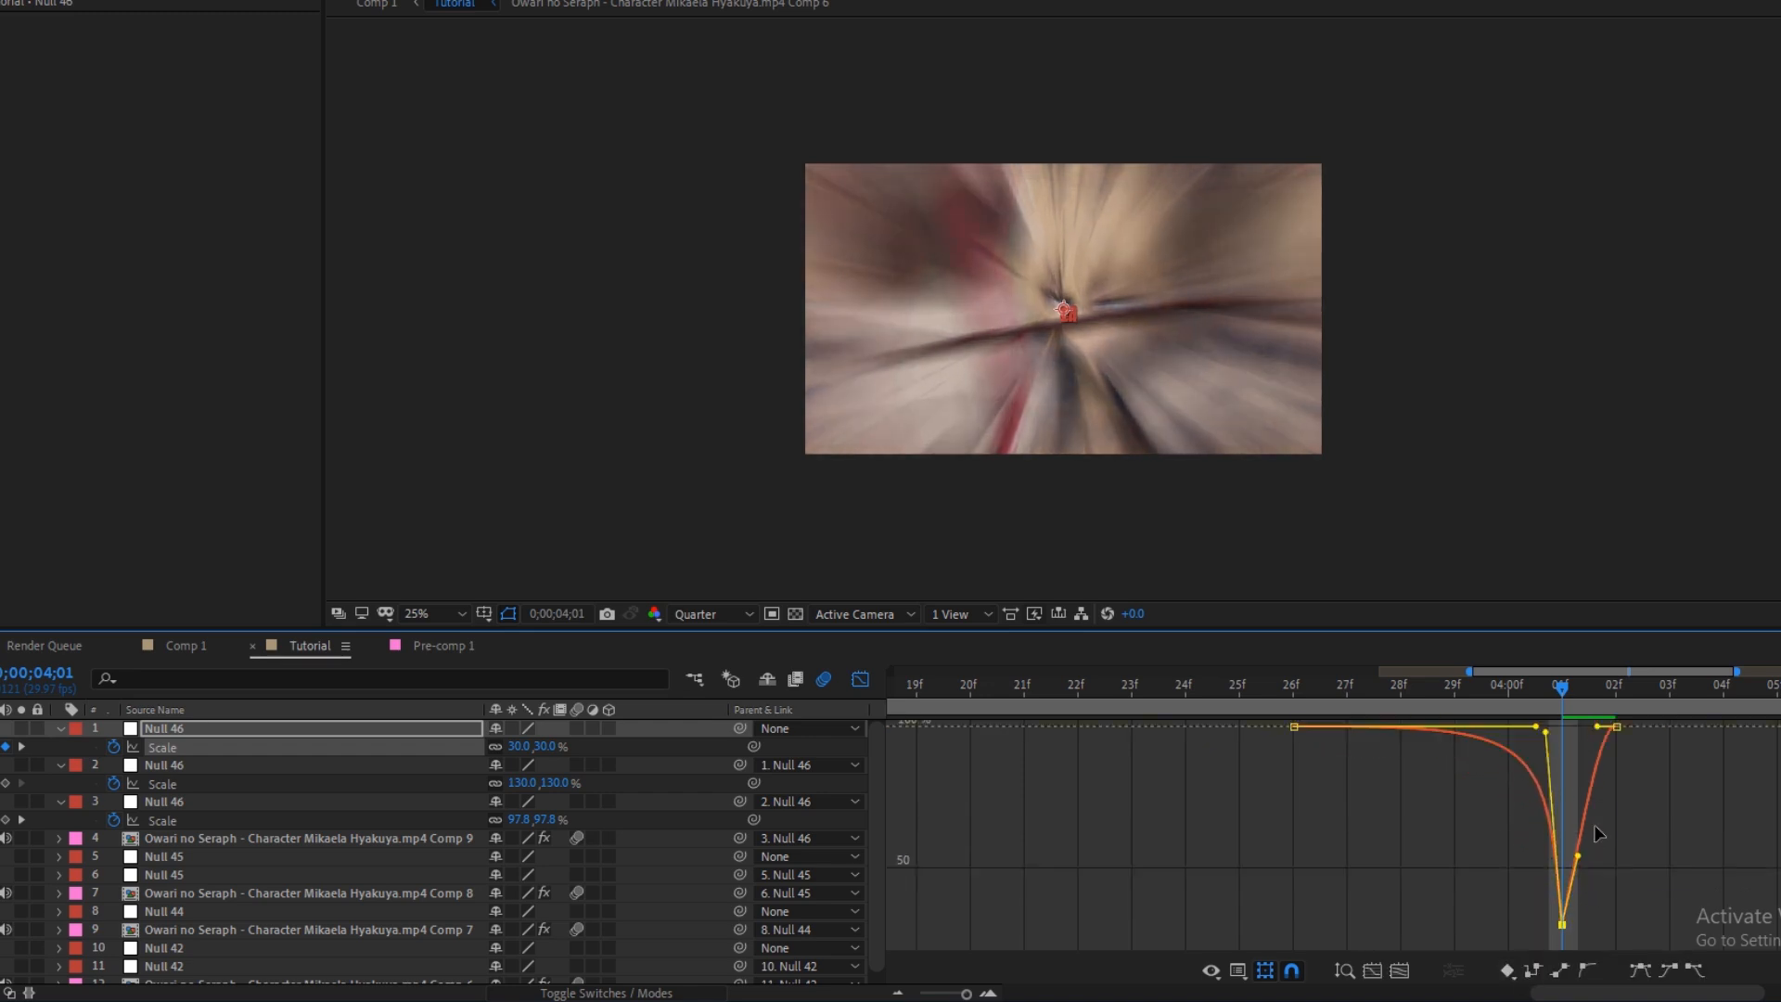
click(860, 680)
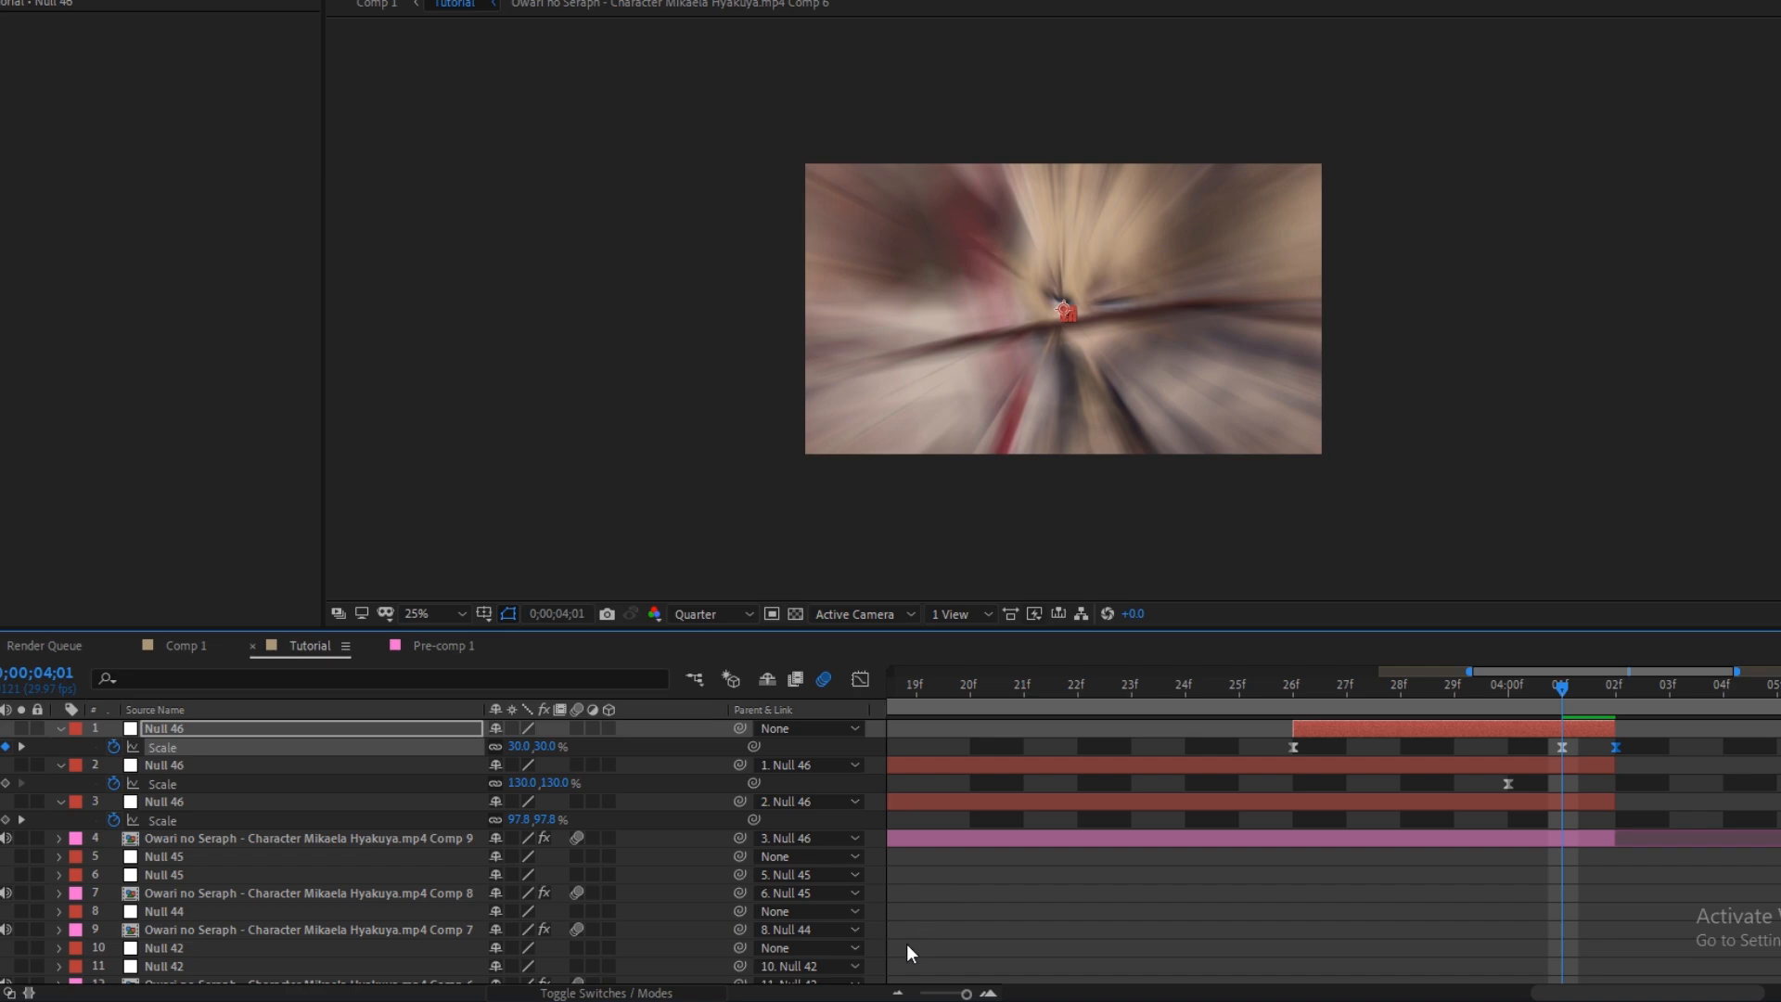
Extend the work area's end to the end of the top null and preview the transitions from 0;00;02;02
click(898, 994)
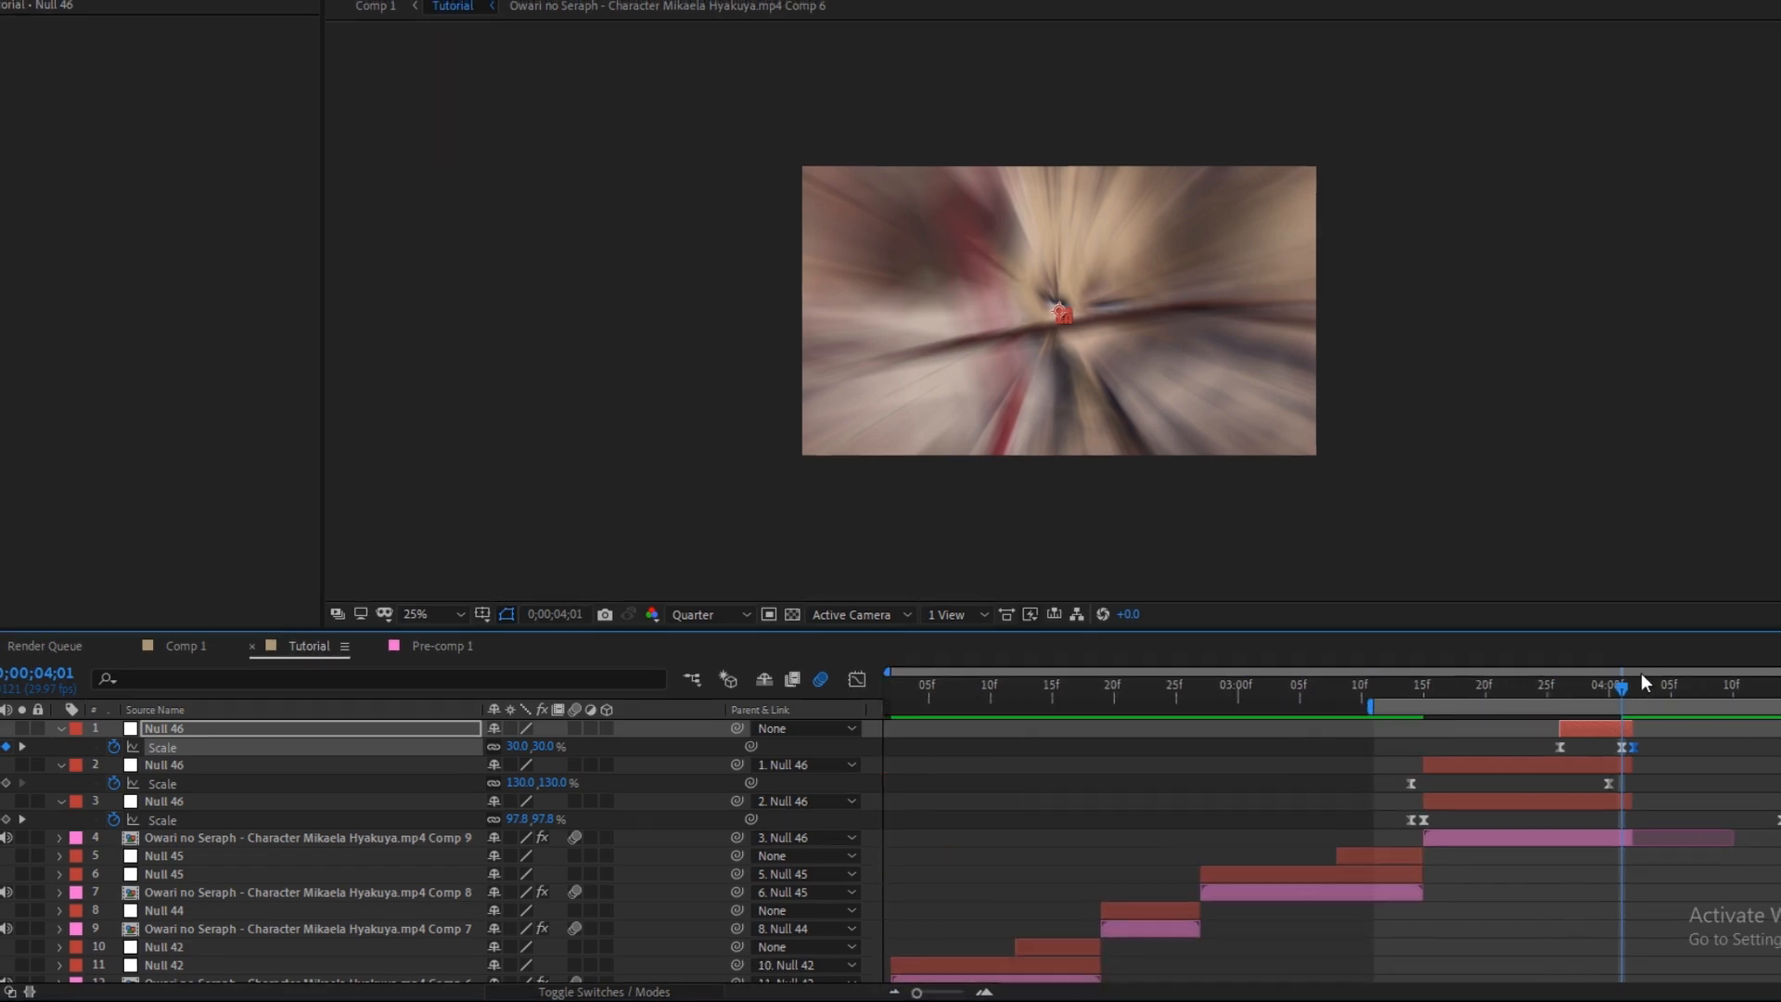
key(n)
drag(1630, 686, 816, 683)
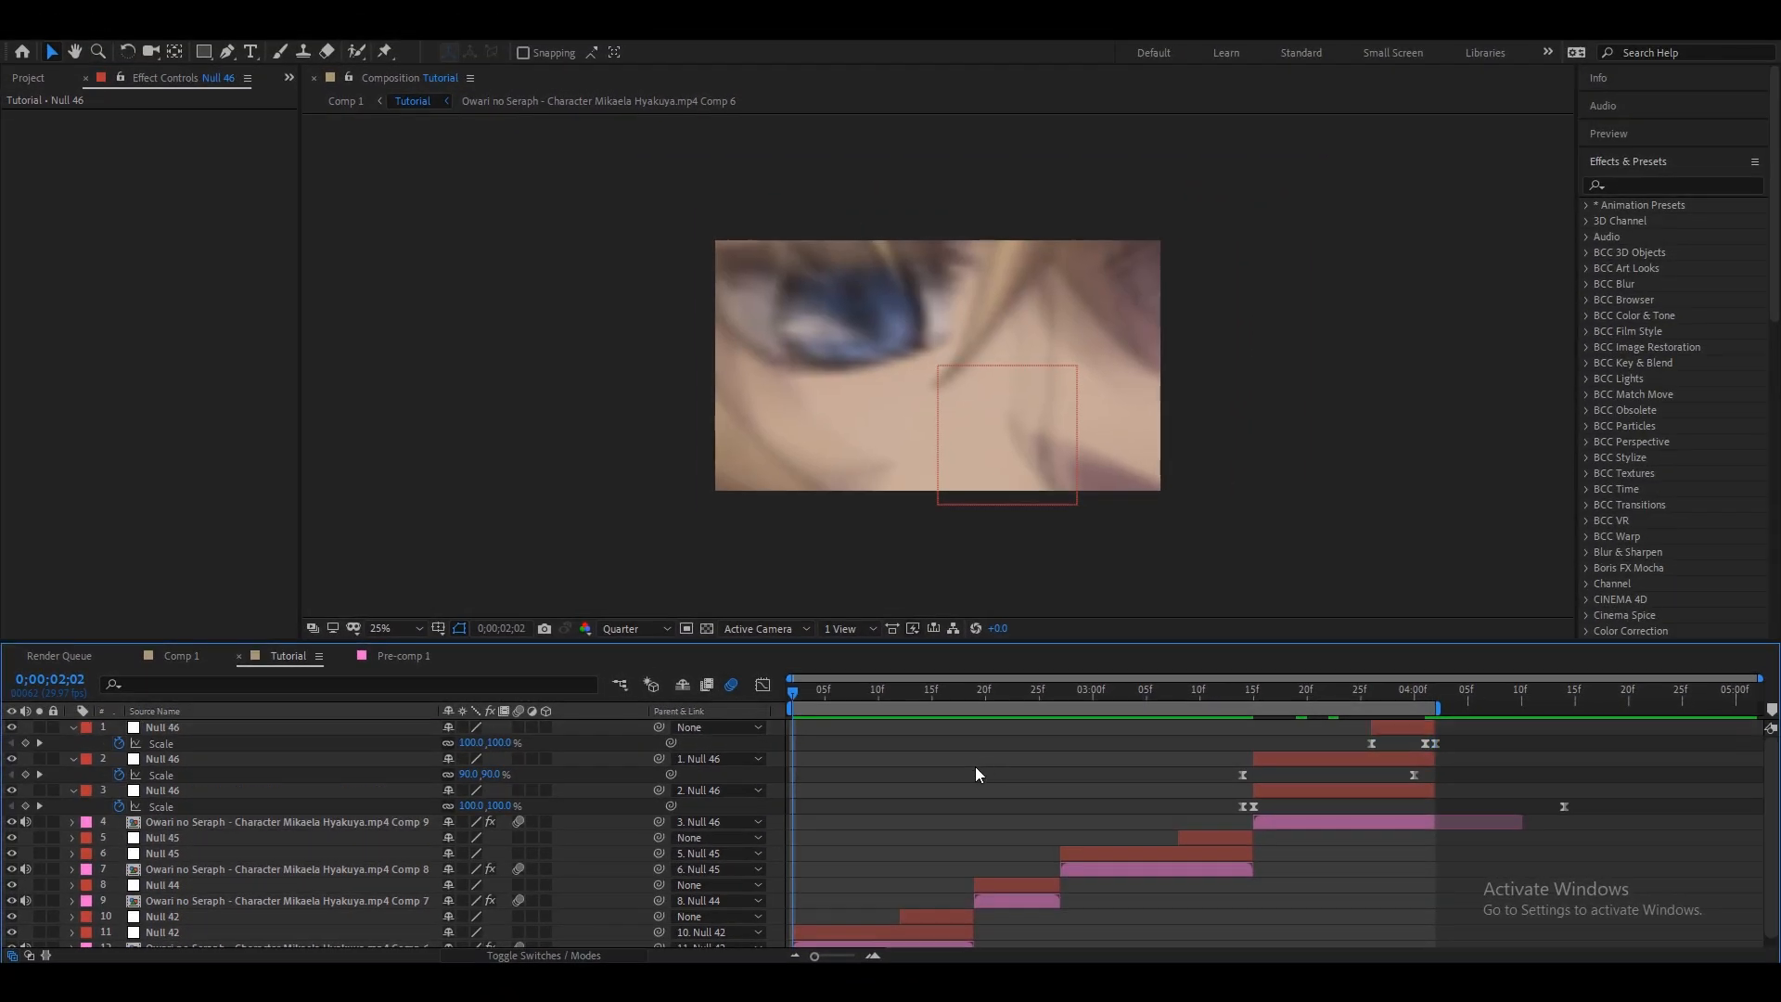
key(space)
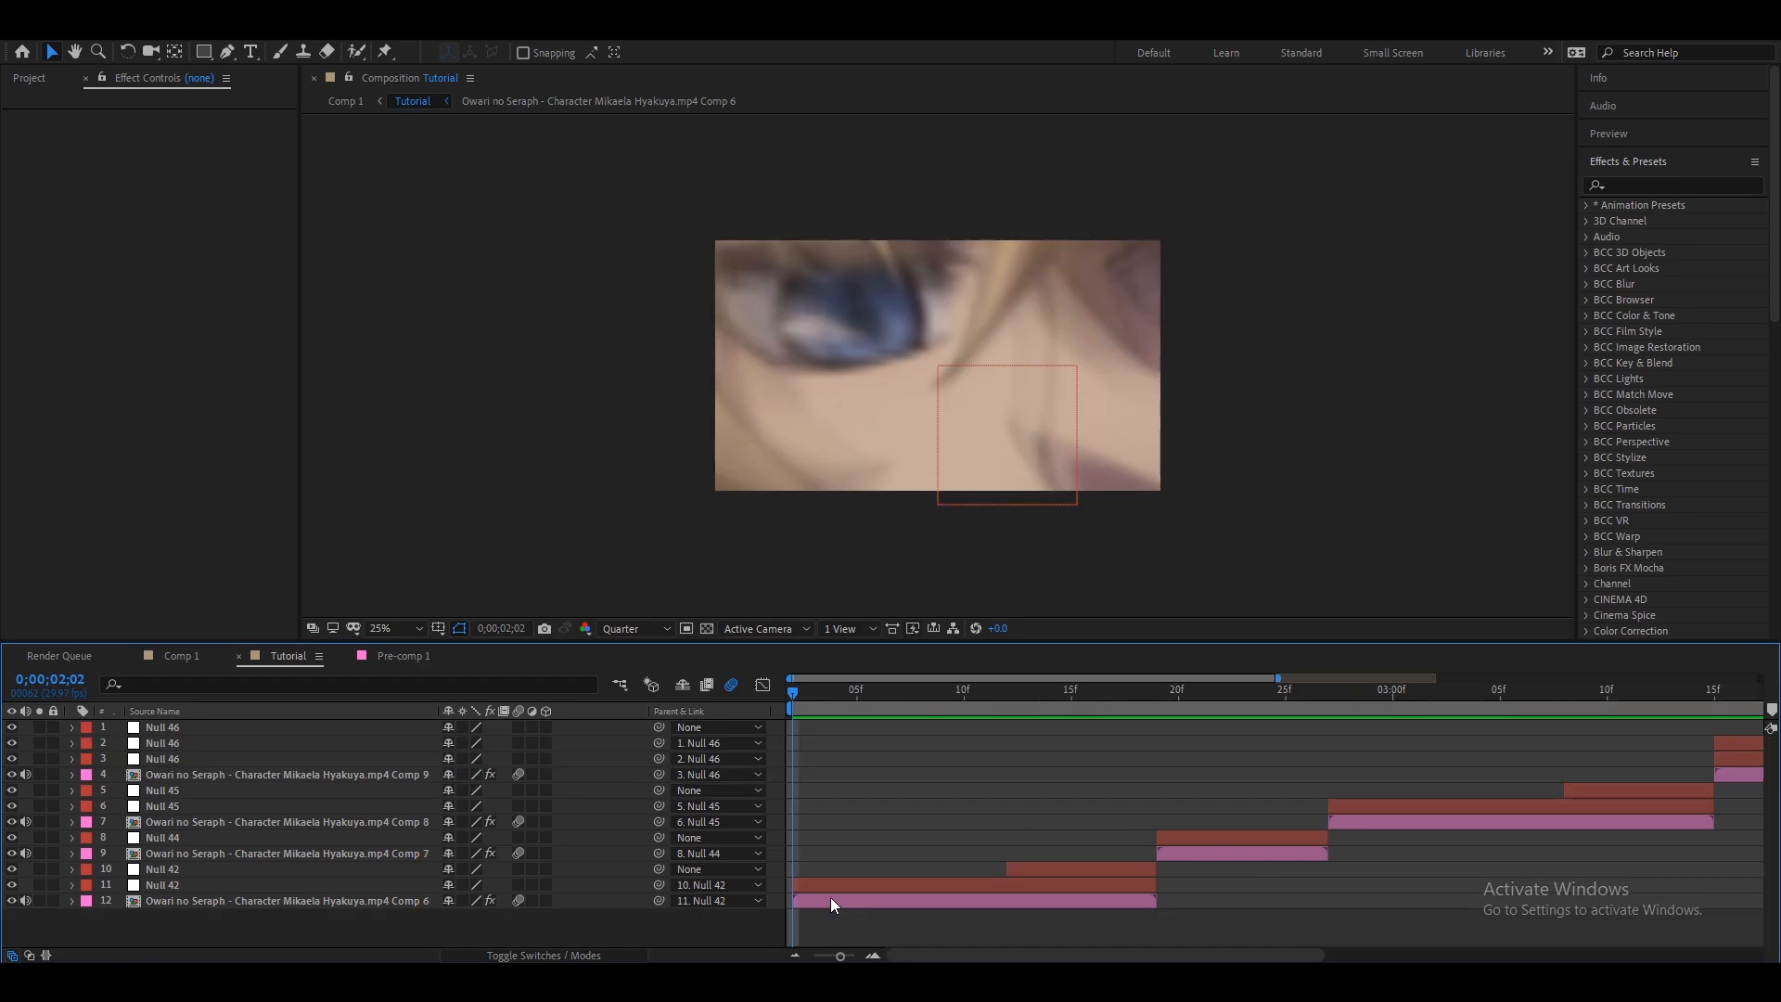
Start Position and Rotation keyframes on the Comp 6 clip at 0;00;02;02
click(838, 898)
key(p)
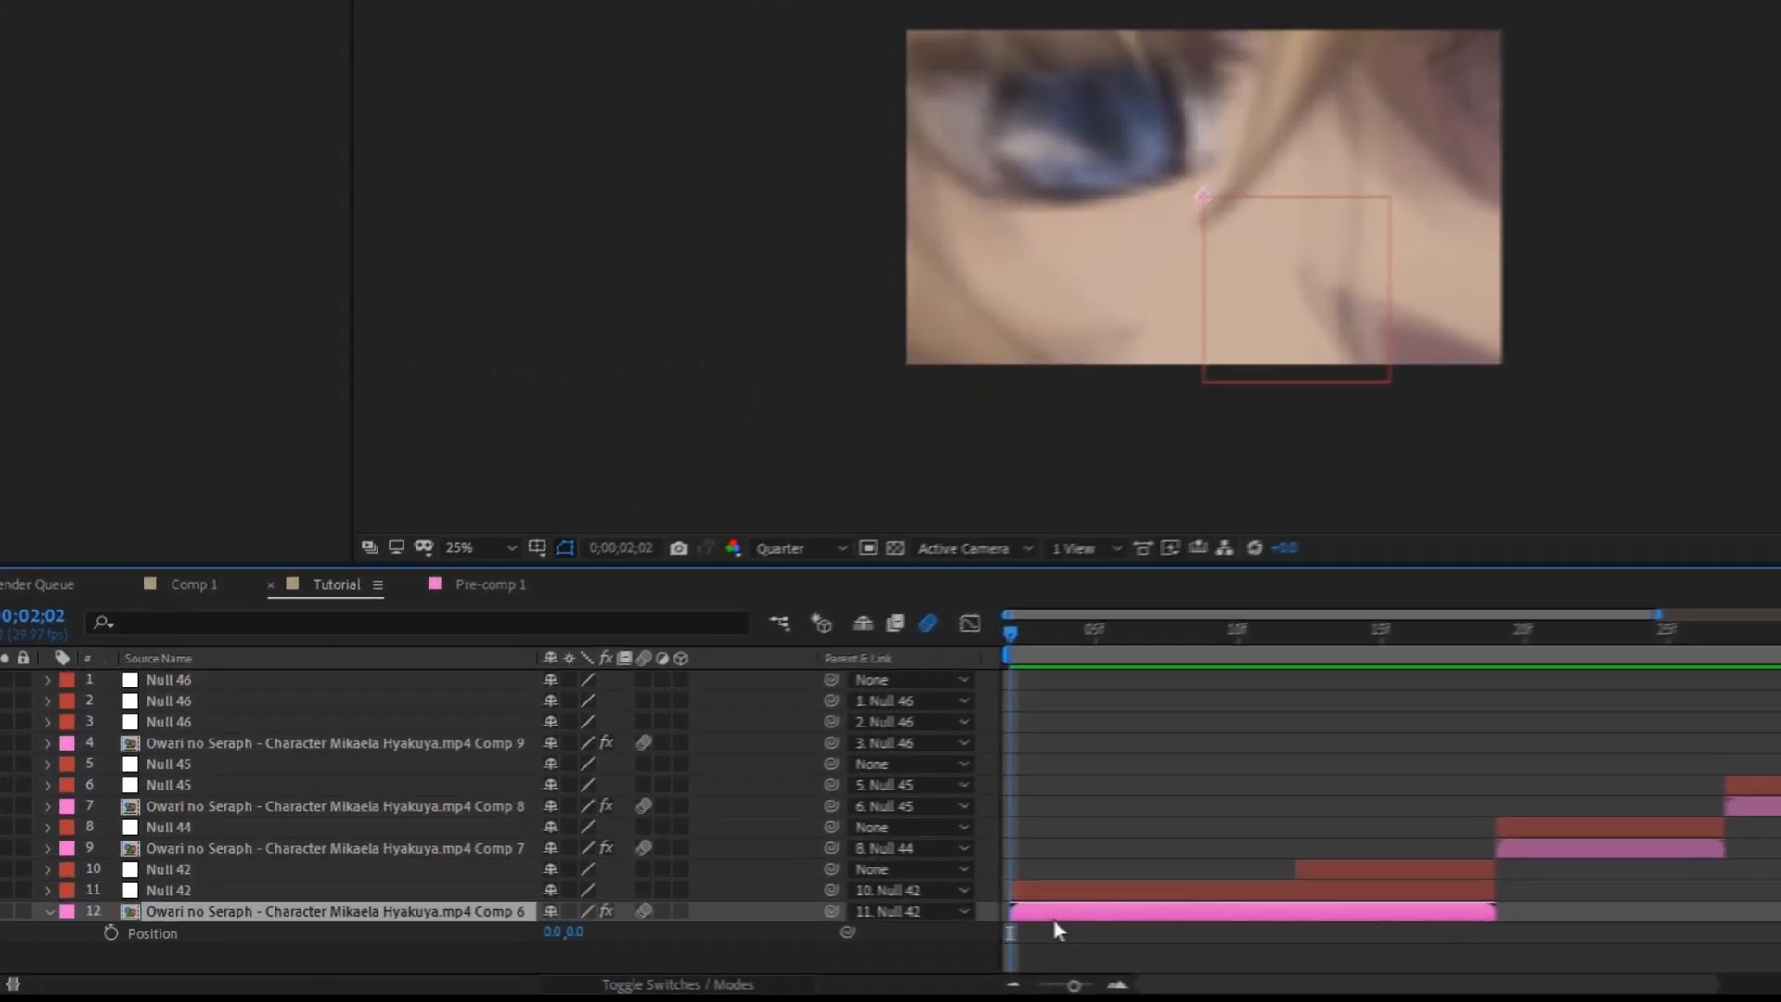
key(shift+r)
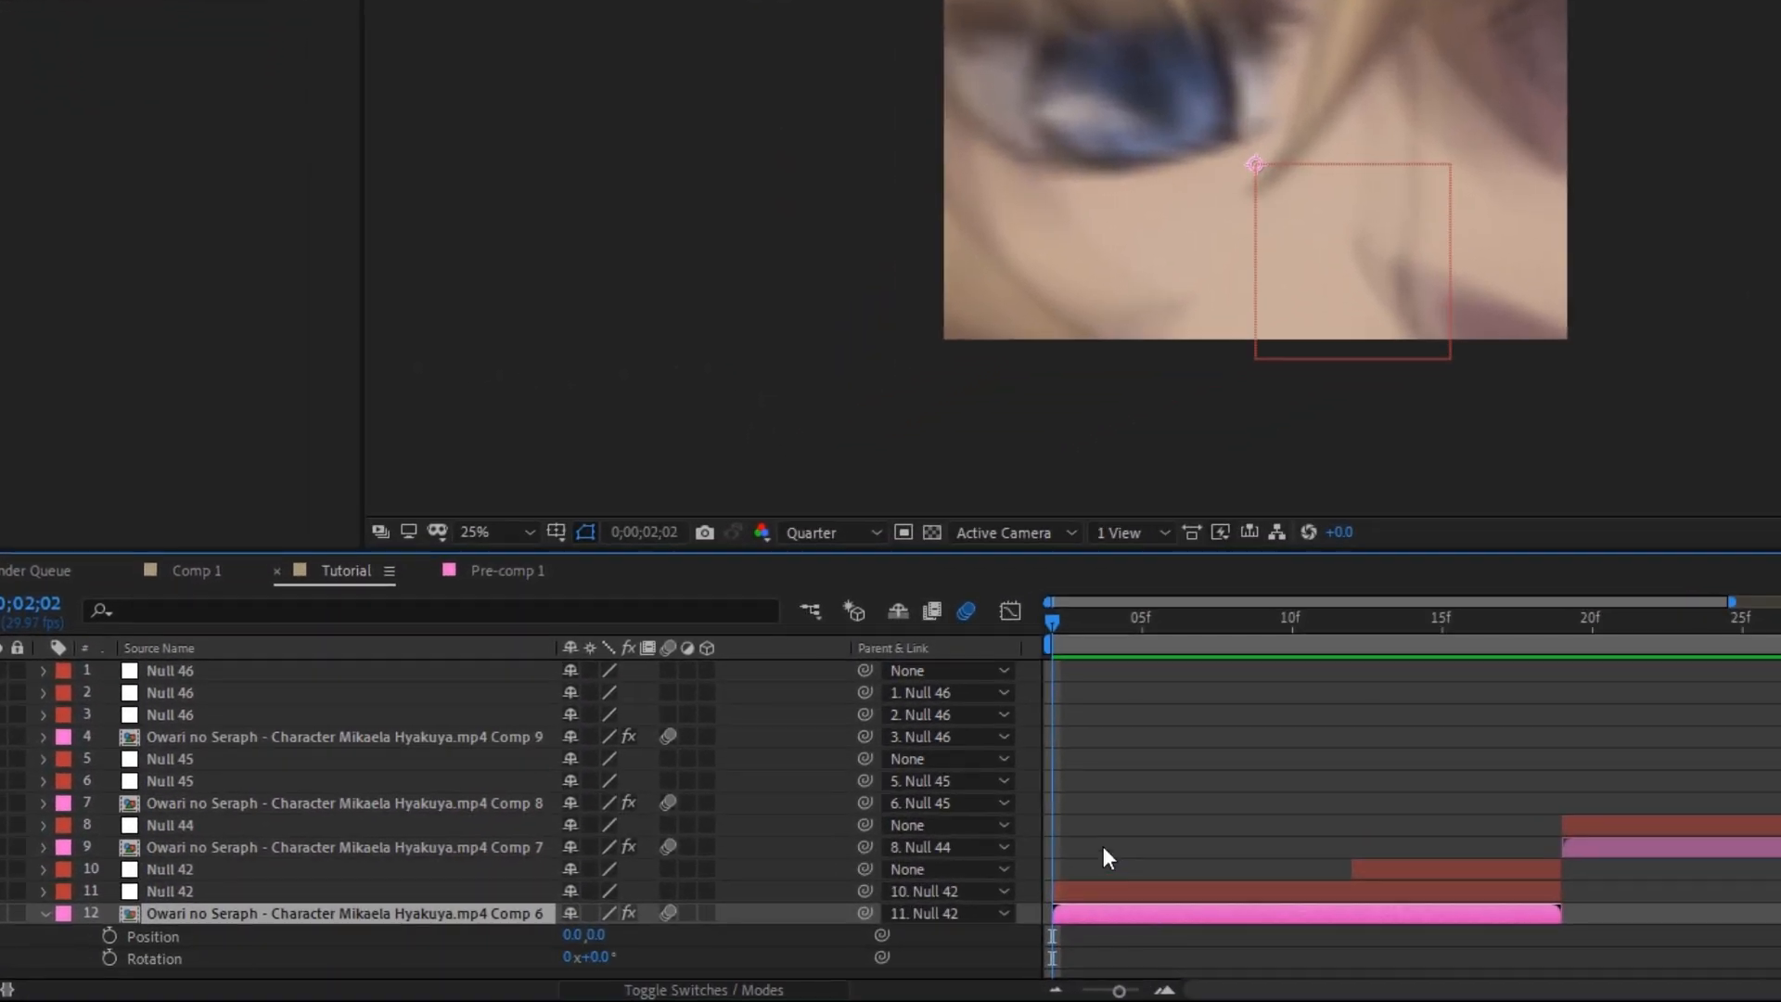
click(715, 948)
click(109, 936)
click(109, 957)
click(1257, 707)
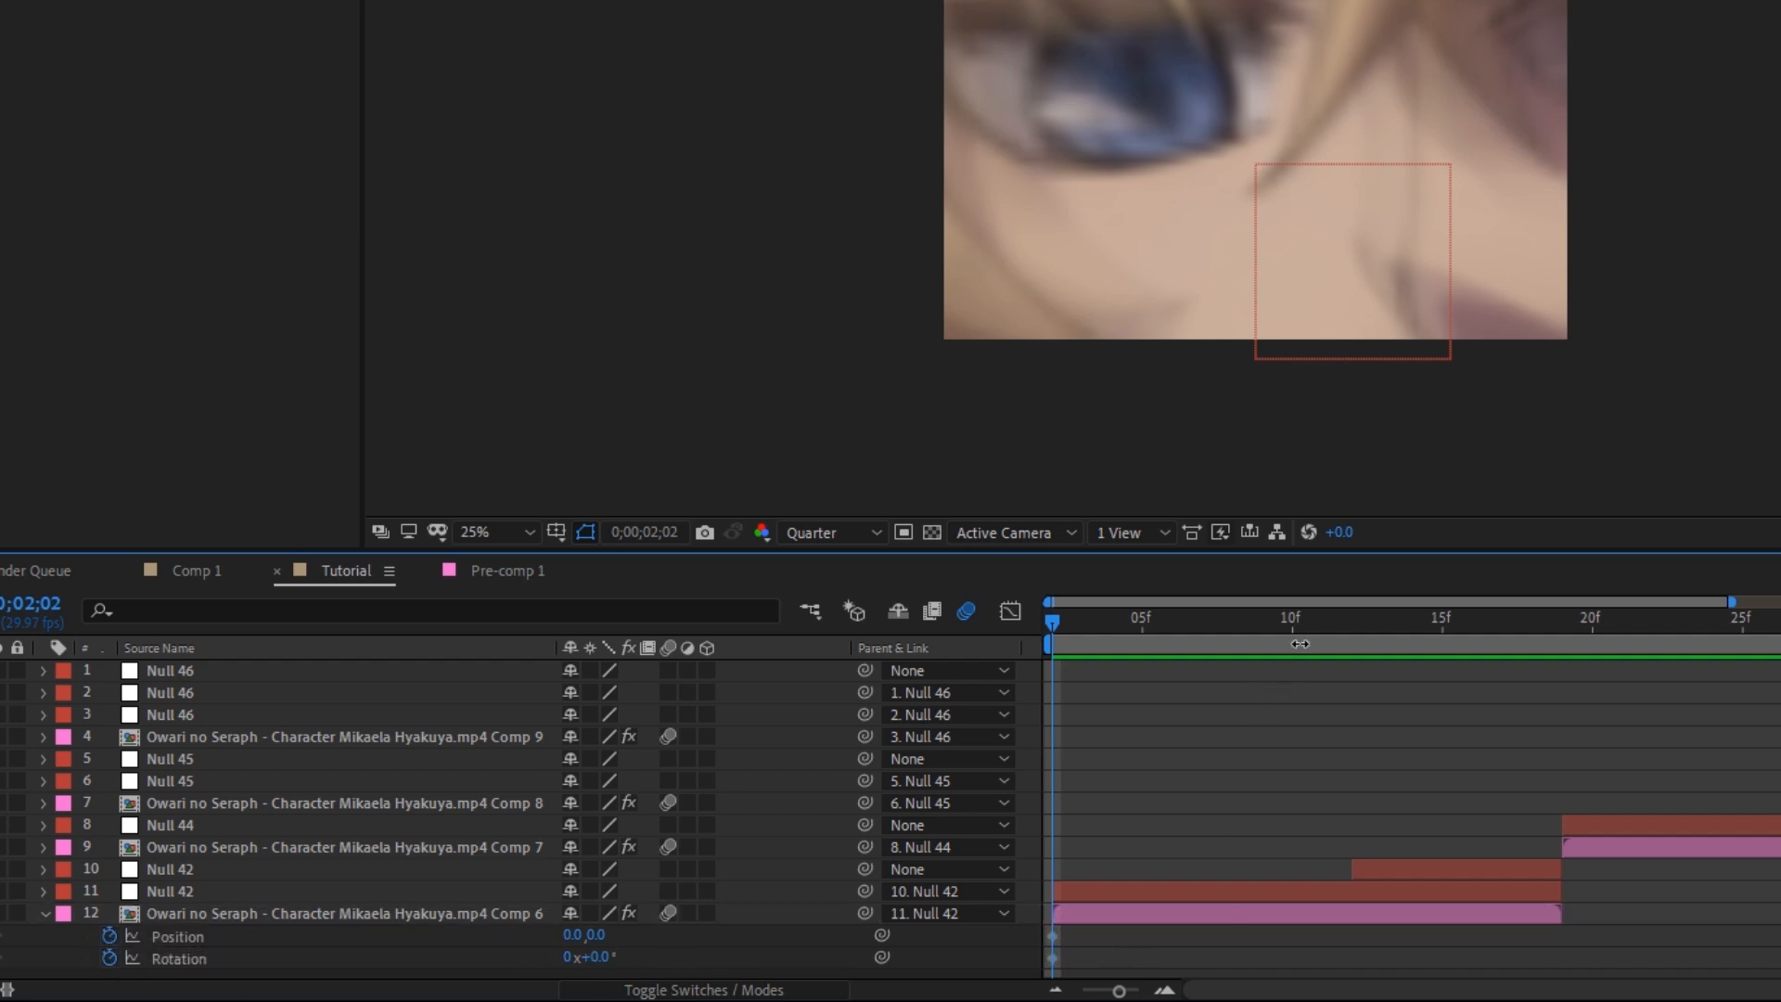
Add Position and Rotation keyframes at 0;00;02;13 and 0;00;02;21, moving the second Position keyframe to 0;00;02;11 and the last Rotation keyframe to 0;00;02;24
drag(1300, 644, 1380, 644)
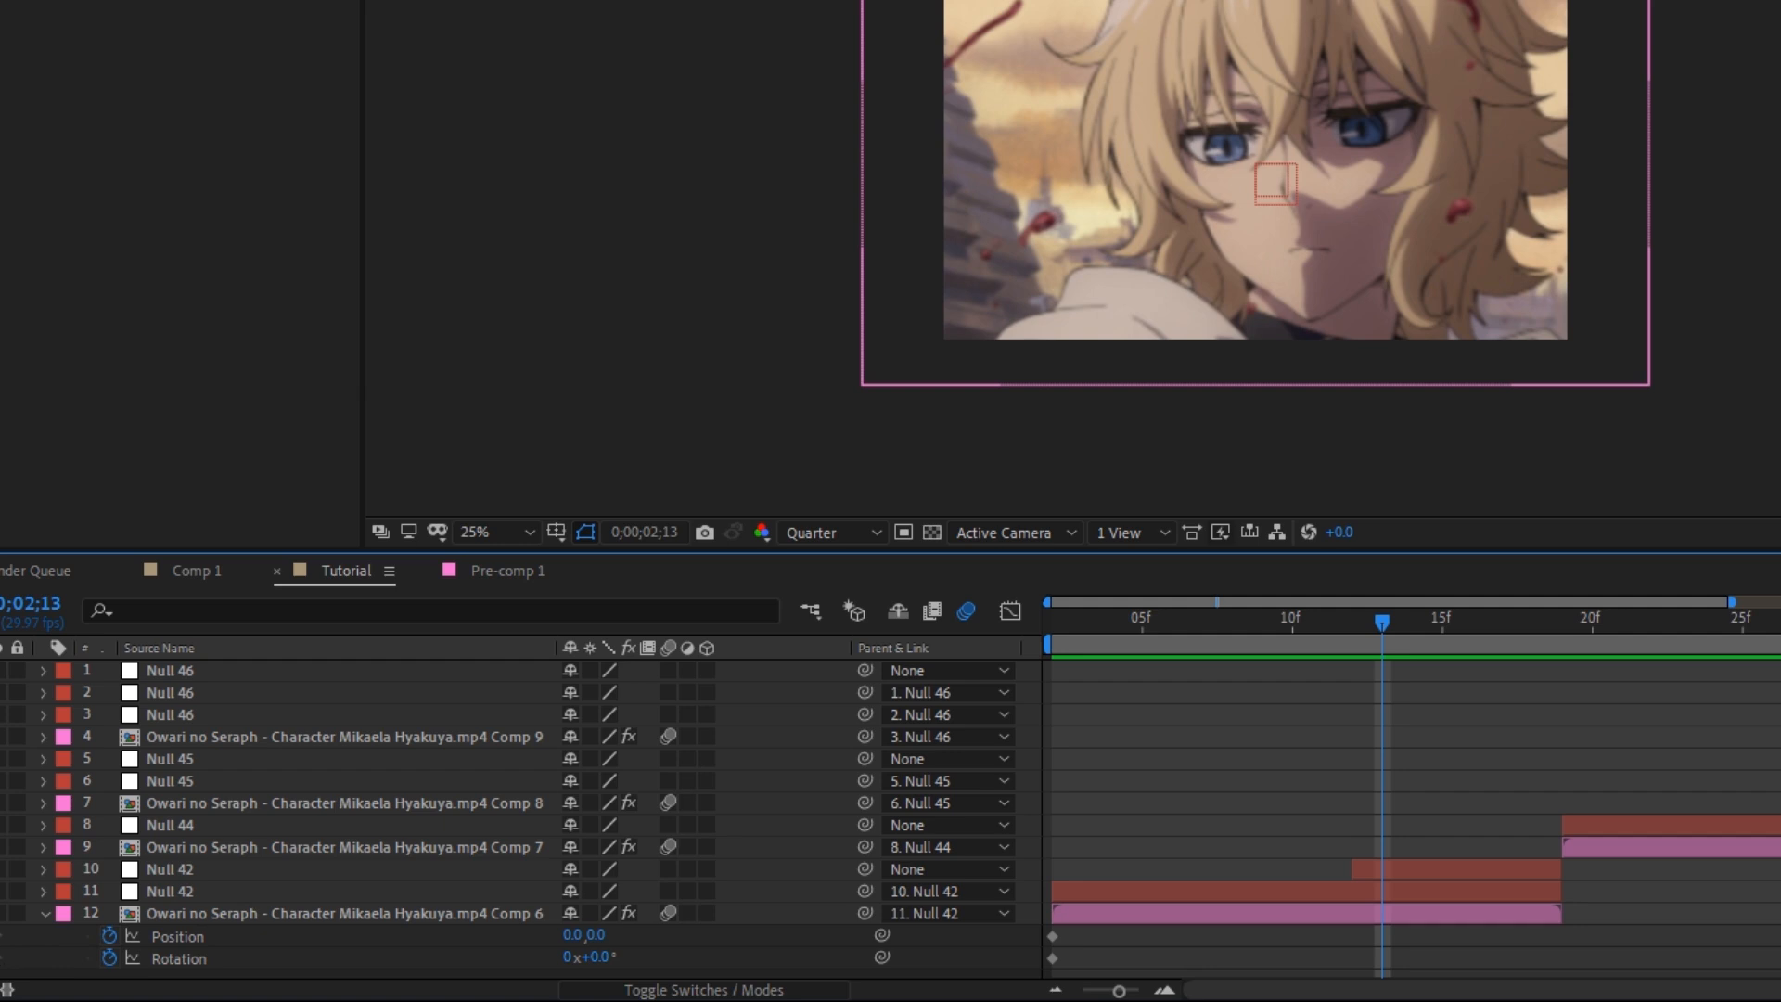
click(2, 936)
click(2, 957)
drag(1484, 631, 1614, 670)
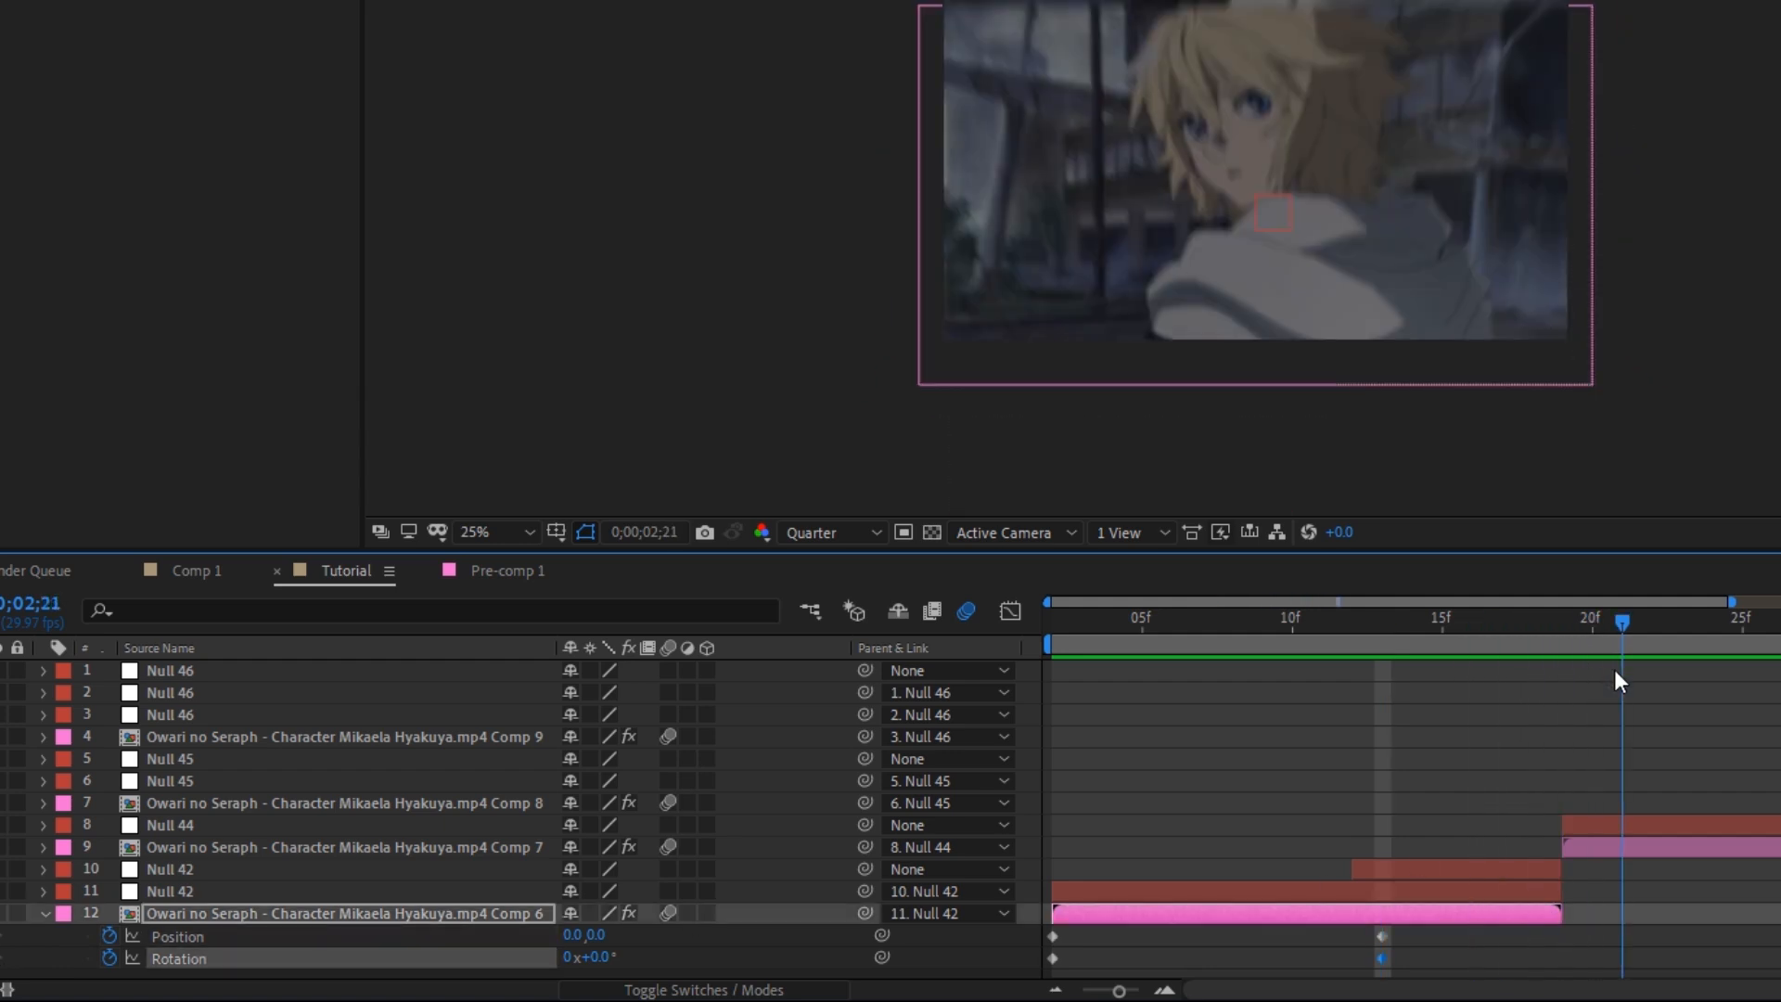
click(2, 936)
click(2, 957)
click(1683, 920)
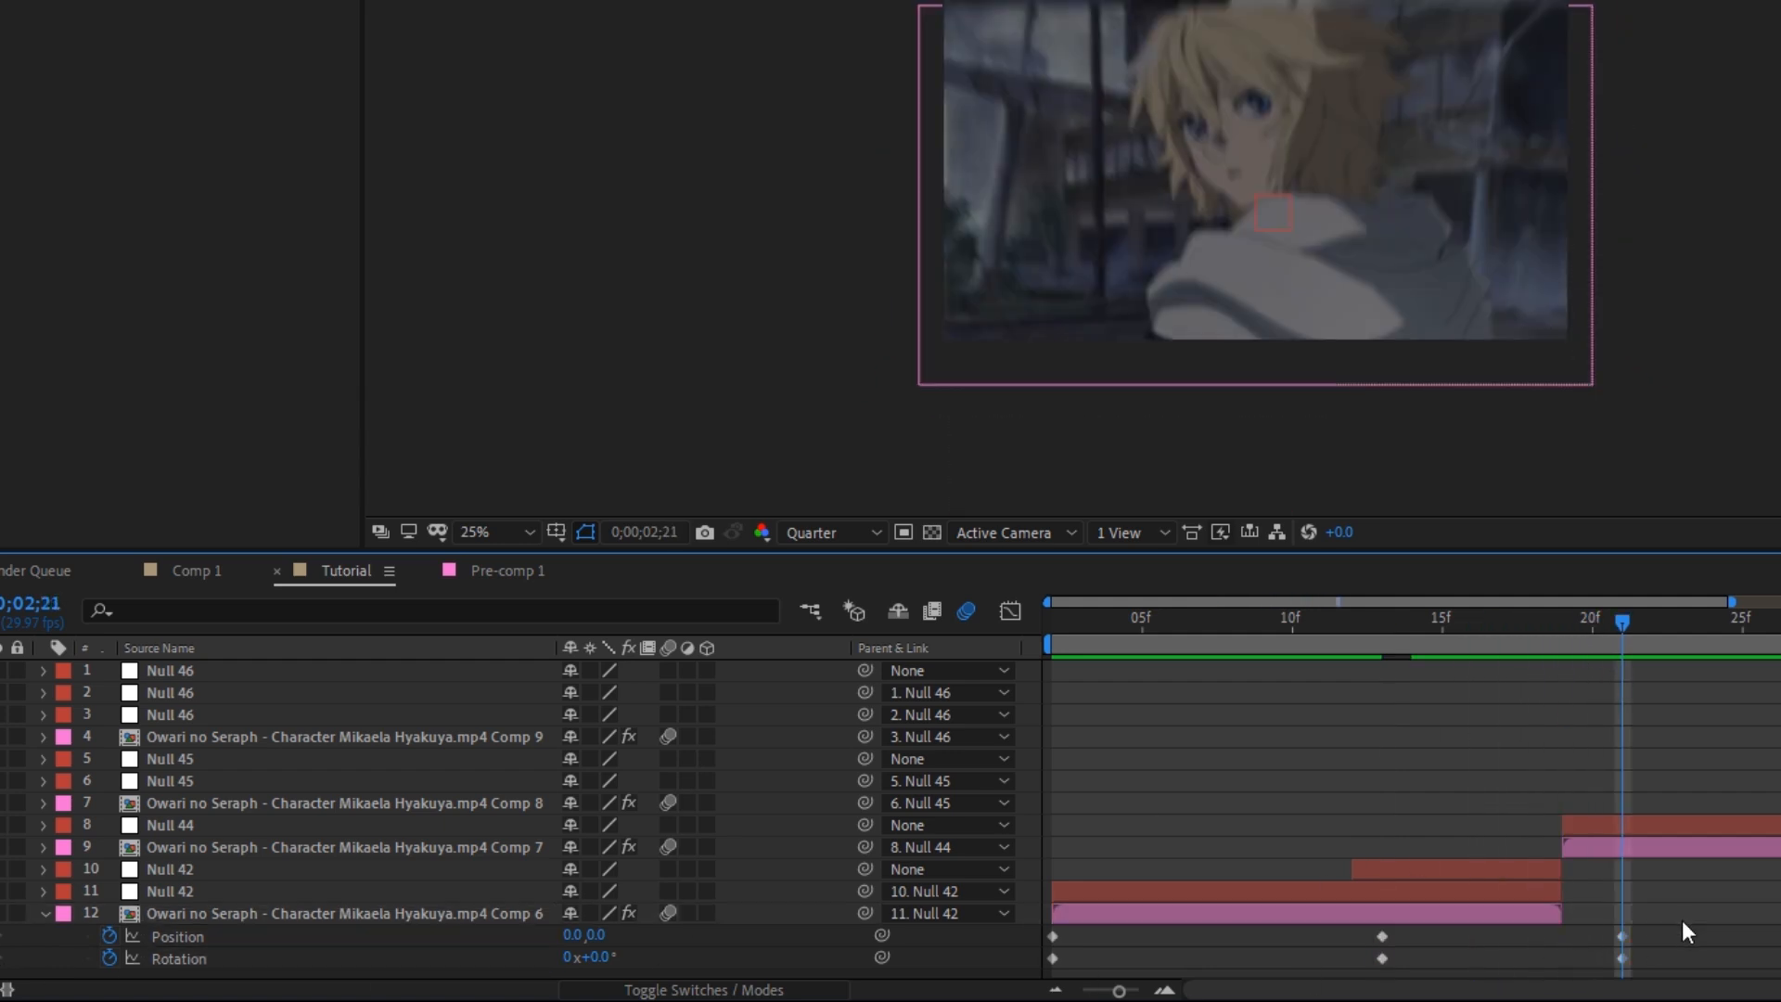
drag(1117, 620, 1321, 938)
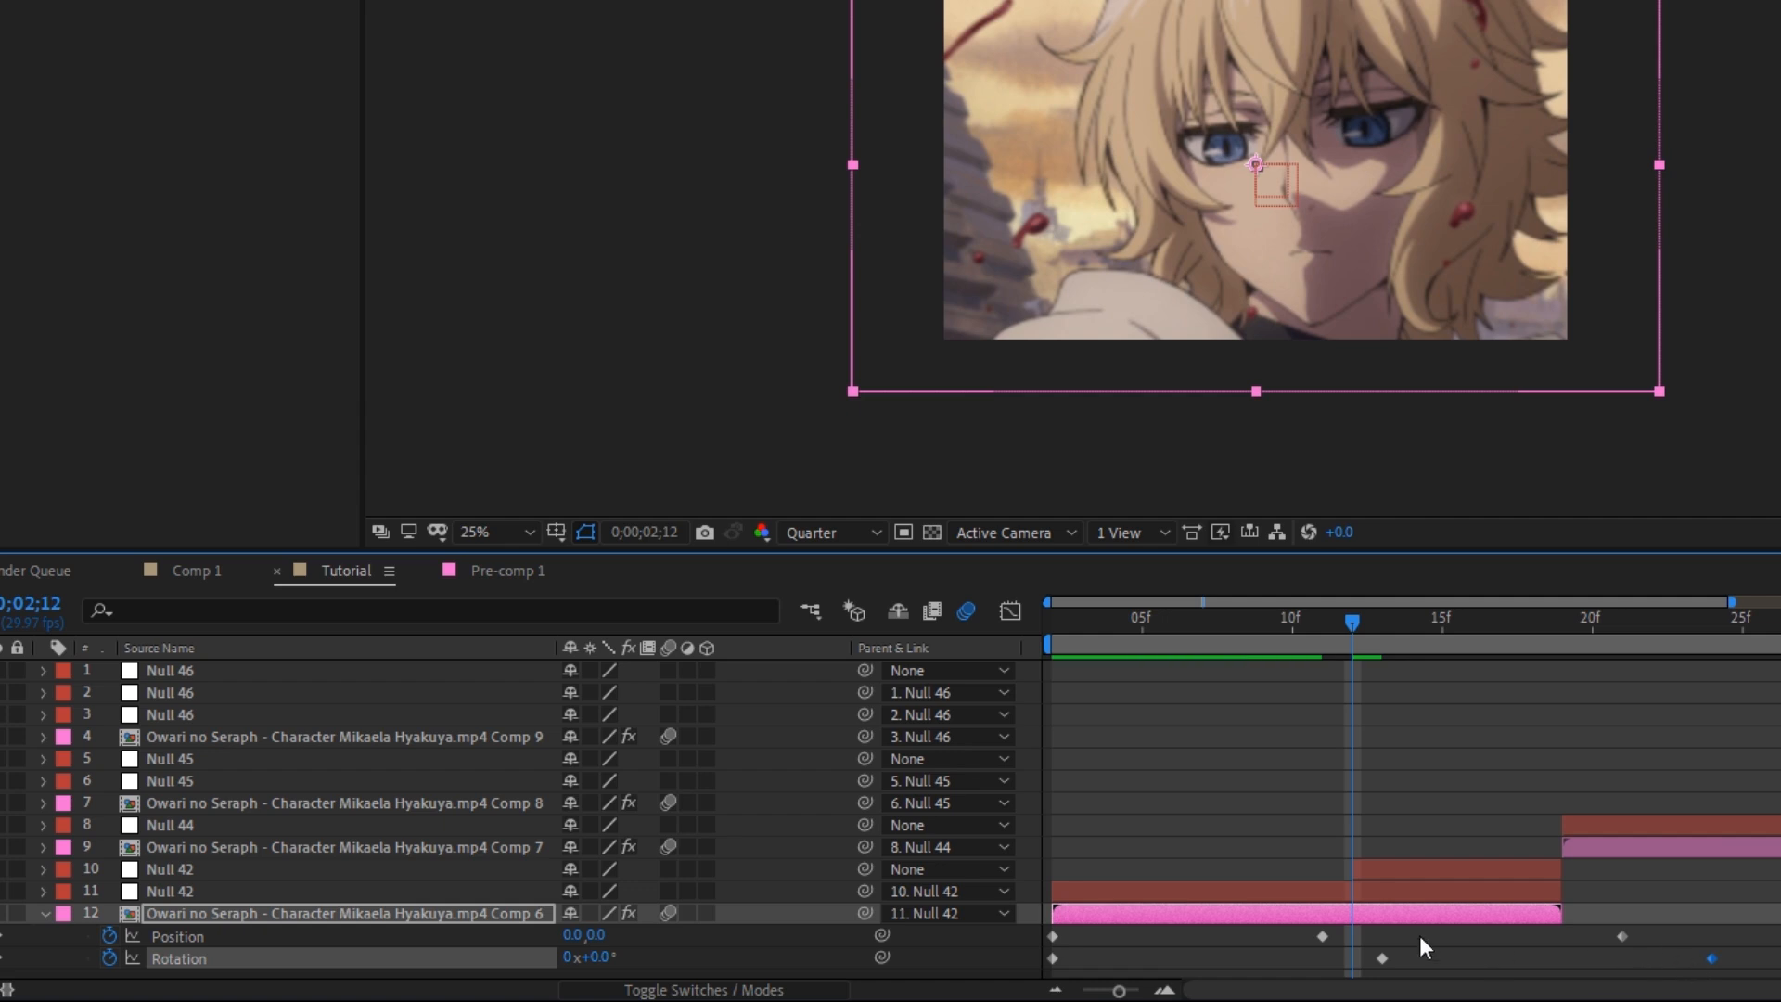
Set the Comp 6 clip's vertical Position to 40 at 0;00;02;02 and to a negative value at the second Position keyframe
drag(1057, 624, 1033, 629)
click(714, 956)
click(598, 937)
text(4)
key(Return)
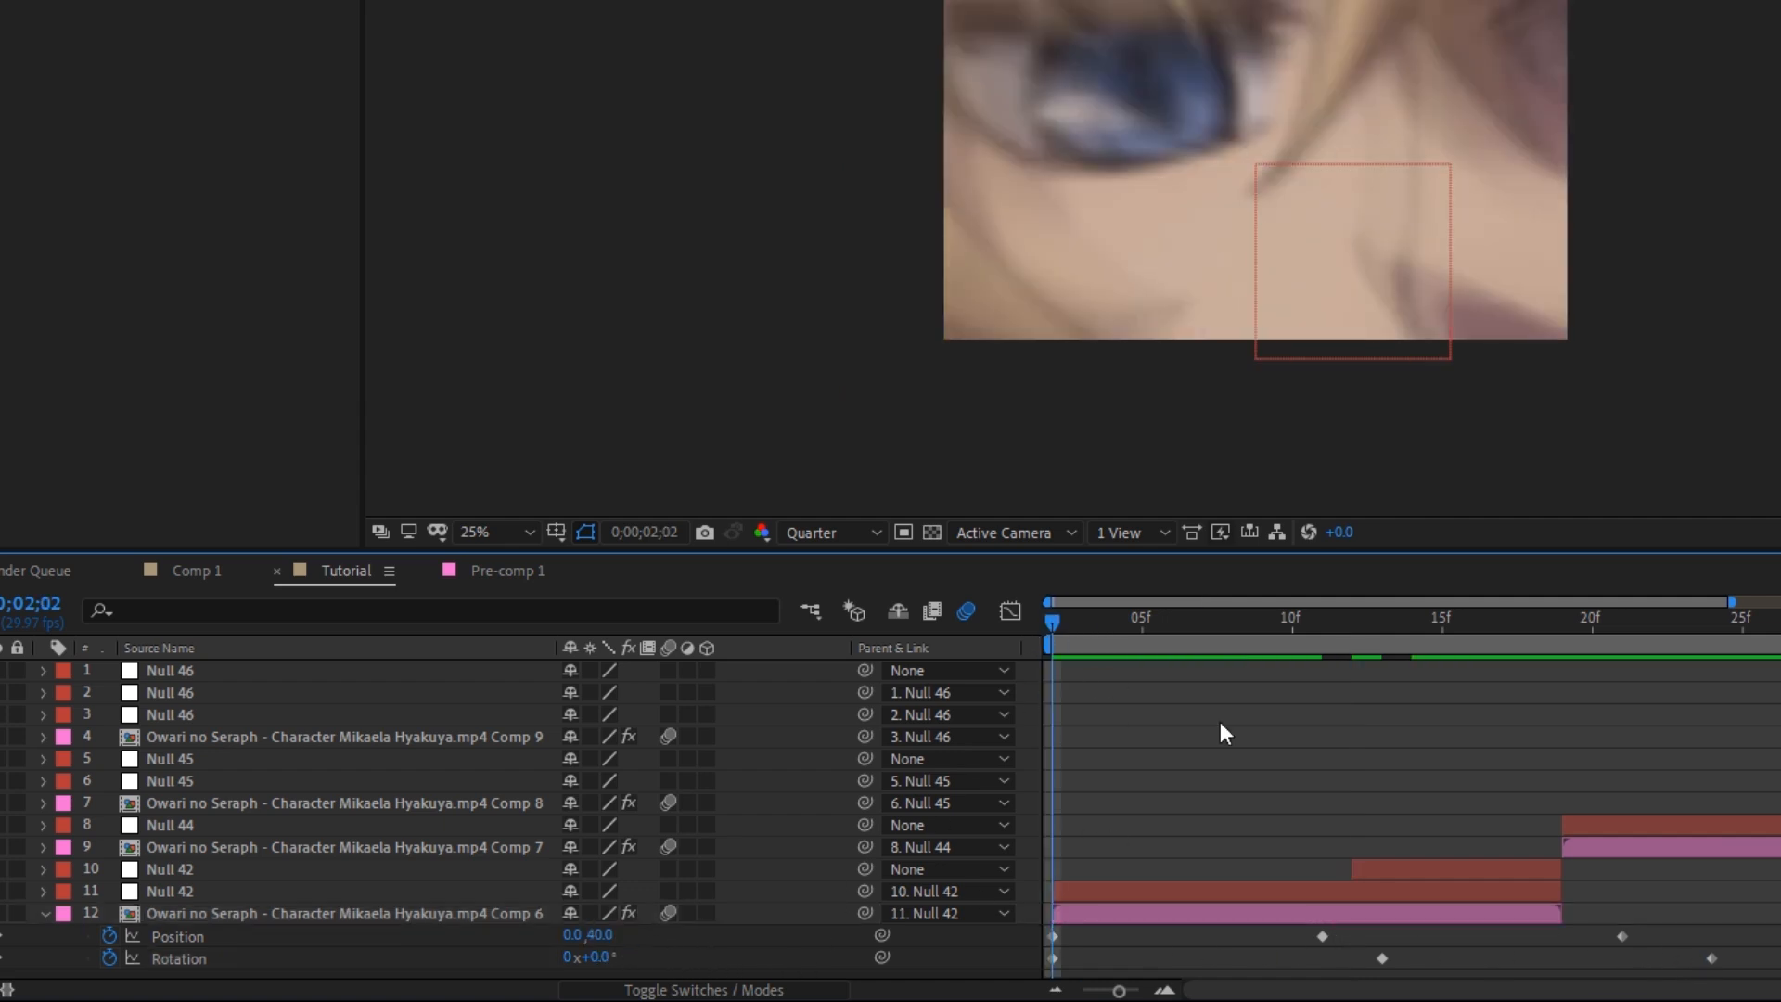
key(k)
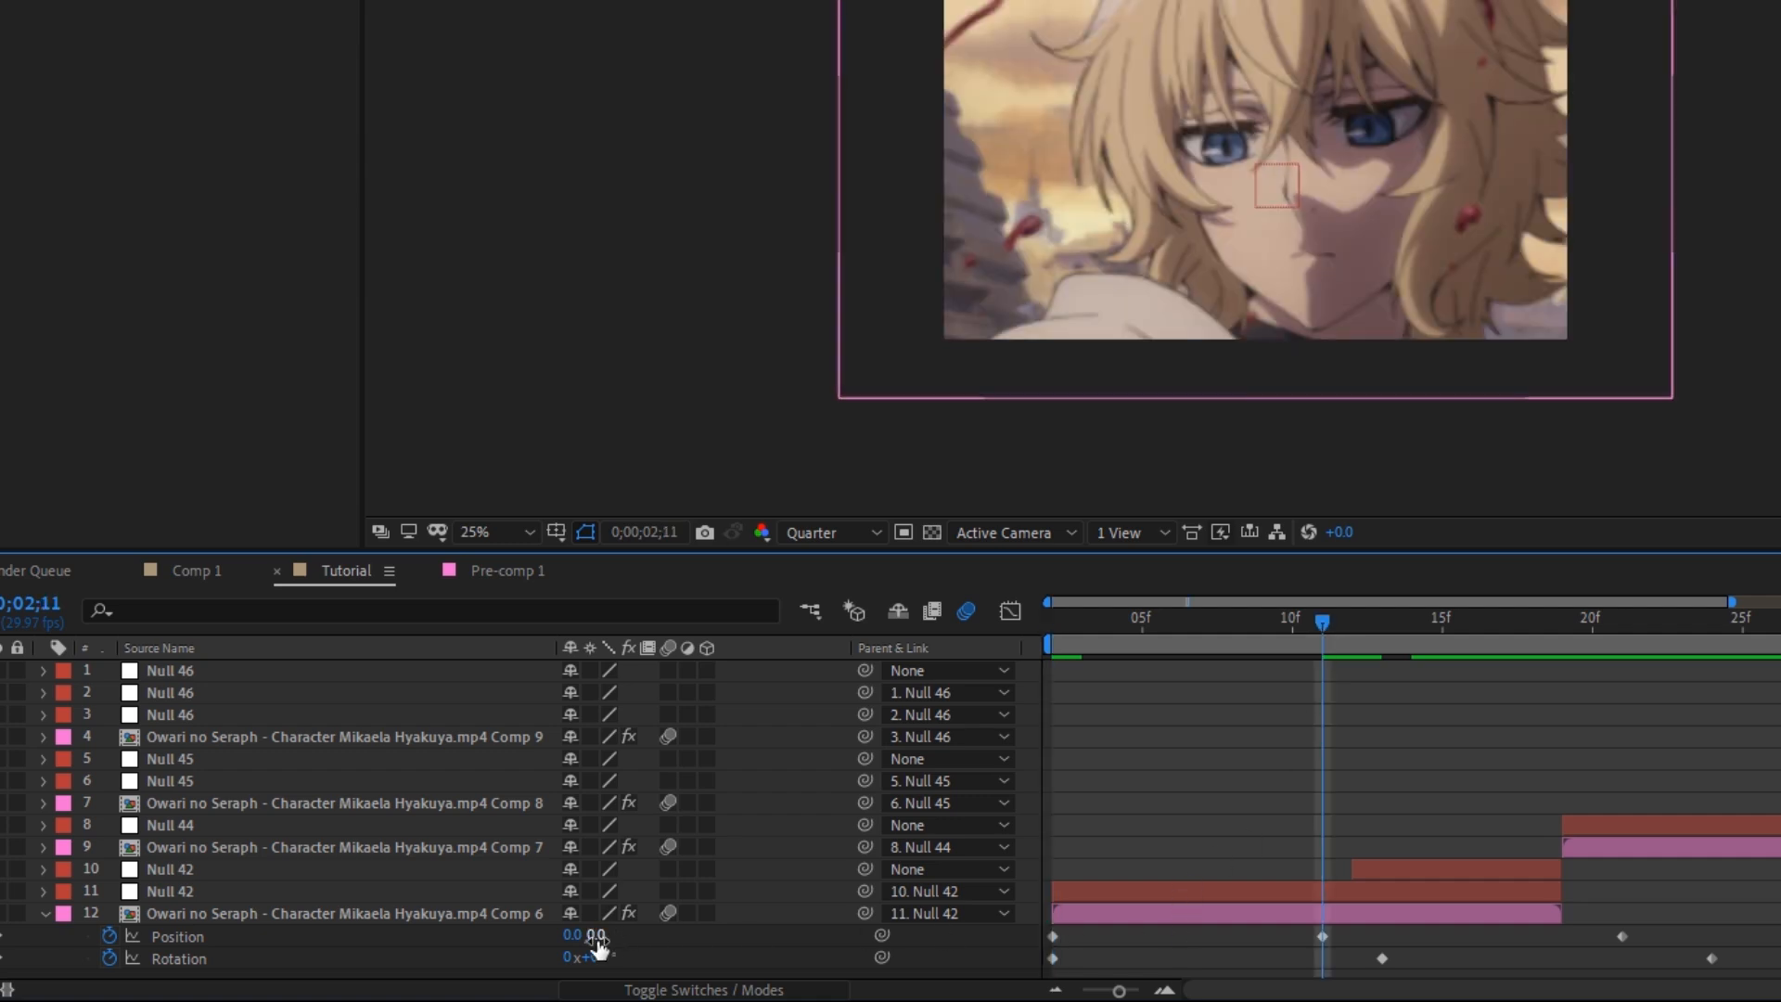
key(Return)
Retime the Comp 6 clip's second Position keyframe to 0;00;02;14, its third to 0;00;02;22, and the second Rotation keyframe to 0;00;02;16
click(1621, 623)
drag(1320, 936, 1484, 964)
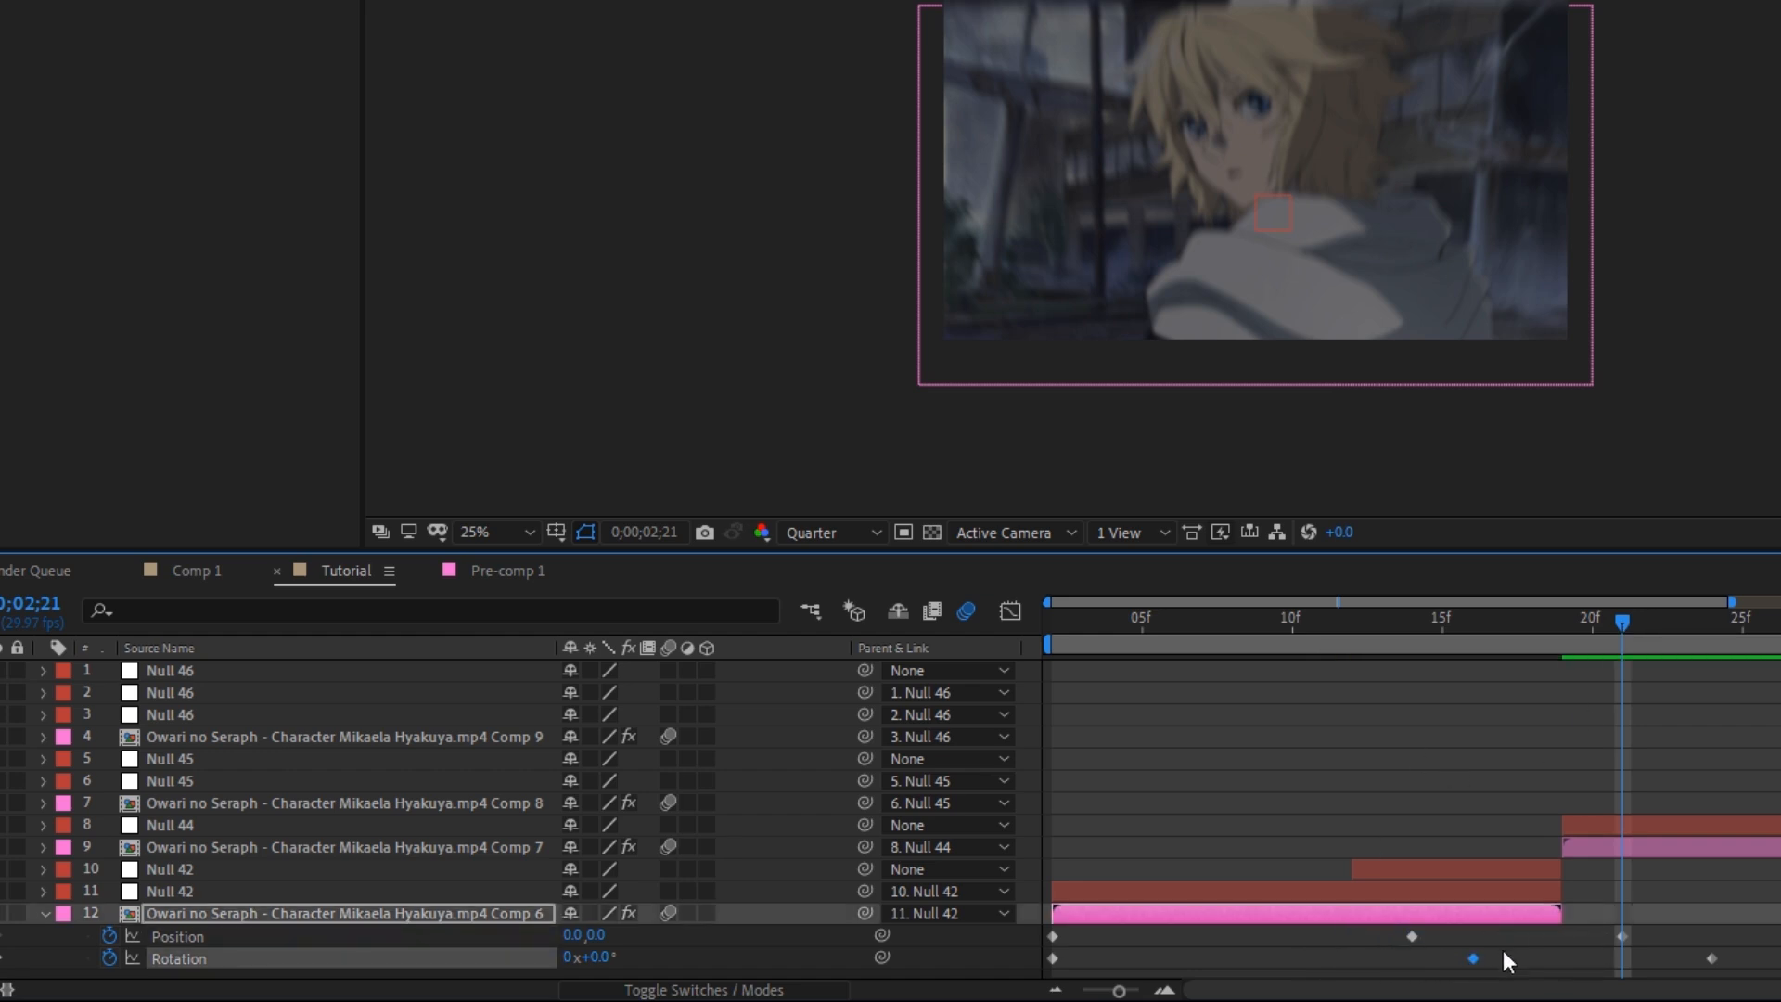
click(1410, 936)
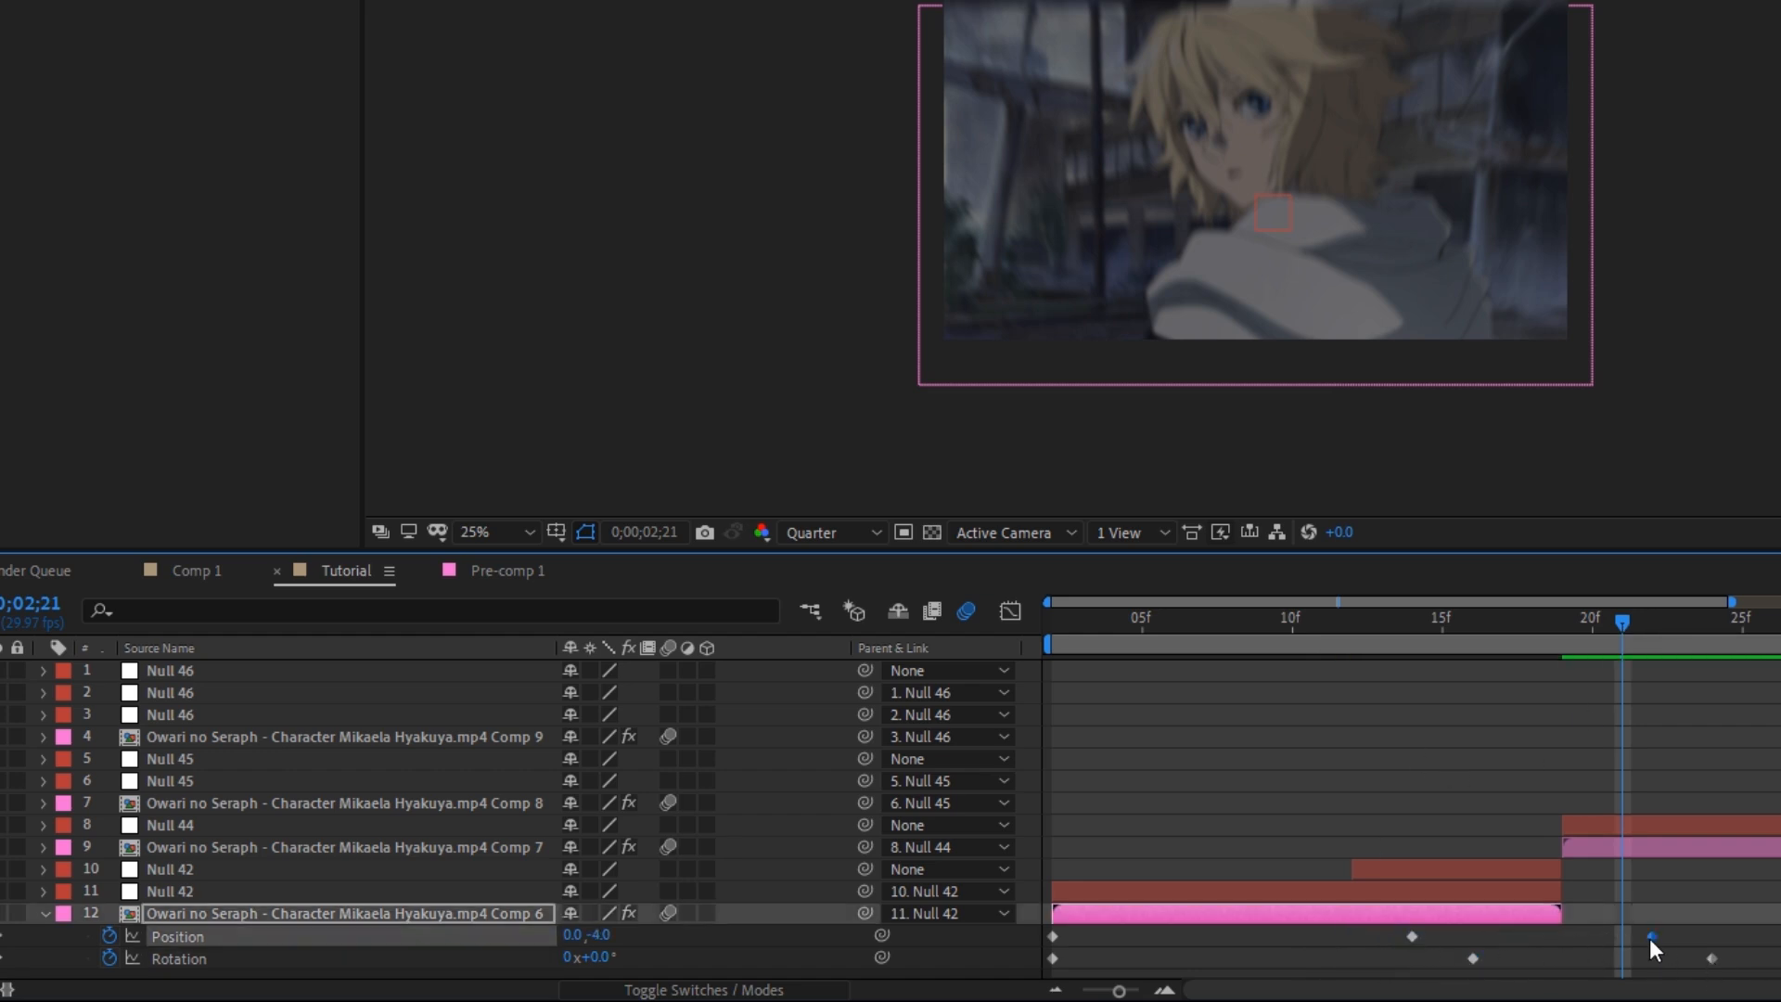
click(1713, 958)
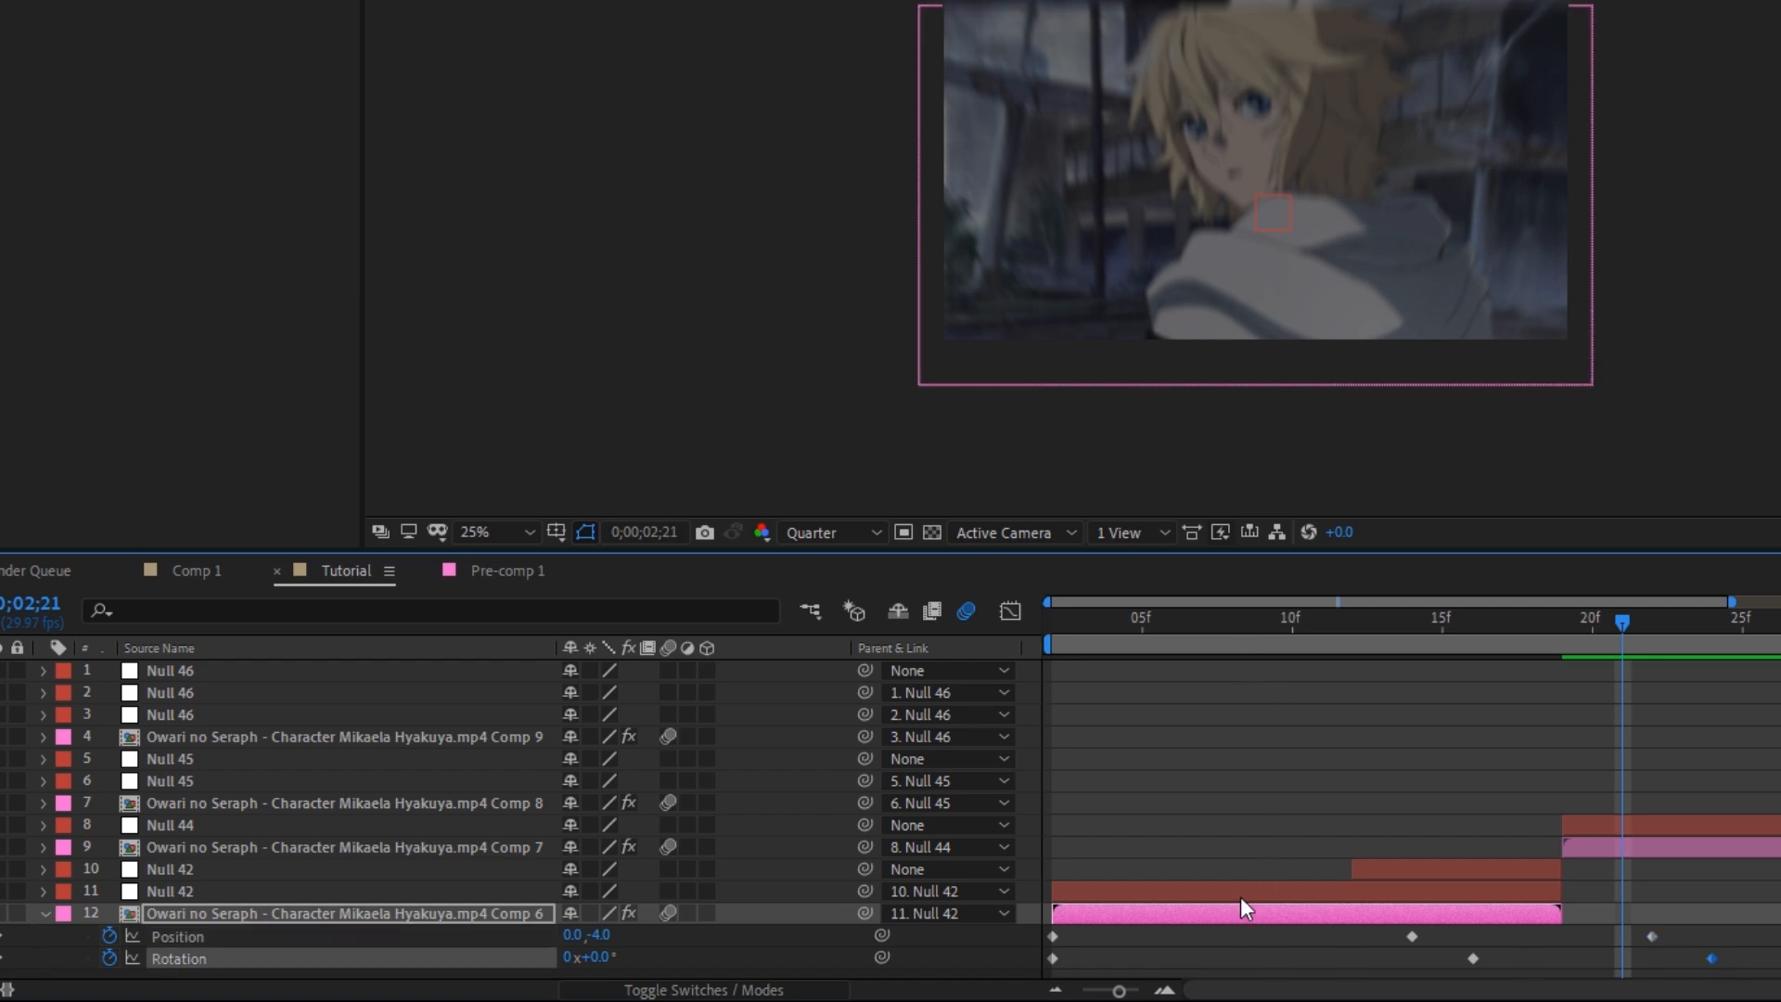
click(1163, 693)
Set the Comp 6 clip's Rotation to -2° at 0;00;02;02 and to 3° at 0;00;02;16
drag(1113, 620, 1049, 619)
click(608, 961)
text(-2)
key(Return)
drag(1415, 621, 1473, 637)
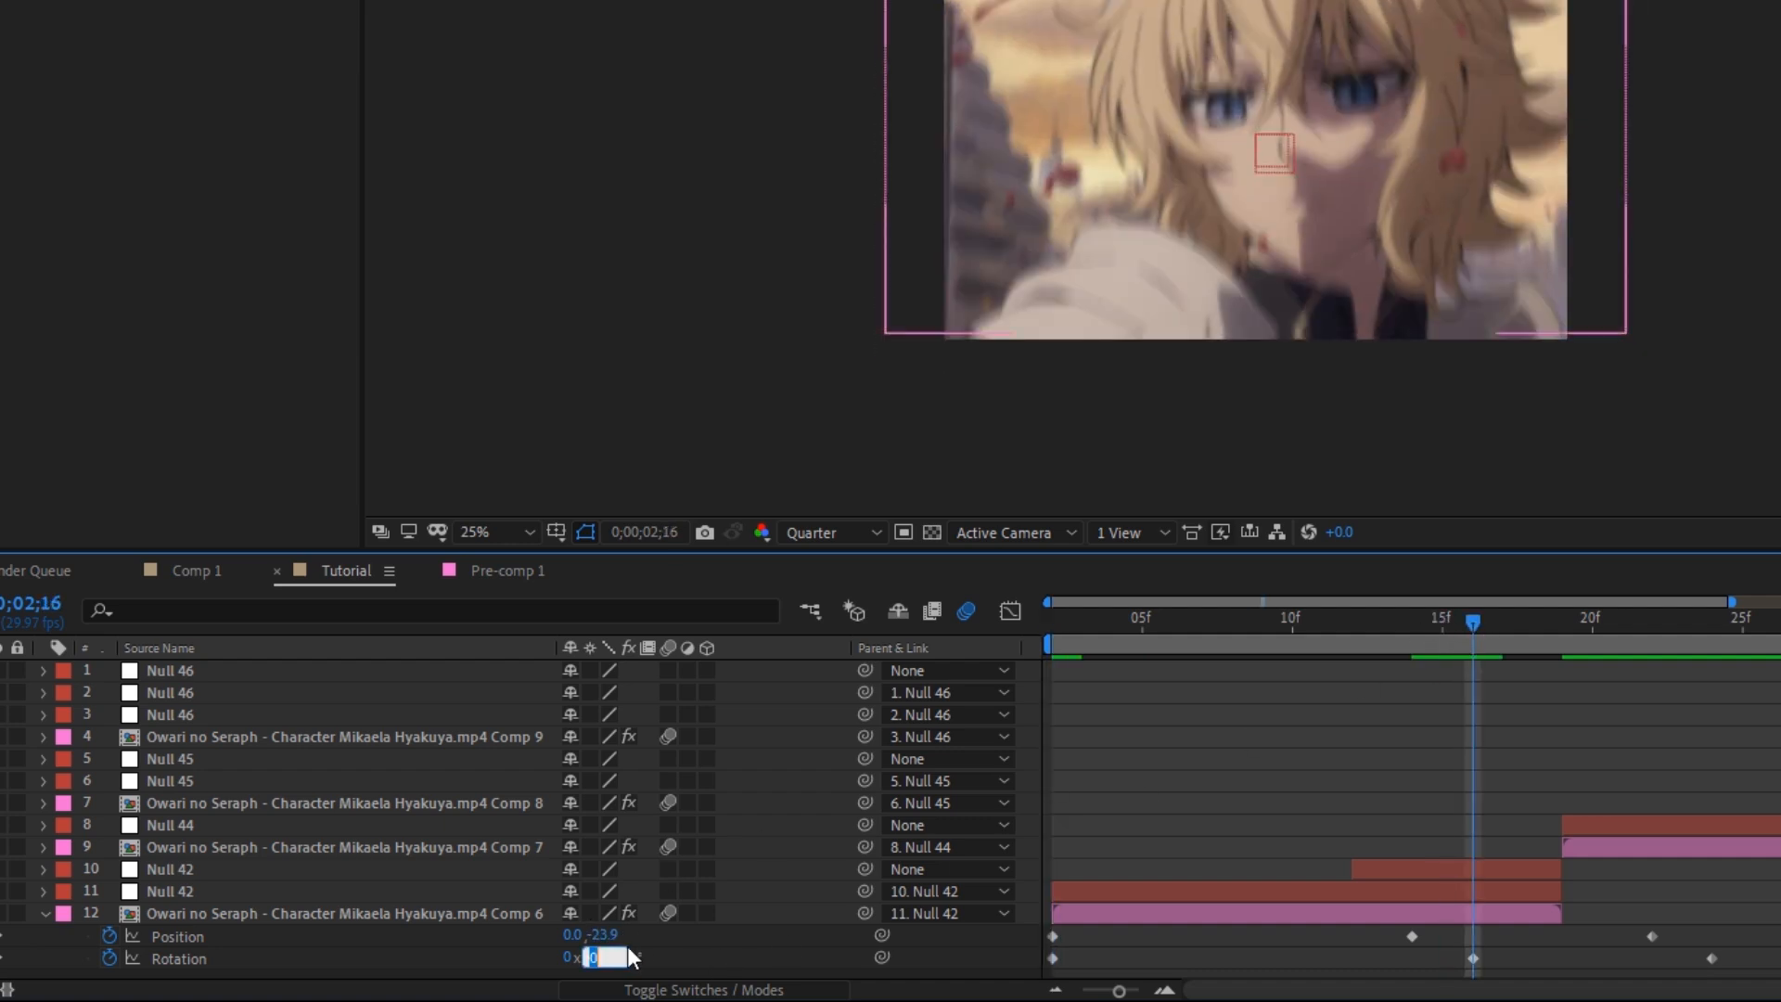
key(Return)
Ease all Position and Rotation keyframes of the Comp 6 clip and preview the motion
drag(1753, 933, 1052, 972)
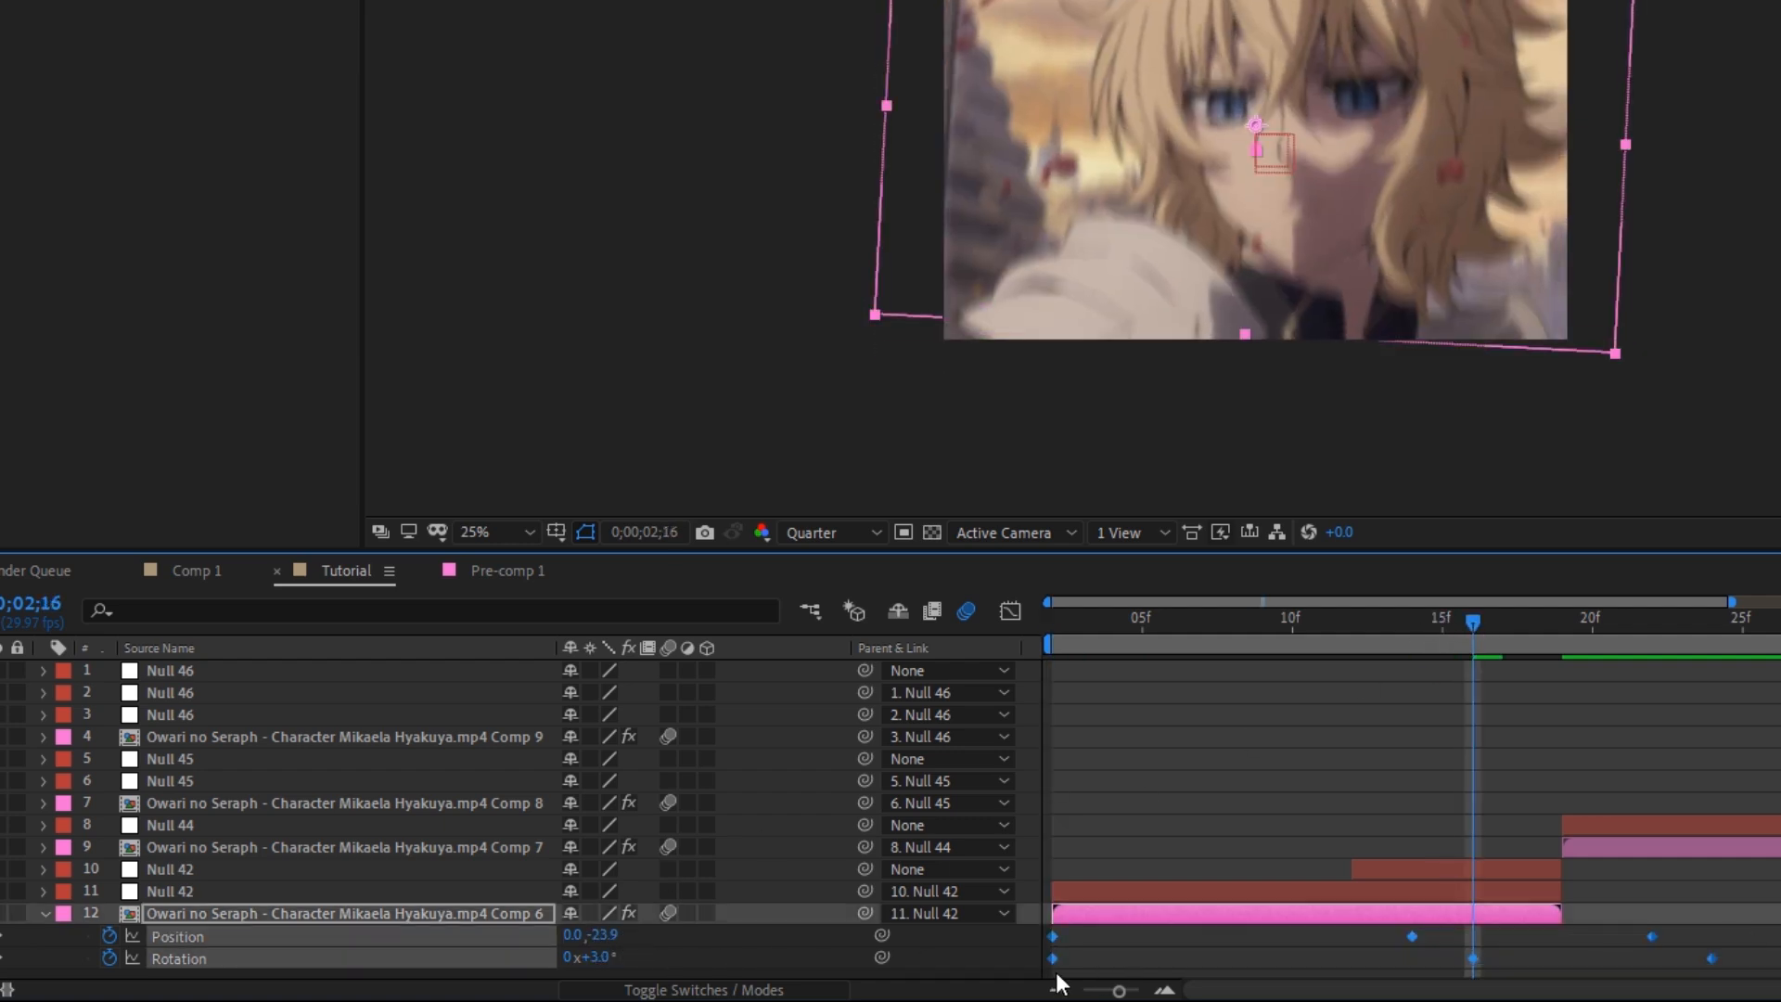
key(F9)
click(1540, 944)
drag(1076, 623, 1395, 694)
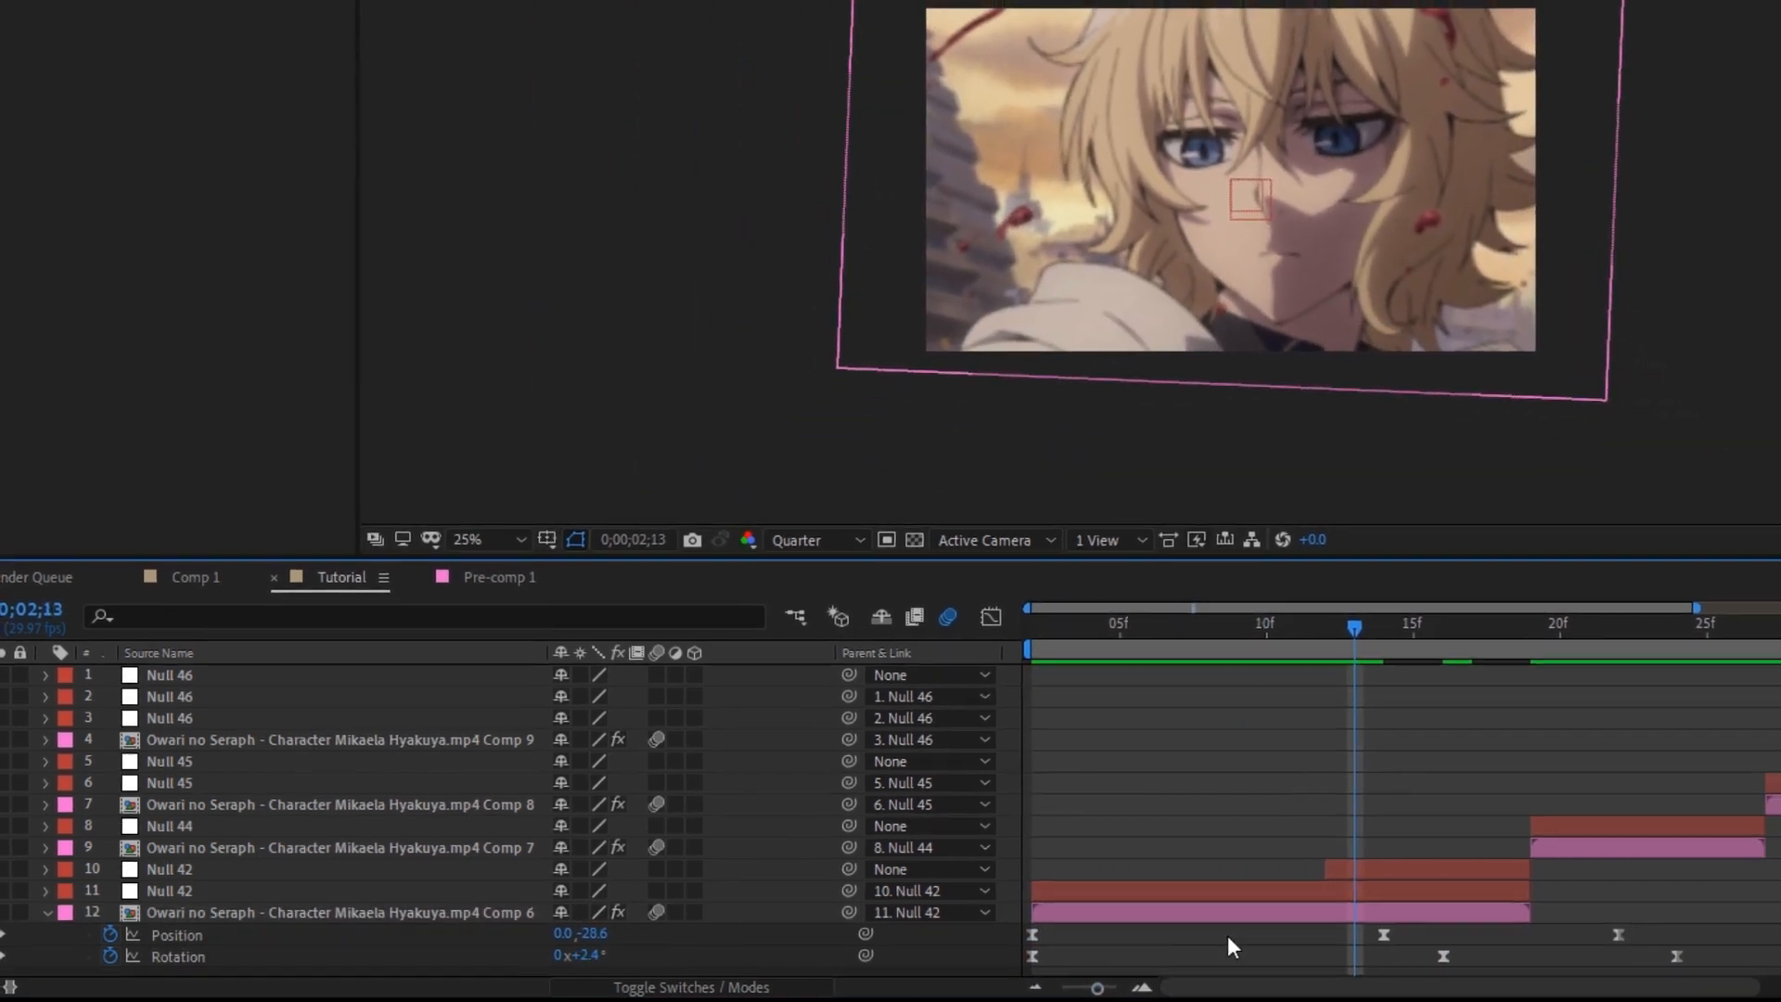
drag(1354, 628, 1336, 675)
click(948, 676)
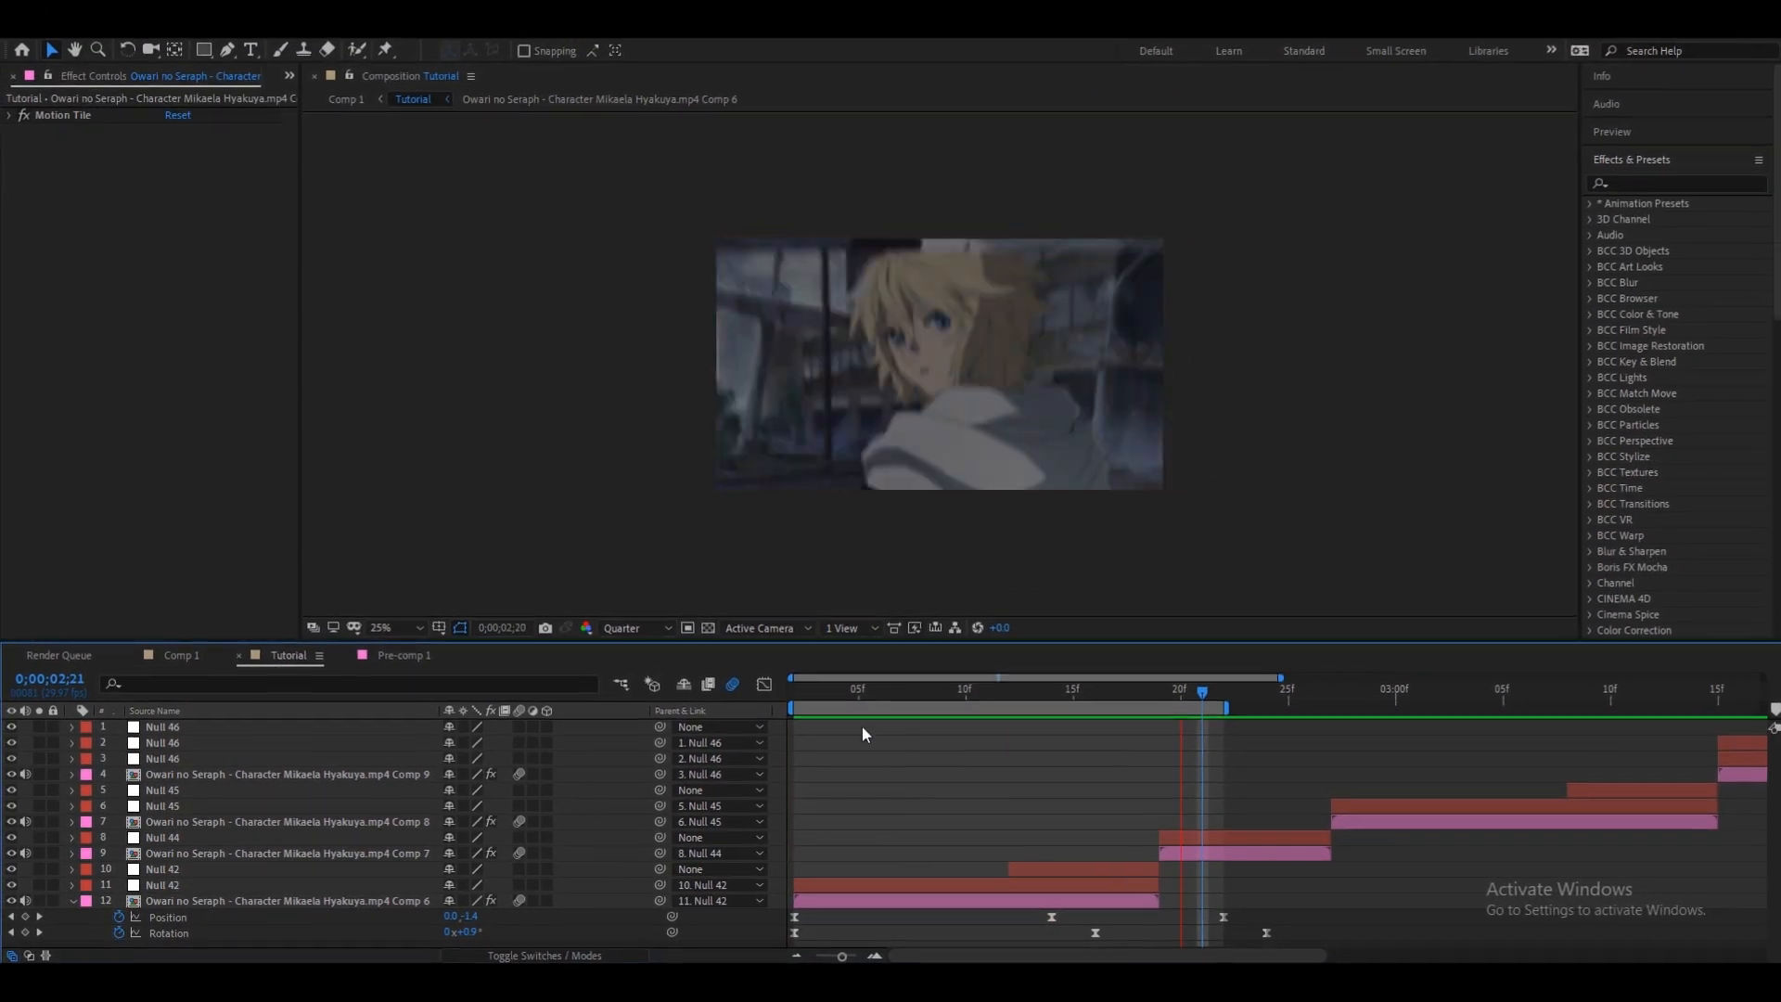
Copy the Comp 6 clip's Position and Rotation keyframes to the Comp 7 clip at 0;00;02;19 and compress them to end at about 0;00;03;01
drag(857, 708, 1026, 708)
scroll(875, 918, down, 3)
drag(1077, 915, 800, 944)
drag(1024, 696, 1000, 696)
click(1033, 855)
key(u)
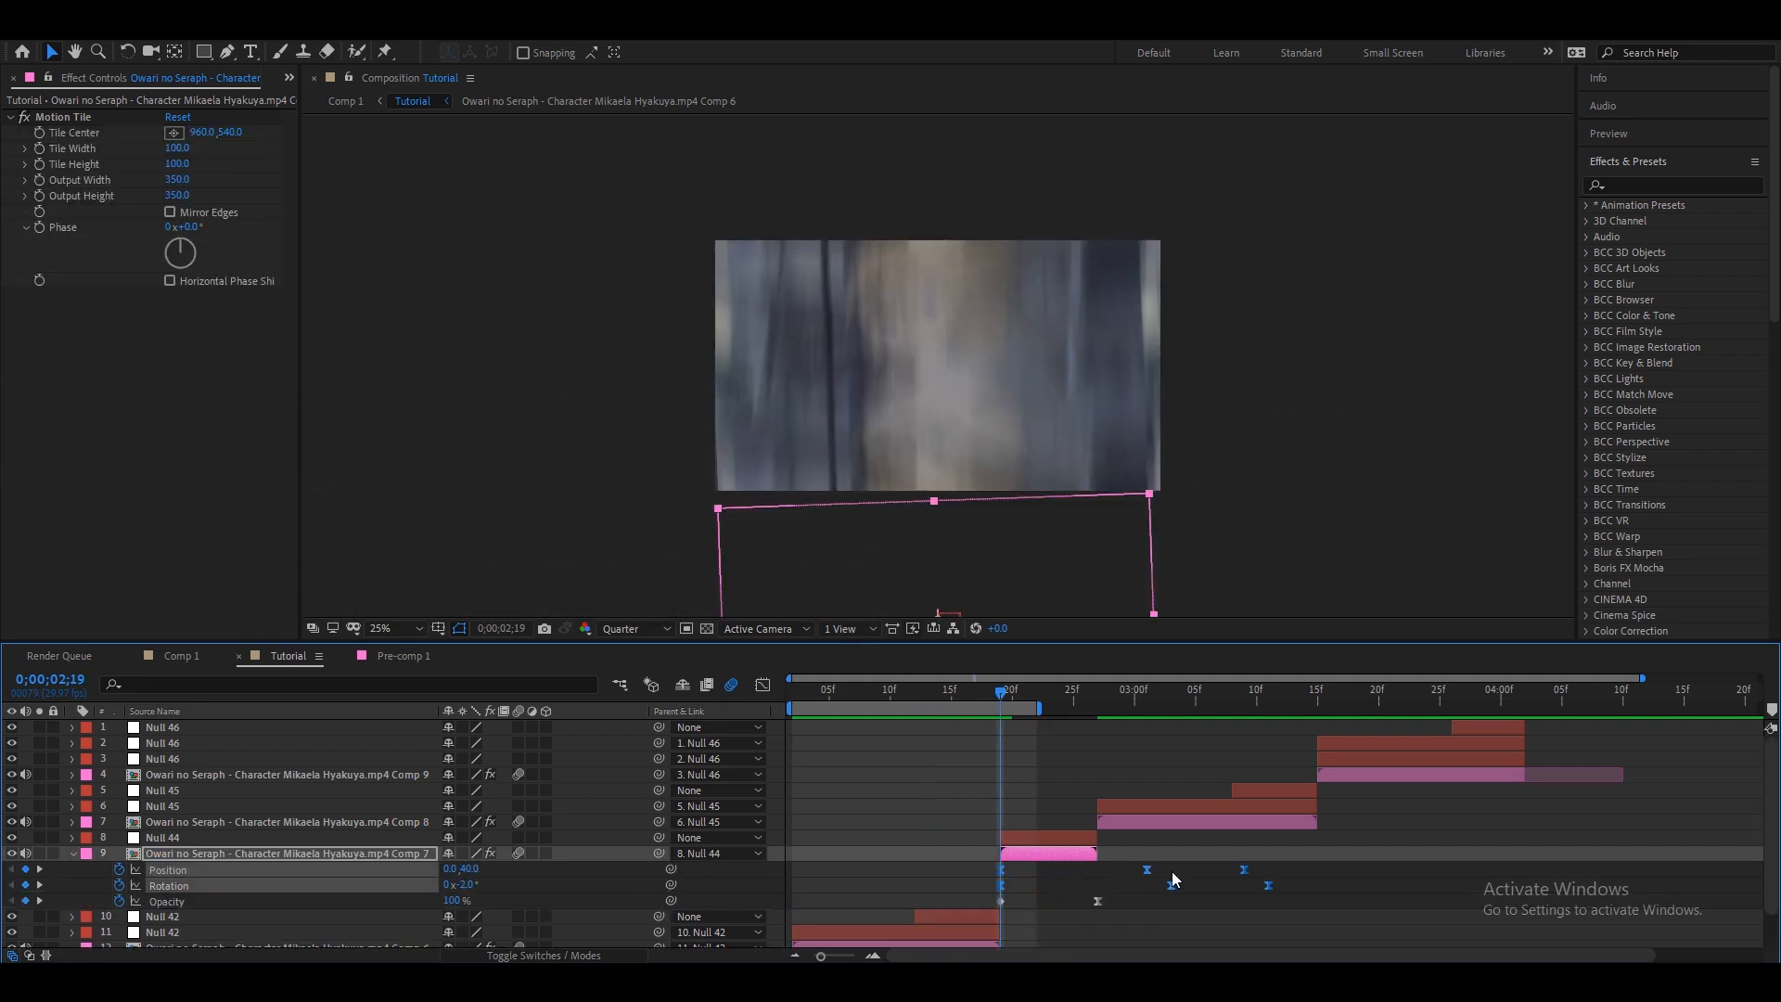
drag(1198, 897, 1147, 898)
Paste the Position and Rotation keyframes onto the Comp 8 clip at 0;00;02;27 and stretch them to end at about 0;00;03;22
key(o)
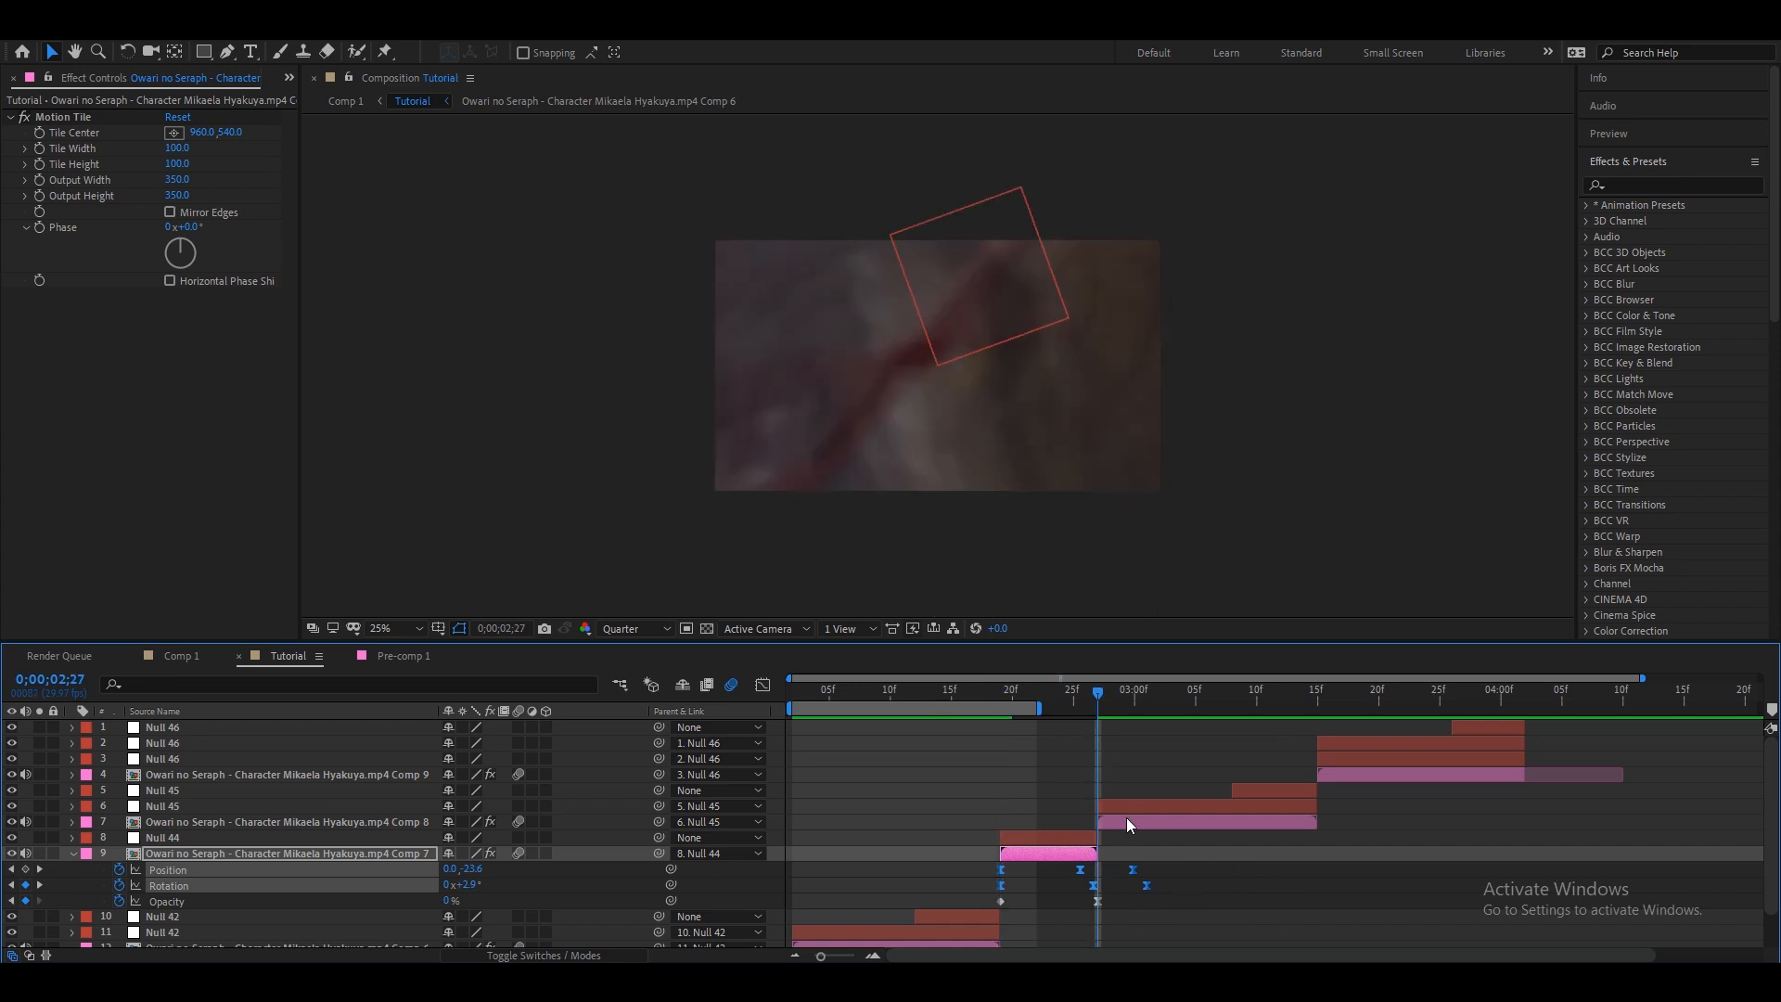
click(1130, 822)
key(u)
drag(1382, 833, 1086, 859)
alt+drag(1415, 854, 1404, 854)
Paste the Position and Rotation keyframes onto the Comp 9 clip at 0;00;03;15 and stretch them to end at about 0;00;04;08
drag(1315, 696, 1318, 704)
click(1336, 778)
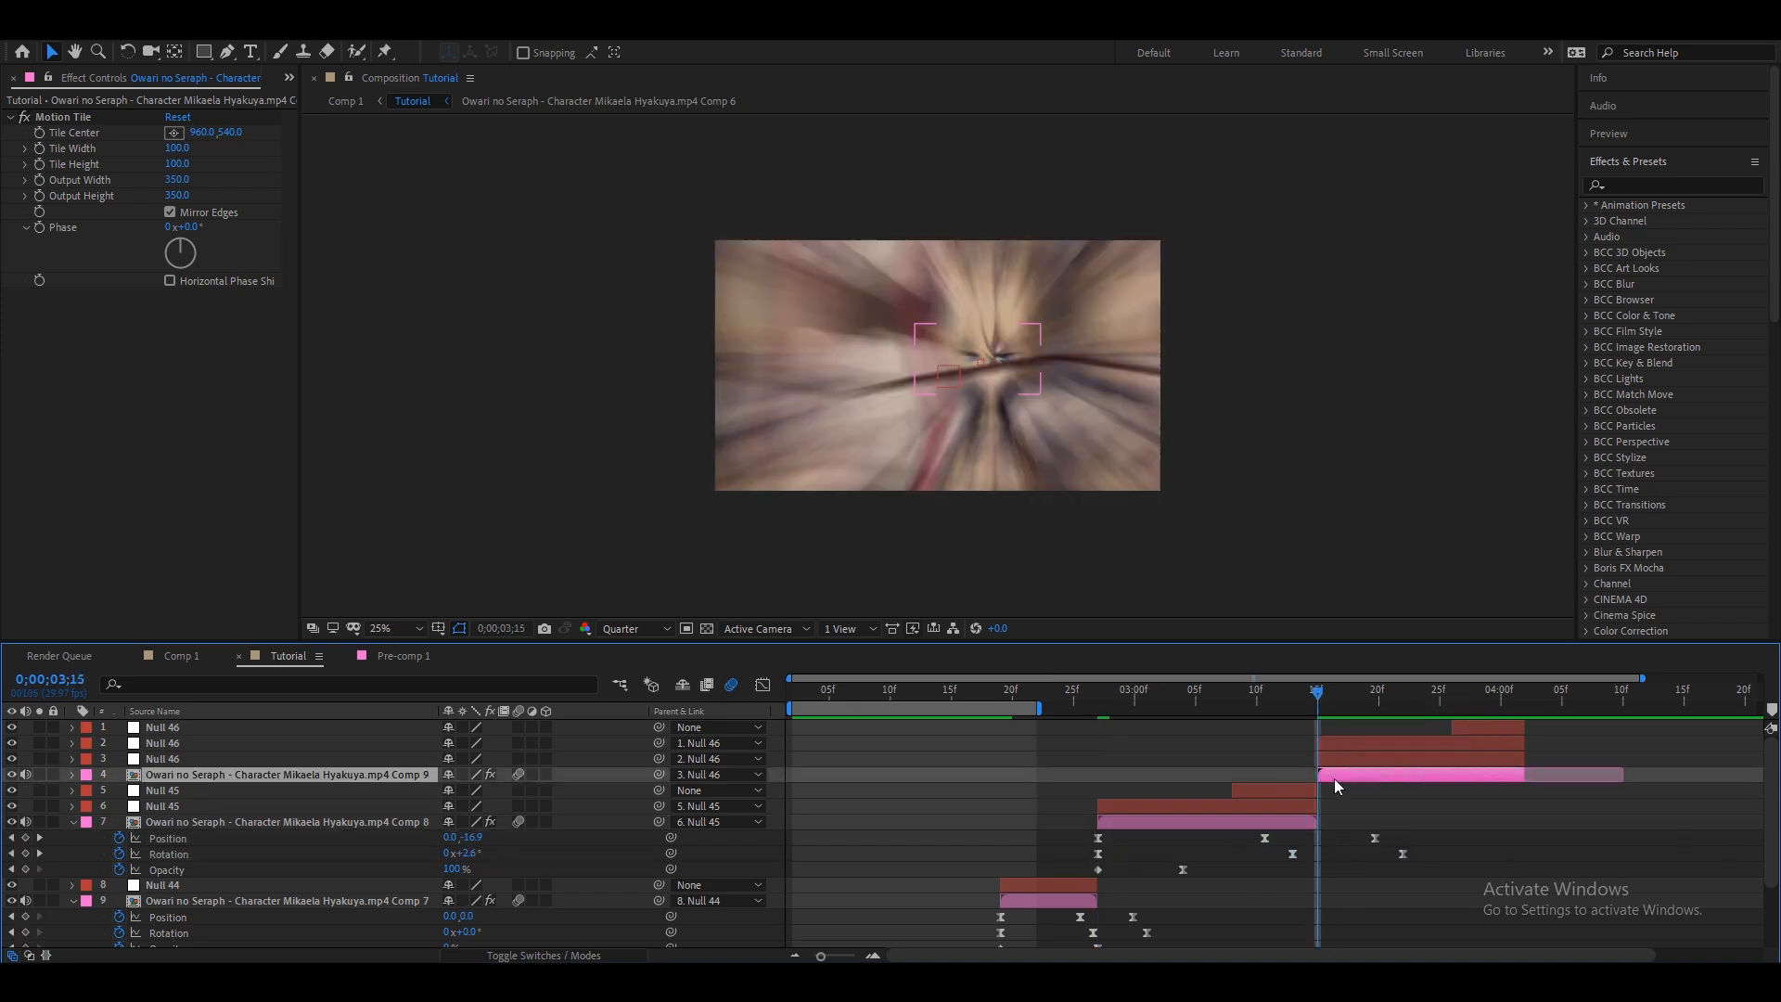
key(u)
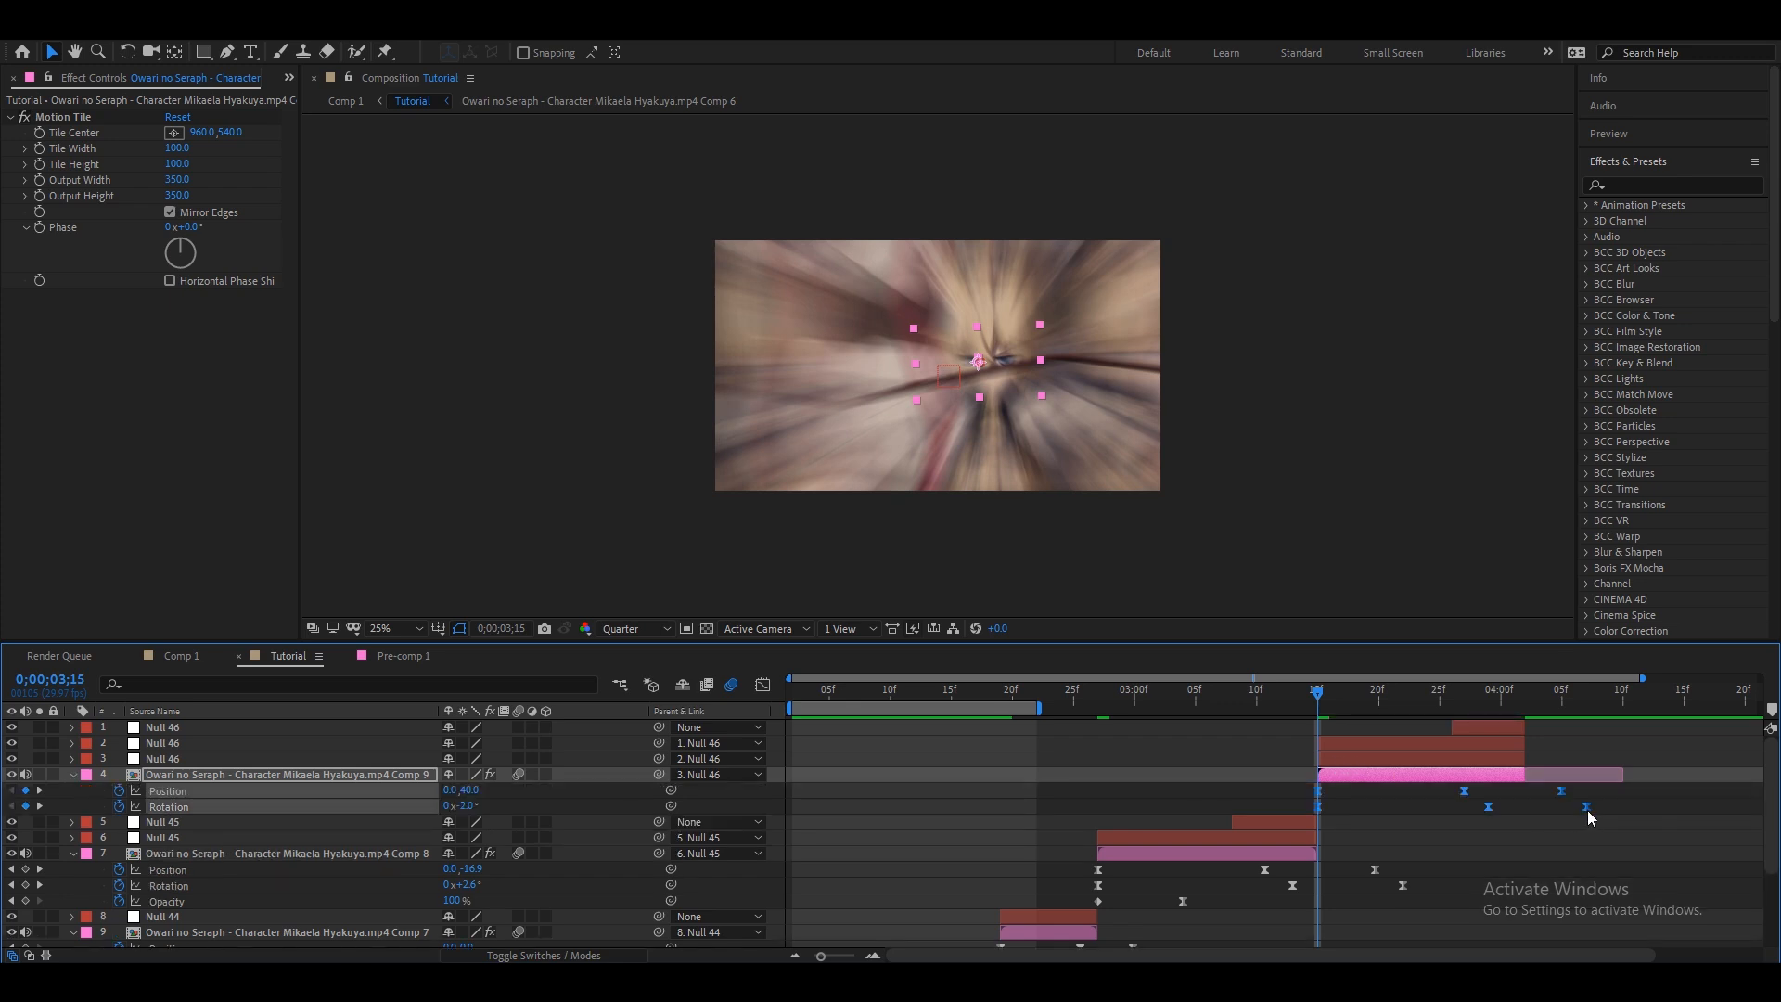
Set the work area's end at 0;00;04;02 and preview the full sequence
click(1526, 700)
key(n)
key(space)
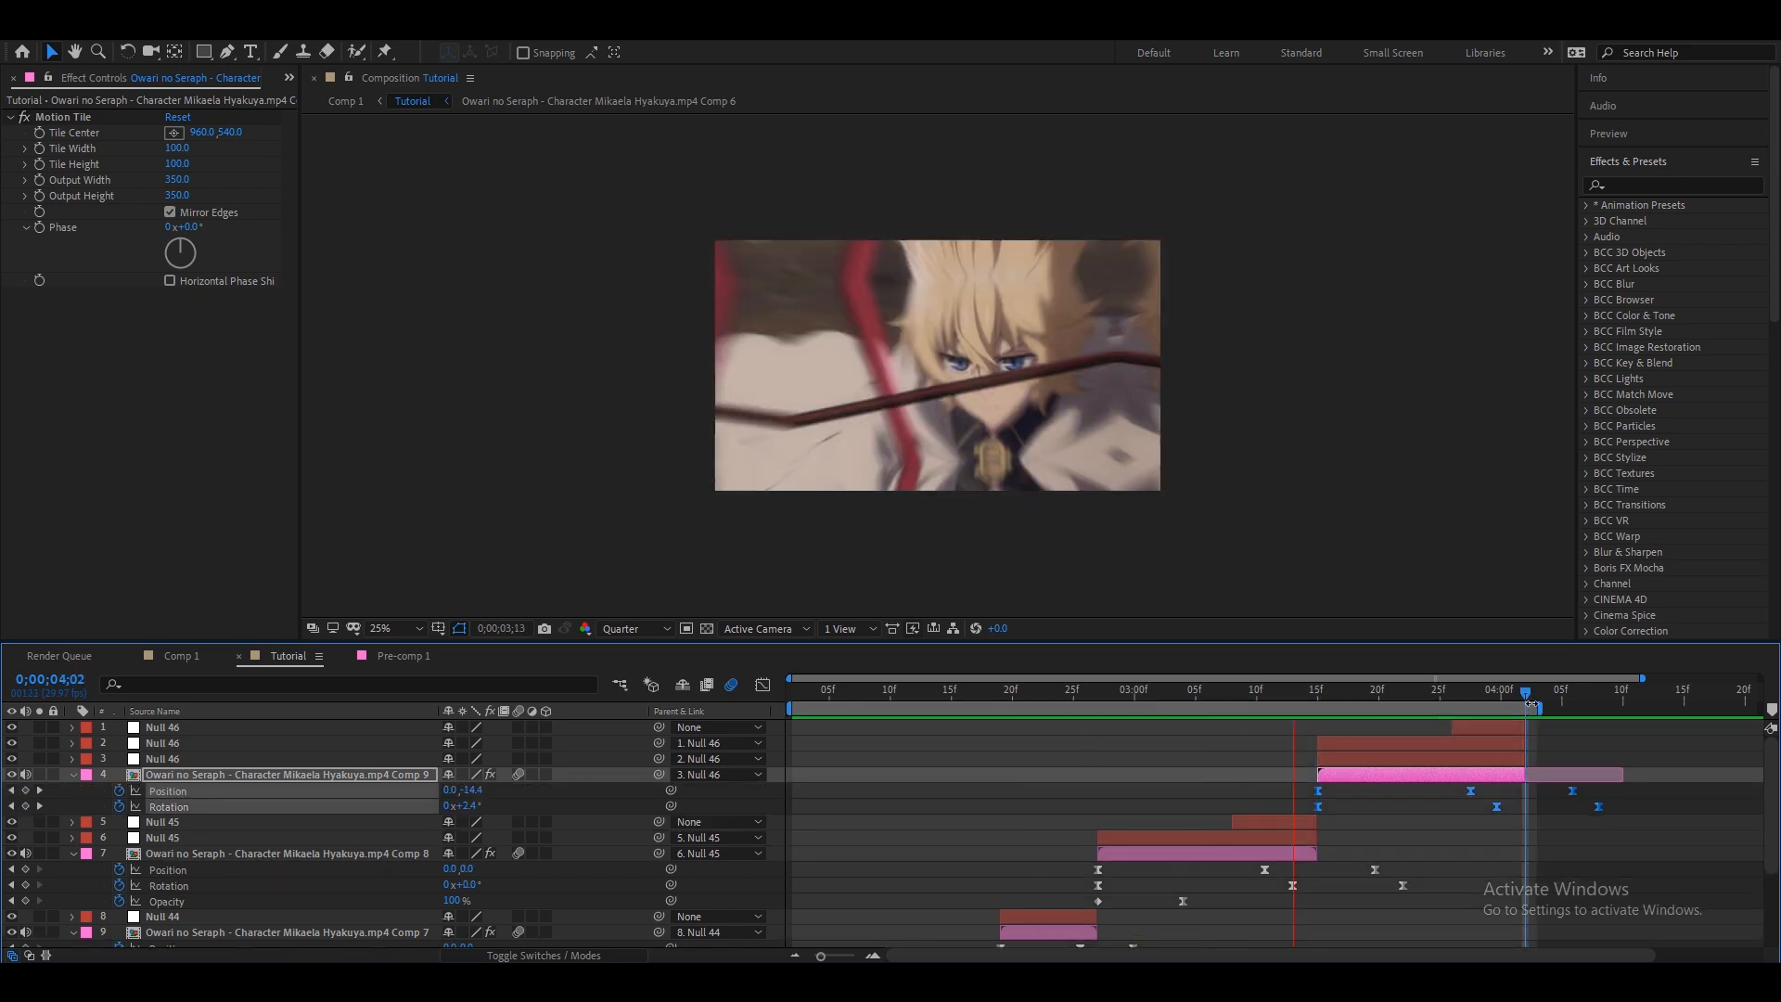